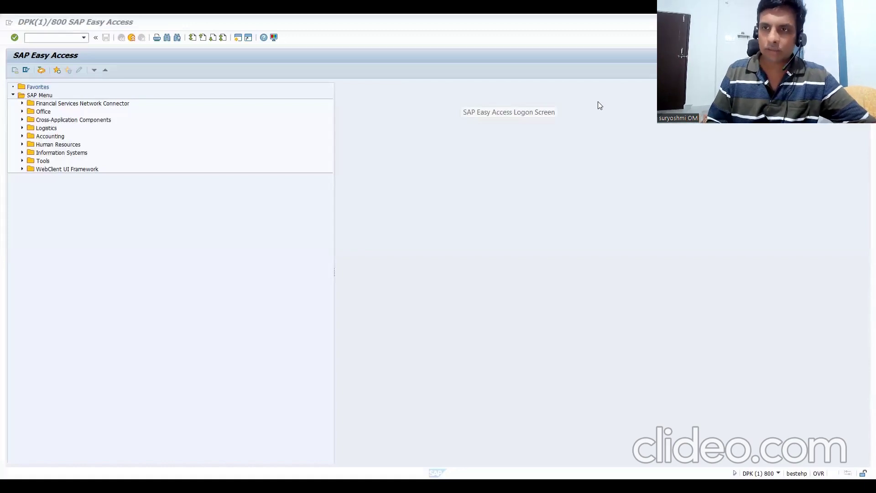
Launch transaction LSMW and continue past its welcome message.
left_click(42, 38)
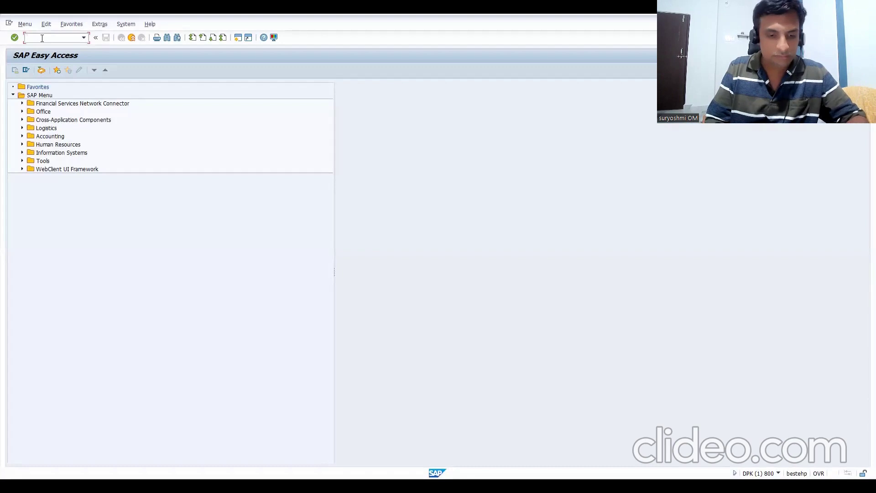
type("LSMW")
key("Return")
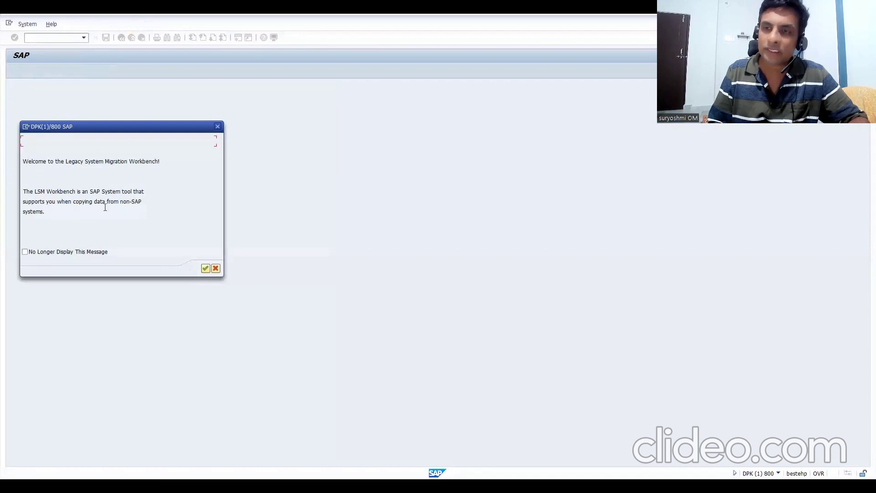
left_click(206, 269)
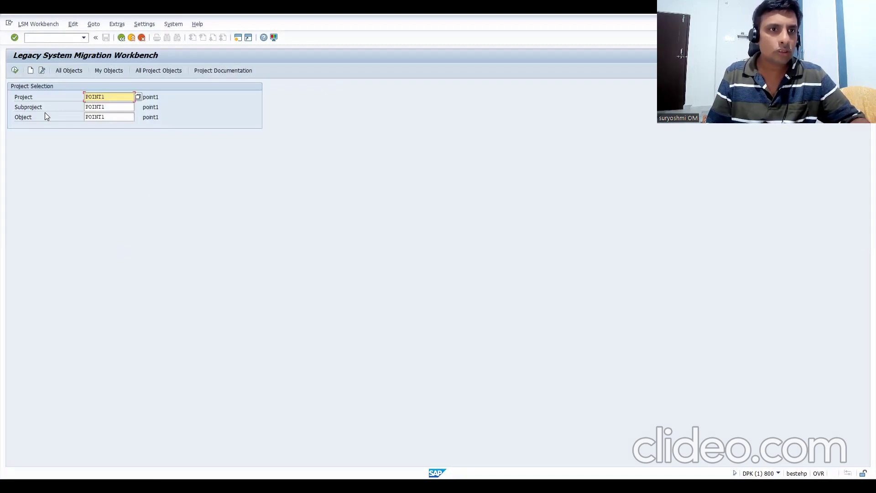
Clear POINT1 from the Project, Subproject and Object fields.
double_click(106, 97)
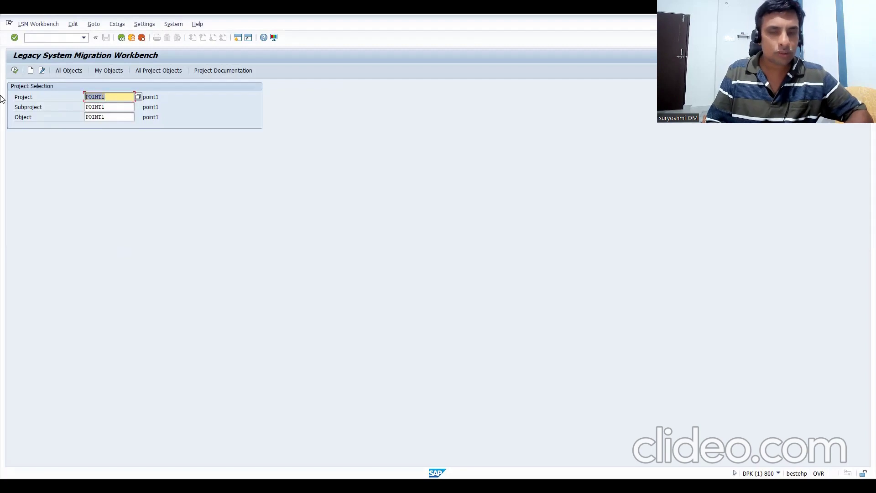
key("BackSpace")
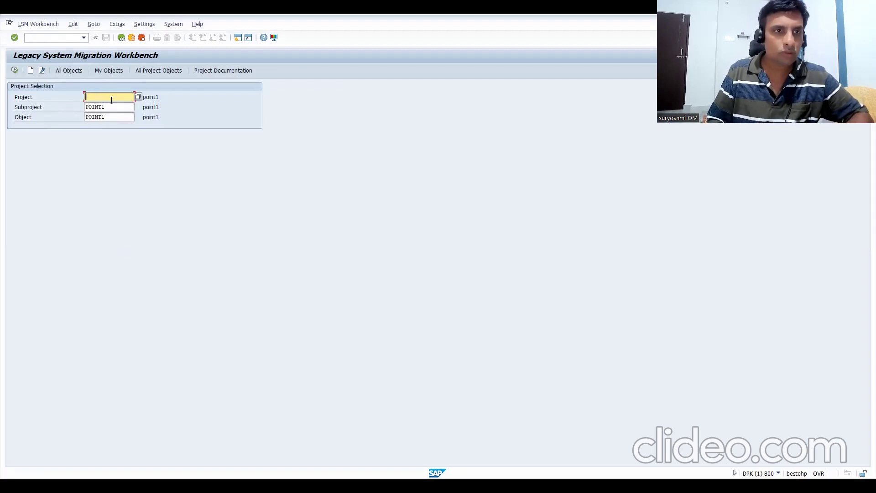
double_click(111, 108)
key("BackSpace")
double_click(106, 117)
key("BackSpace")
Enter ZCUSTOMER as the new project name and start creating it.
left_click(86, 96)
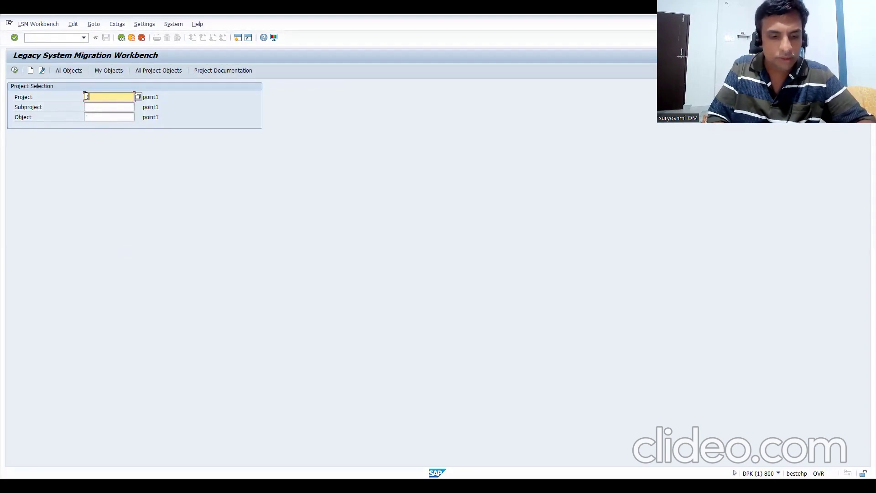
type("CUSTOMER")
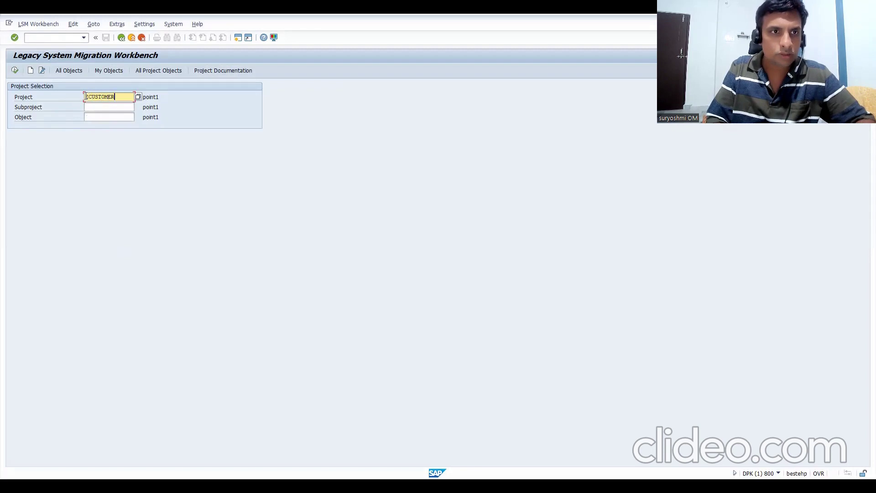
type("Z")
left_click(109, 107)
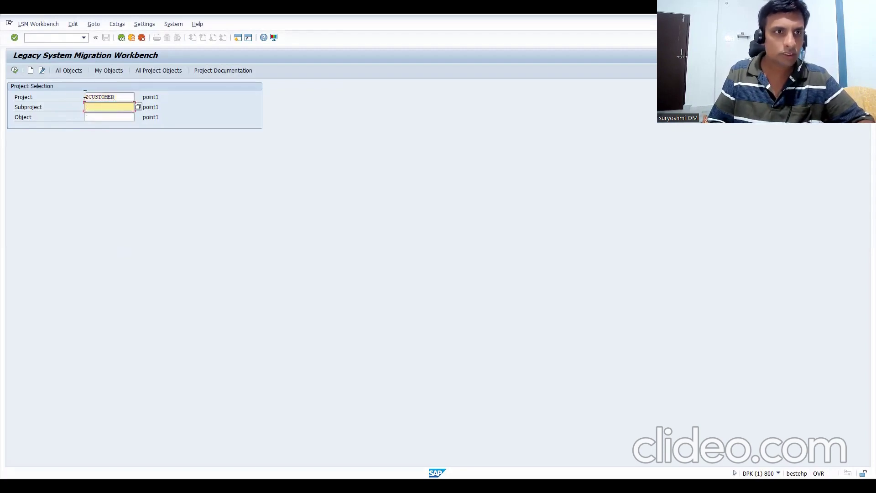
left_click(30, 71)
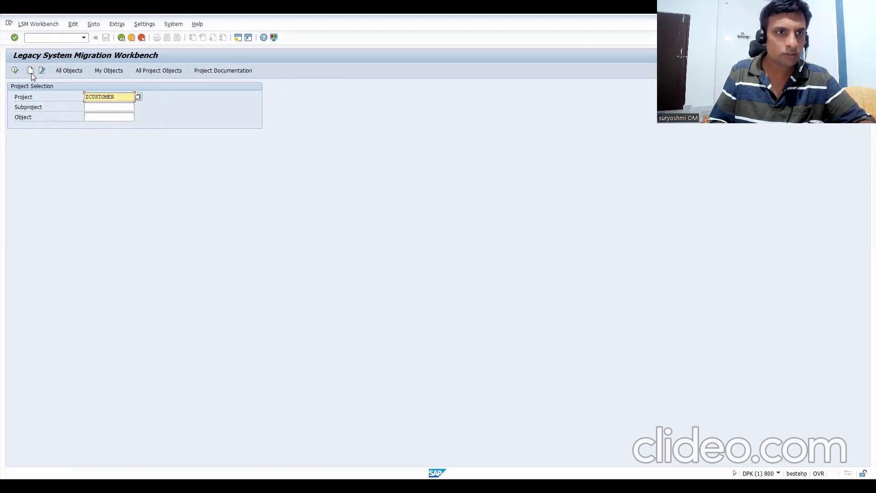
Create project ZCUSTOMER with description CUSTOMERMASDATAUPLOAD.
left_click(30, 71)
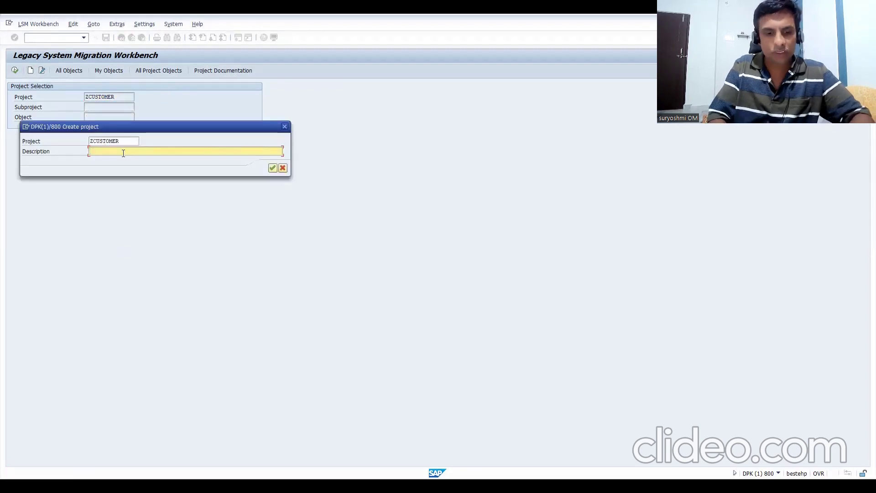
type("CUSTOMER")
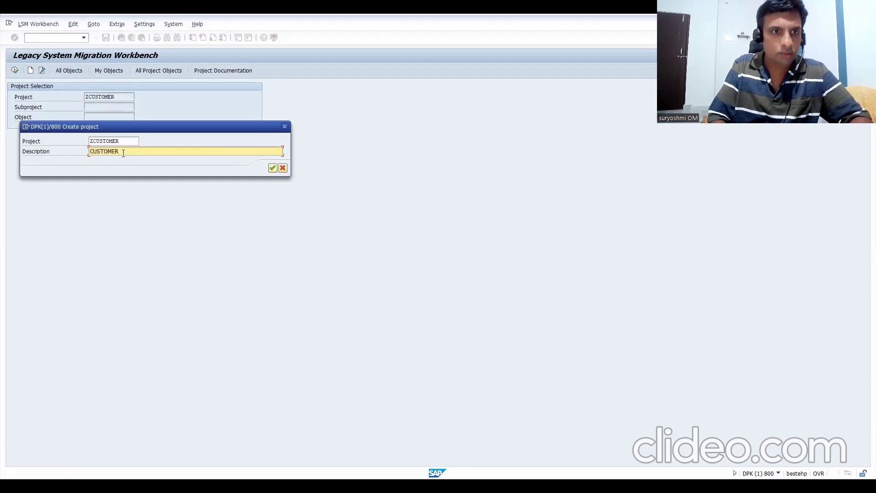
type("MASDATAUPLOAD")
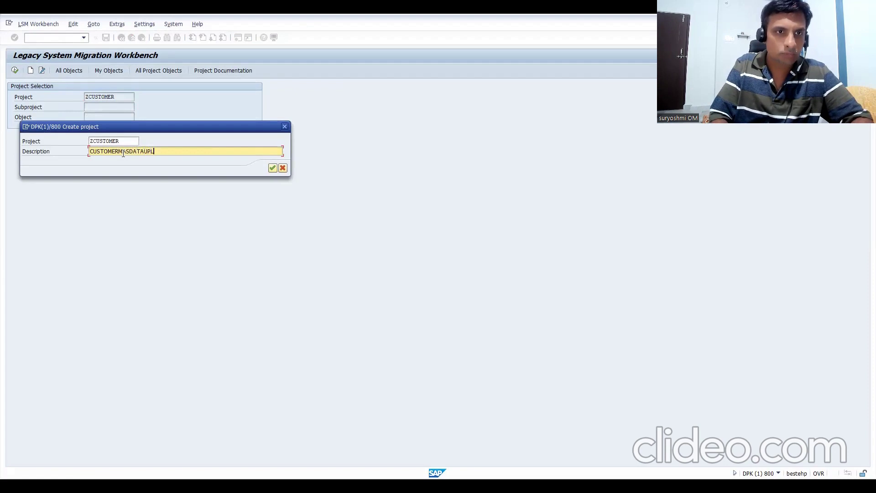
left_click(272, 168)
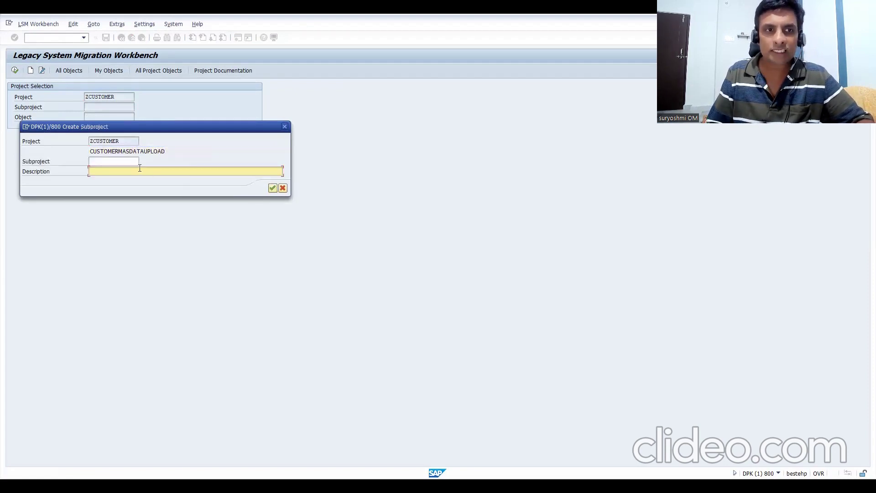
Create subproject ZCUST with description CMRDATA.
left_click(116, 162)
type("ZCUST")
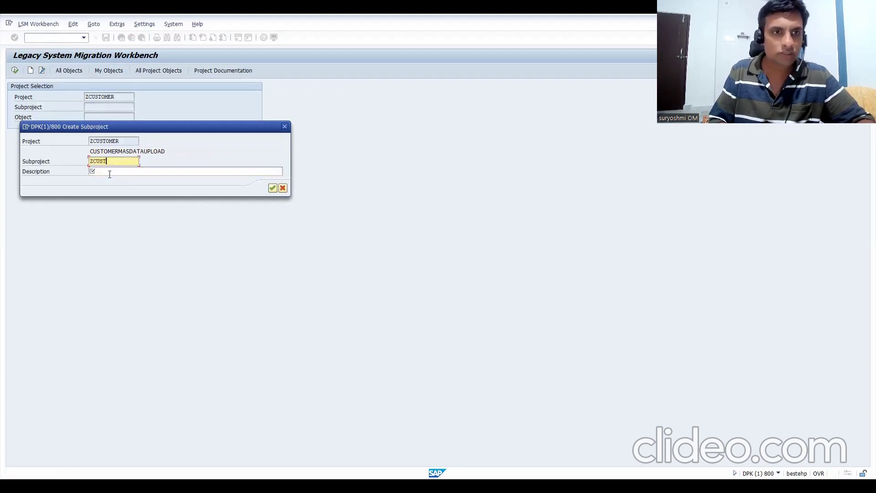
left_click(109, 171)
type("C")
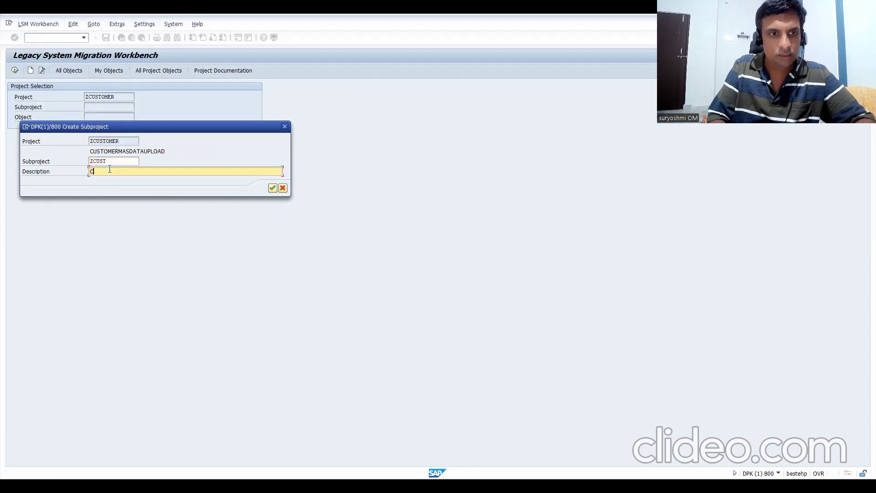
type("MR")
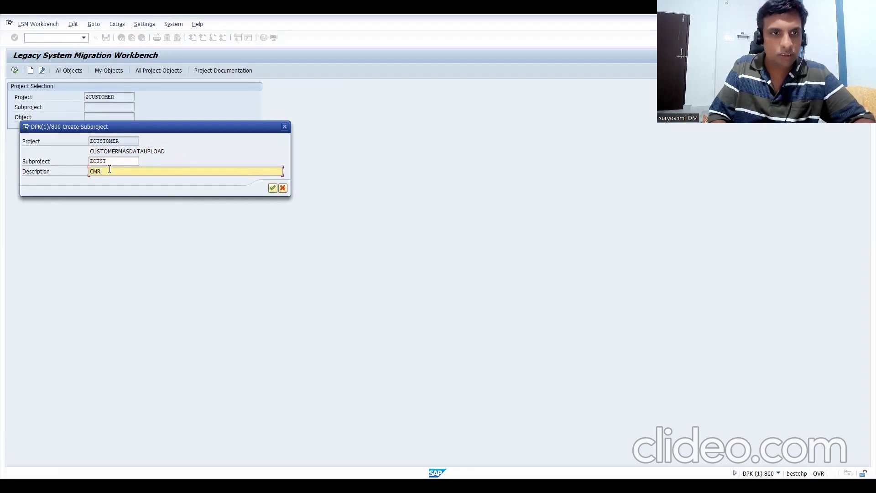
type("DATA")
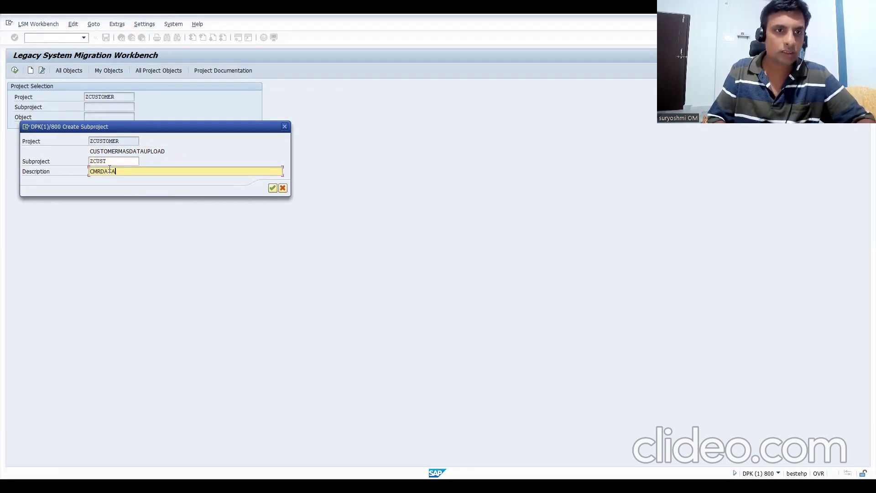
left_click(272, 188)
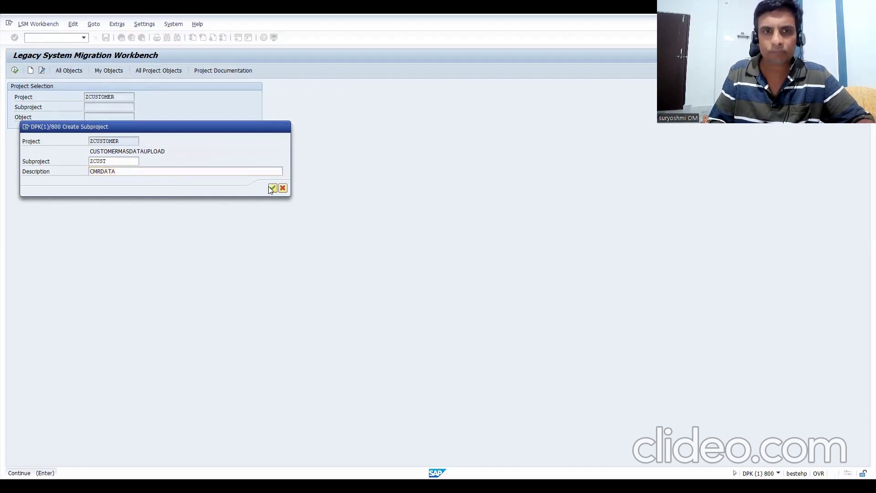
Enter object ZCUSTOMERS and begin its MASTERDATA description.
left_click(92, 180)
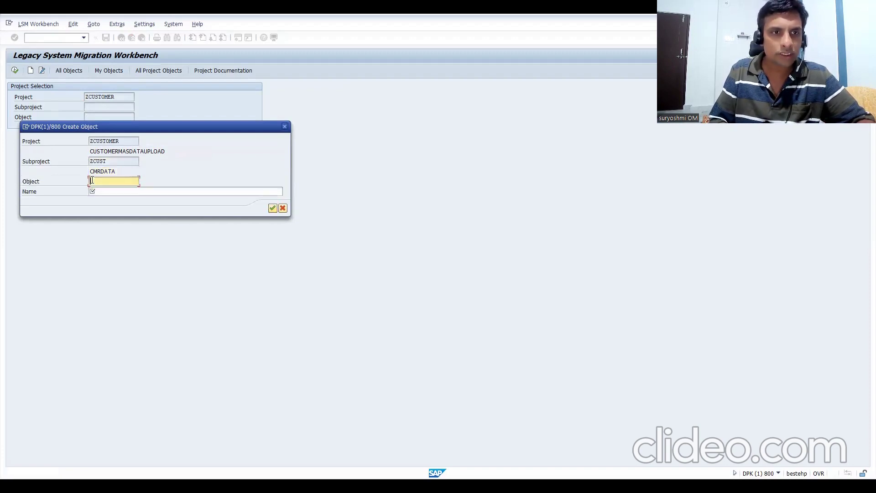
type("CUSTOMRE")
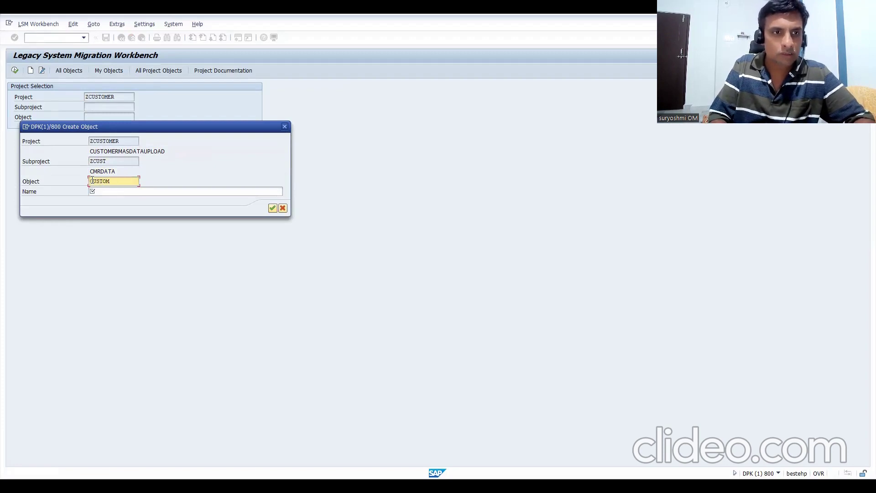
key("BackSpace")
key("BackSpace")
key("BackSpace")
key("BackSpace")
key("BackSpace")
key("BackSpace")
key("BackSpace")
key("BackSpace")
type("ZCUSTO")
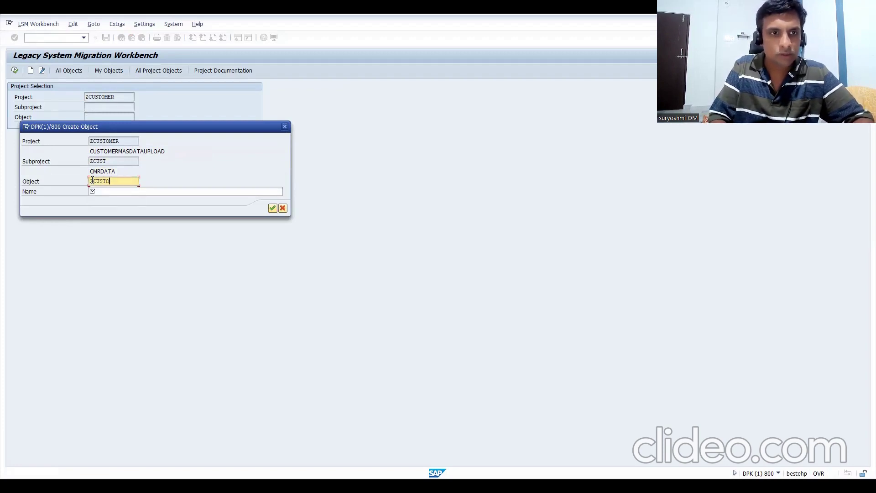
type("MERS")
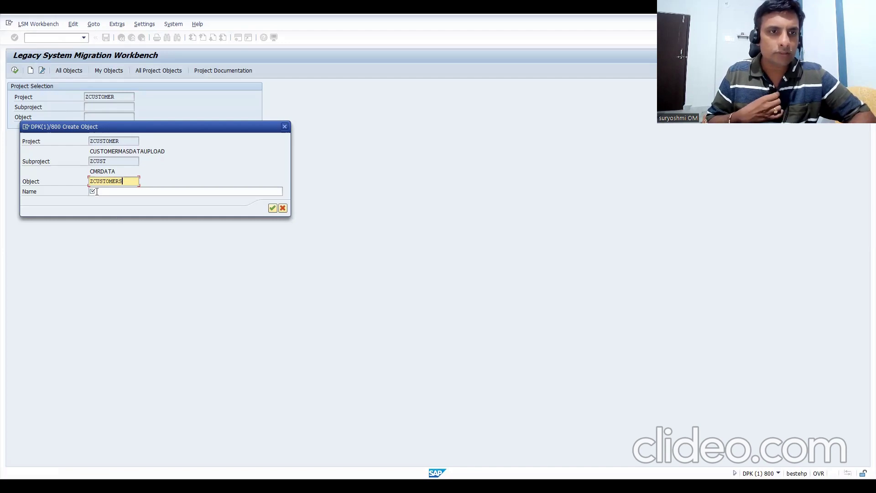
left_click(97, 192)
type("MASER")
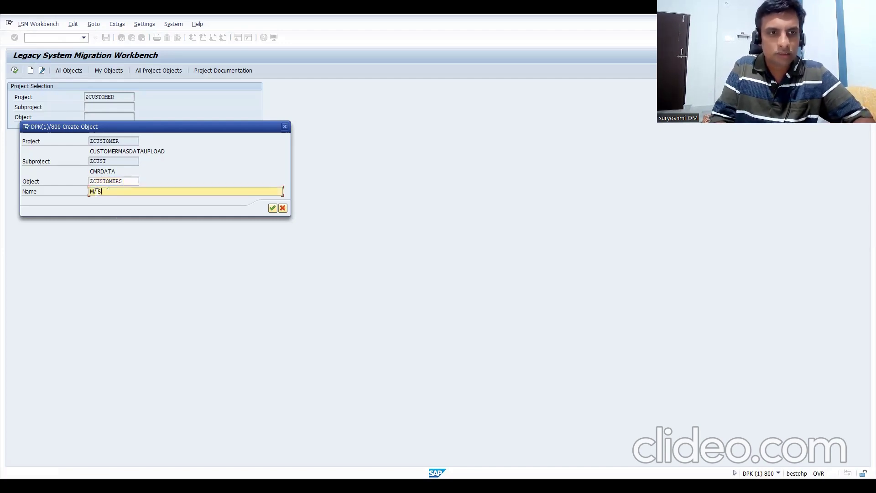
type("ERDATA")
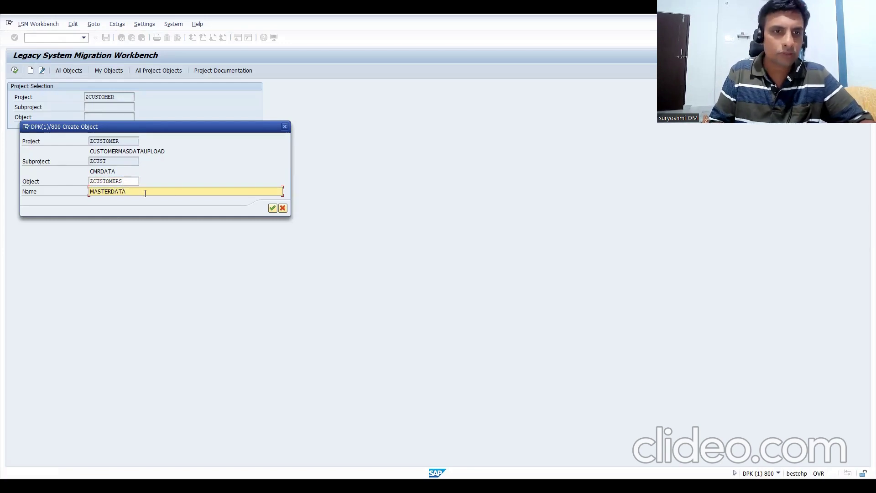
Confirm object ZCUSTOMERS under ZCUSTOMER/ZCUST and open its process steps list.
left_click(272, 209)
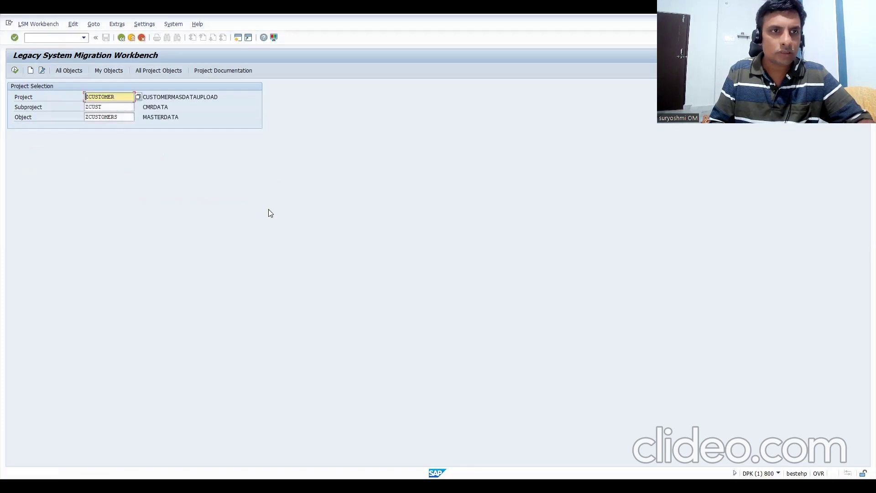
left_click(117, 106)
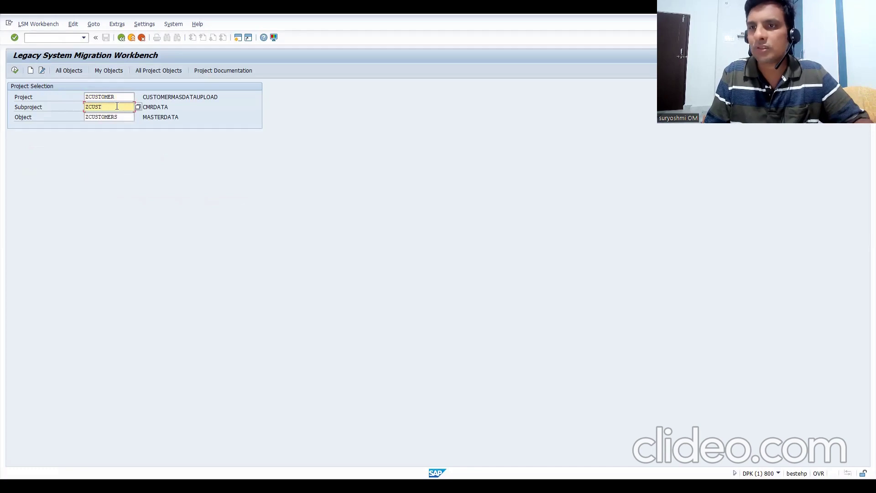
left_click(116, 117)
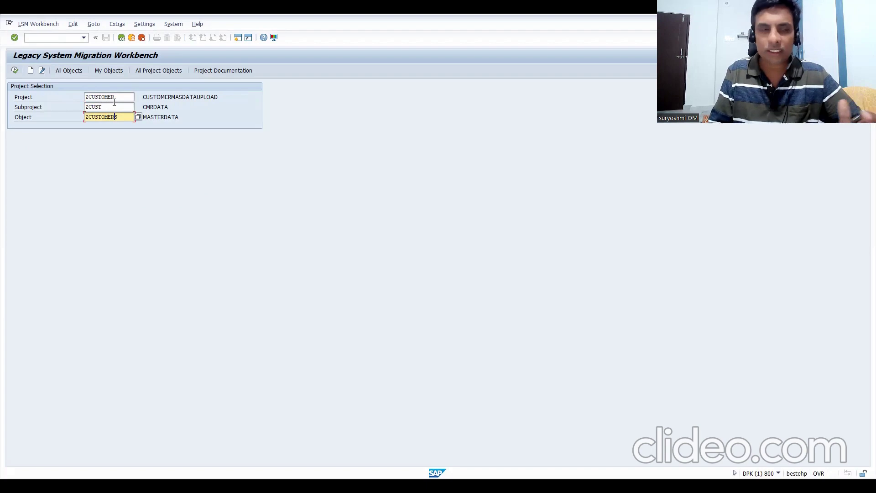
left_click(15, 71)
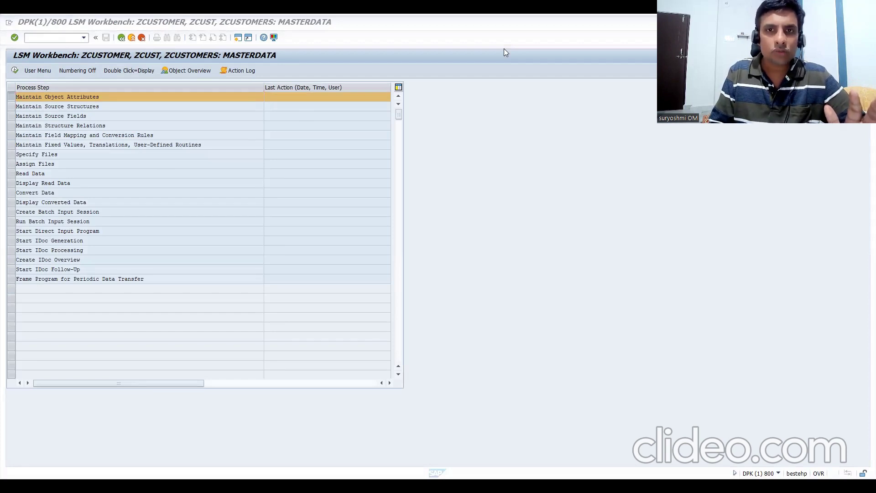
In Maintain Object Attributes, switch to edit mode, choose Batch Input Recording, and show recordings overview.
left_click(15, 71)
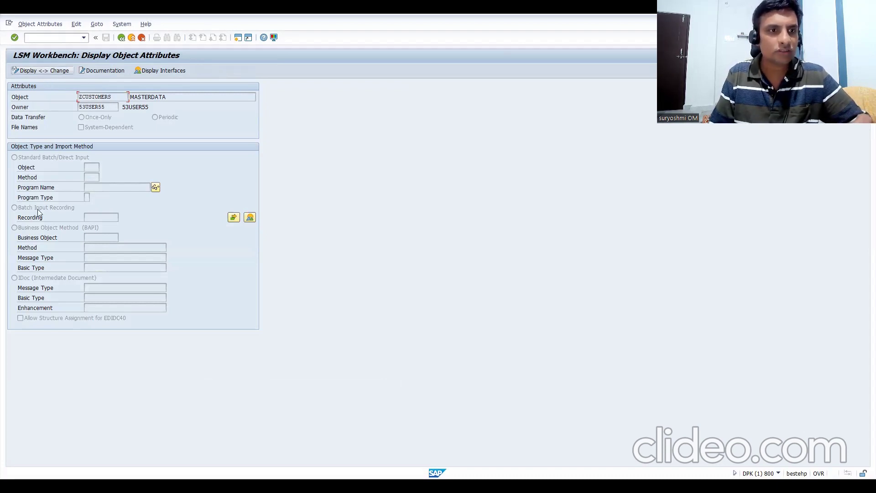
left_click(39, 72)
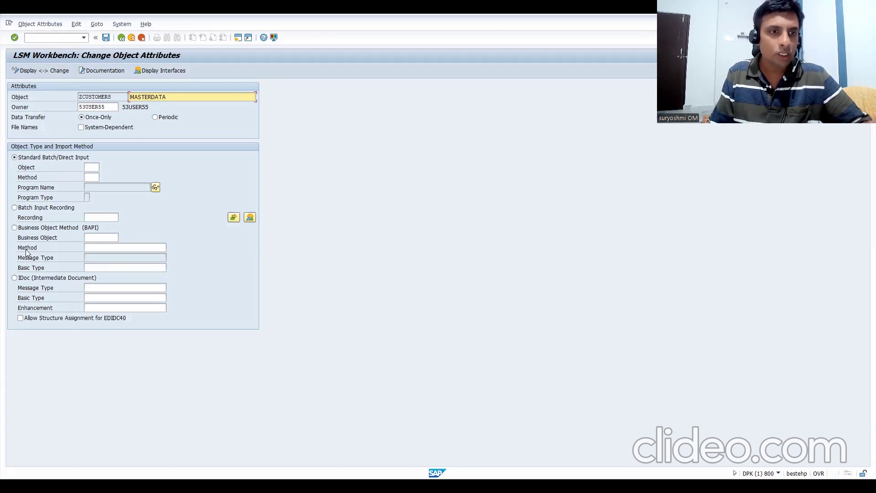
left_click(14, 208)
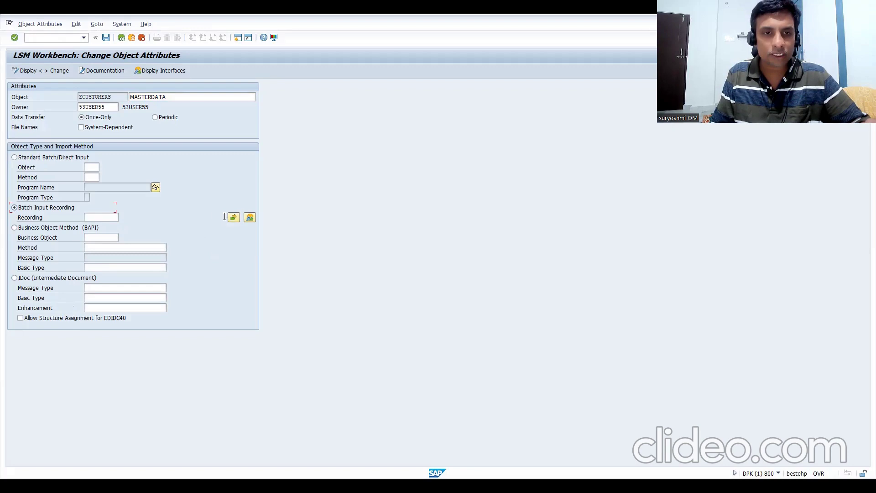
left_click(250, 218)
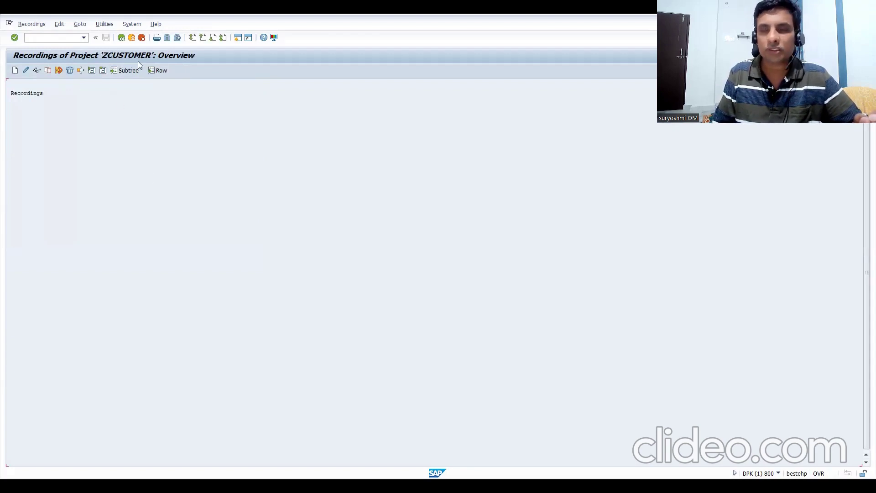
Create recording ZCUST described as CUSTOMERSUPLOAD and start recording transaction XD01.
left_click(15, 70)
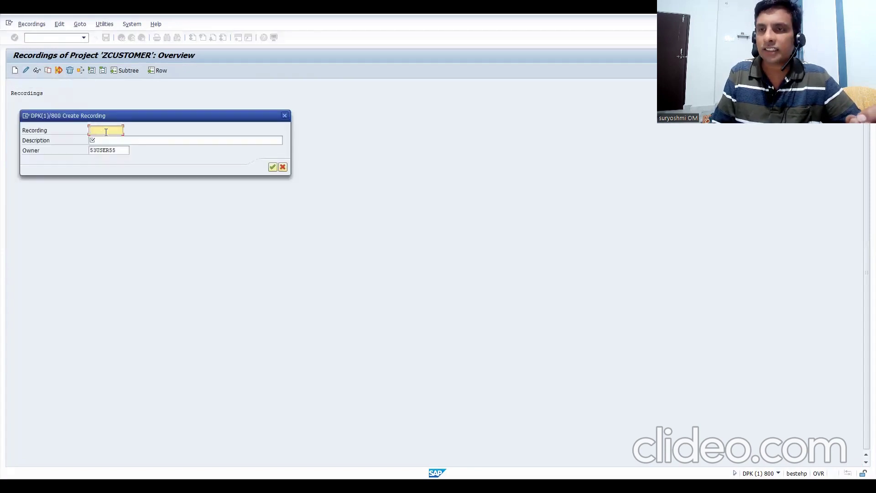
type("ZCUST")
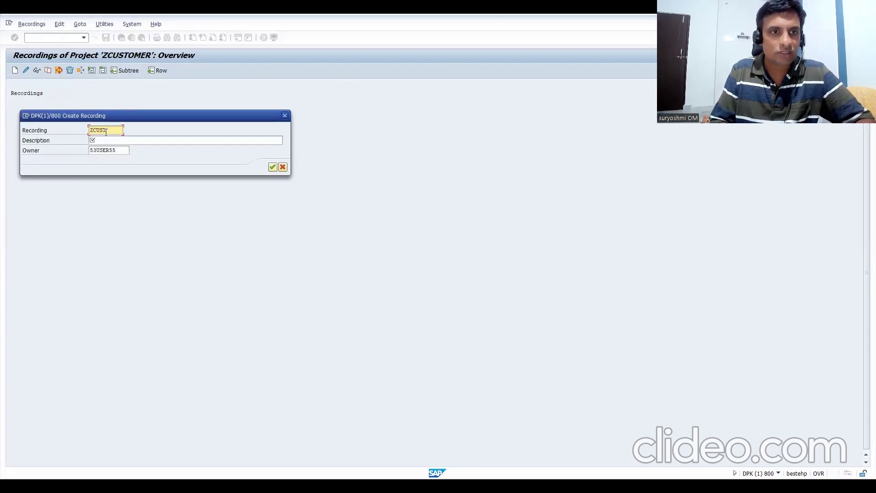
left_click(106, 142)
type("CUS")
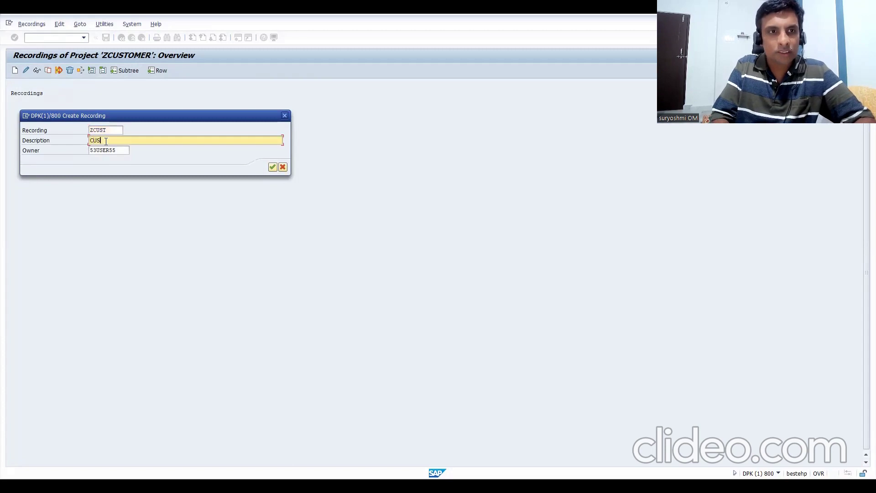
type("TOMERSUPLOAD")
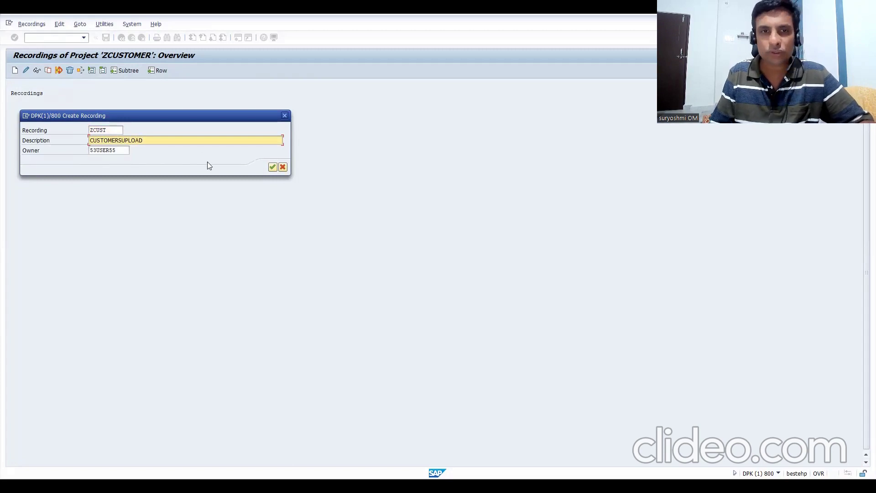
left_click(271, 169)
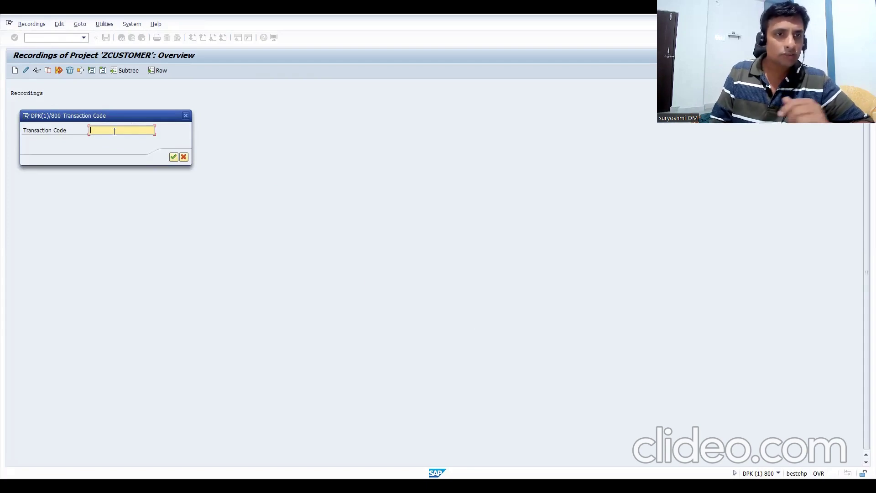
type("XD01")
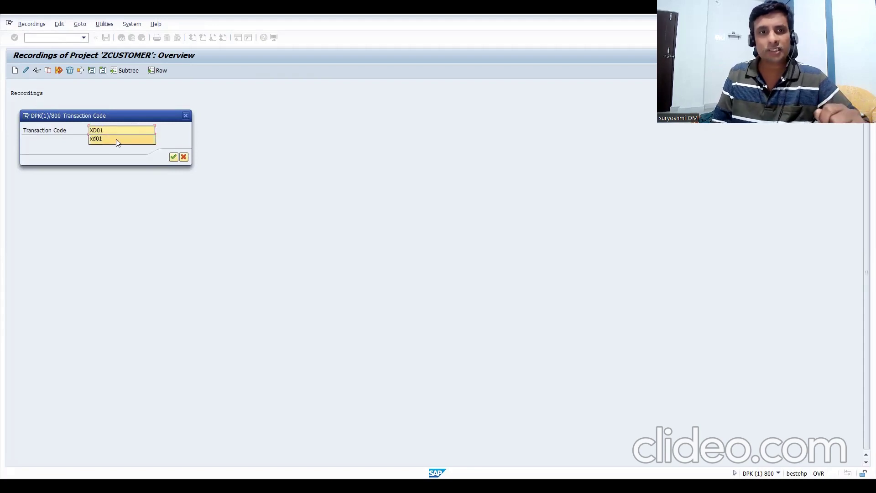
left_click(174, 158)
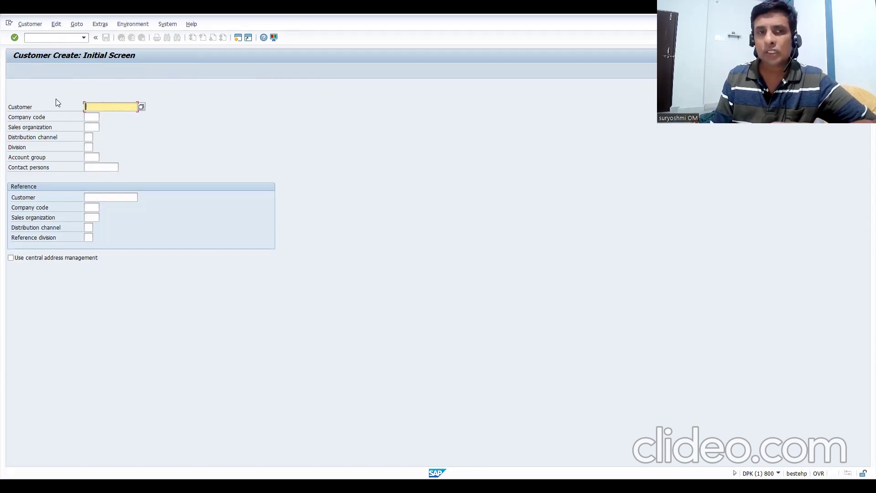
Enter company code ZI01, sales org ZI01, channel J1, division X1 and account group Z101.
left_click(93, 118)
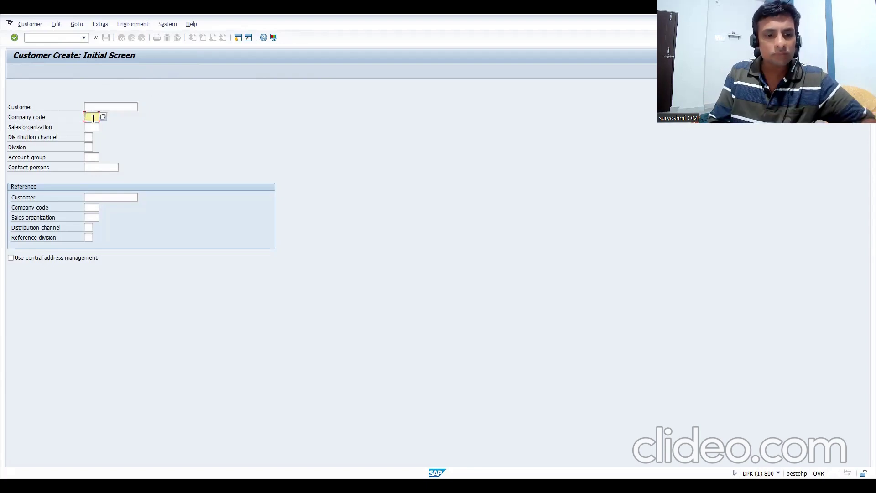
type("ZI01")
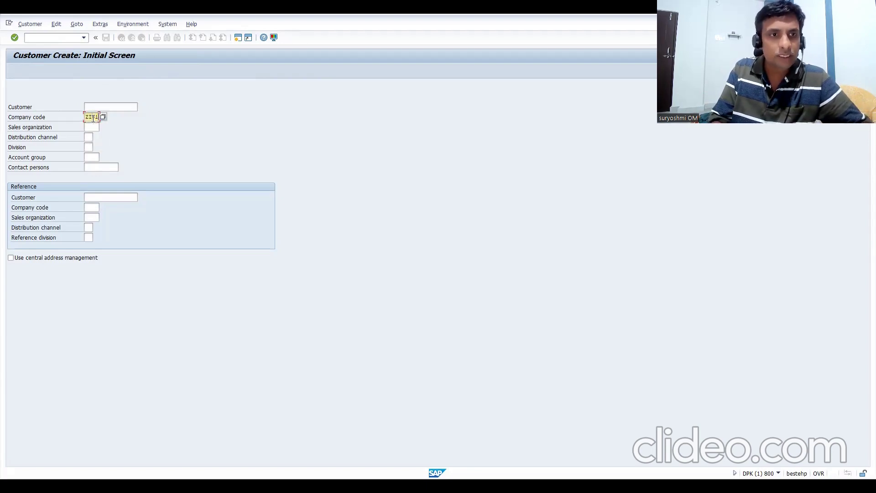
left_click(94, 127)
type("ZI01")
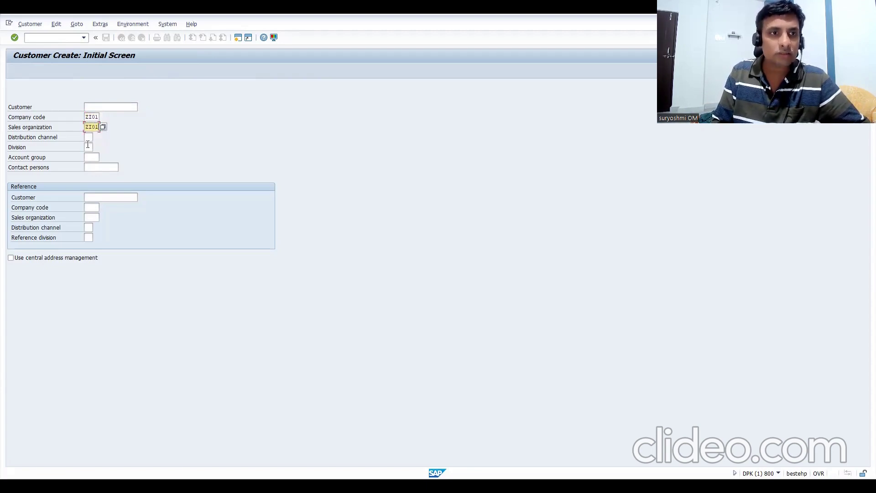
left_click(87, 138)
type("Z1")
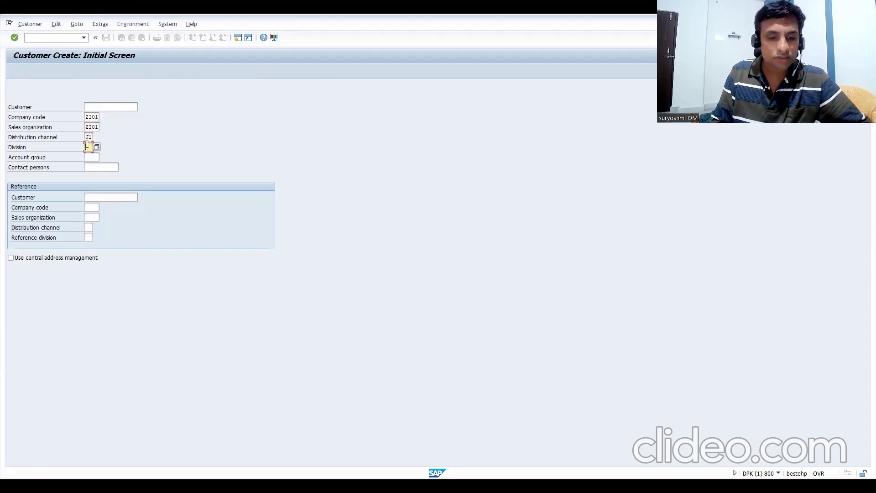
type("X")
left_click(89, 155)
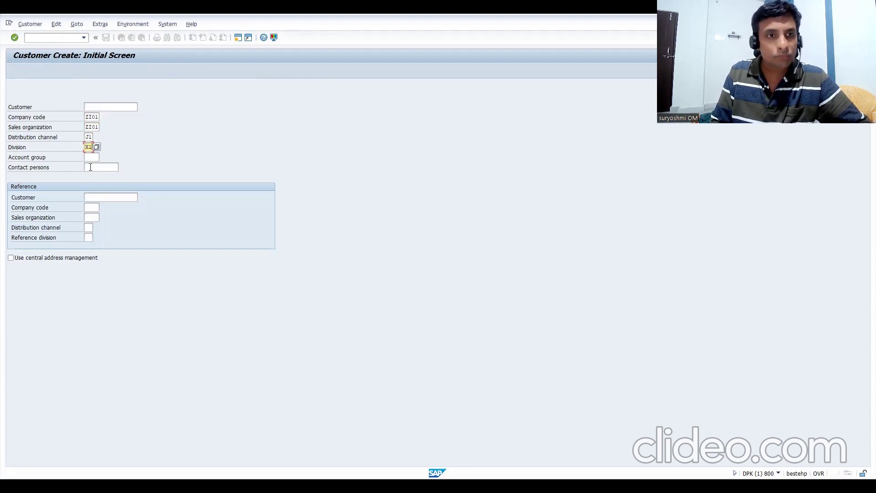
left_click(87, 158)
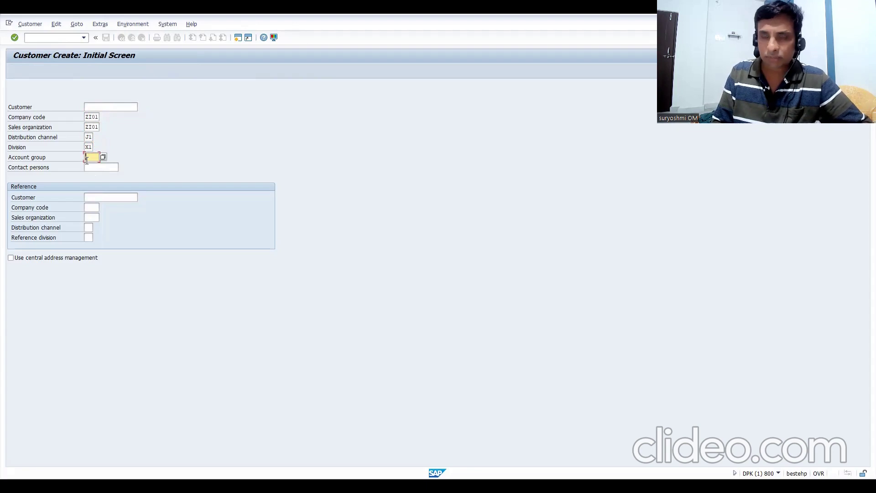
type("Z")
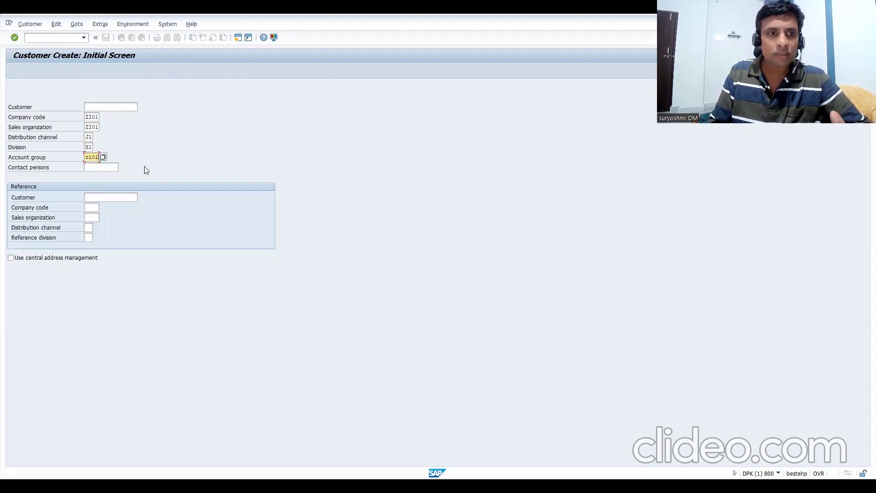
On the address screen, enter the customer's company name and search term RAM.
key("Return")
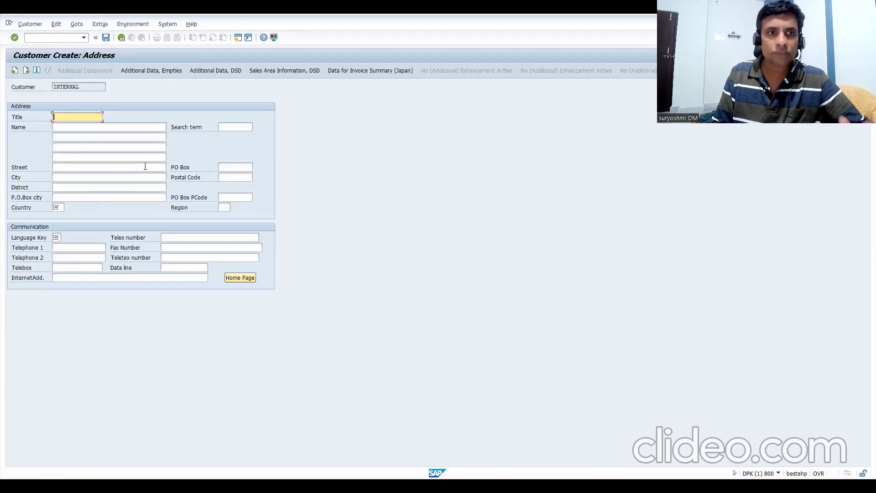
left_click(95, 126)
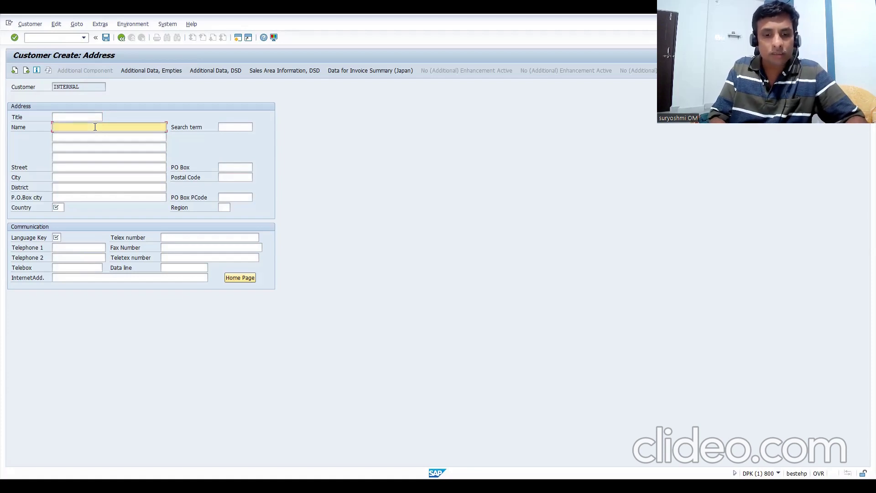
type("JAI ")
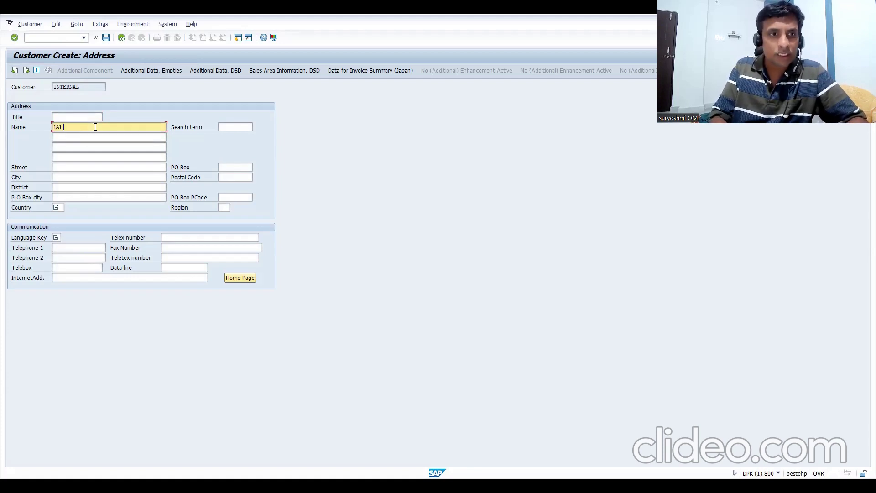
type("HANUMAN")
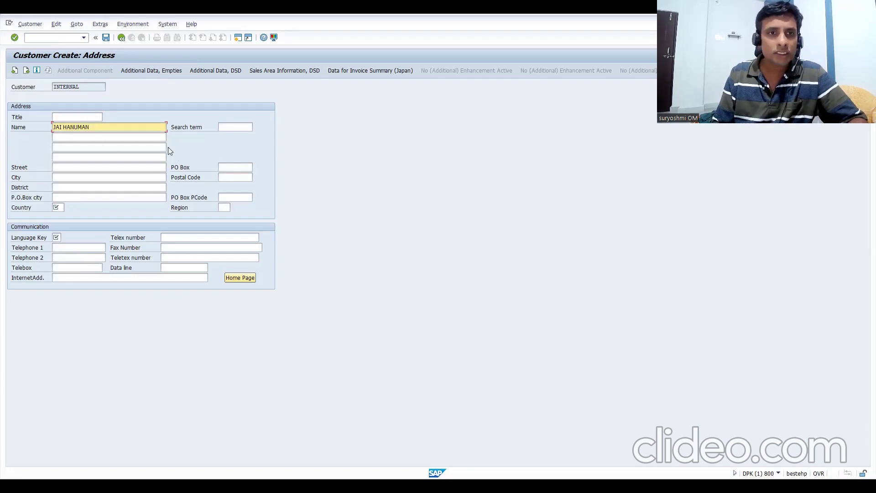
left_click(230, 128)
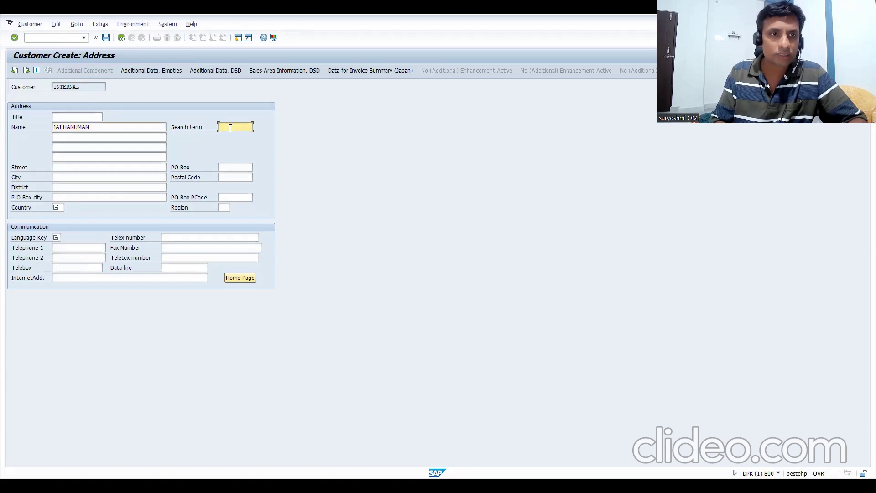
left_click(144, 127)
type("PVT LTD")
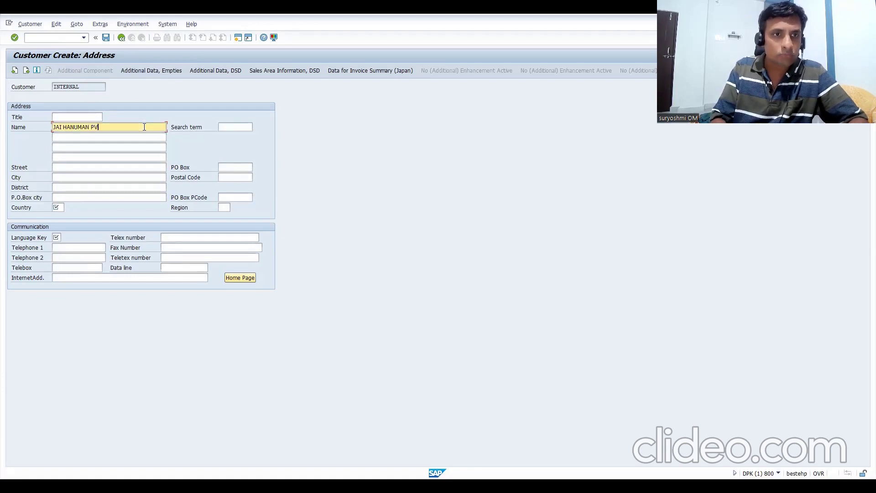
left_click(236, 127)
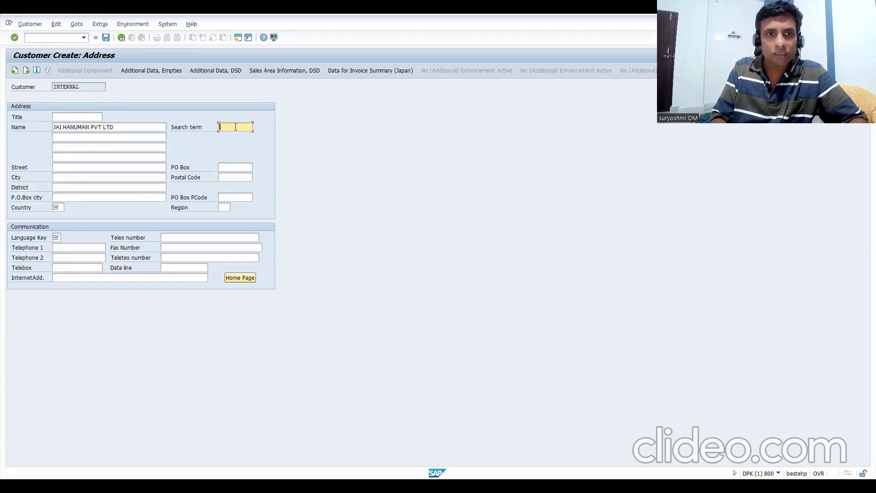
type("RAM")
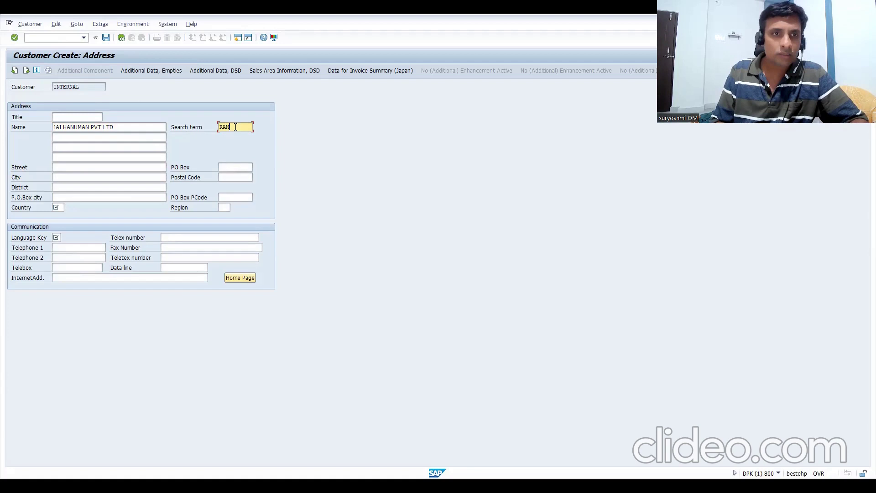
Set city FRANKFURT, country DE, region 02 and language EN, then continue to Control.
left_click(68, 178)
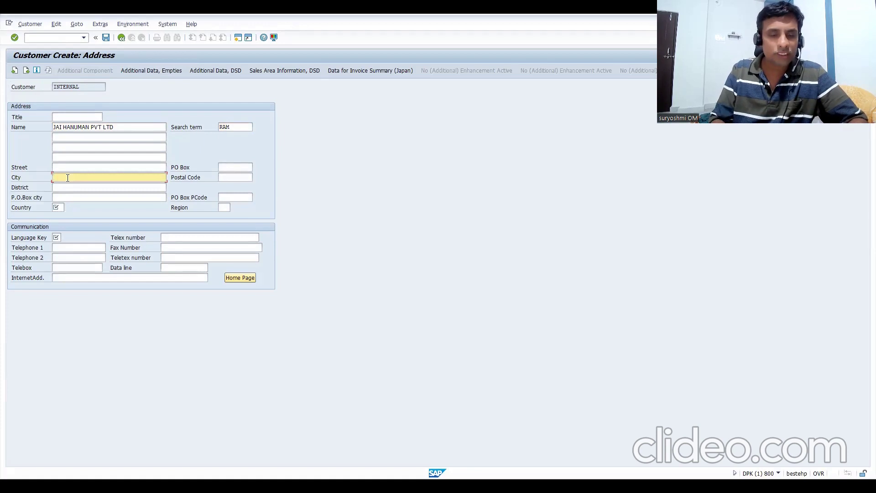
type("FRAN")
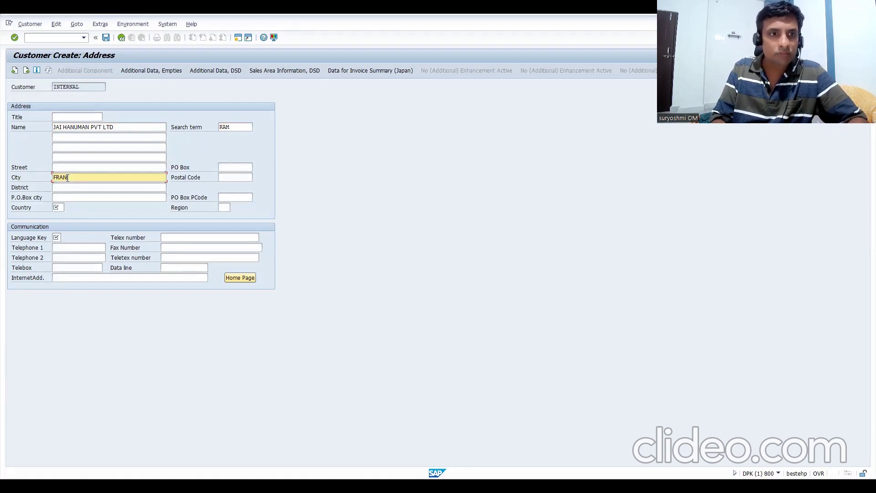
type("KFURT")
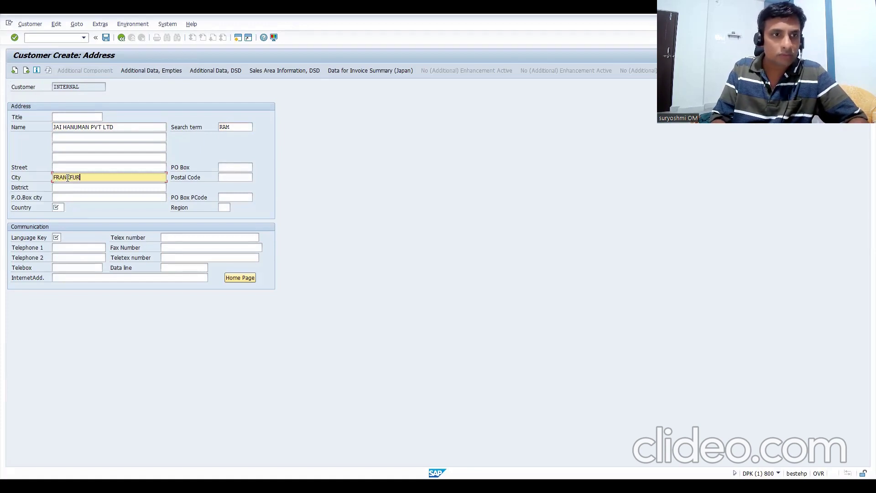
left_click(59, 208)
type("DE")
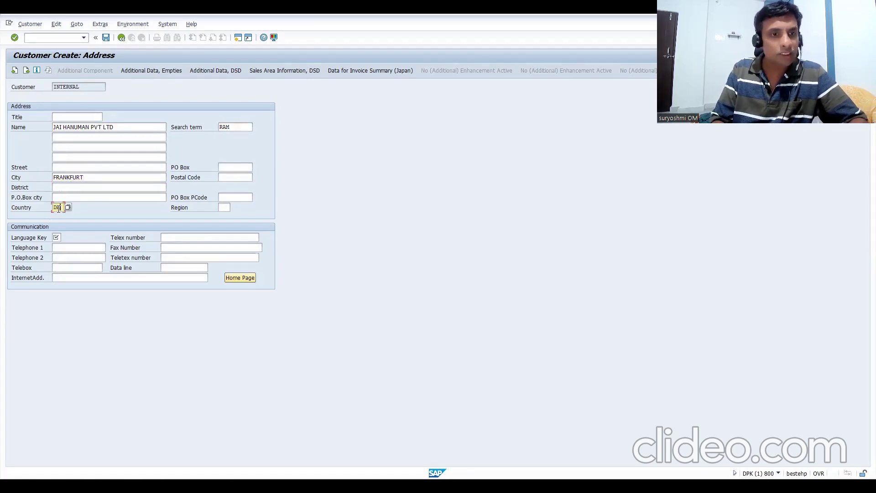
key("Tab")
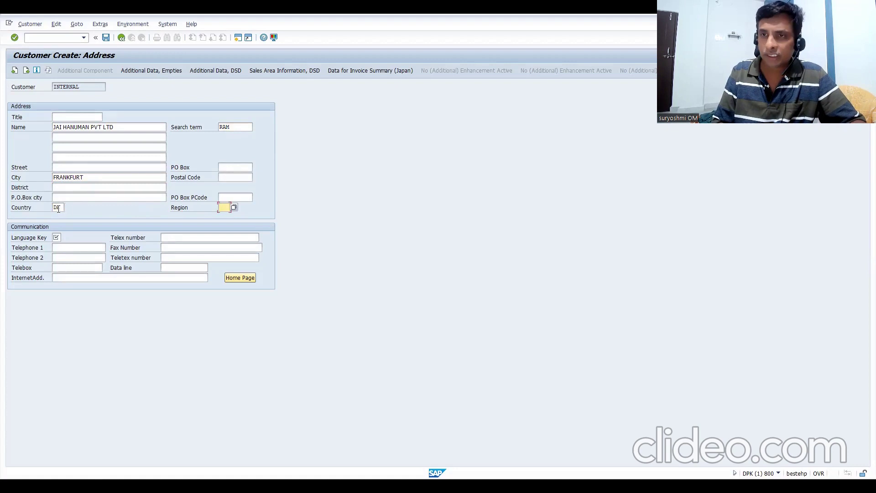
type("02")
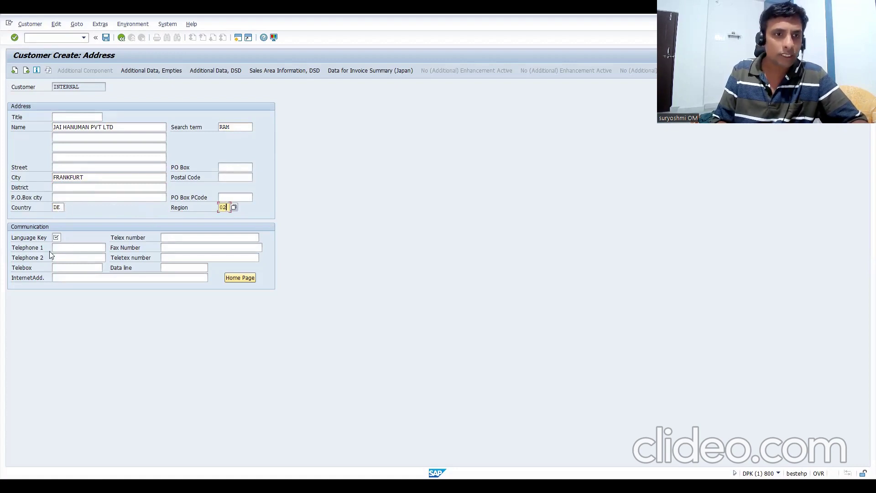
left_click(57, 237)
type("EN")
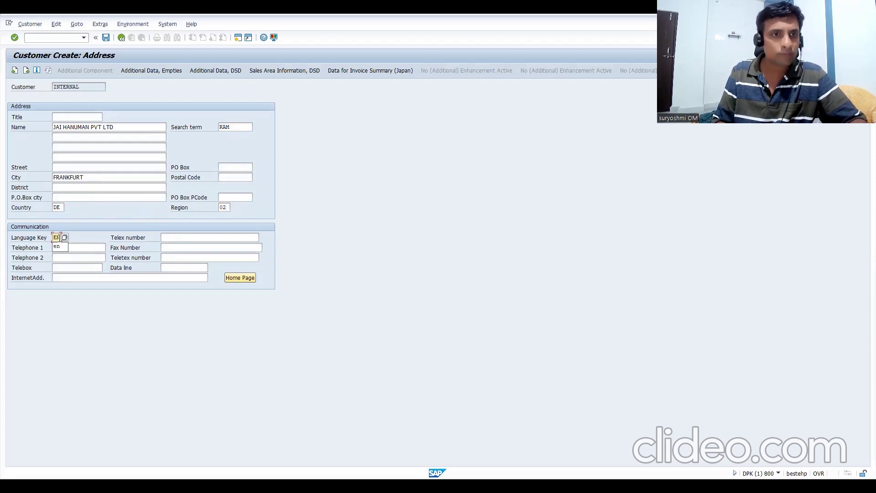
key("Down")
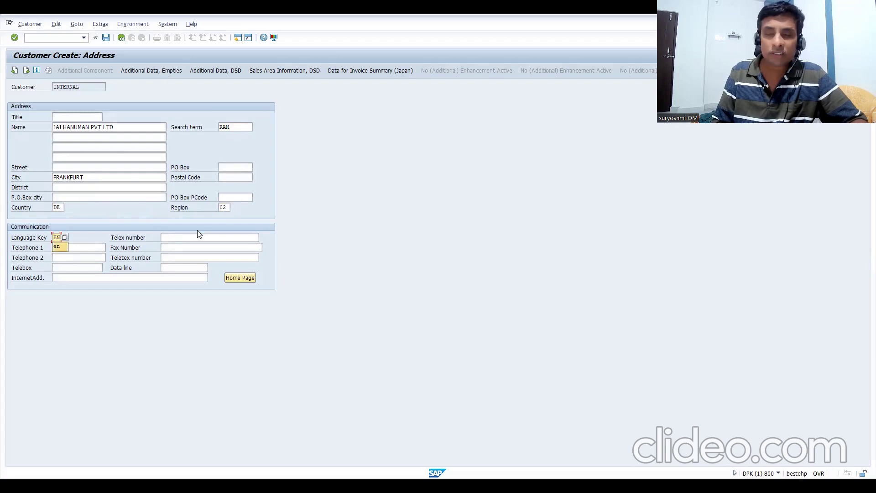
key("Return")
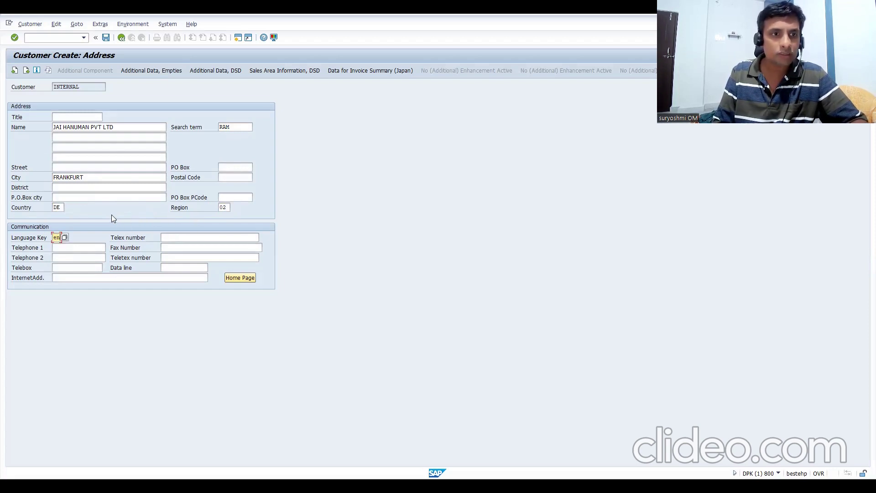
key("Return")
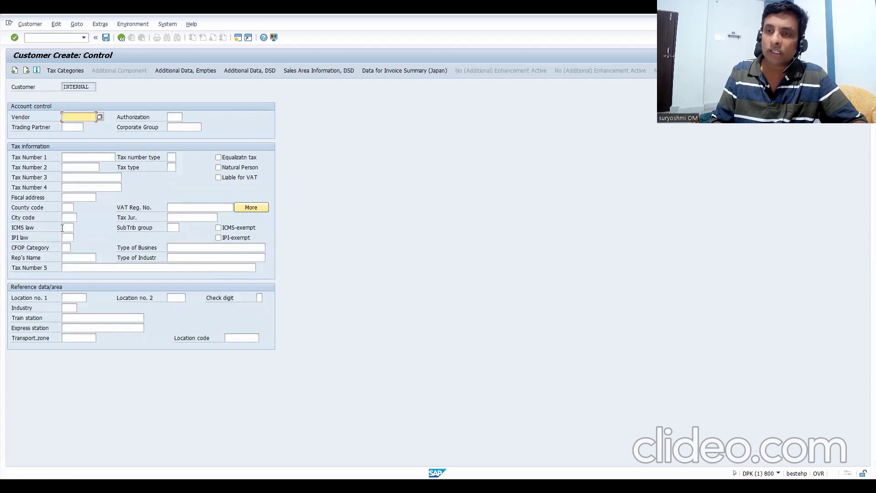
On the marketing screen, set Nielsen ID and customer class J0 and pick an industry.
key("Return")
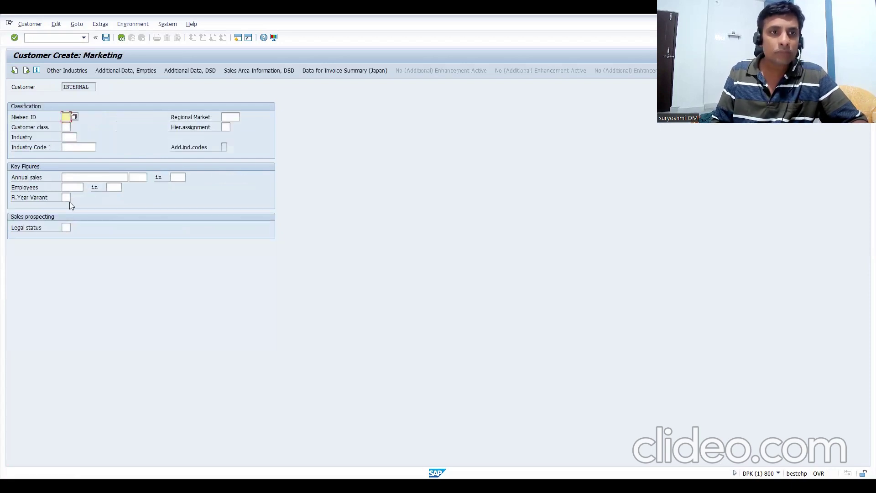
key("BackSpace")
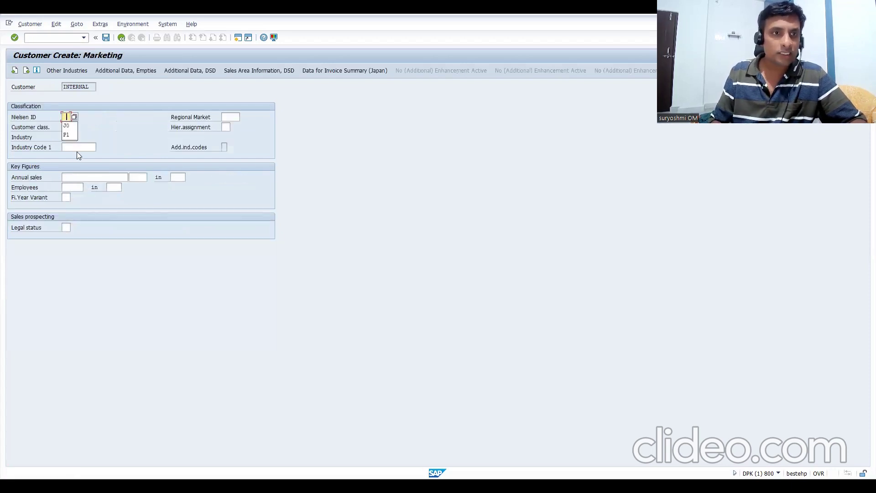
type("J0")
key("Tab")
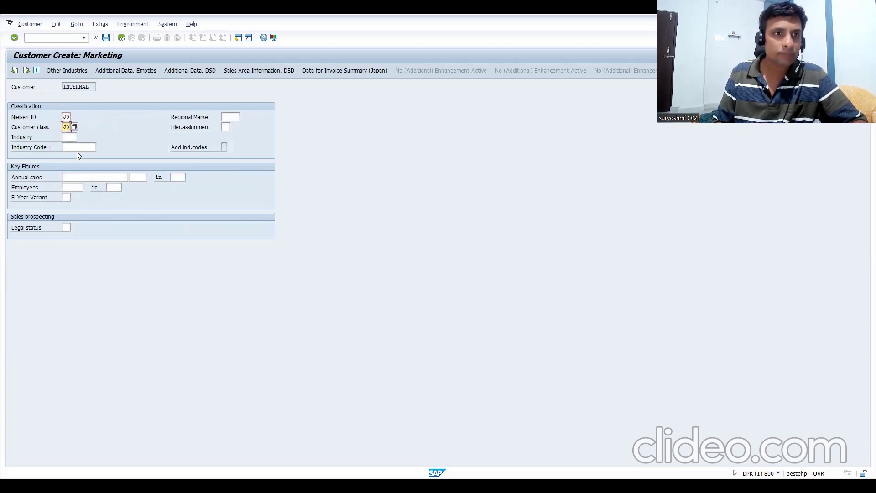
left_click(68, 137)
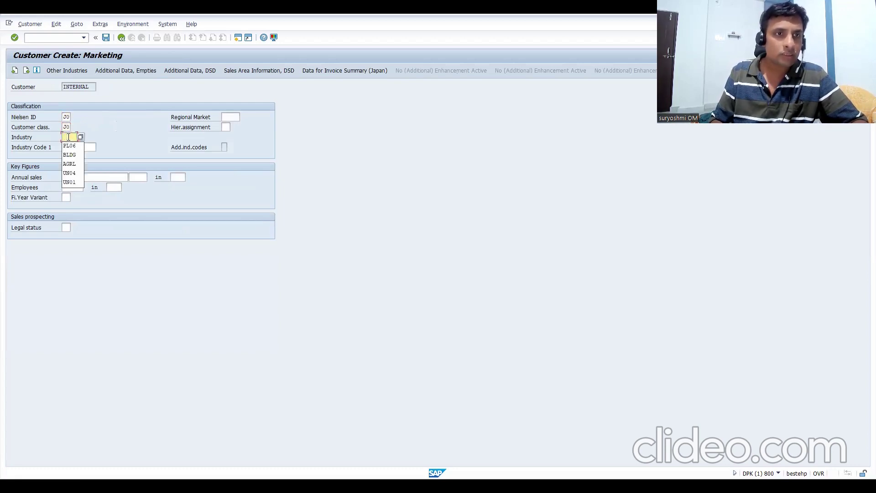
key("Down")
key("Down")
key("Down")
key("Return")
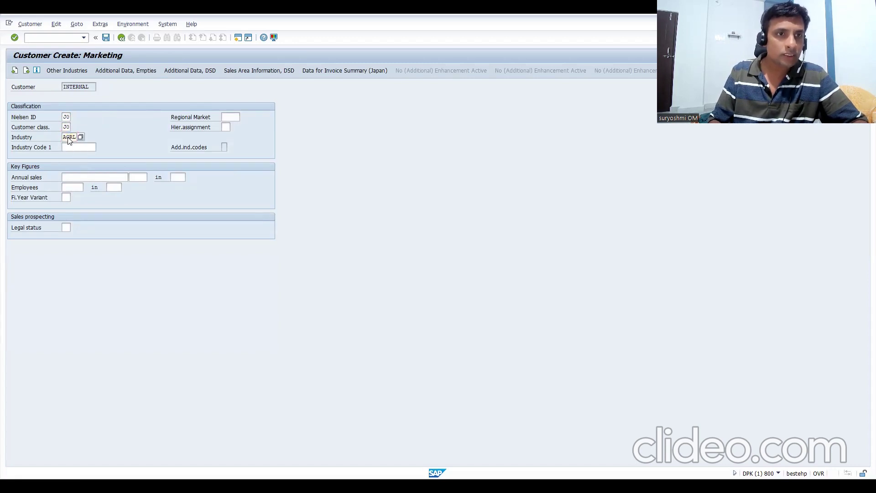
key("Return")
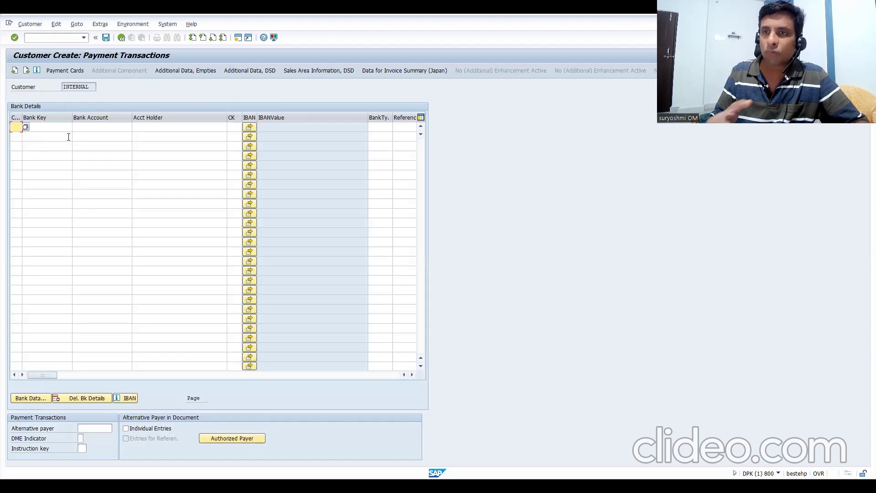
Skip through unloading, foreign trade, contact and accounting screens to the sales area data.
key("Return")
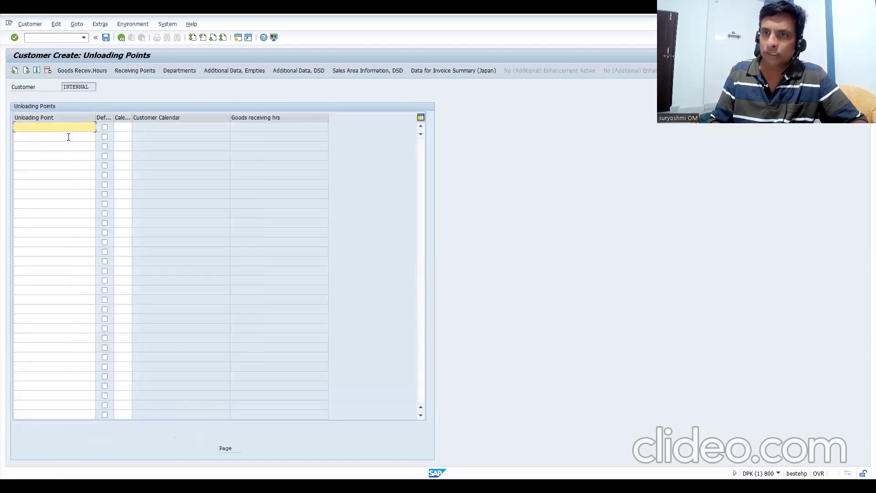
key("Return")
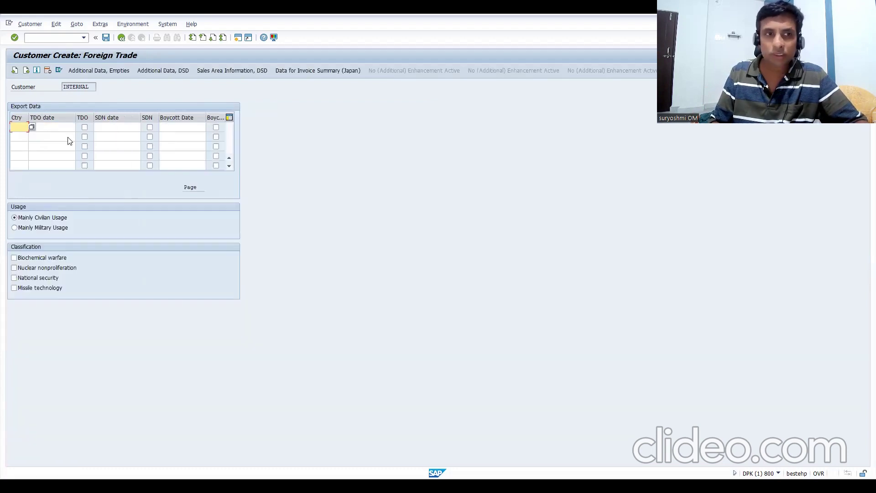
key("Return")
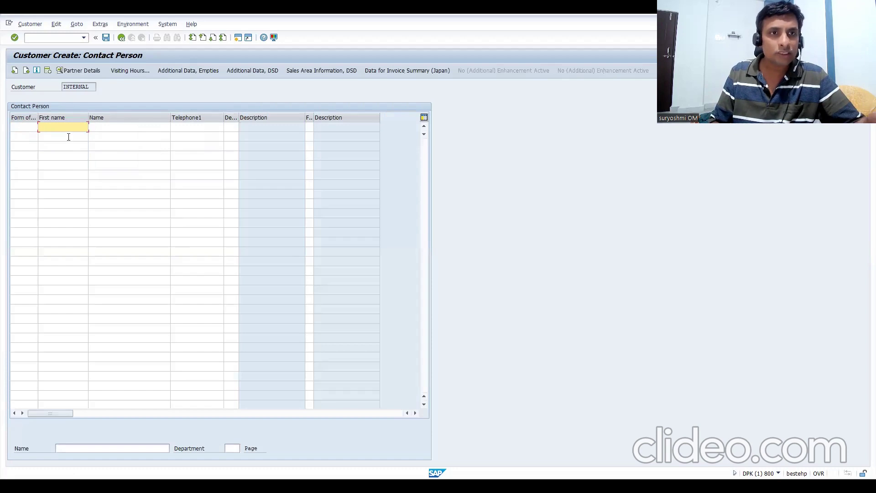
key("Return")
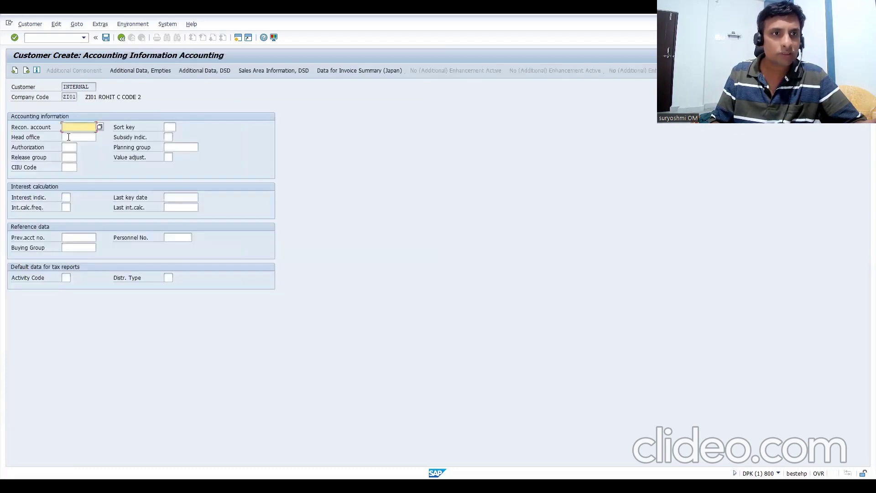
key("BackSpace")
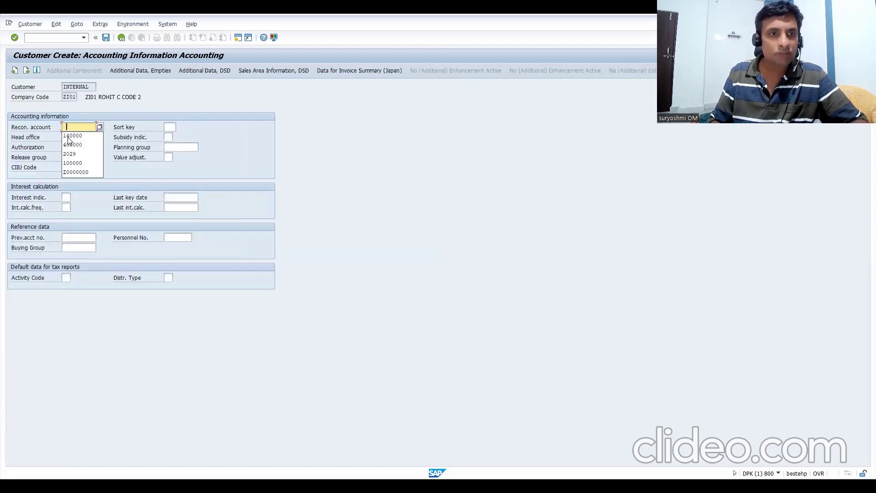
key("Return")
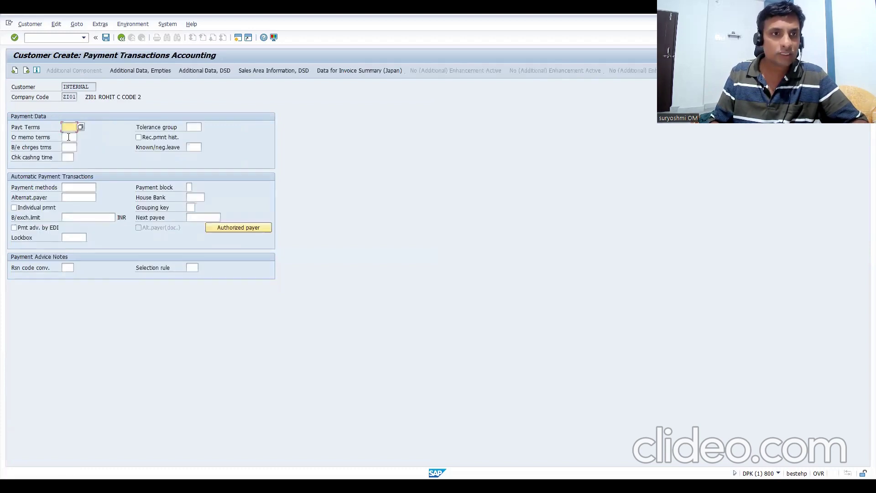
key("BackSpace")
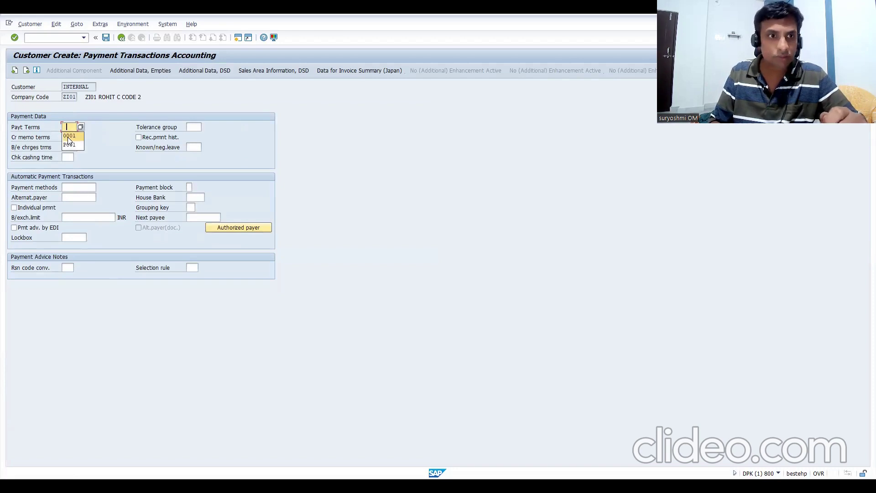
key("Return")
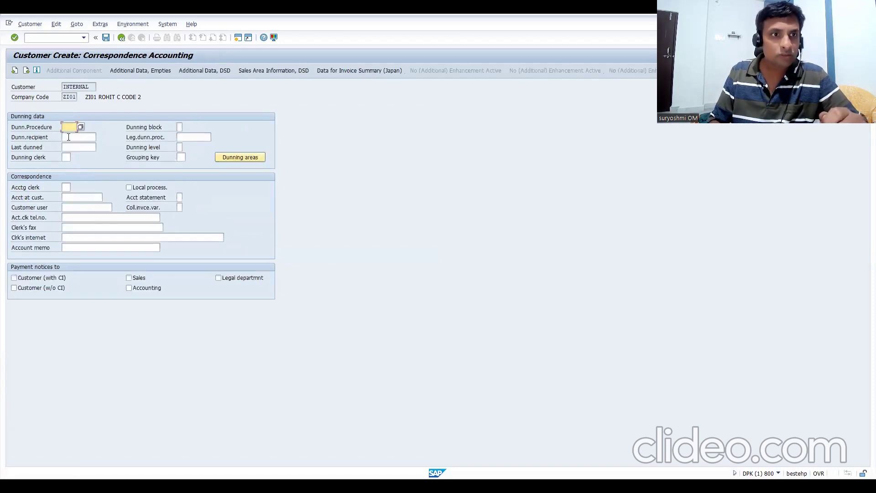
key("Return")
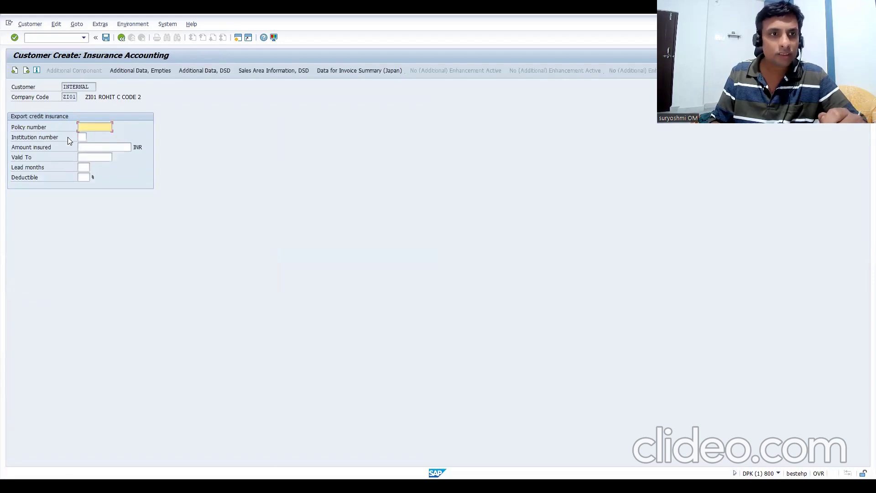
key("Return")
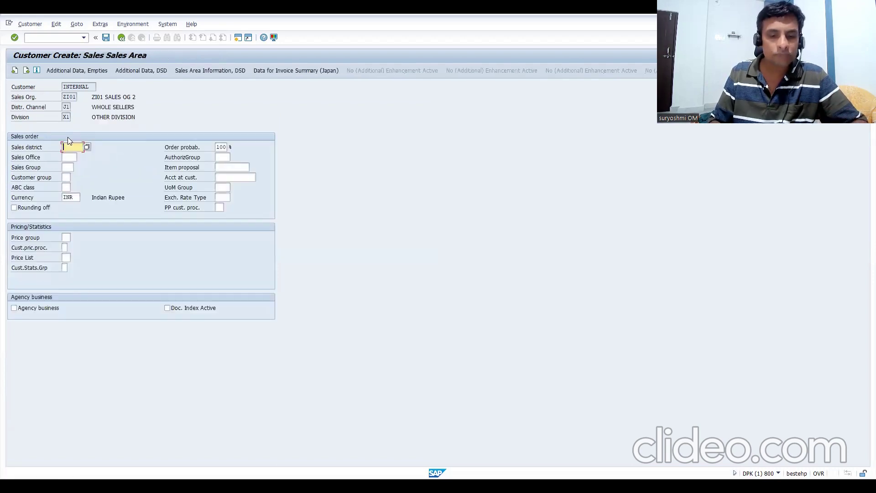
Browse the sales groups, then choose customer group 10 (Private customer).
left_click(68, 168)
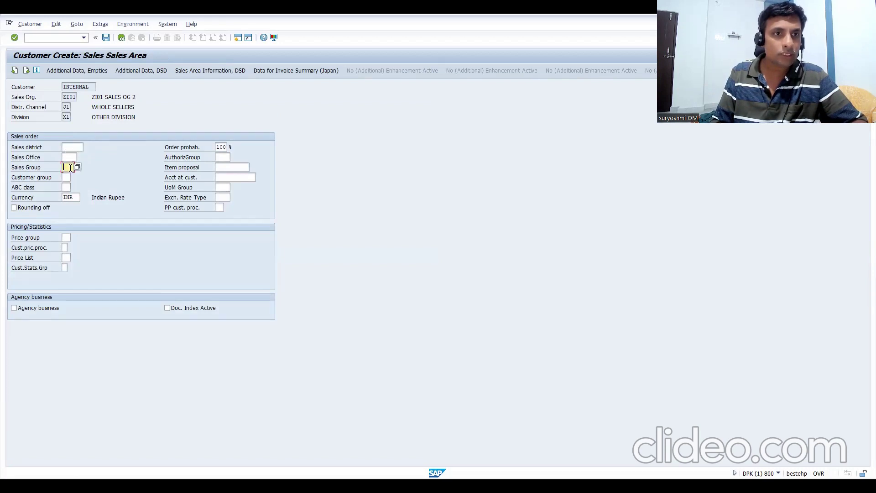
left_click(78, 167)
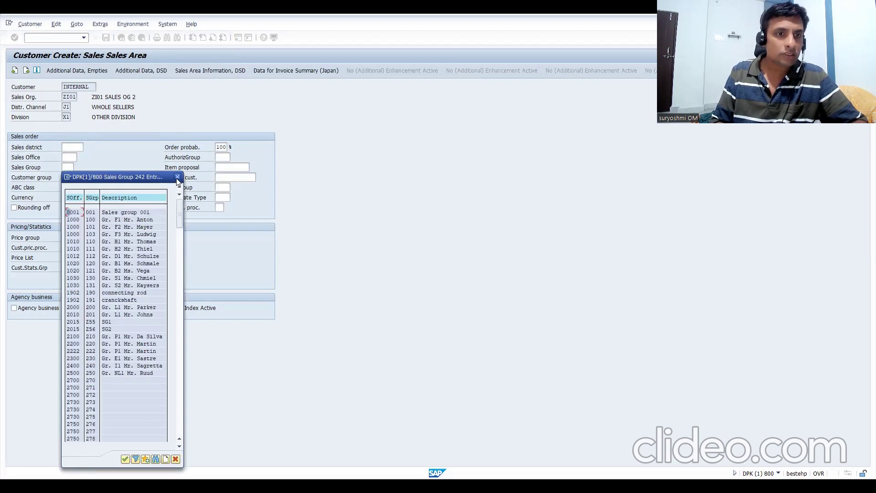
key("Escape")
left_click(68, 178)
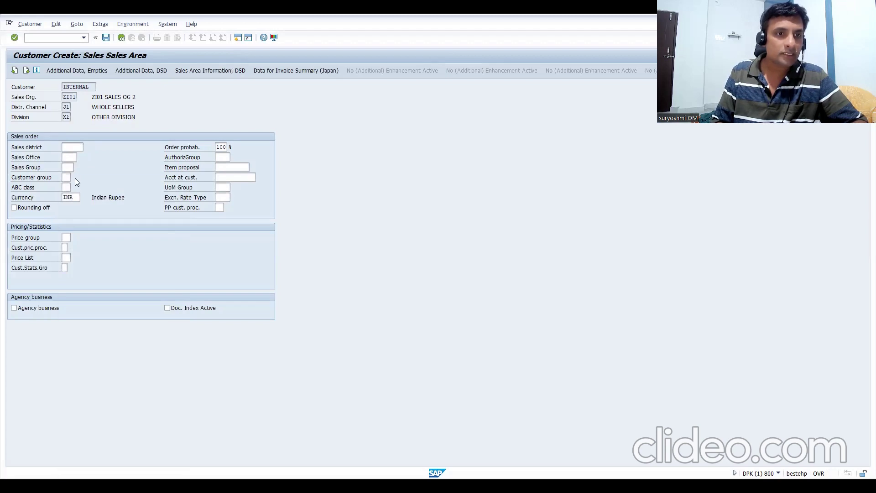
left_click(75, 178)
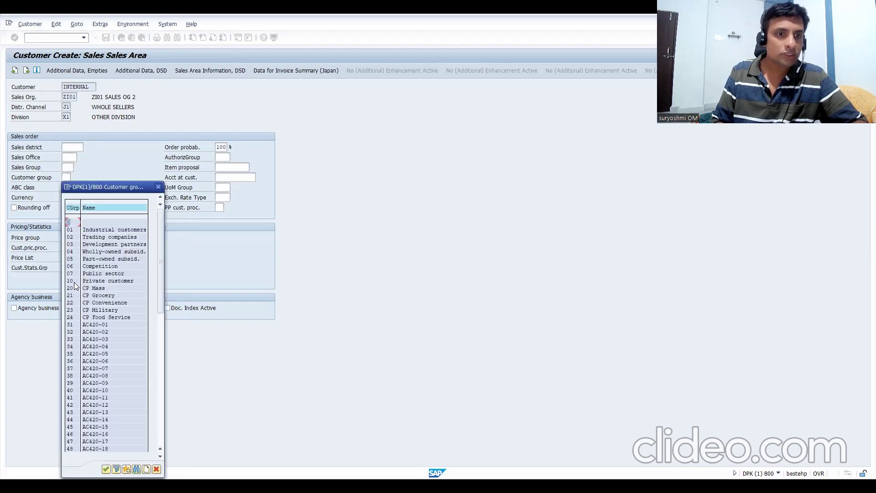
double_click(75, 281)
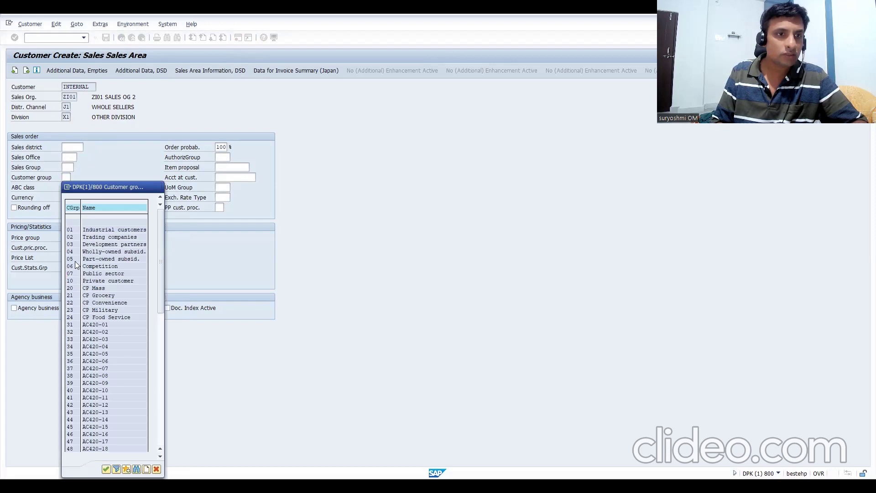
Choose price group 01 (Bulk buyer), set pricing procedure 1, and continue to shipping data.
left_click(66, 239)
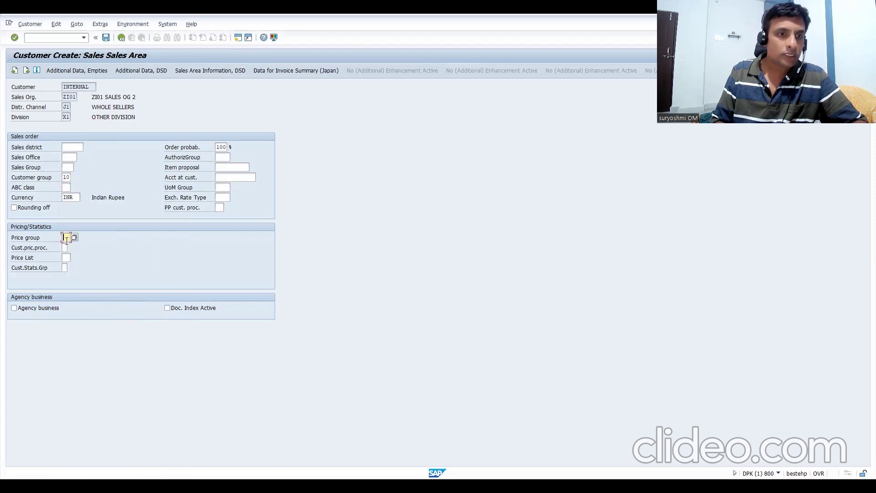
left_click(74, 239)
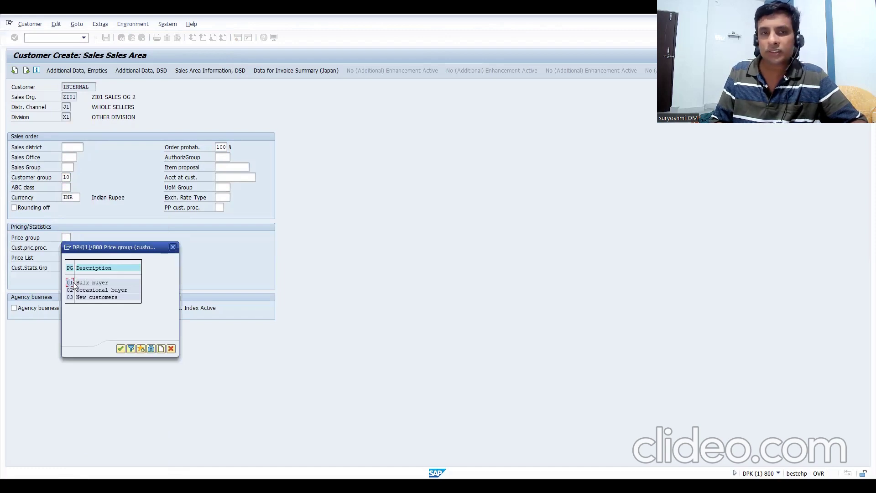
double_click(70, 283)
left_click(64, 248)
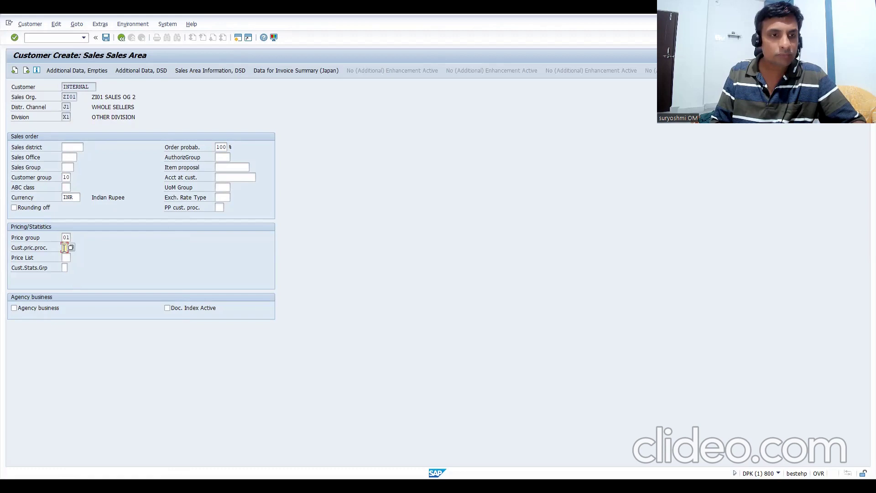
type("1")
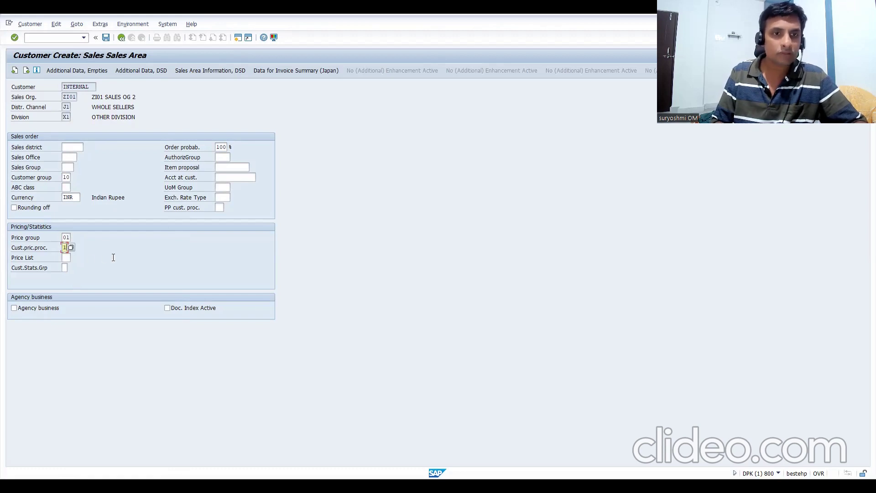
key("Return")
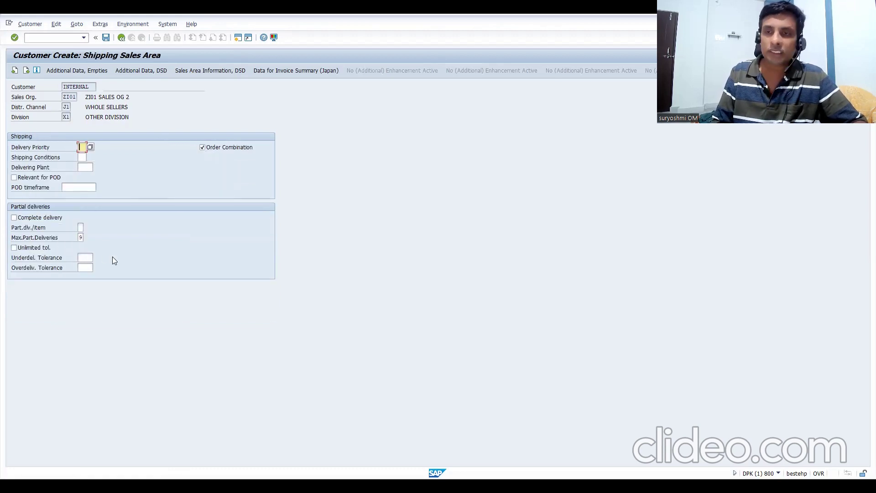
Set delivery priority 01 High, shipping condition 02 Standard and delivering plant ZI01.
left_click(90, 148)
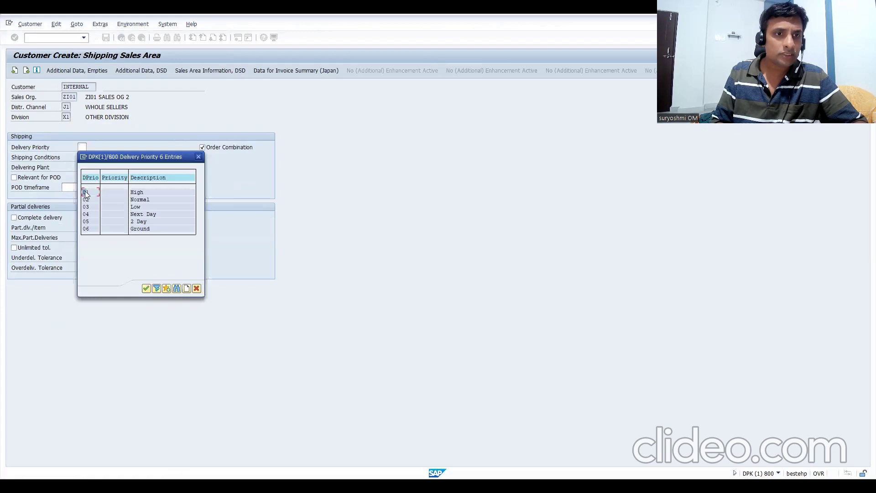
double_click(86, 194)
left_click(81, 158)
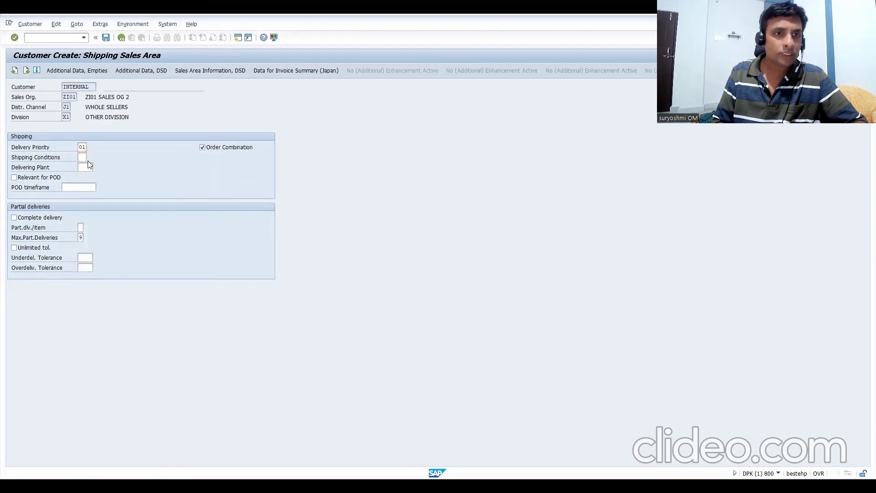
left_click(89, 158)
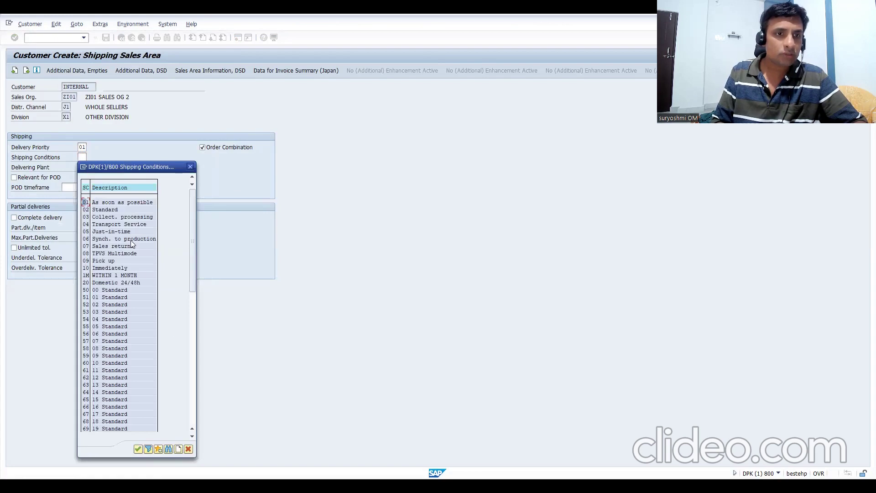
double_click(103, 211)
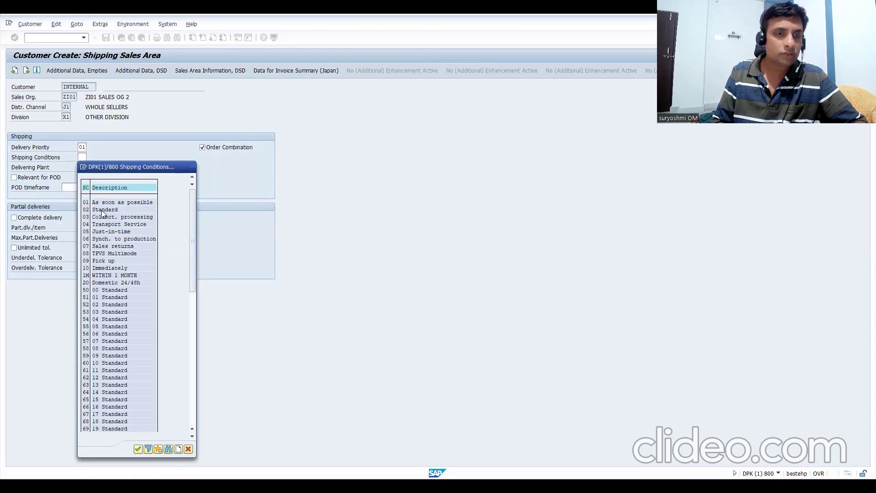
left_click(85, 167)
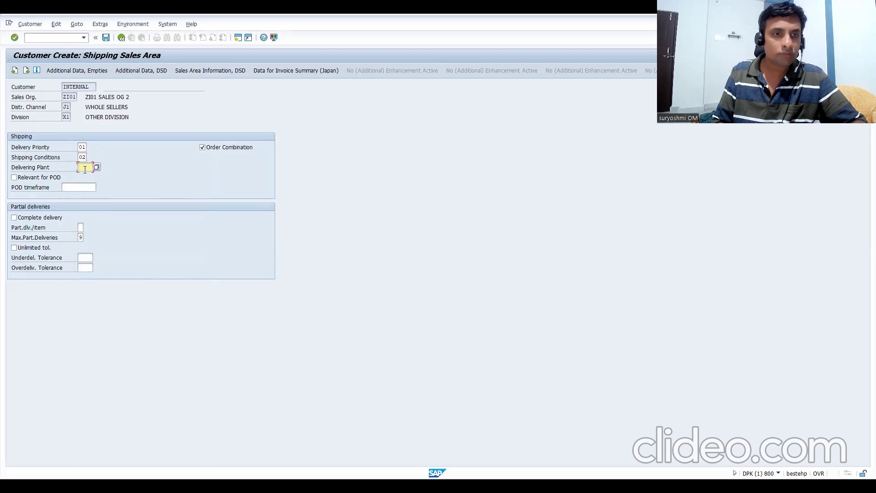
left_click(84, 169)
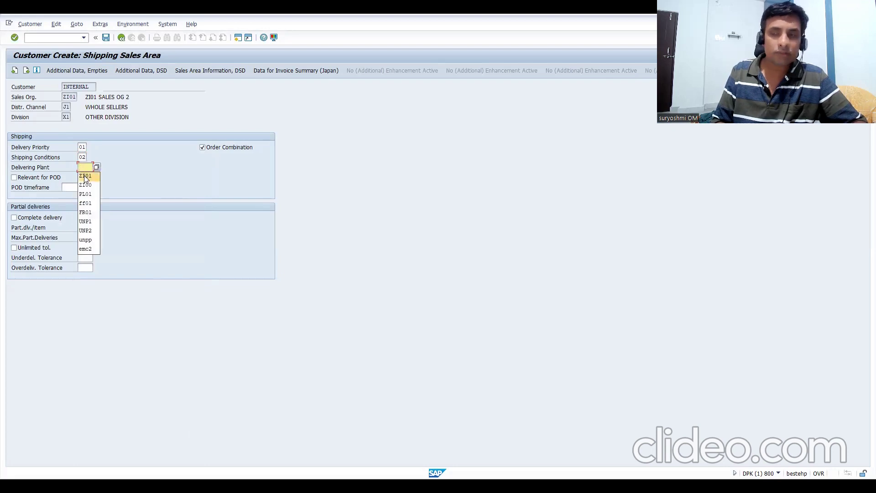
left_click(86, 177)
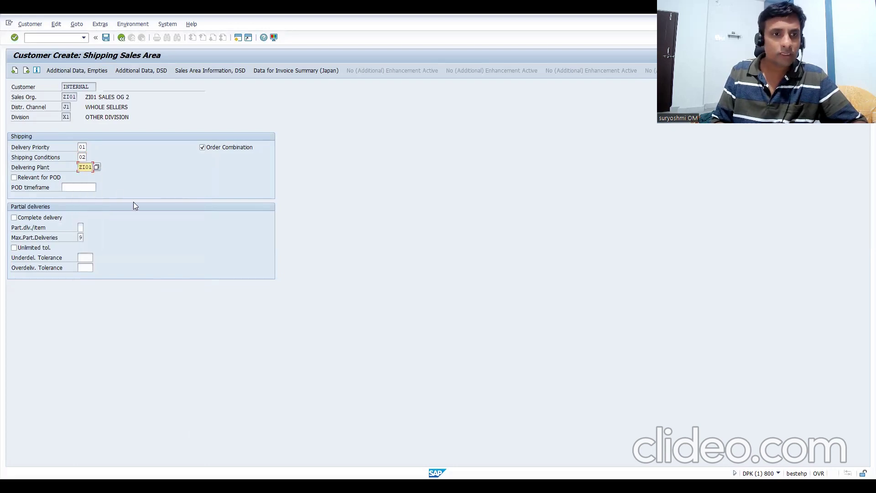
key("Return")
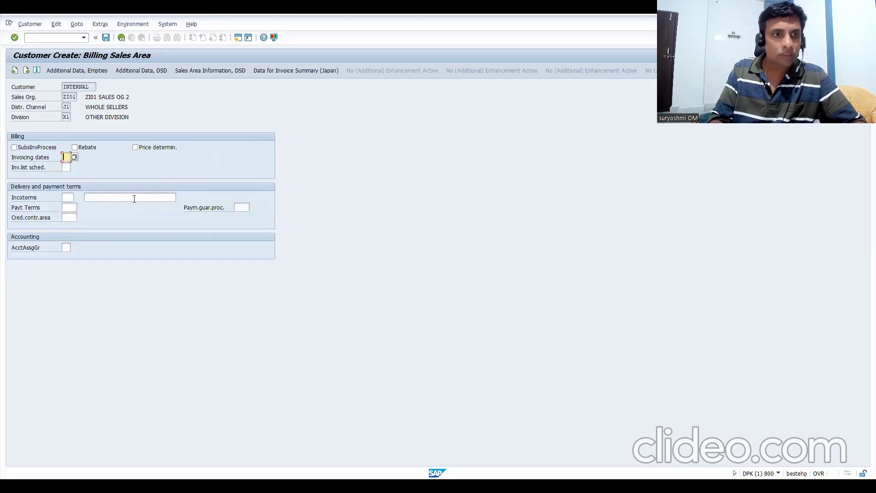
Fill billing data: invoicing dates 01, Incoterms FOB hamburg, payment terms 0001.
type("01")
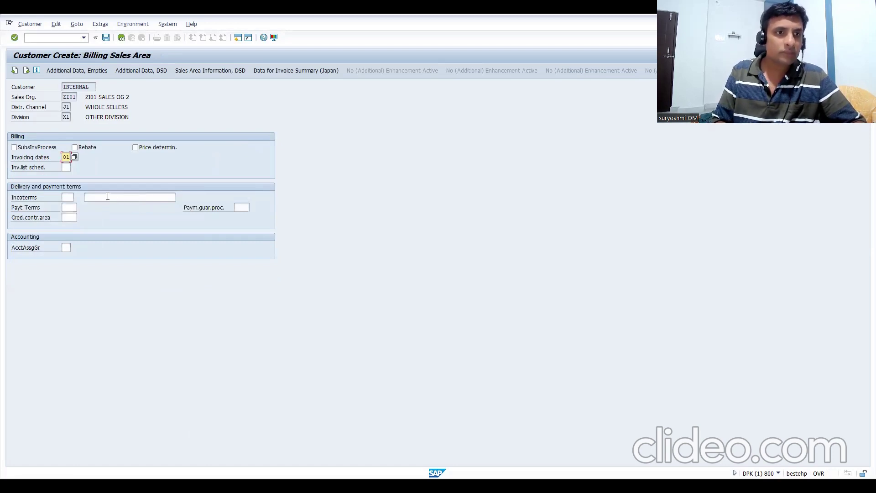
left_click(67, 197)
type("FOB")
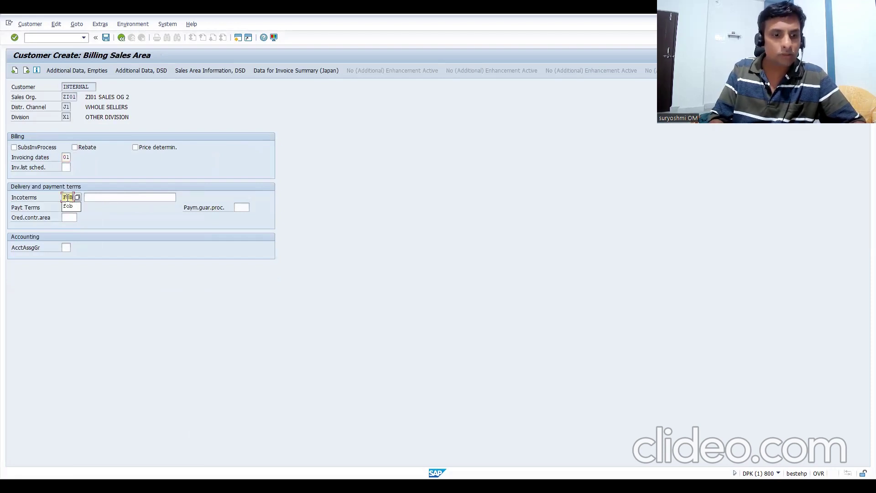
key("Tab")
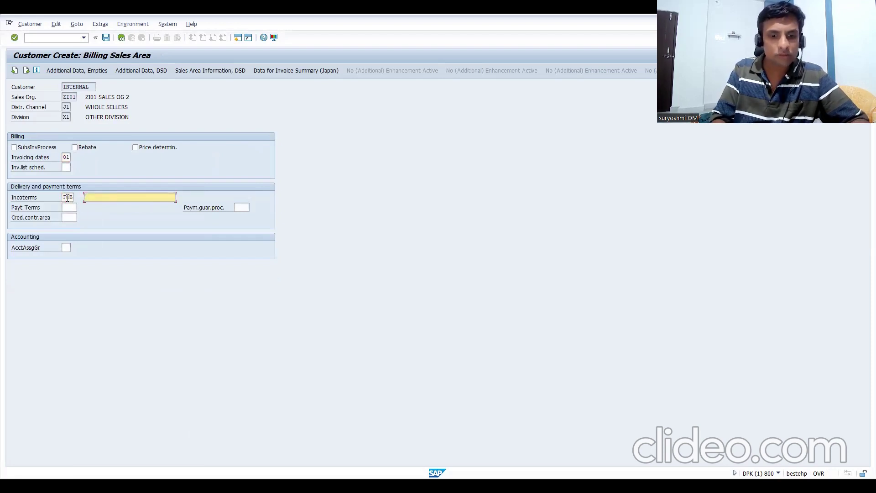
type("G")
key("BackSpace")
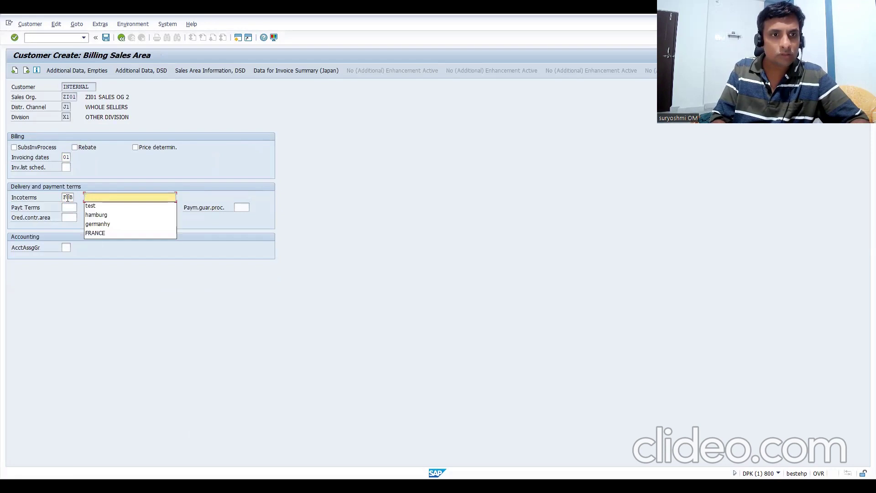
left_click(87, 215)
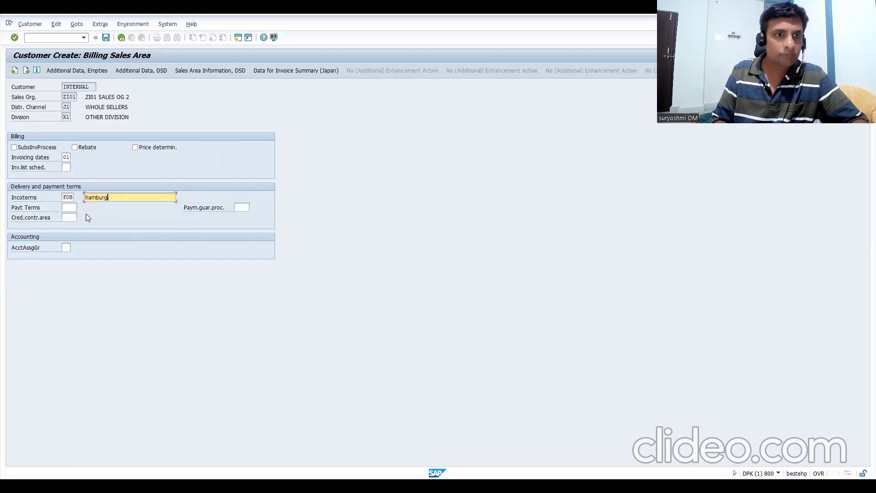
left_click(70, 210)
type("0001")
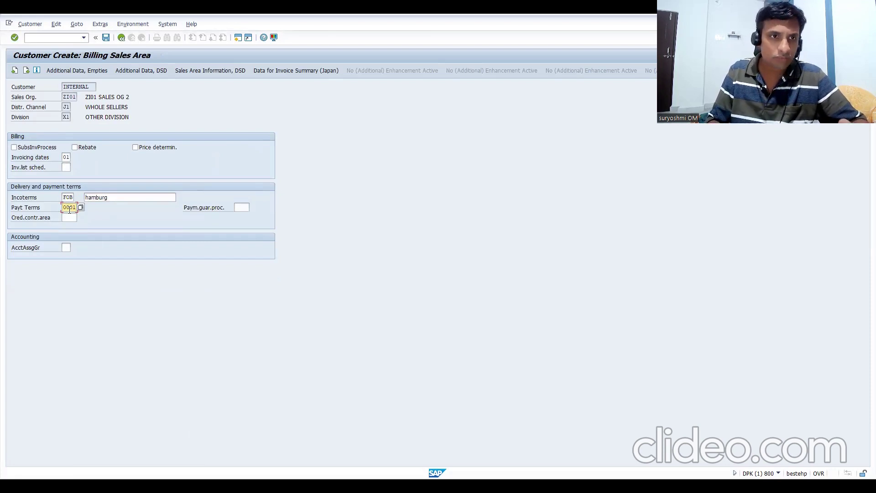
key("Return")
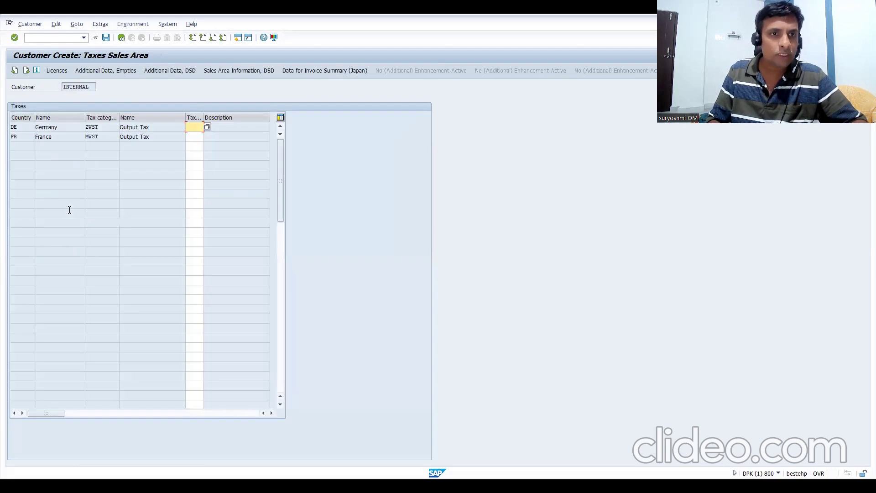
Give Germany and France tax classification 1, pass Partner Functions, and save the customer.
key("Return")
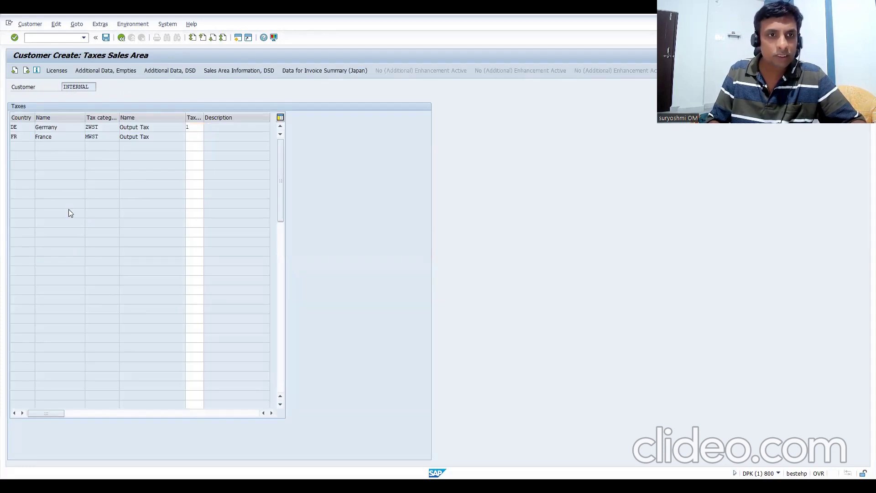
left_click(189, 137)
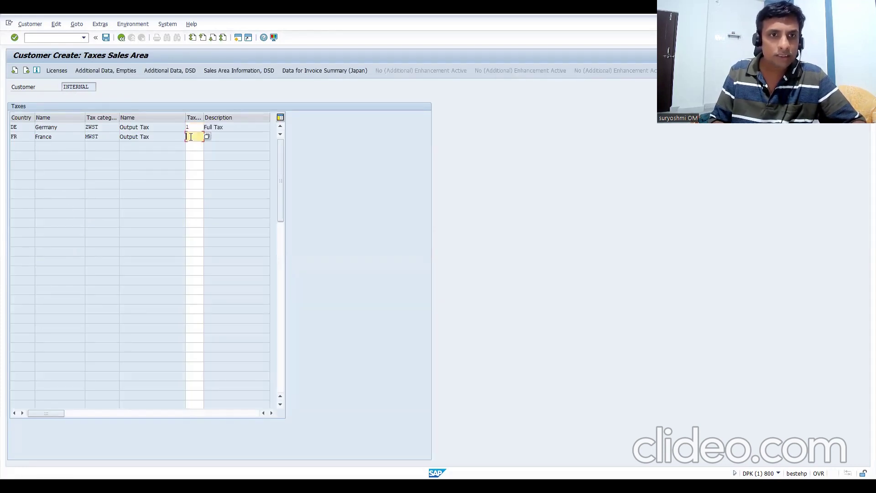
type("1")
key("Return")
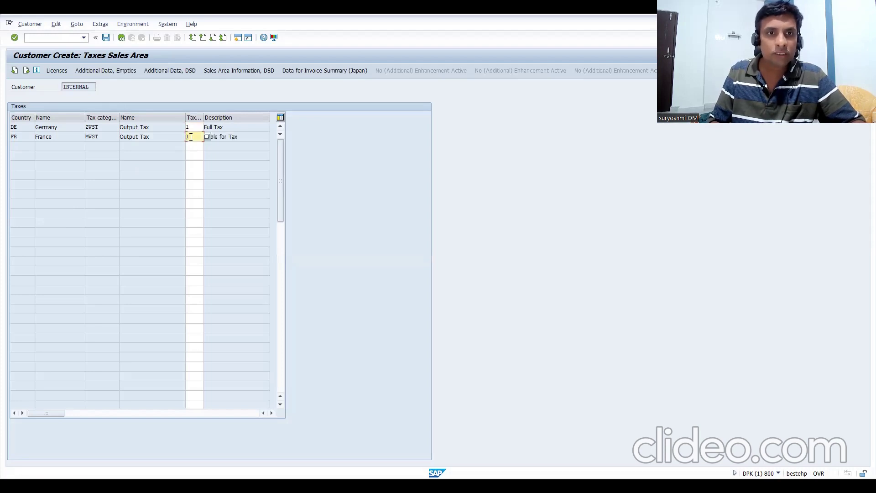
key("Return")
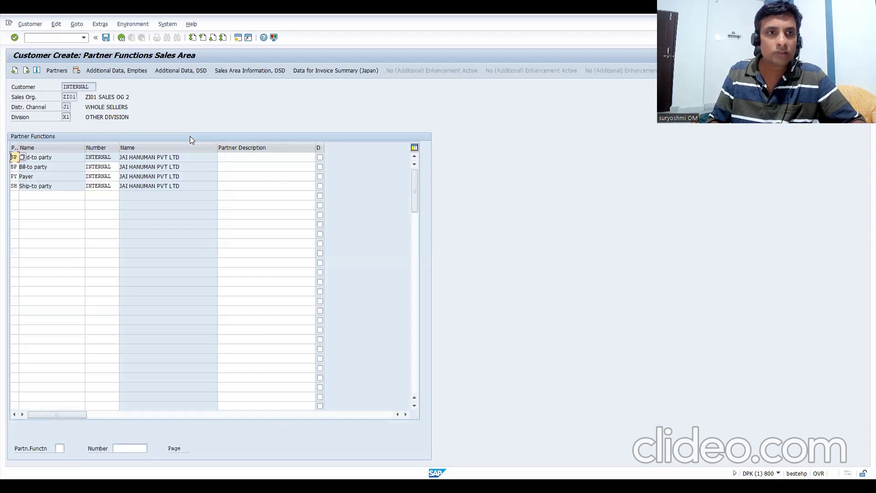
key("ctrl+s")
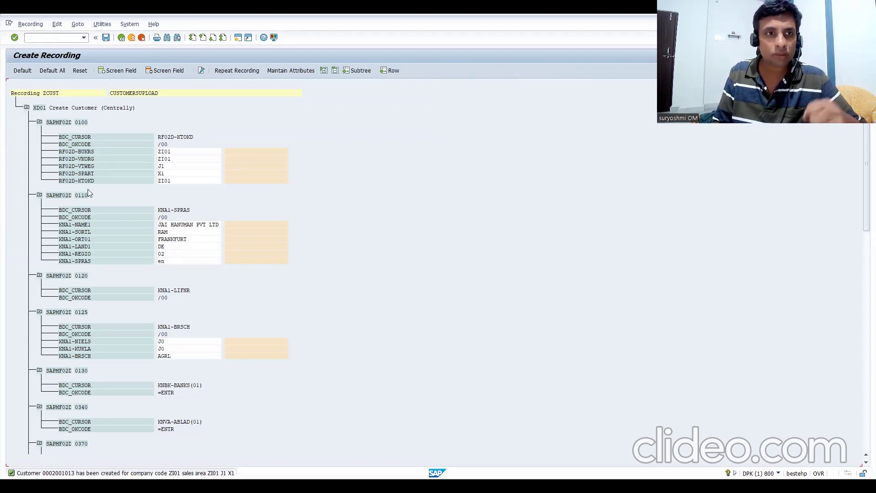
Assign default names to all recorded XD01 fields, save recording ZCUST, and return to the overview.
left_click(55, 72)
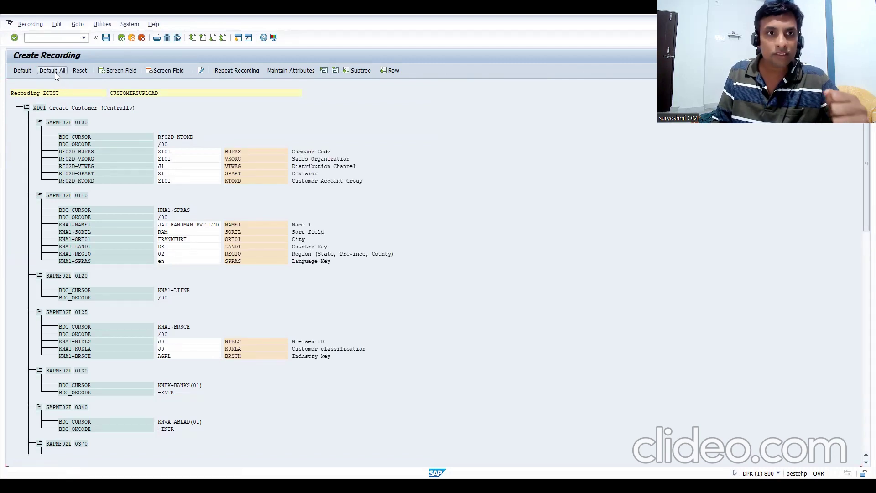
left_click(864, 400)
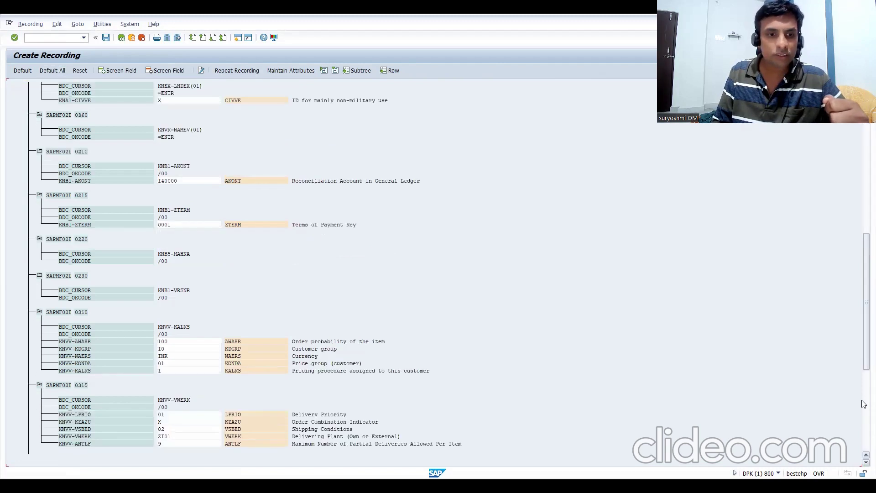
left_click(863, 403)
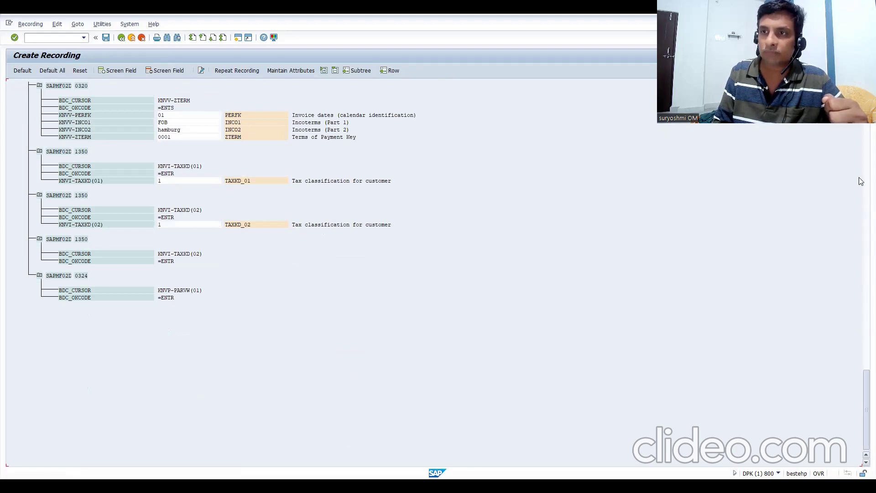
scroll(320, 274, "up", 15)
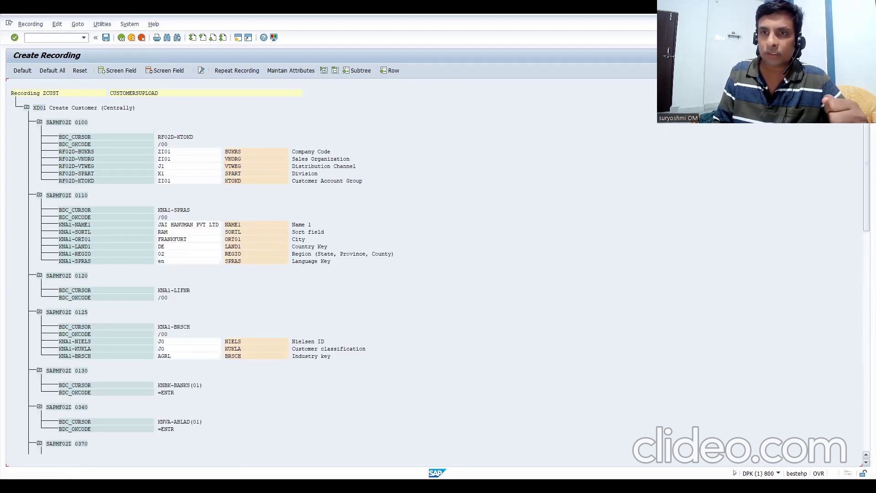
left_click(106, 39)
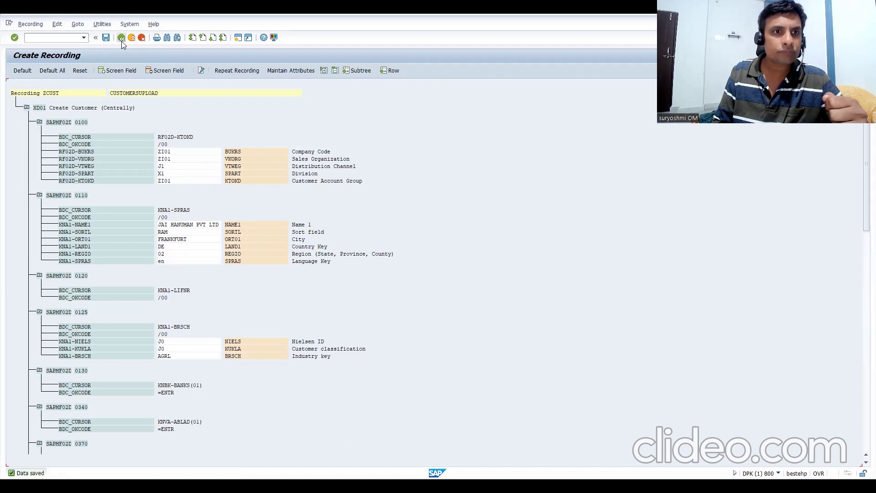
left_click(121, 41)
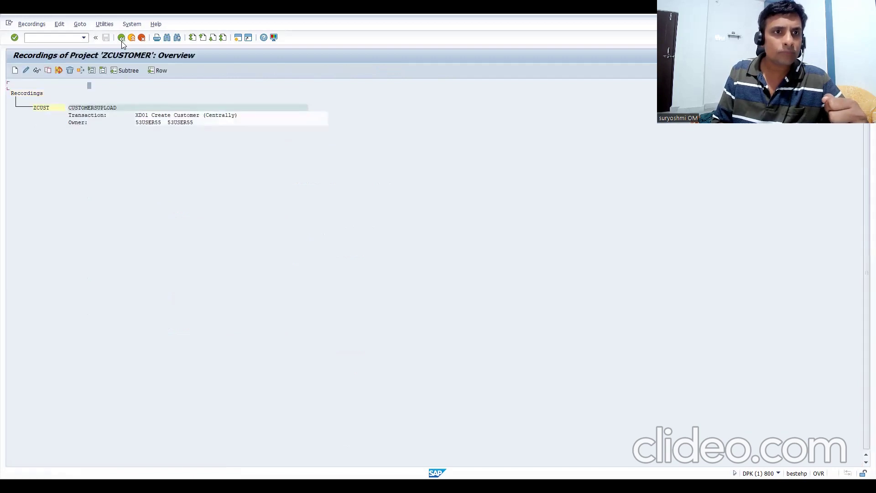
Choose ZCUST as the object's recording, save the attributes, and go back to the step list.
left_click(122, 39)
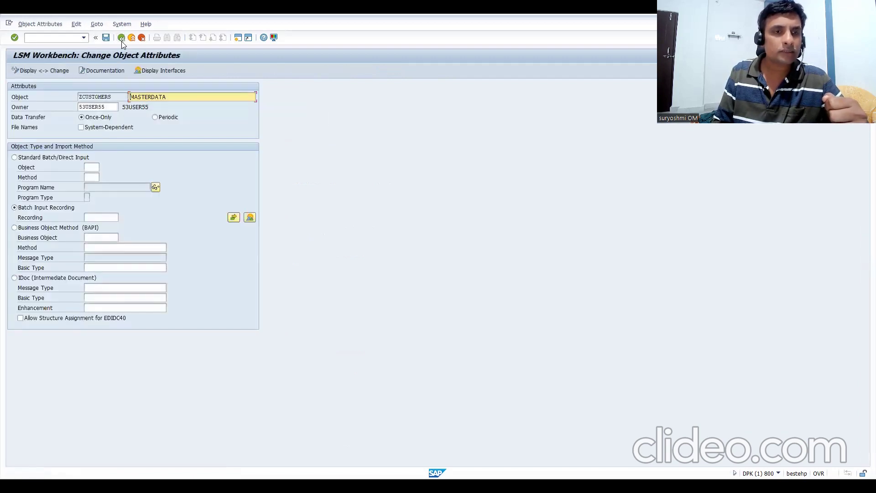
left_click(113, 217)
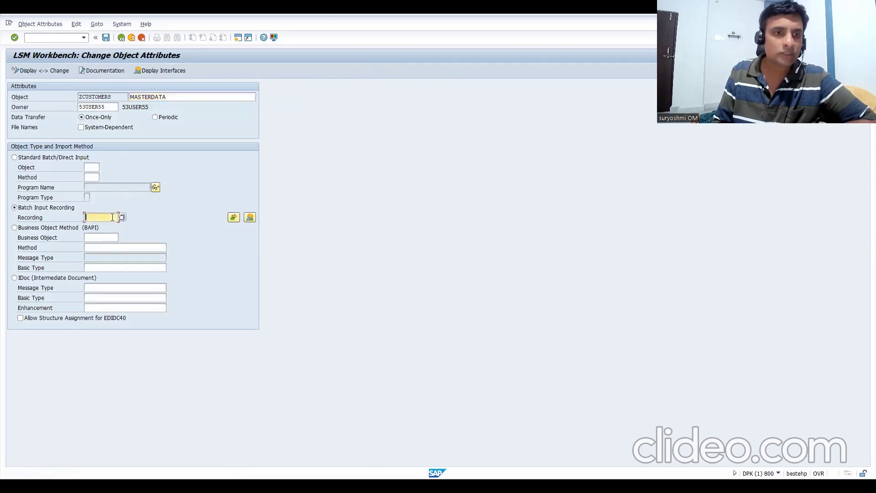
left_click(112, 217)
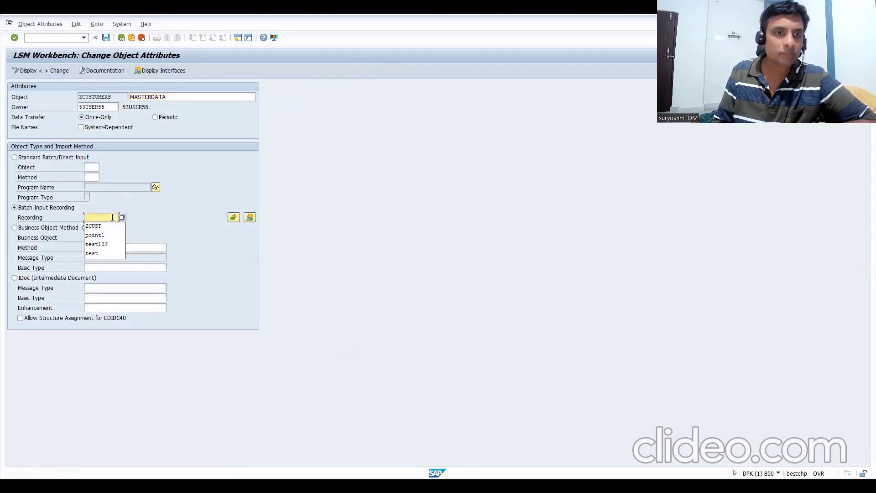
left_click(122, 222)
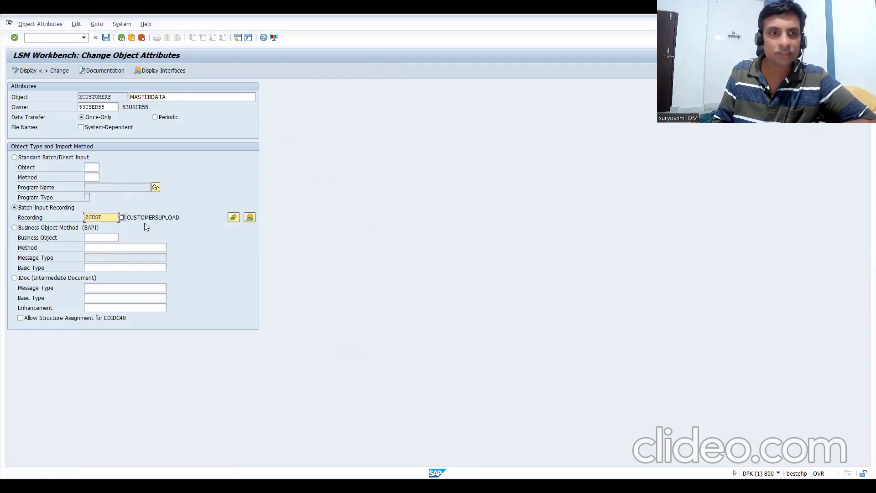
left_click(105, 39)
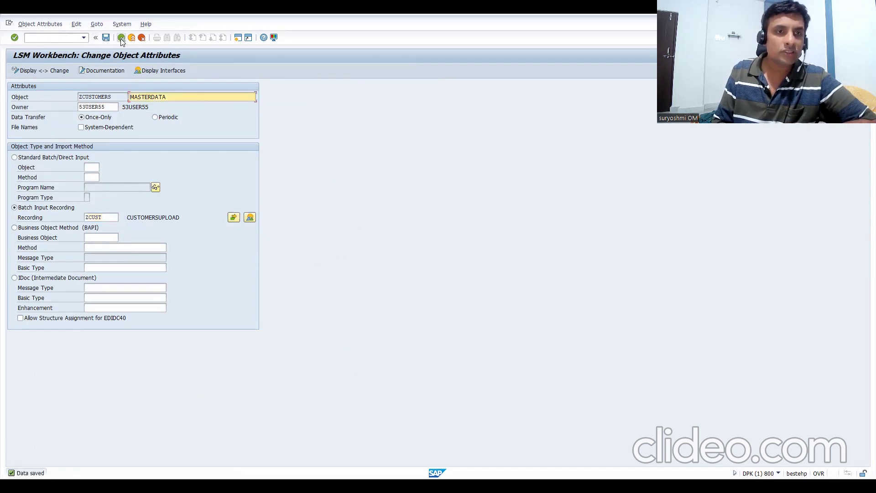
left_click(121, 38)
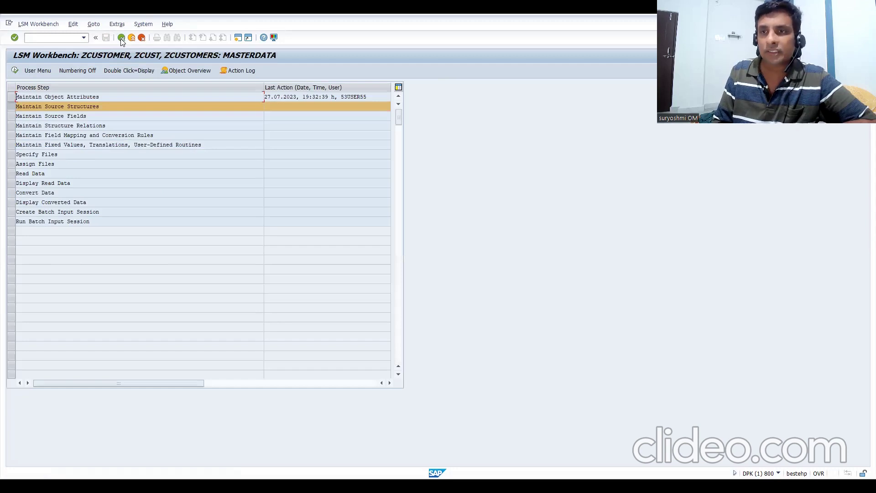
Create source structure CUSTOMERSTR with description SOURCEFORCUSTOMERS.
left_click(15, 71)
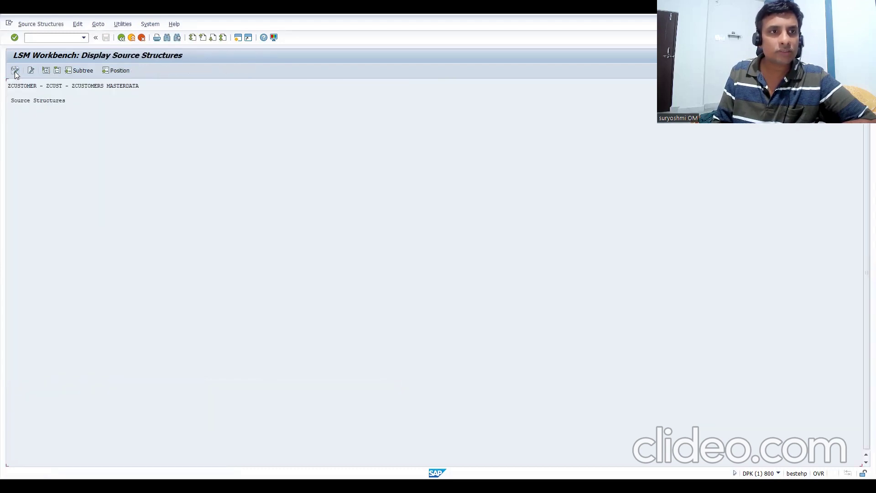
left_click(15, 71)
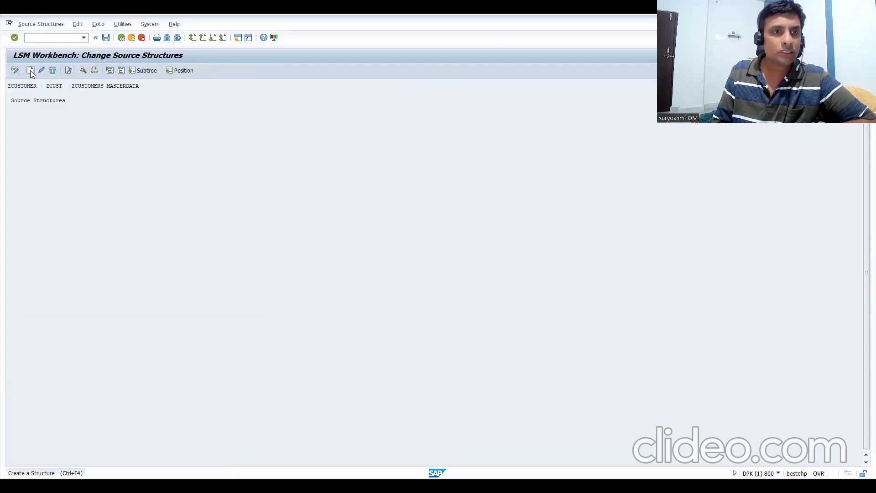
left_click(30, 70)
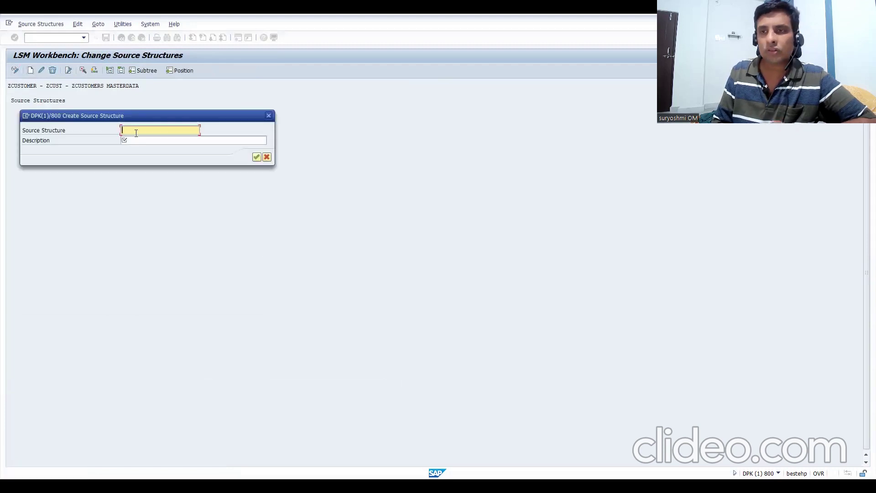
type("CUSTOMERSTR")
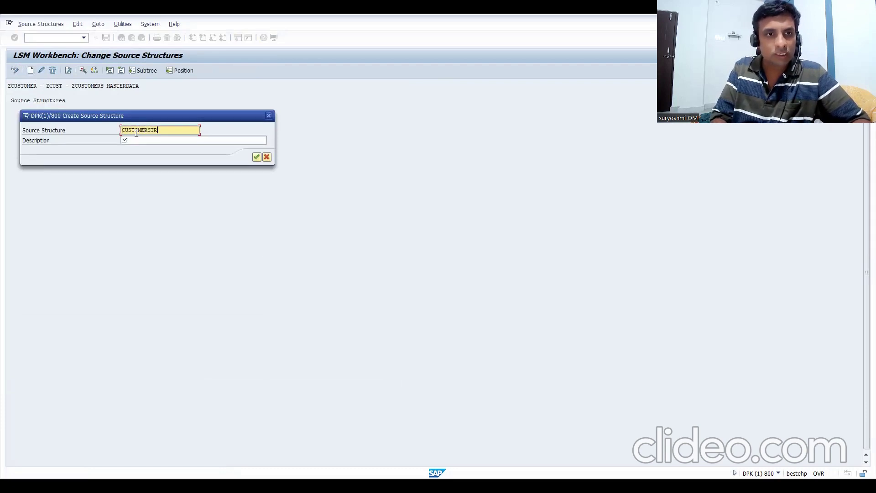
left_click(143, 141)
type("SOURCEFORCUSTOM")
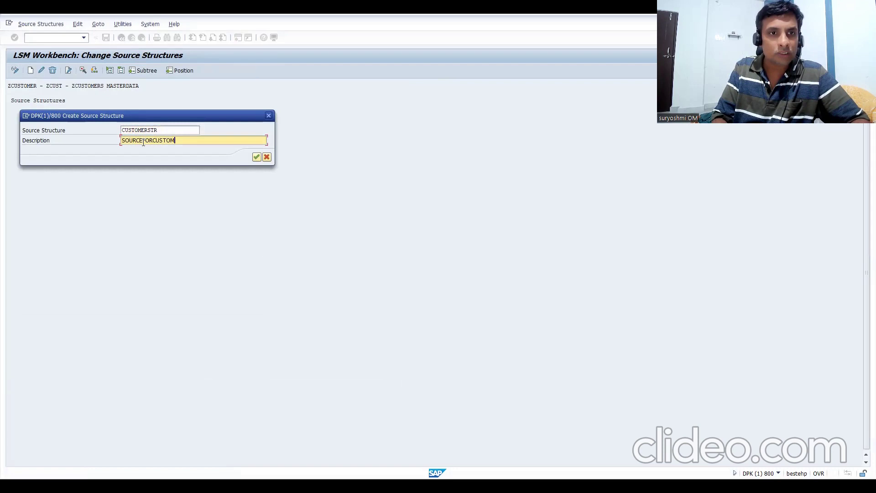
type("ERS")
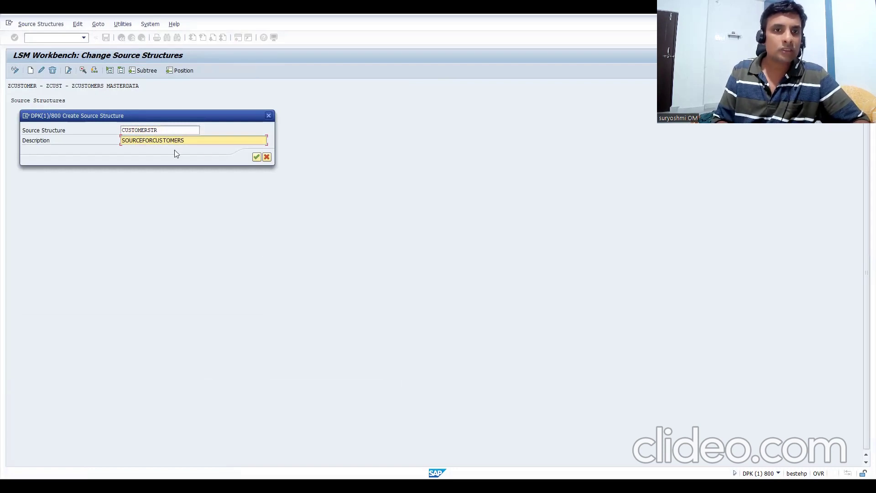
left_click(256, 157)
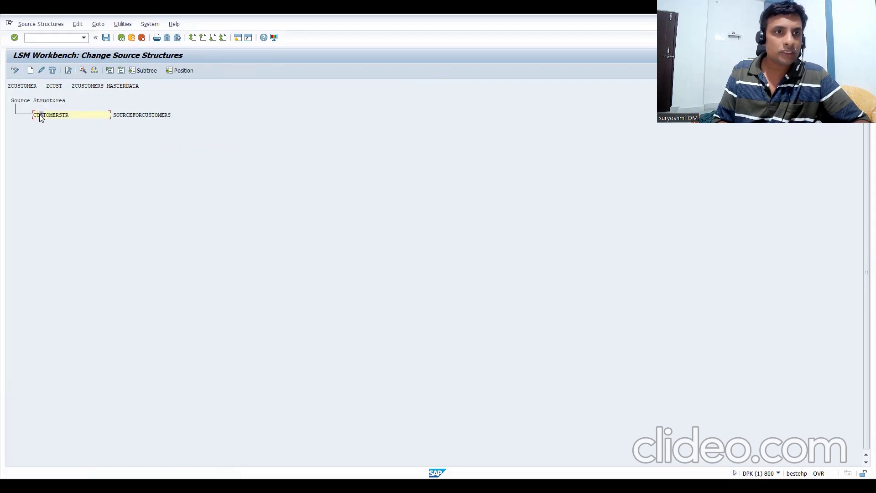
Save the source structure, return to the step list, and switch to the browser.
left_click(105, 40)
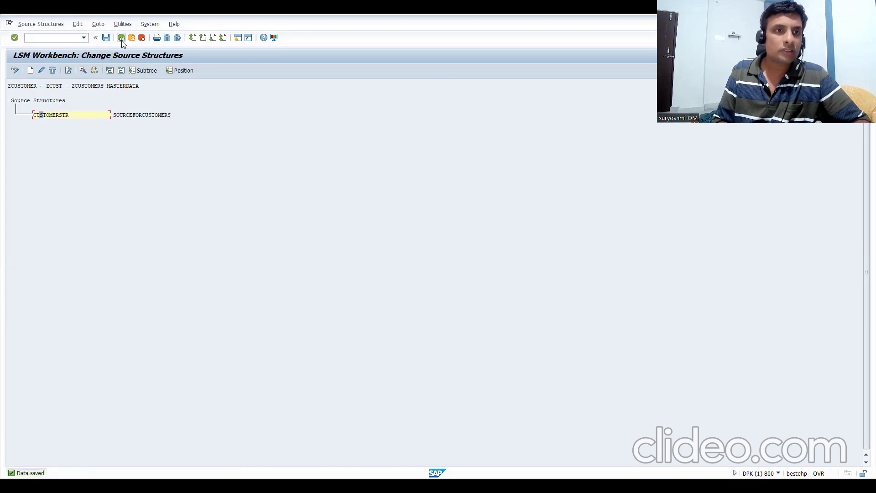
left_click(121, 38)
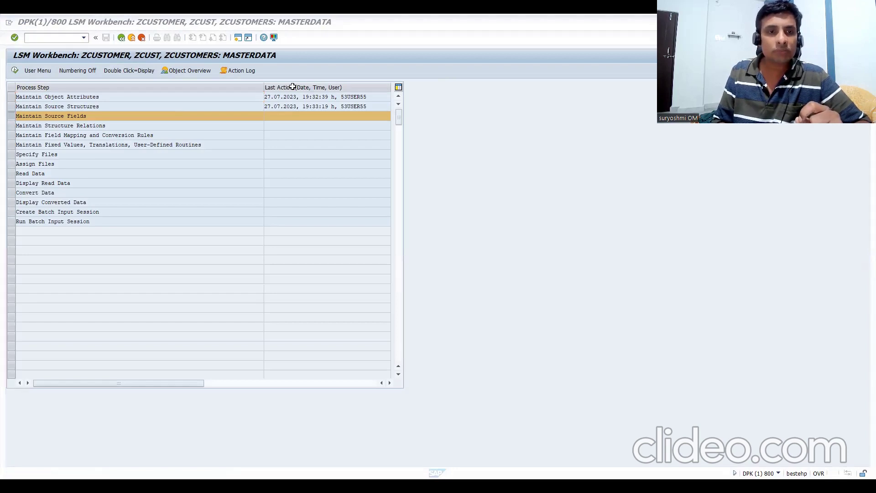
key("alt+Tab")
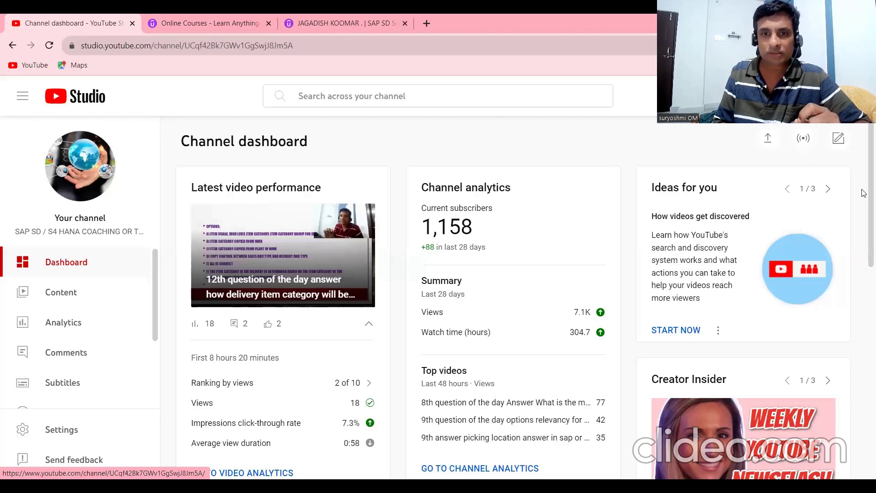
Scroll through the YouTube Studio dashboard showing 1,158 subscribers and latest comments.
scroll(864, 193, "down", 9)
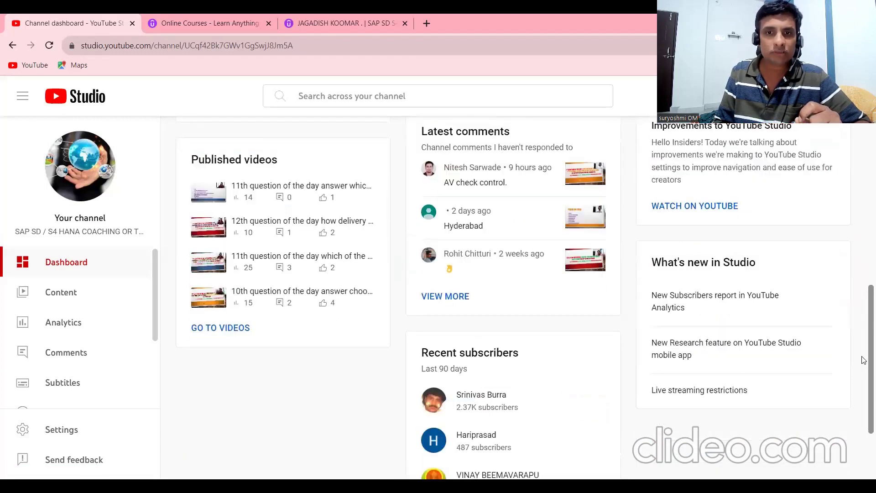
scroll(863, 319, "up", 9)
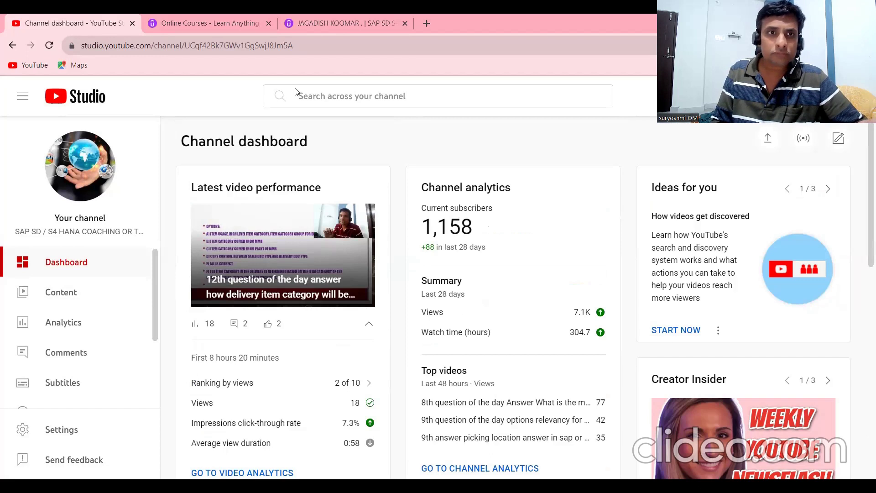
Switch to the Udemy instructor profile and scroll down to its 18 courses.
left_click(333, 24)
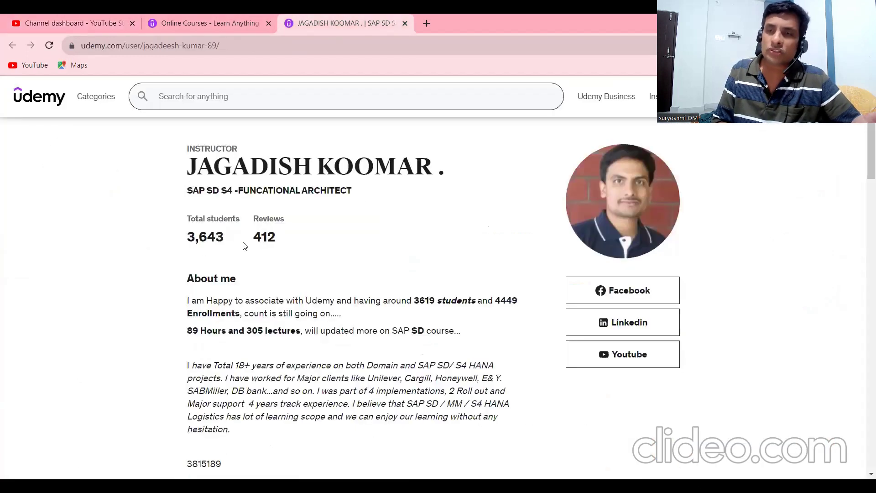
left_click_drag(865, 176, 863, 249)
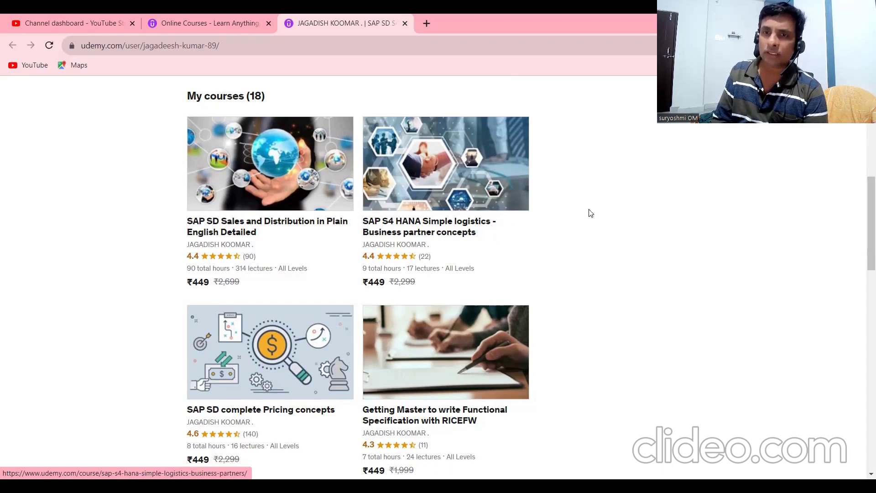
scroll(864, 216, "down", 4)
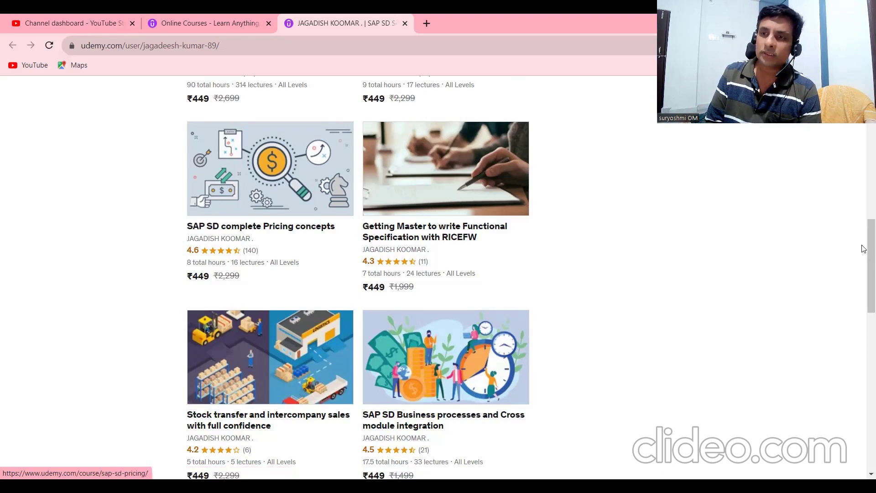
left_click_drag(864, 250, 864, 347)
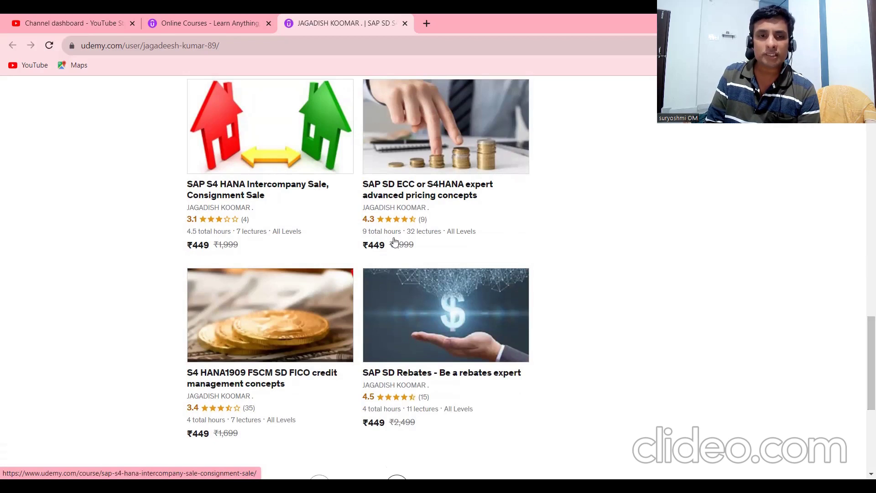
left_click_drag(863, 352, 864, 120)
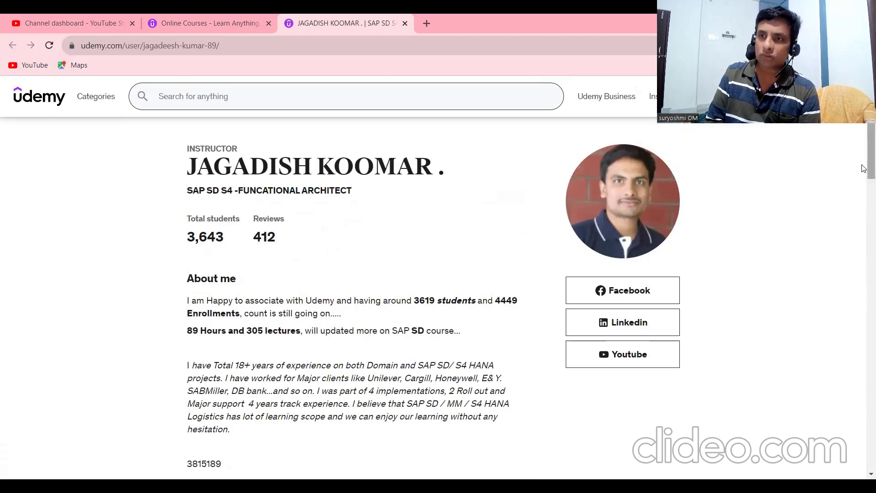
Scroll down the Udemy instructor profile page.
left_click_drag(864, 179, 862, 244)
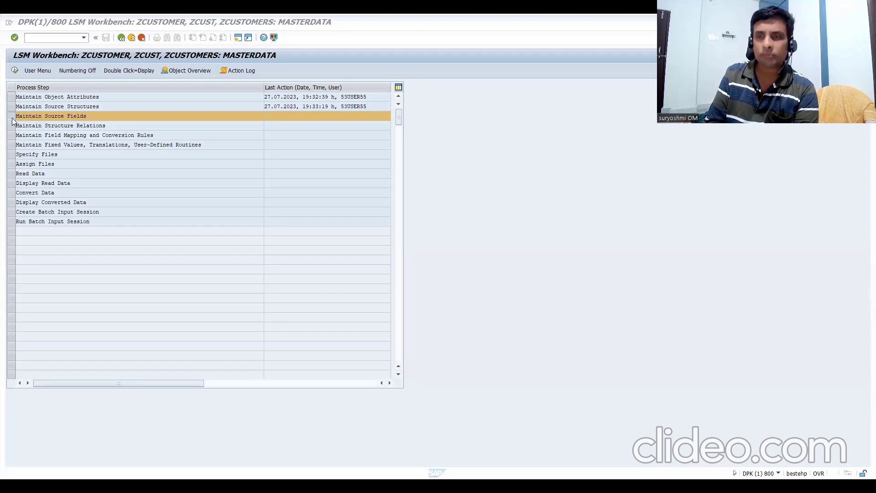
left_click(15, 72)
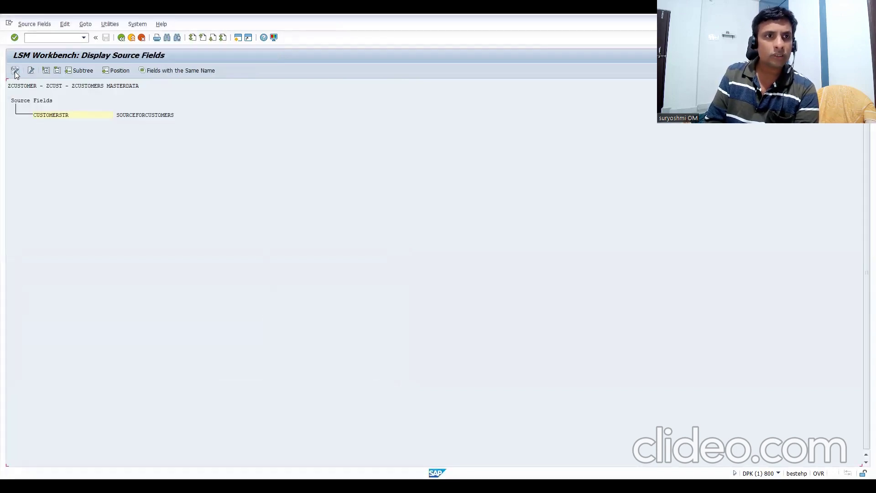
left_click(15, 71)
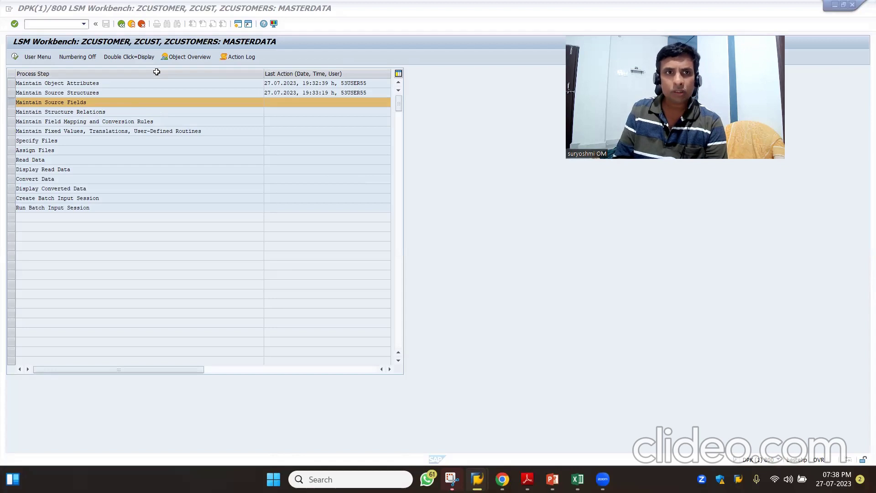
key("ctrl+shift+F8")
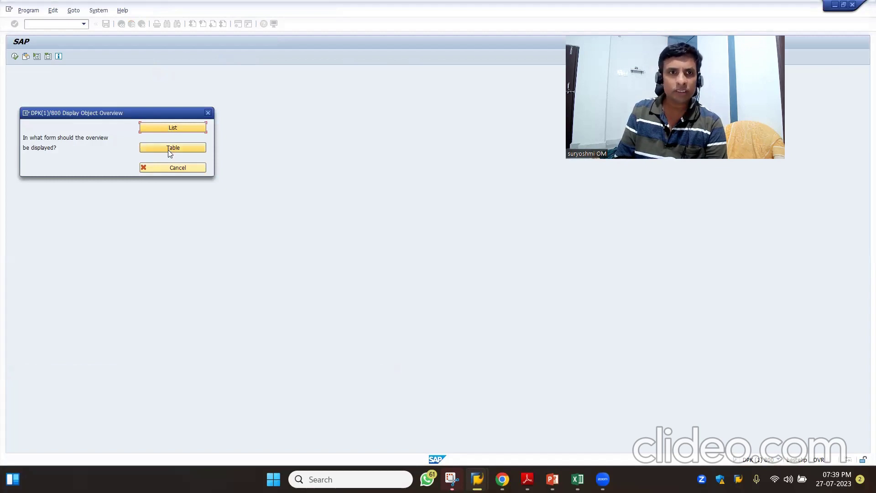
Show the object overview as a table and select Target Field Name, Field Description, Type and Target Length.
left_click(168, 148)
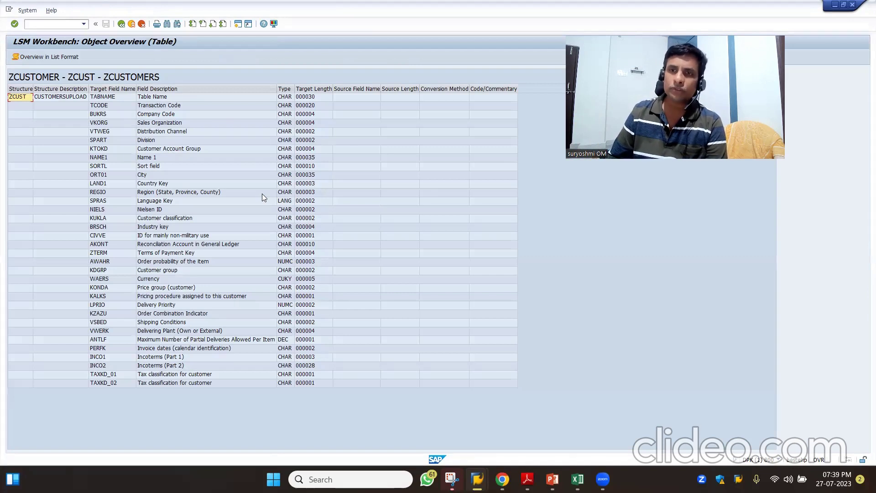
left_click(110, 90)
left_click(17, 97)
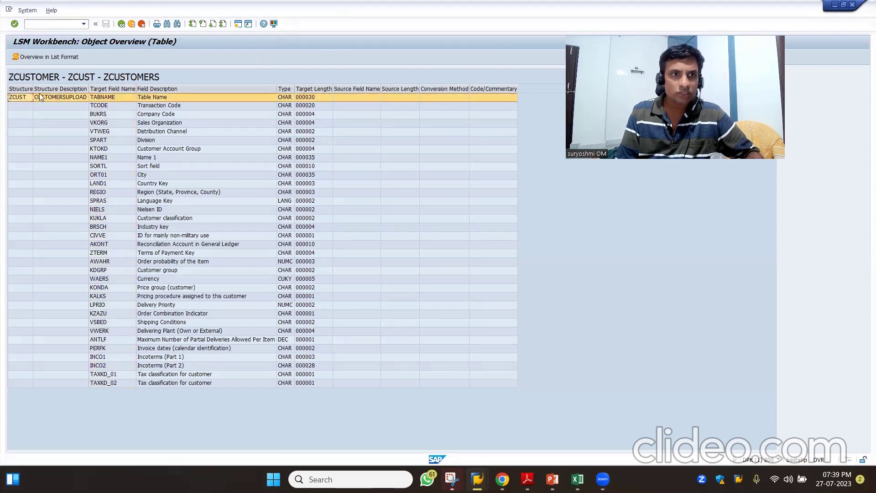
left_click(108, 89)
left_click(160, 90, "ctrl")
left_click(284, 89, "ctrl")
left_click(311, 91, "ctrl")
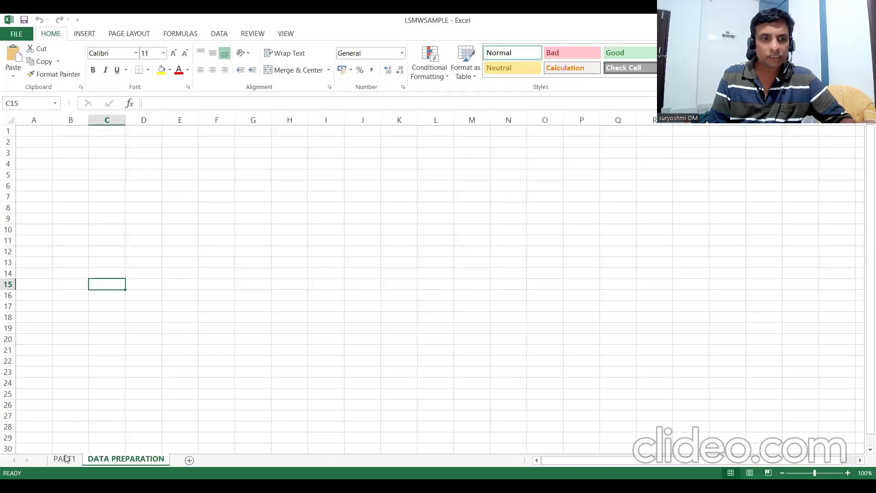
On the PART1 sheet, paste the SAP field list at C2, then undo it.
left_click(63, 459)
left_click(104, 460)
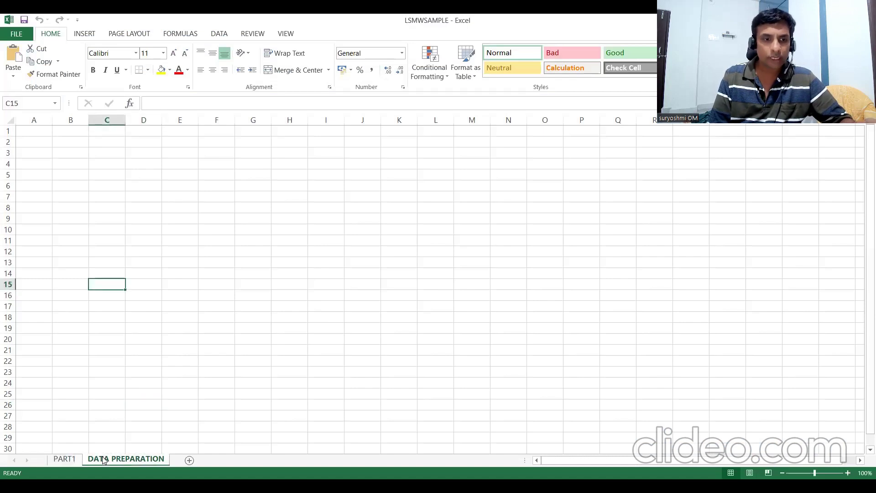
left_click(72, 461)
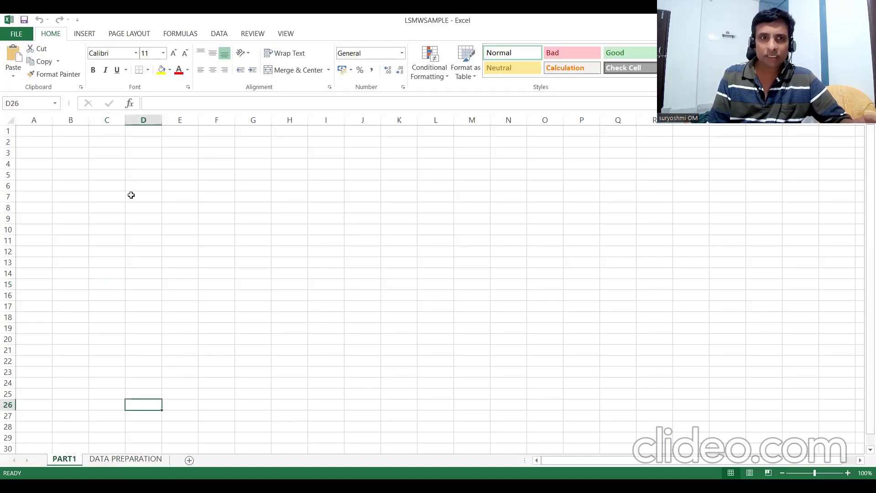
left_click(107, 197)
left_click(102, 144)
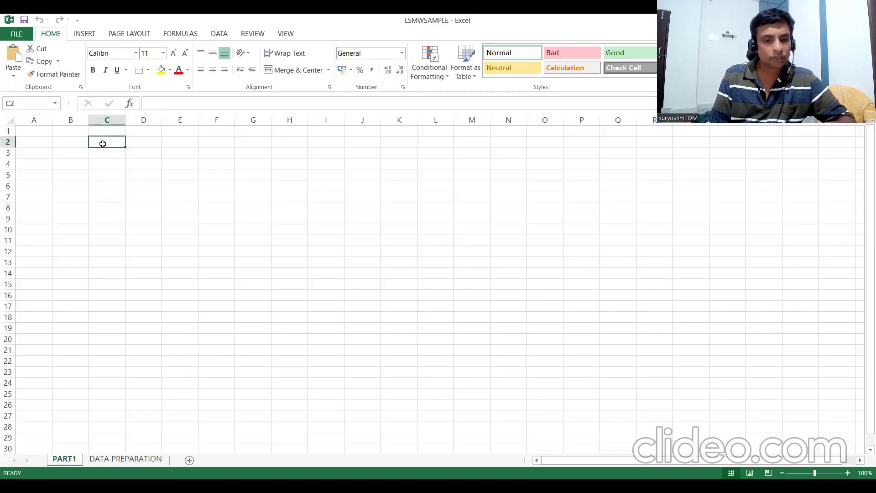
key("ctrl+v")
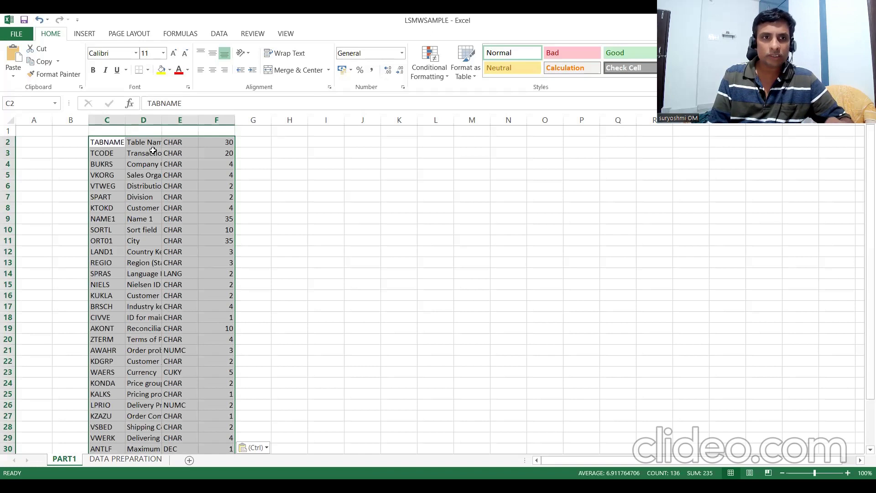
left_click(103, 143)
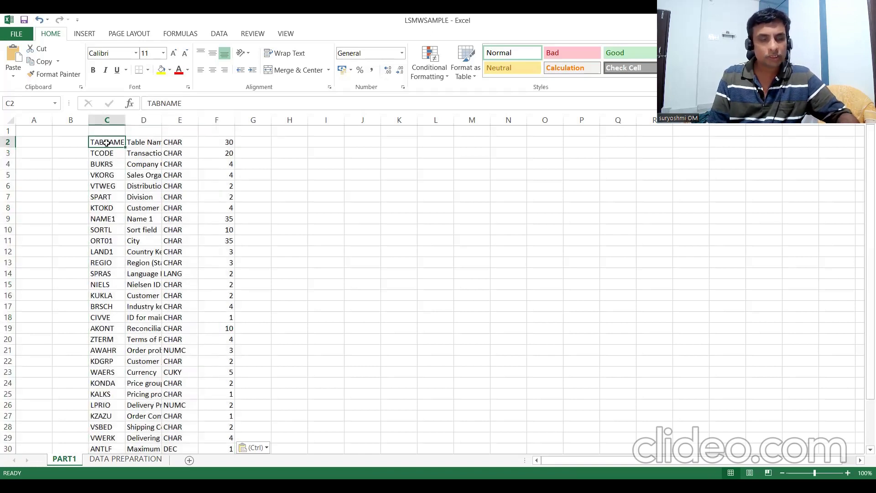
key("ctrl+z")
Paste the field list at A1 and copy the field names in A1:A34.
left_click(35, 130)
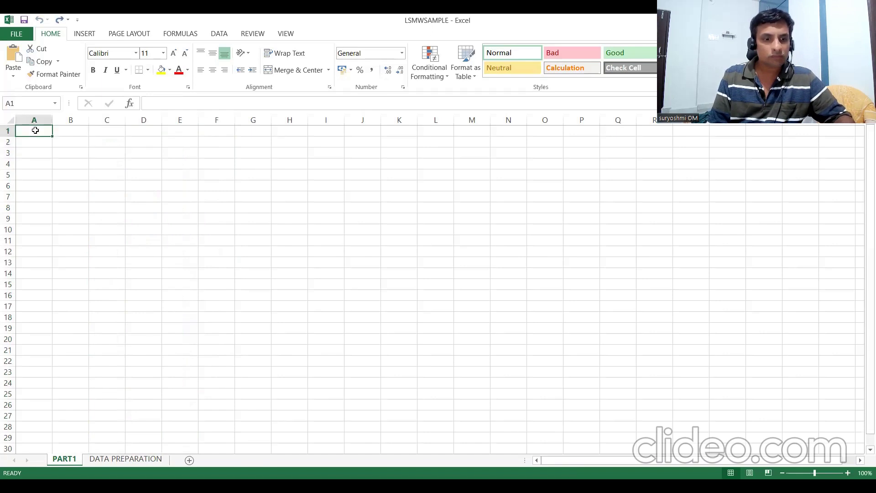
key("ctrl+v")
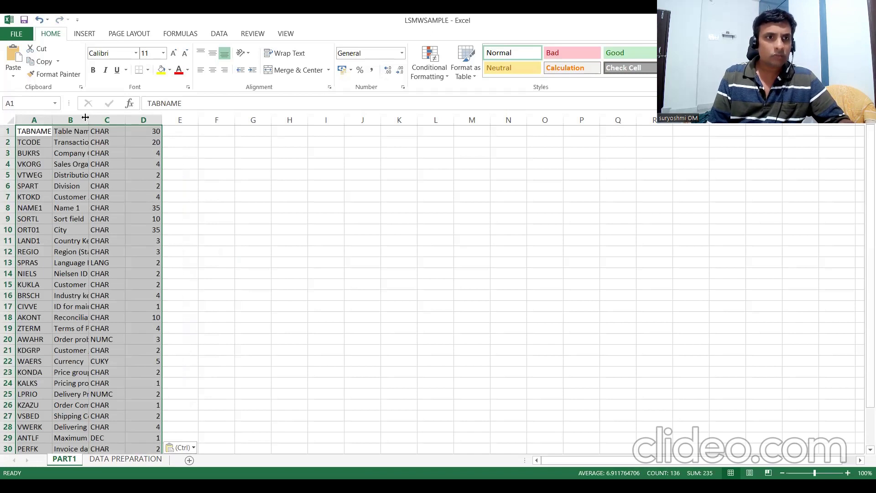
left_click(41, 132)
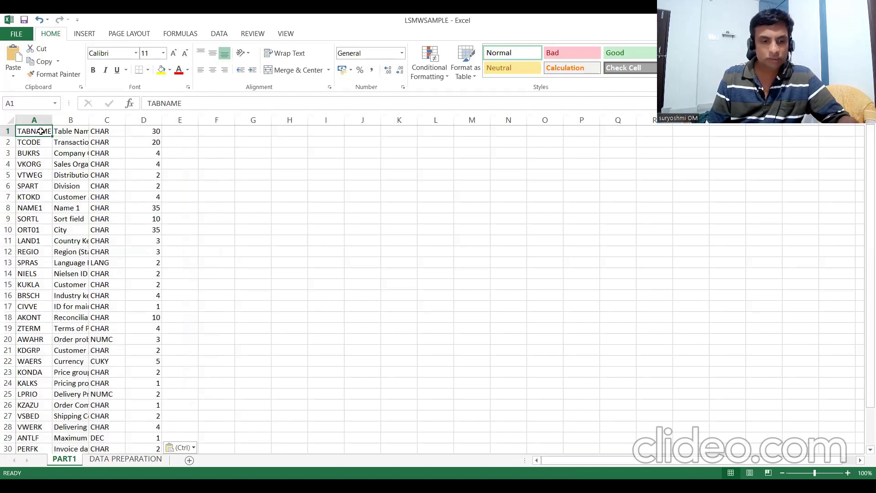
left_click_drag(41, 132, 46, 449)
left_click_drag(42, 131, 41, 132)
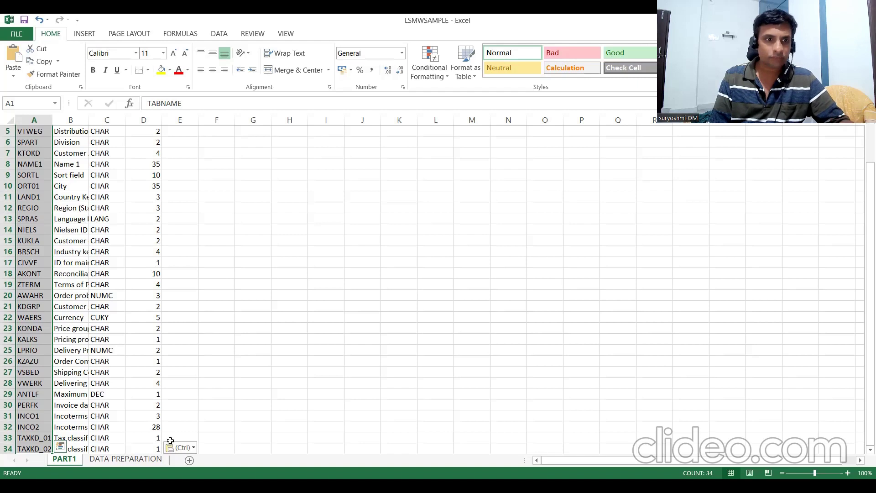
key("ctrl+c")
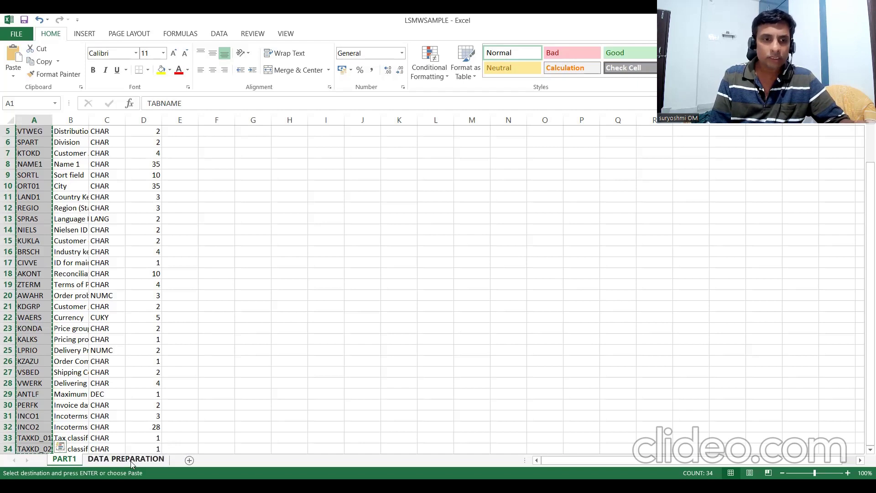
Paste the copied field names into row 1 of DATA PREPARATION as transposed values only.
left_click(131, 459)
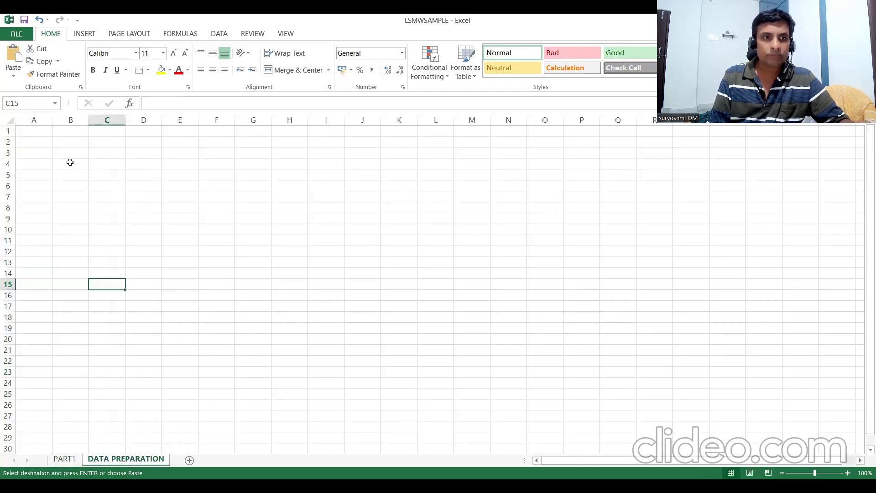
left_click(33, 132)
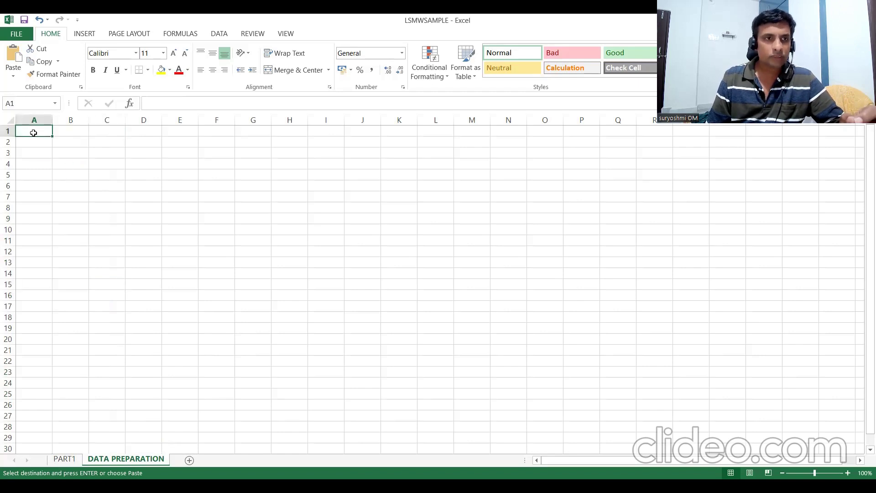
right_click(34, 132)
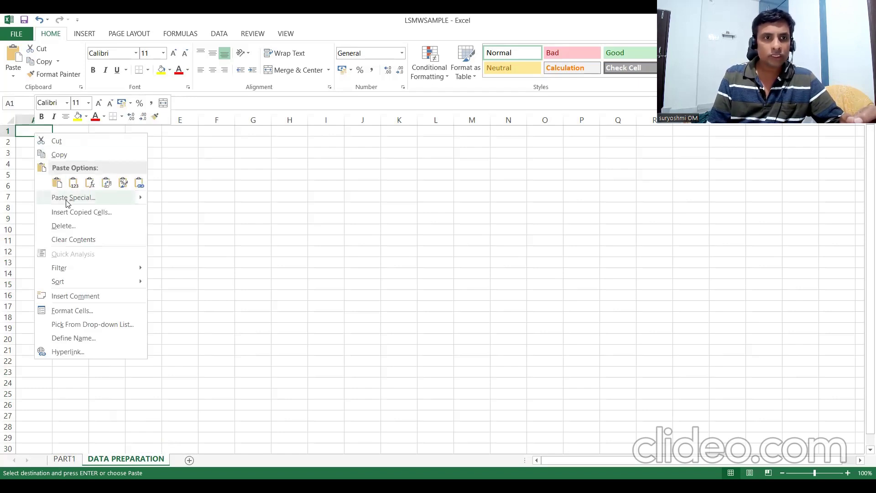
mouse_move(67, 203)
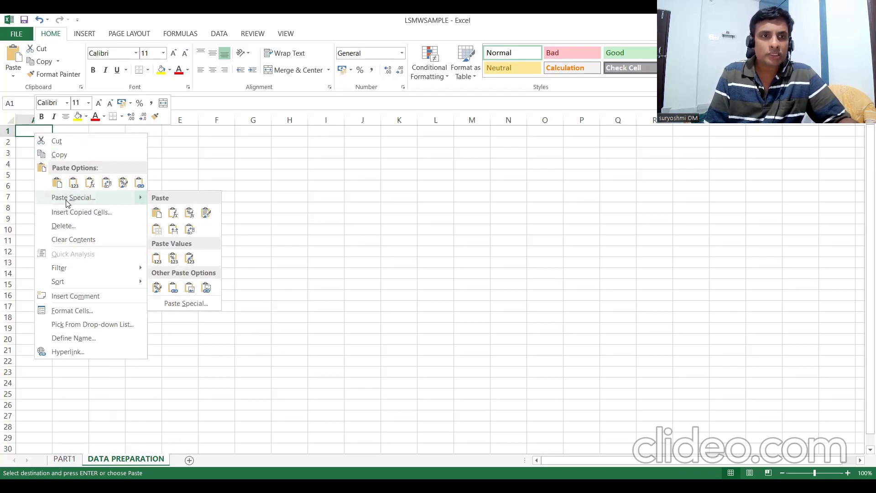
left_click(67, 200)
left_click(16, 155)
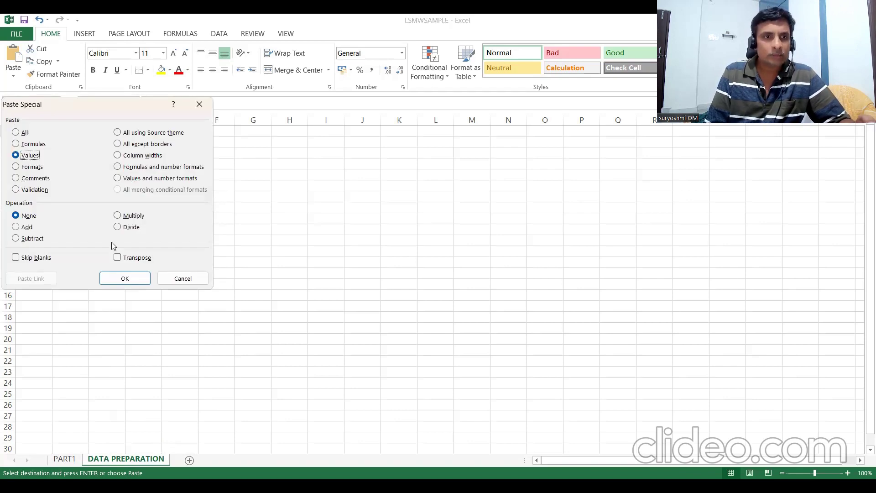
left_click(118, 258)
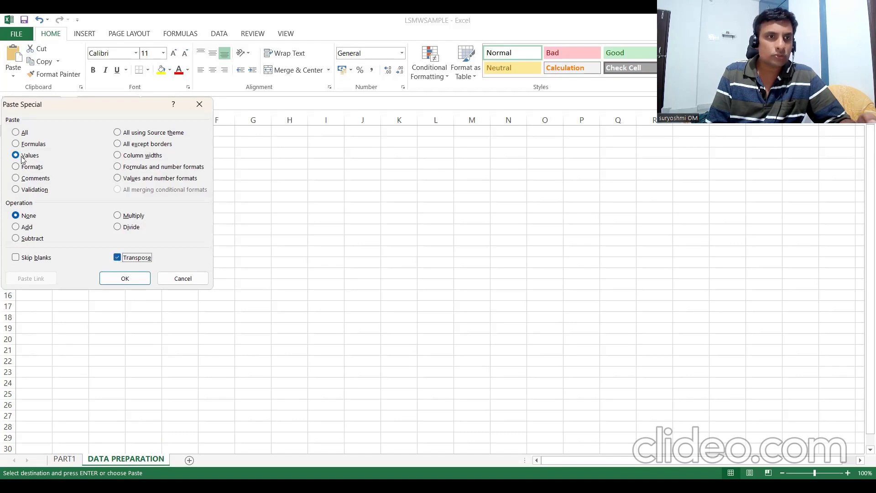
left_click(112, 280)
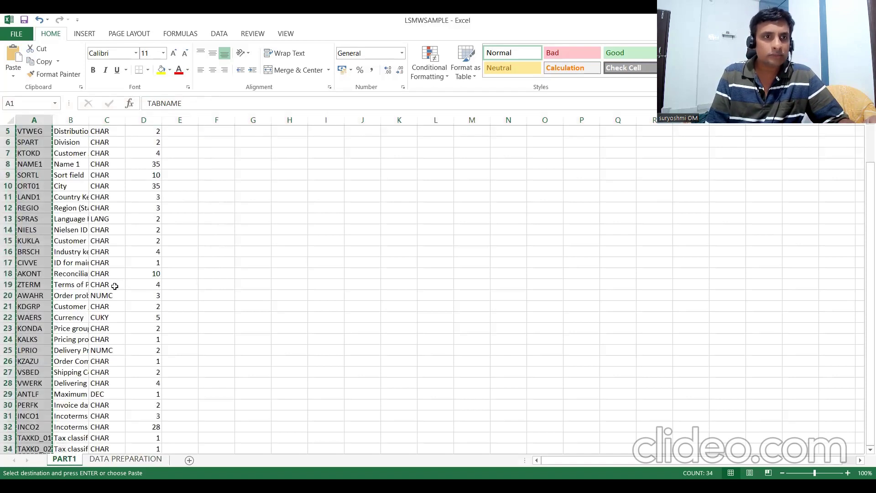
Copy the 34 field descriptions in column B of PART1, down to row 34.
left_click(71, 133)
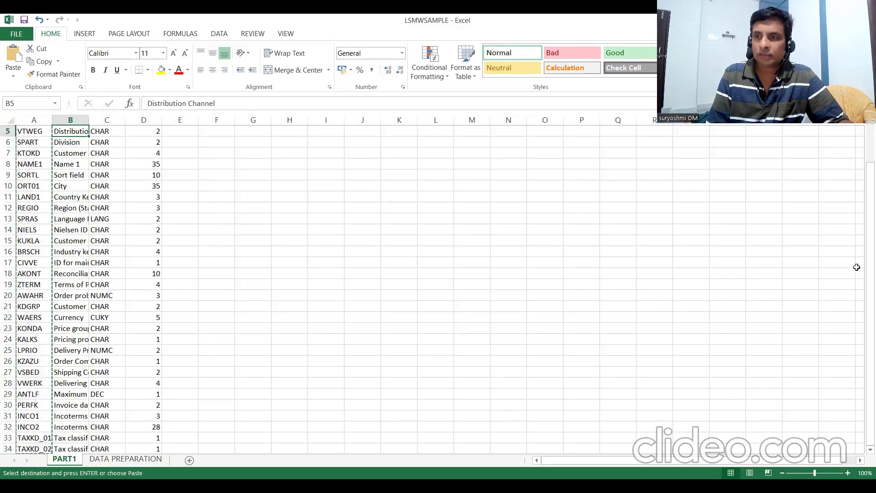
left_click_drag(863, 278, 864, 171)
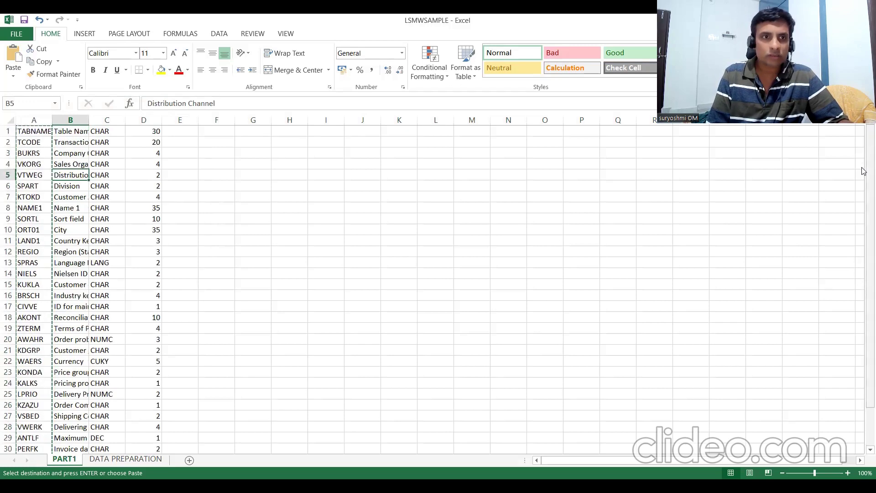
left_click(71, 131)
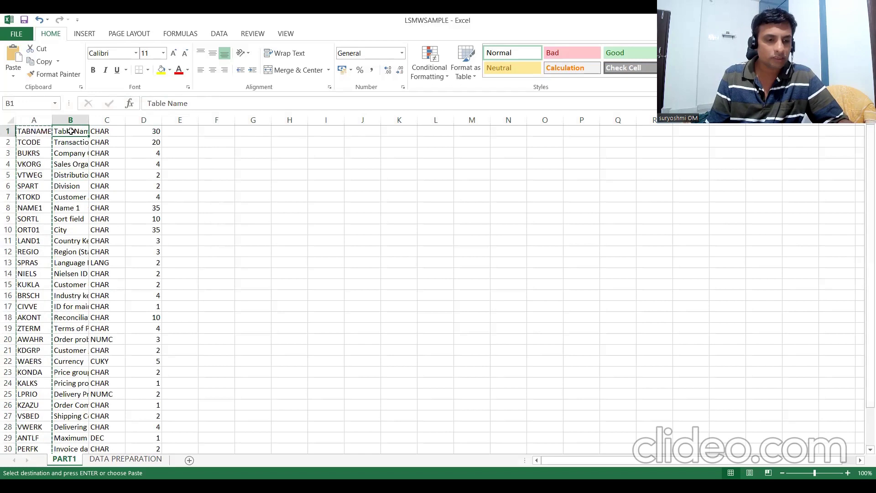
key("ctrl+shift+Down")
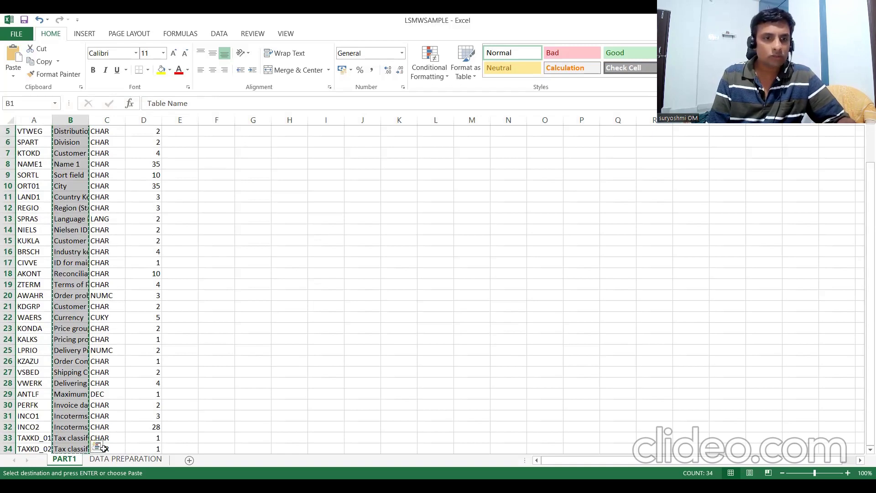
Paste the descriptions into row 2 of DATA PREPARATION as transposed values, starting at A2.
left_click(129, 458)
left_click(28, 144)
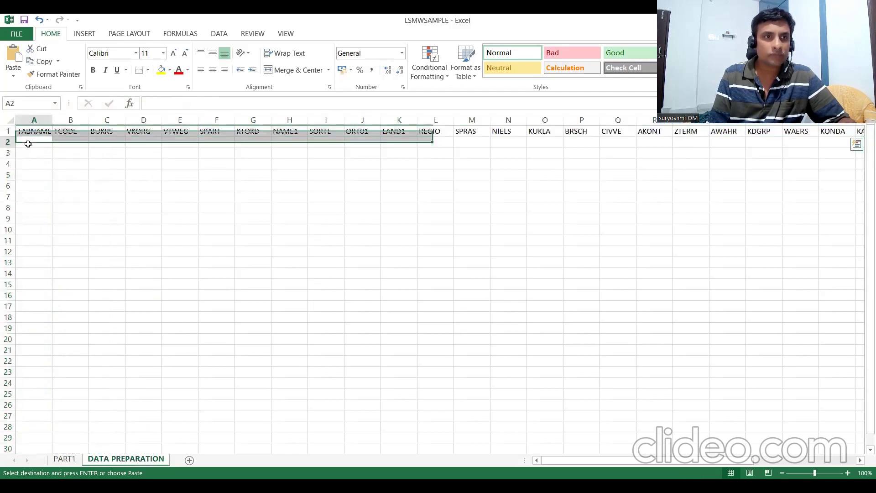
right_click(28, 143)
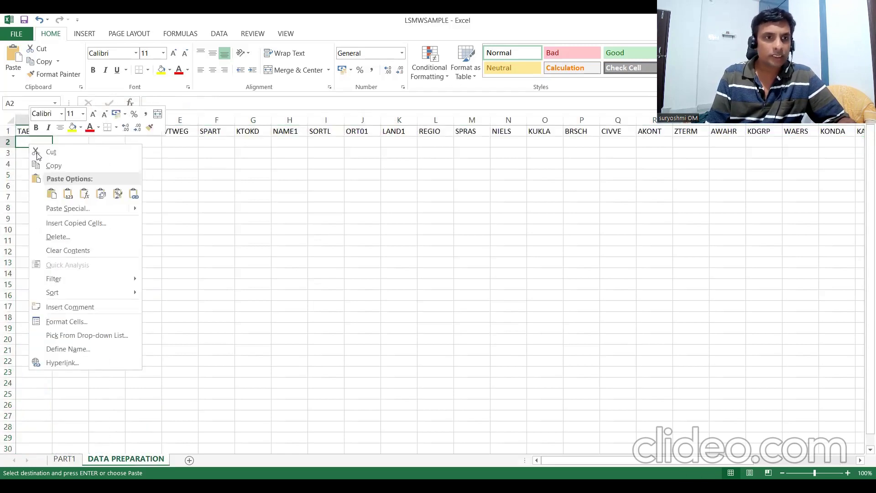
mouse_move(70, 213)
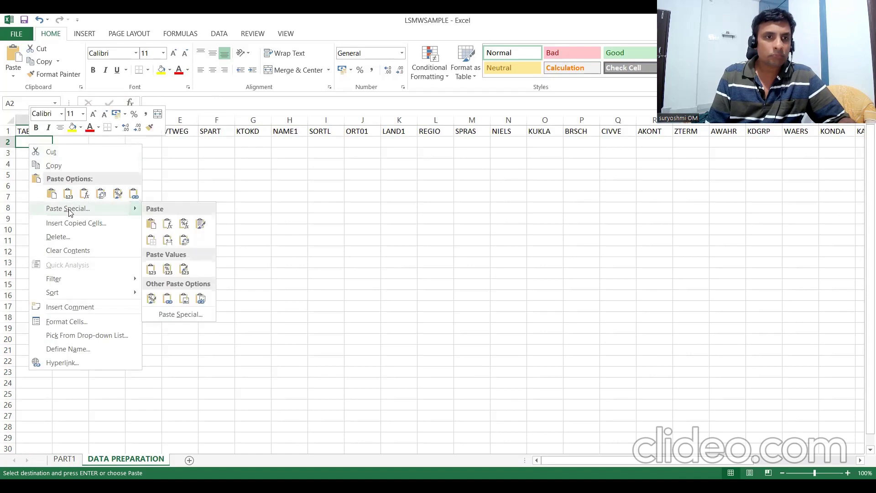
left_click(70, 212)
left_click(16, 163)
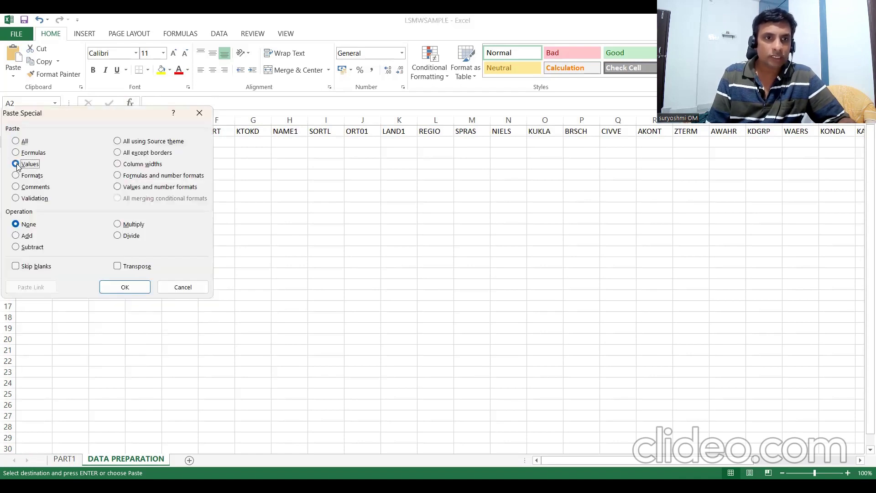
left_click(119, 269)
left_click(126, 291)
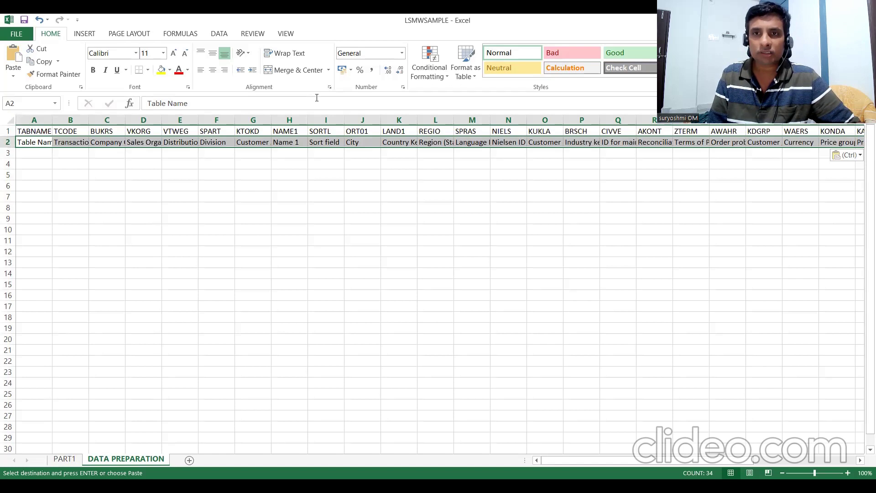
key("Down")
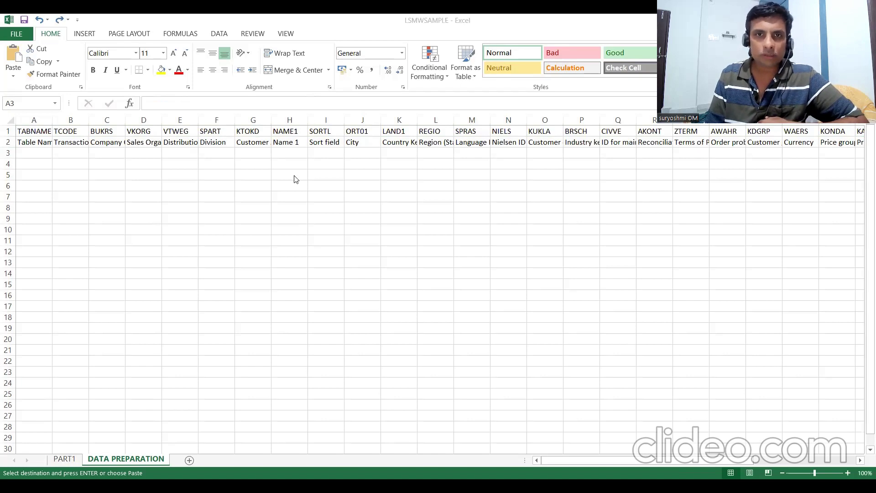
On PART1, enter C in cell C1 and fill it down all 34 type rows.
left_click(64, 459)
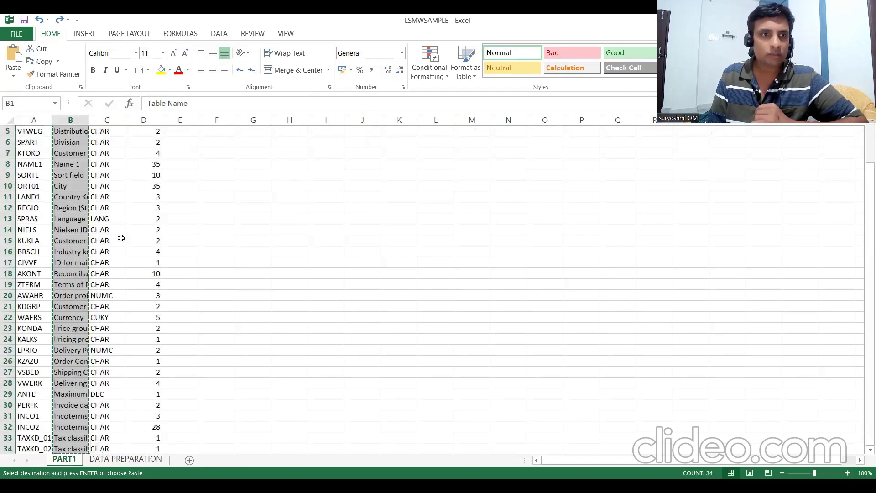
left_click(108, 132)
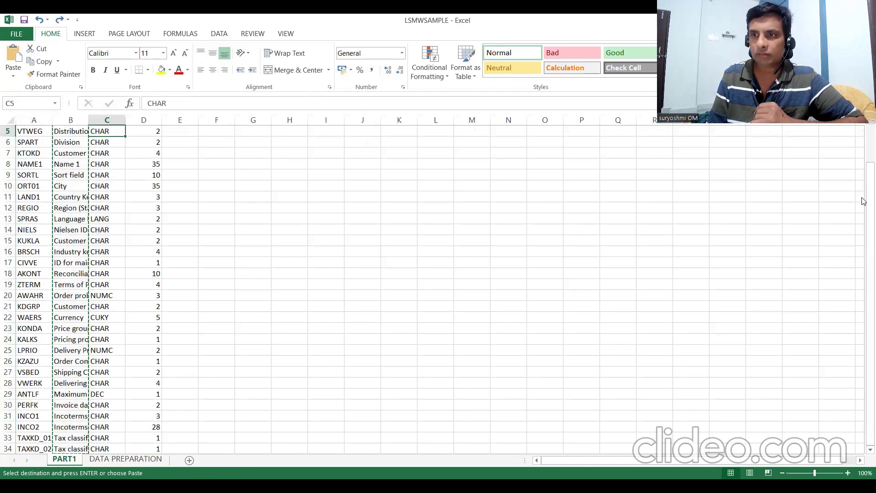
left_click_drag(865, 203, 855, 143)
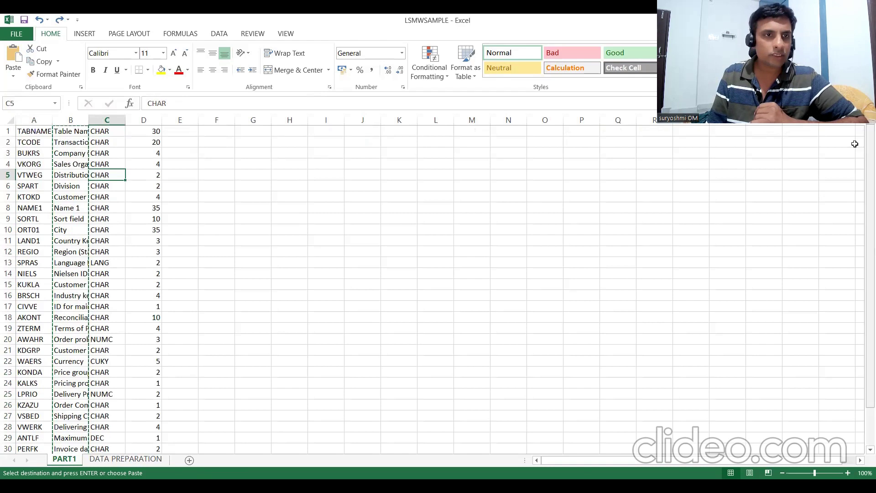
left_click(99, 132)
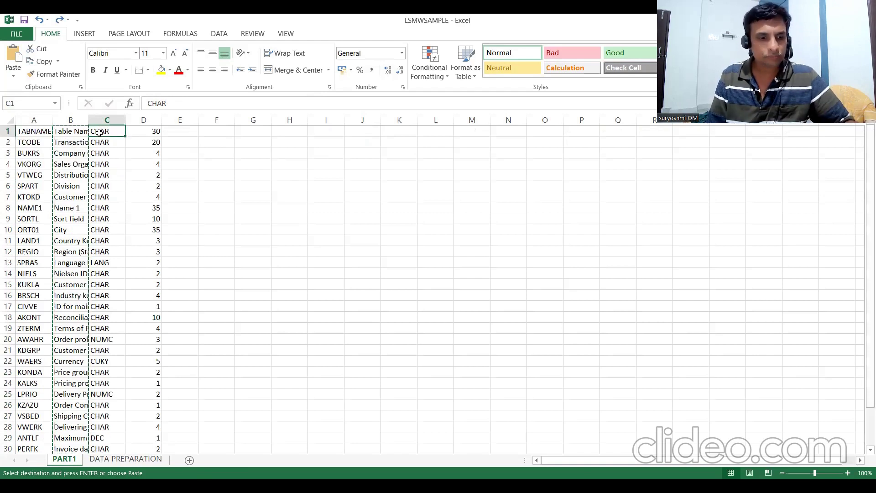
type("C")
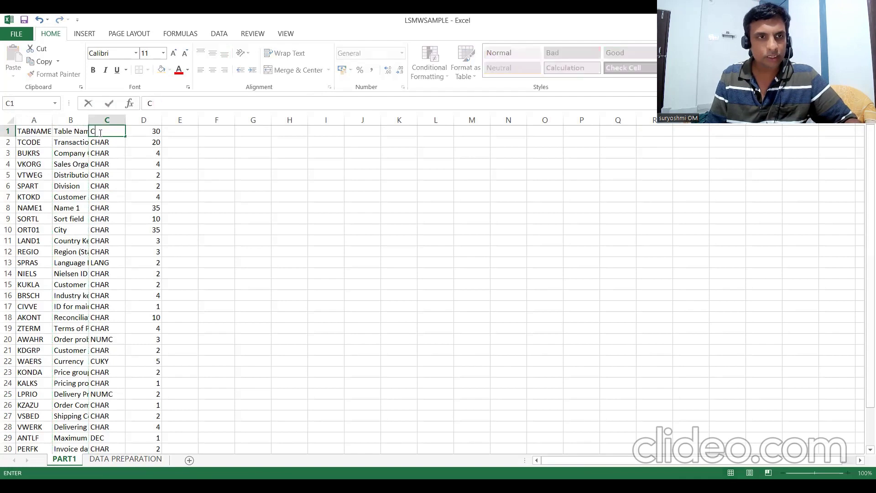
key("Return")
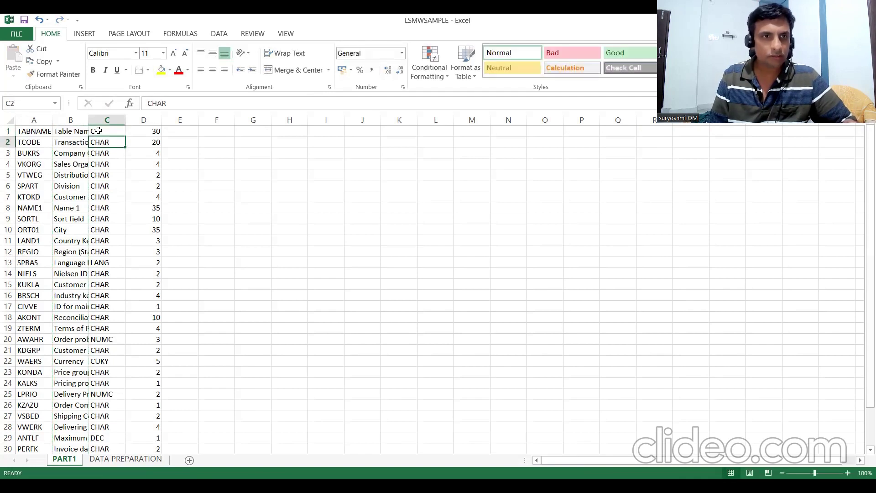
left_click(99, 131)
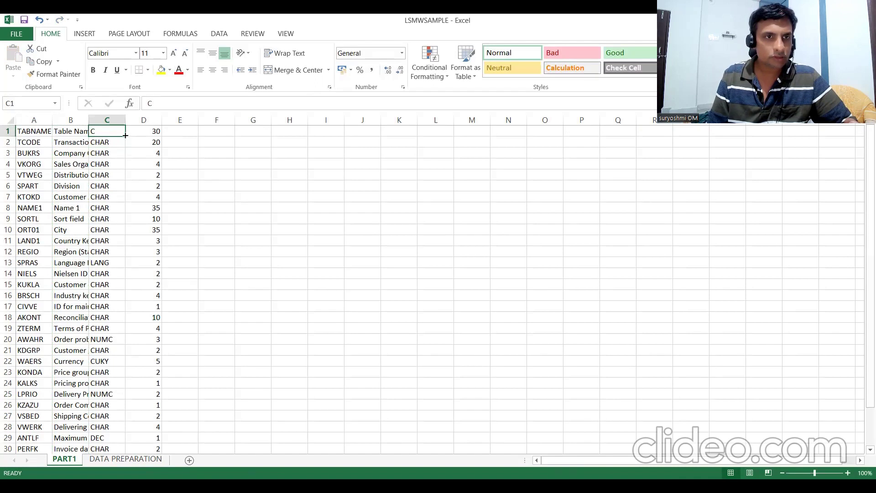
double_click(125, 136)
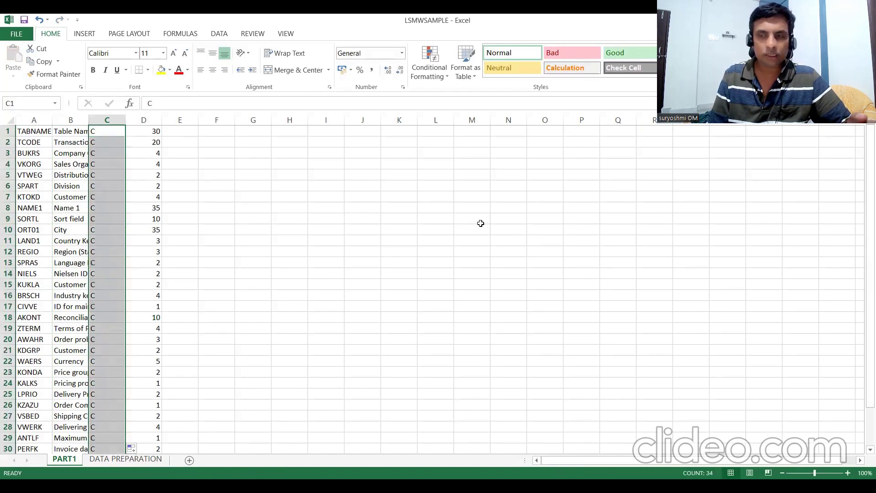
mouse_move(862, 201)
left_mouse_down()
mouse_move(861, 252)
mouse_move(864, 192)
left_mouse_up()
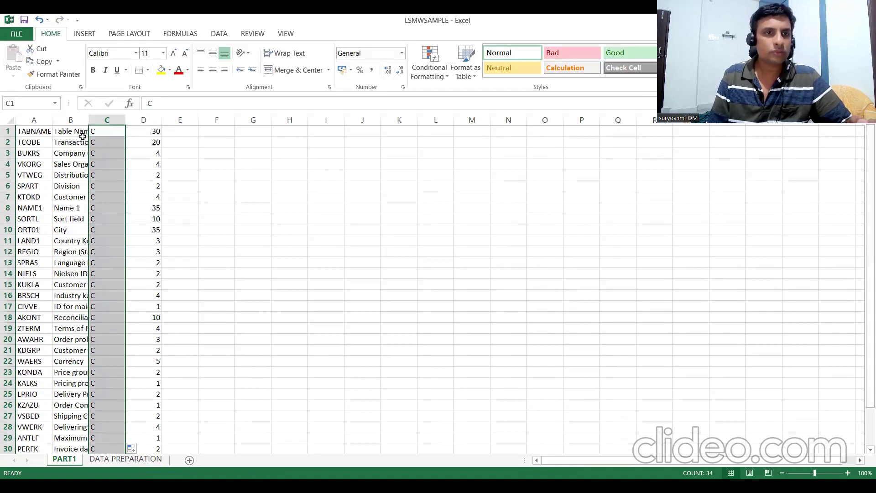
left_click(73, 120)
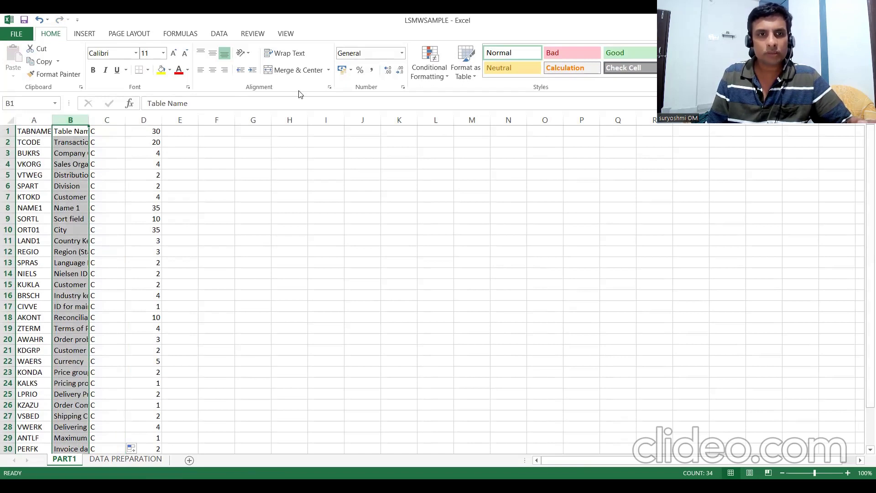
Leave SAP's Object Overview and return to the ZCUSTOMER process-step list.
key("alt+Tab")
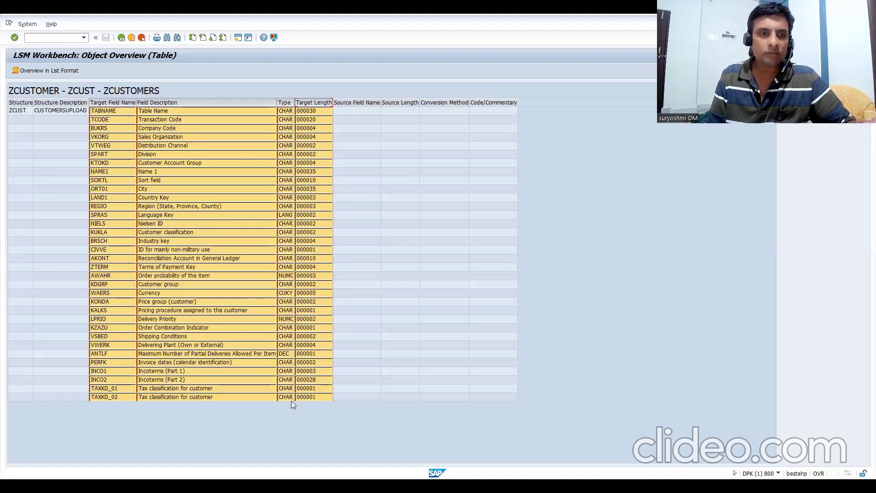
key("F3")
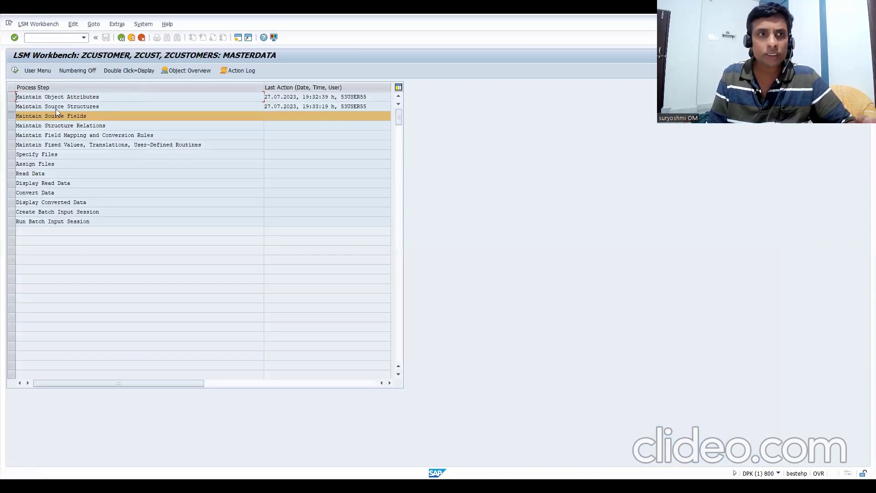
Run Maintain Source Fields in change mode and open CUSTOMERSTR's empty field table.
left_click(15, 71)
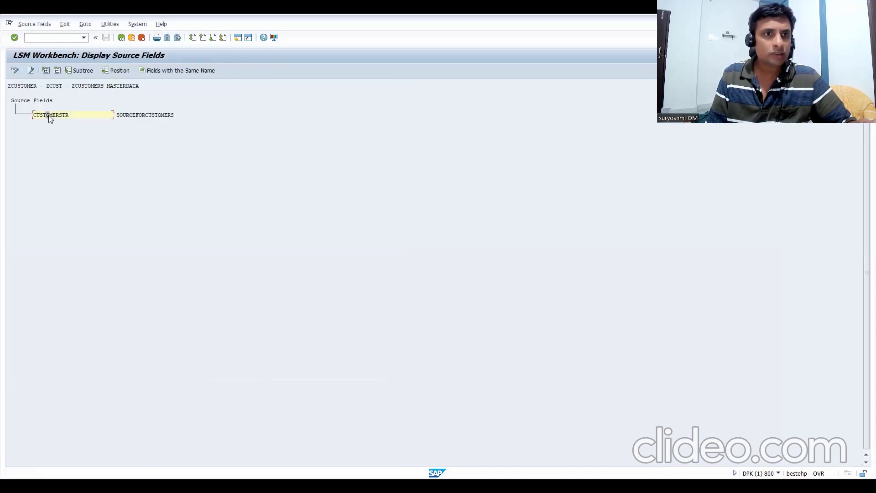
left_click(16, 75)
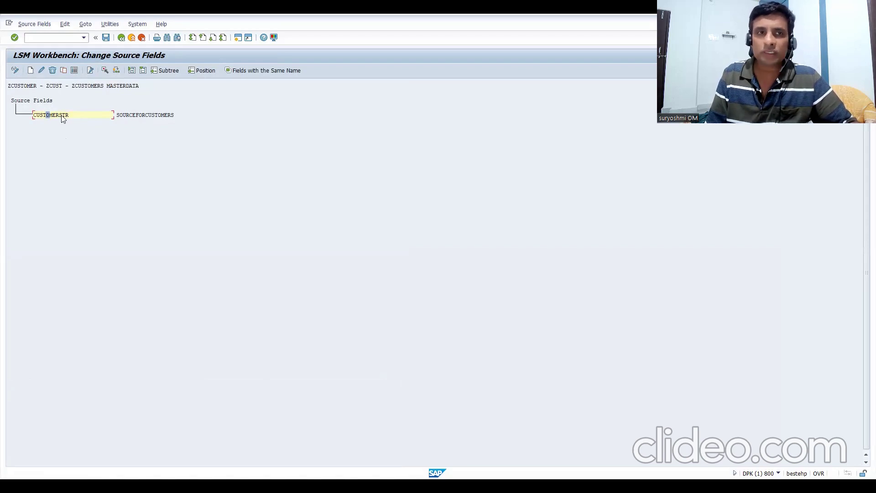
left_click(74, 71)
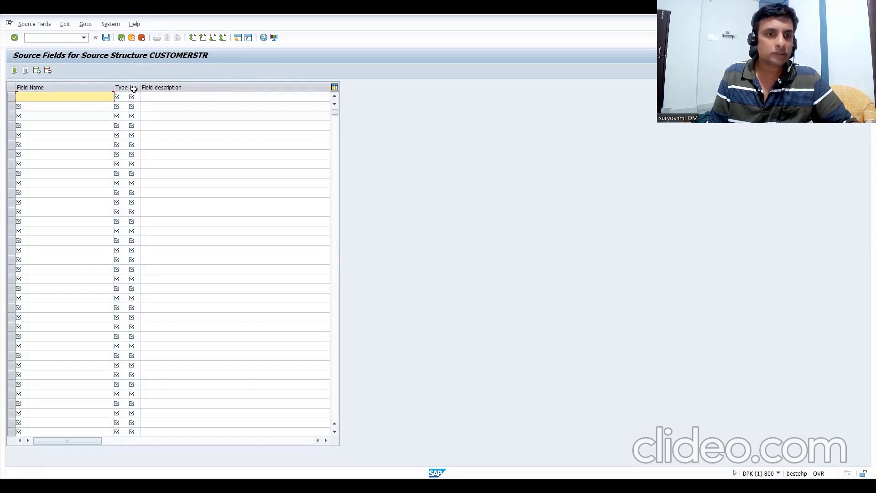
key("alt+Tab")
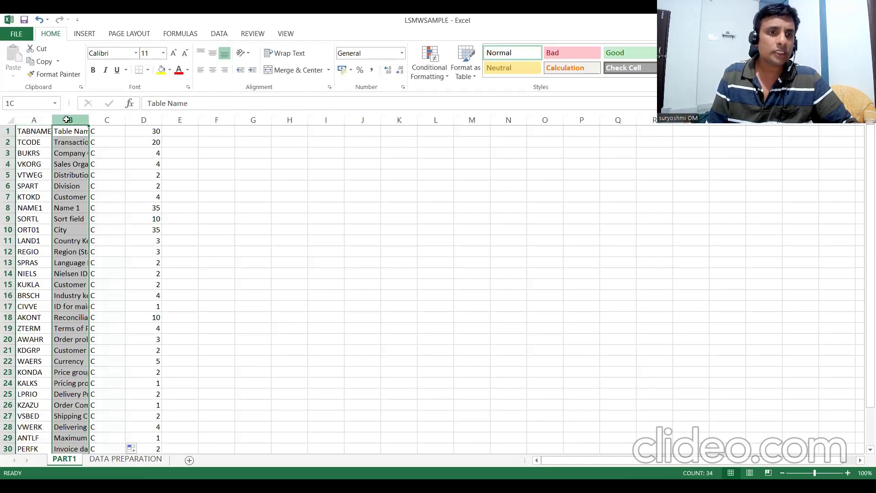
Delete description column B, then copy field names, types and lengths in A1:C34.
right_click(68, 148)
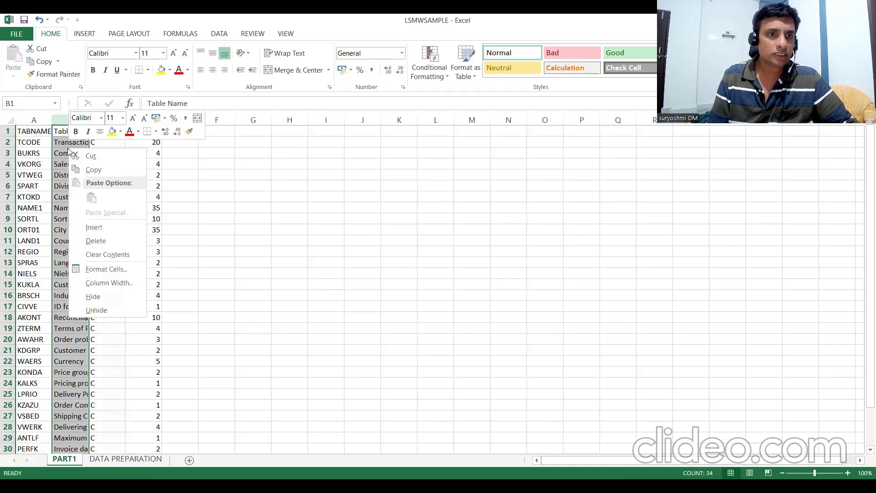
left_click(95, 241)
left_click(35, 134)
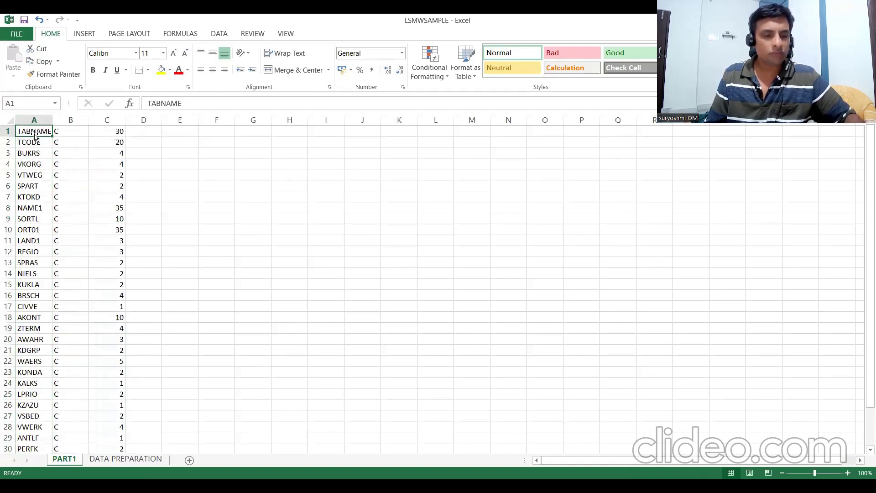
key("shift+Right")
key("shift+Right")
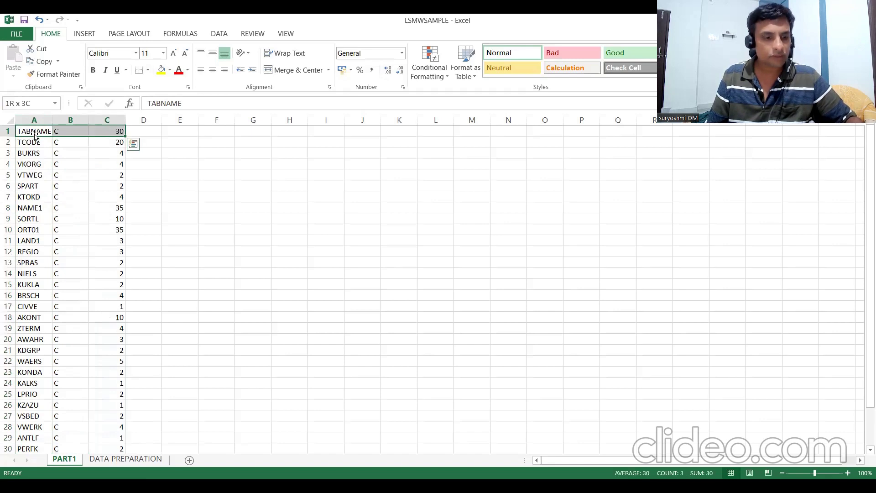
key("ctrl+shift+Down")
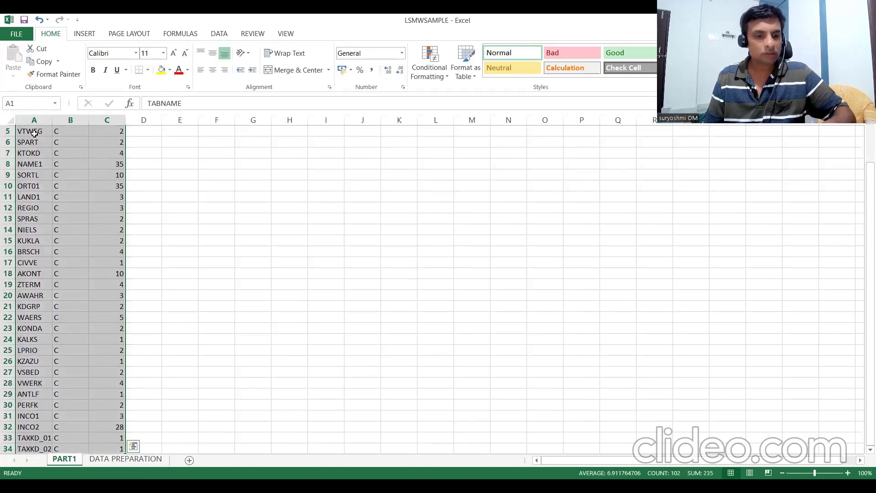
key("ctrl+c")
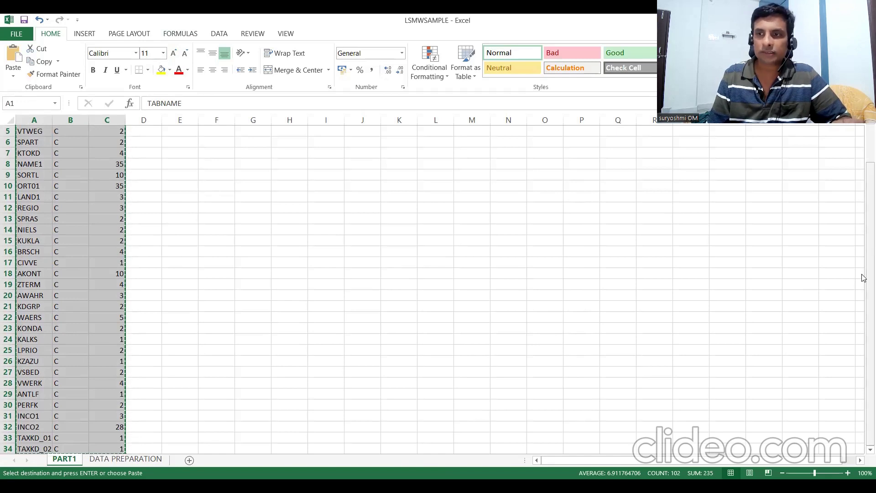
left_click_drag(864, 275, 861, 198)
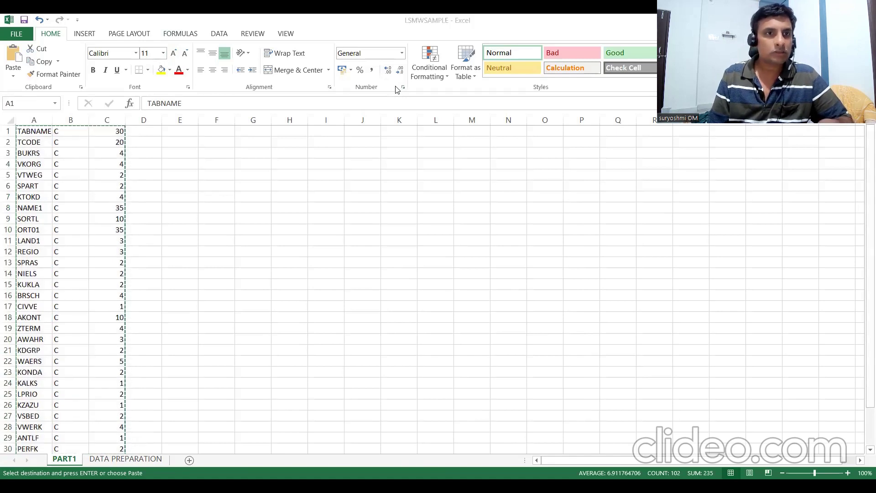
key("alt+Tab")
Paste the 34 fields into CUSTOMERSTR's table, save, and back out to the process steps.
key("ctrl+v")
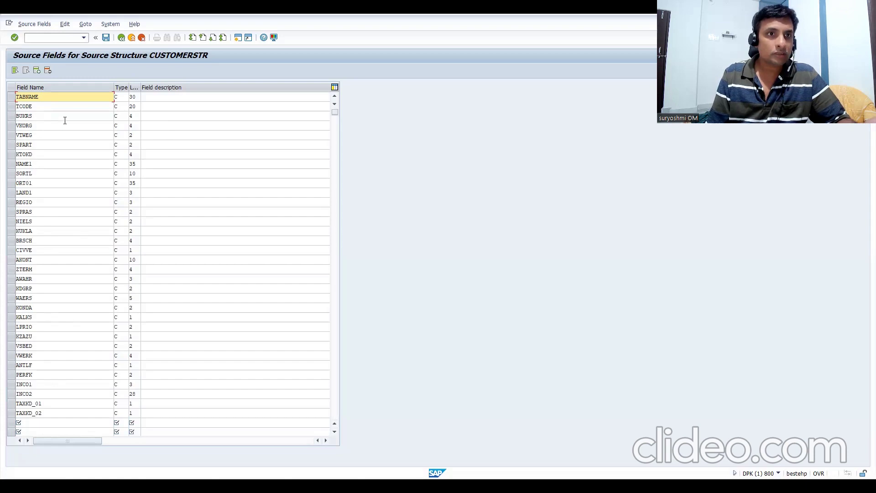
left_click(105, 38)
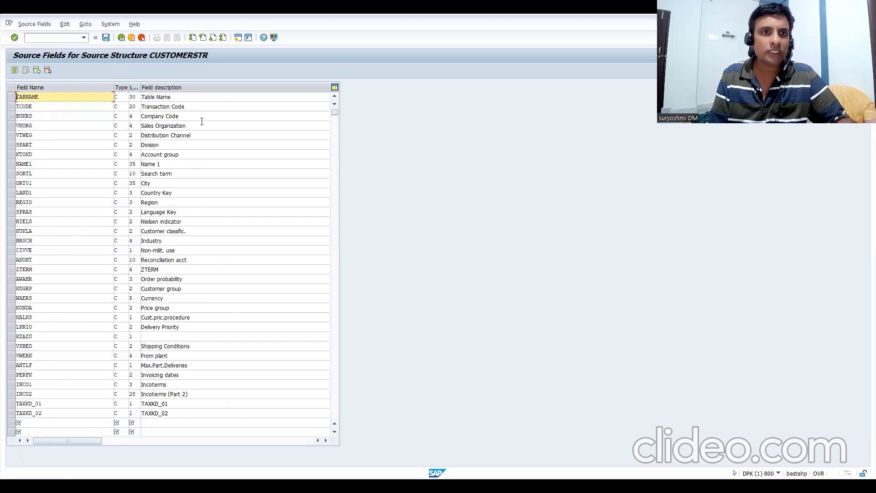
left_click(121, 37)
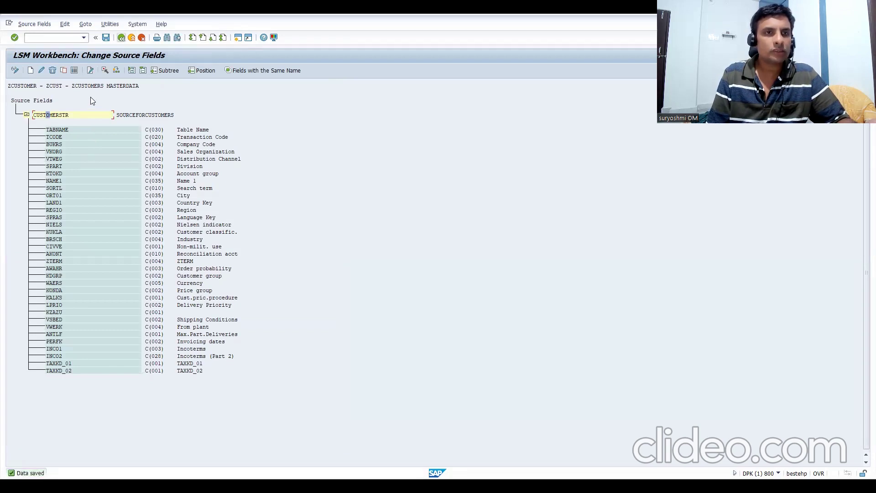
key("F3")
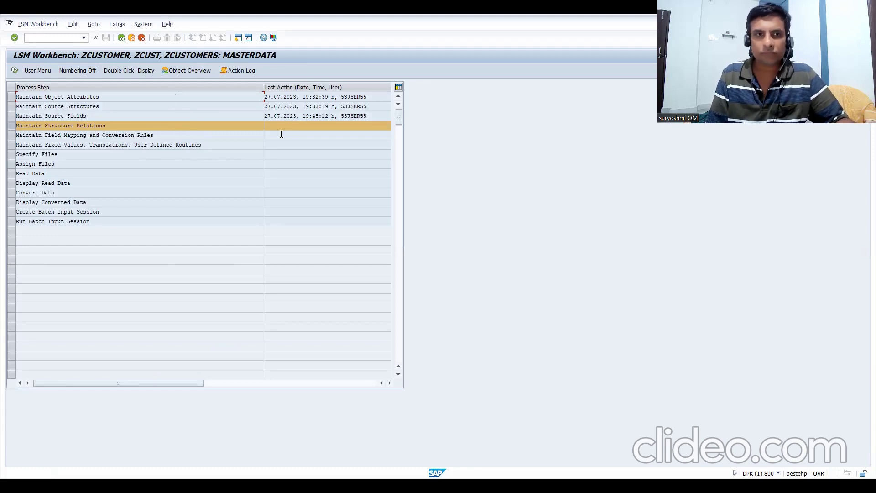
Confirm the structure relation linking target ZCUST to source CUSTOMERSTR and return to the step list.
left_click(15, 72)
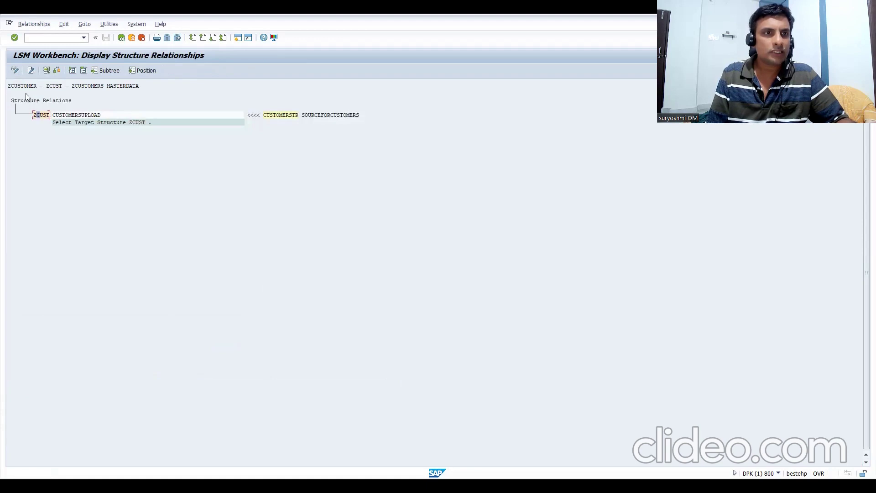
left_click(15, 72)
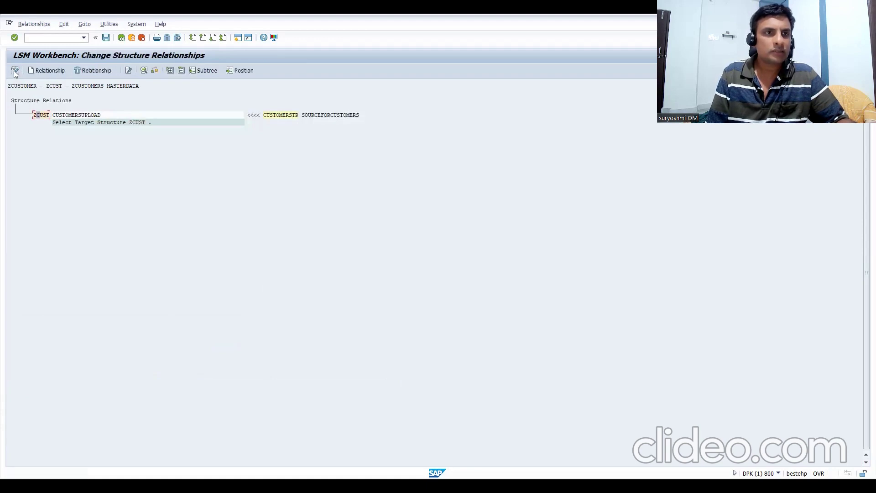
double_click(51, 116)
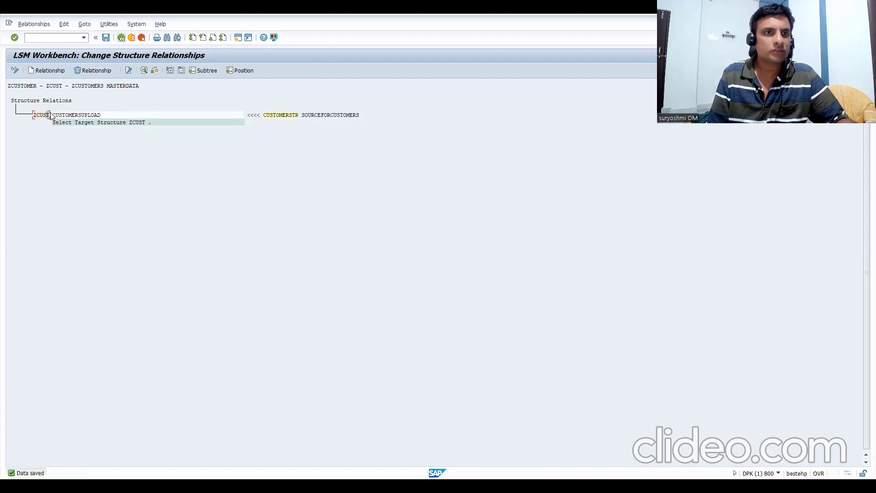
key("F3")
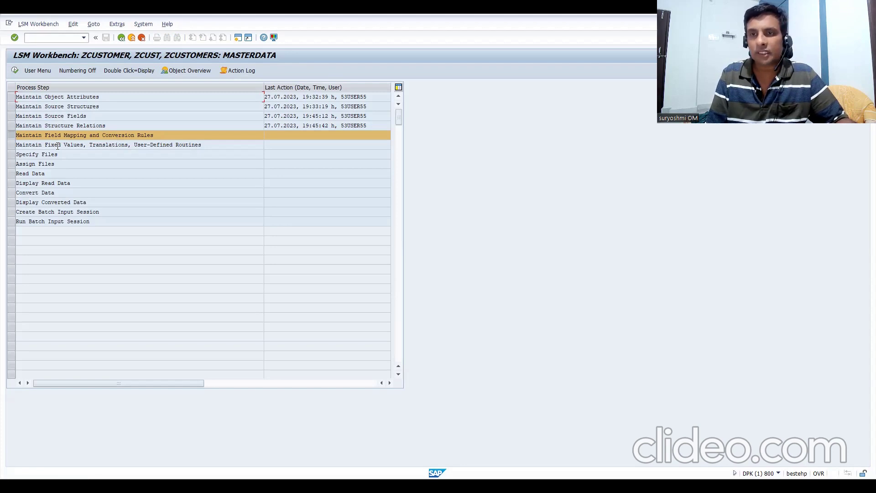
Switch field mapping and conversion rules to change mode and select target structure ZCUST.
left_click(14, 72)
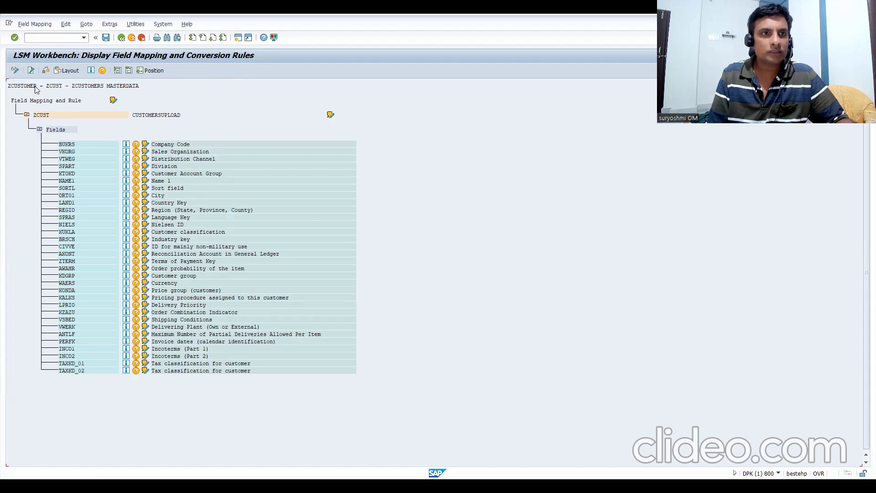
left_click(16, 70)
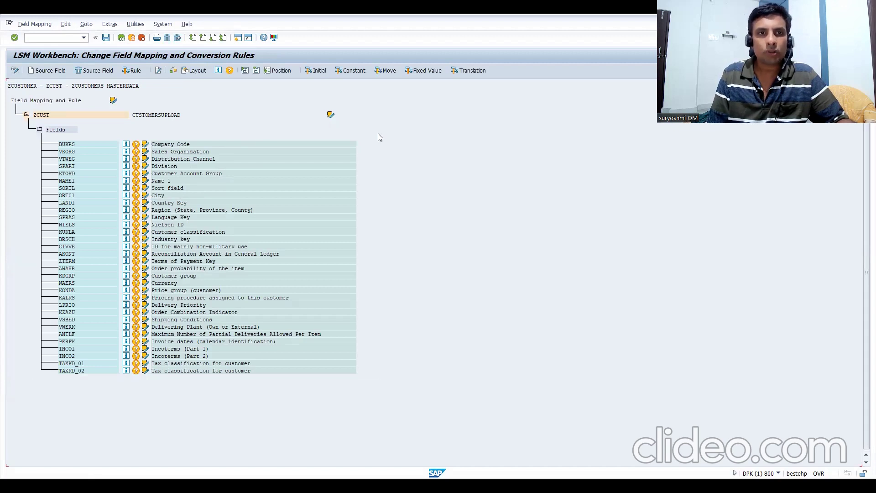
left_click(45, 117)
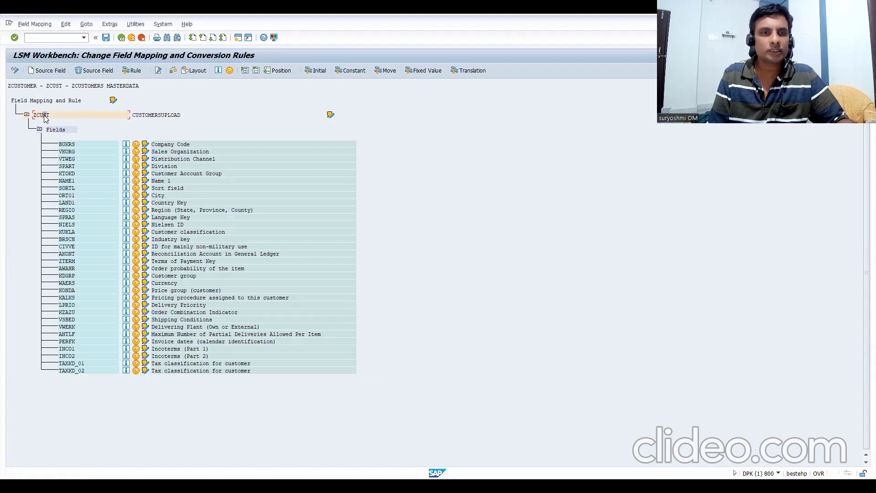
left_click(109, 25)
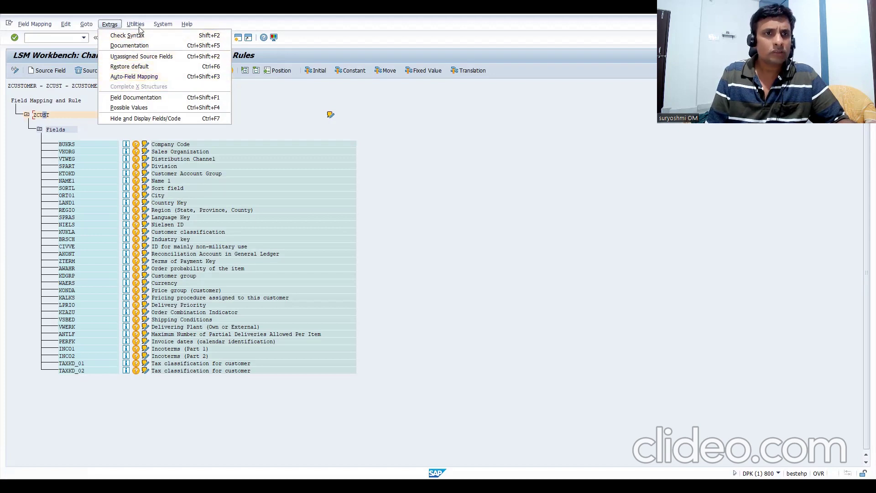
Run Extras > Auto-Field Mapping with Fuzzy Probability in Percent changed from 50 to 100.
mouse_move(136, 24)
left_click(181, 104)
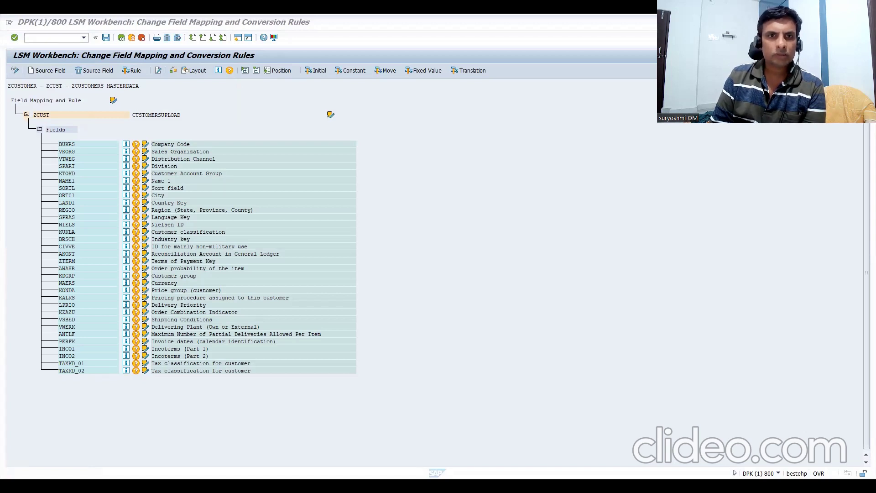
key("alt+Tab")
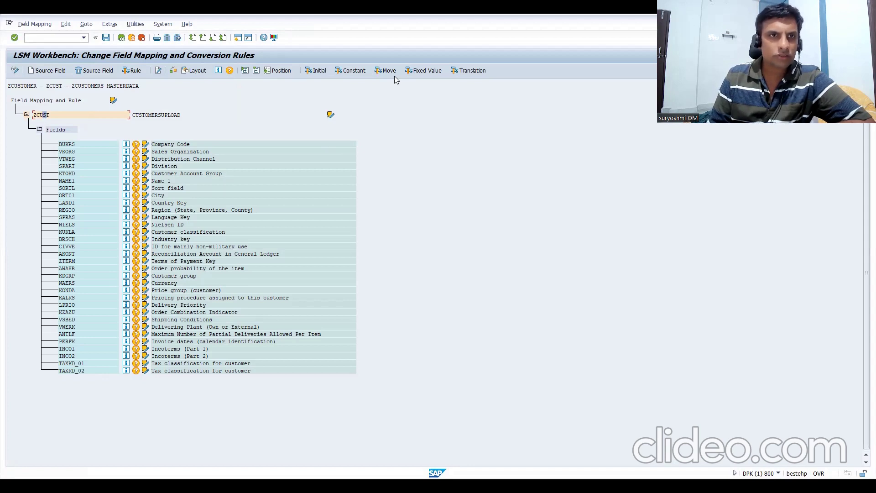
left_click(109, 24)
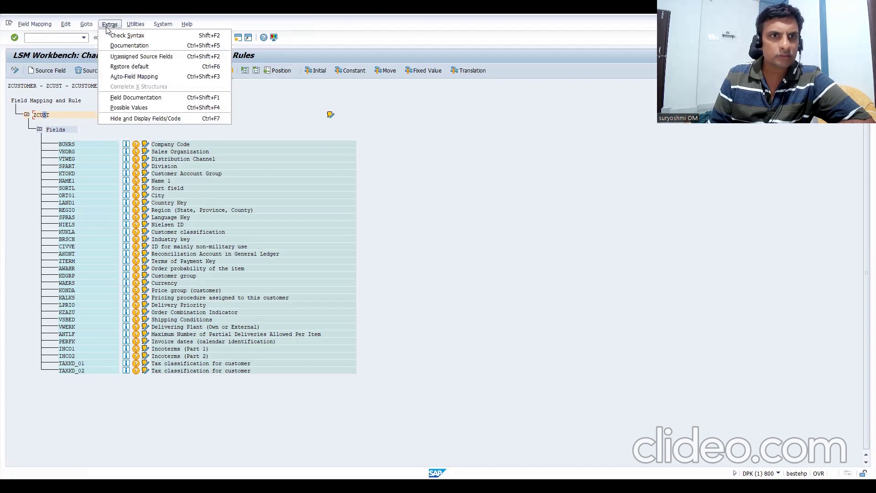
left_click(120, 78)
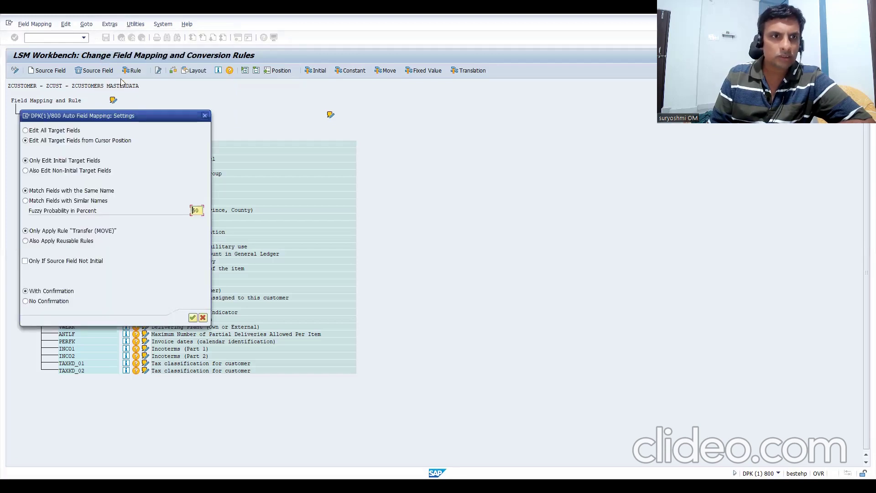
double_click(199, 211)
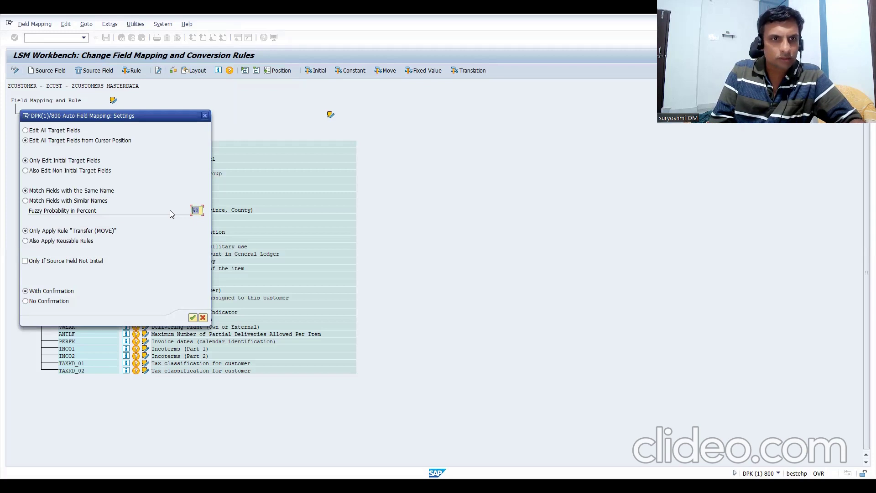
type("100")
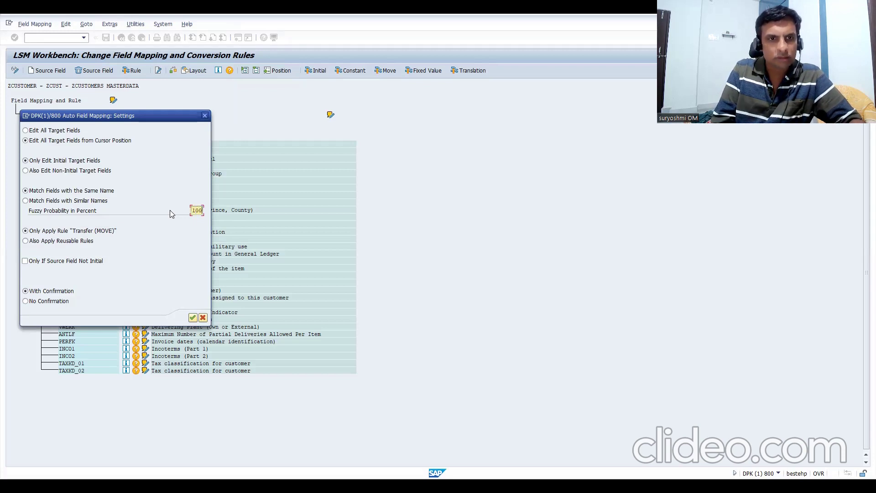
left_click(193, 318)
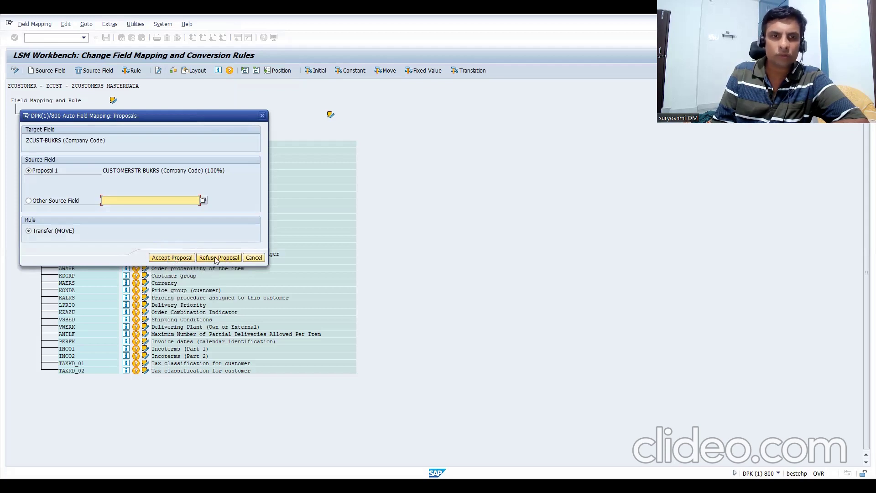
Accept each proposed CUSTOMERSTR source, from Company Code through NAME1 and onward, until mapping completes.
left_click(172, 258)
left_click(171, 258)
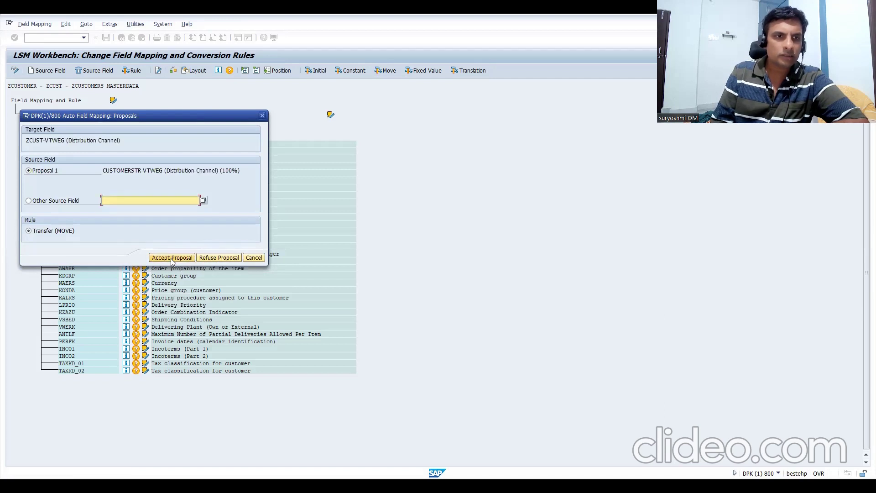
left_click(171, 258)
left_click(171, 258)
left_click(170, 257)
left_click(171, 257)
left_click(170, 258)
left_click(171, 258)
left_click(171, 258)
left_click(171, 258)
left_click(170, 259)
left_click(170, 258)
left_click(171, 258)
left_click(171, 258)
left_click(171, 258)
left_click(170, 258)
left_click(170, 259)
left_click(170, 258)
left_click(171, 259)
left_click(171, 258)
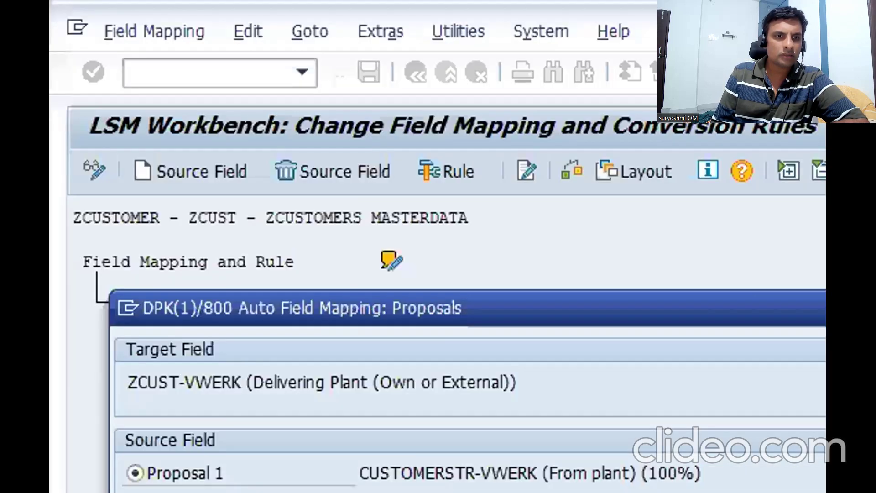
left_click(170, 258)
left_click(171, 259)
left_click(170, 259)
left_click(171, 258)
left_click(170, 258)
left_click(171, 258)
left_click(171, 259)
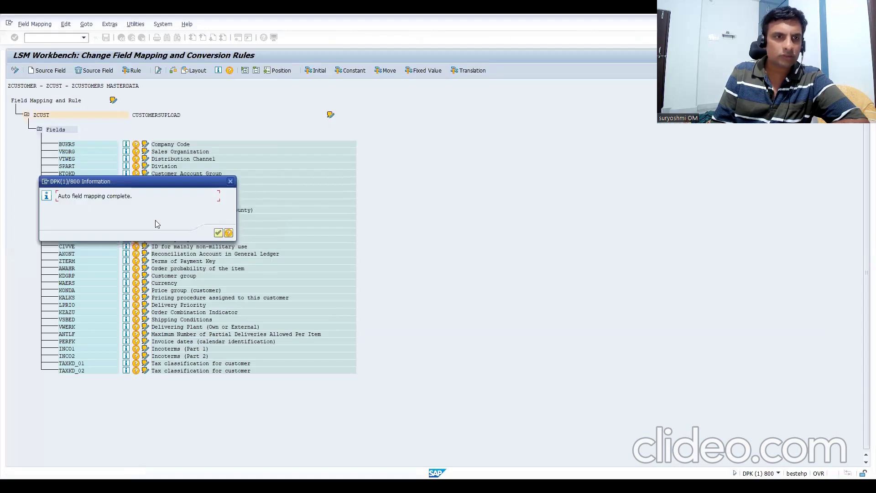
left_click(218, 233)
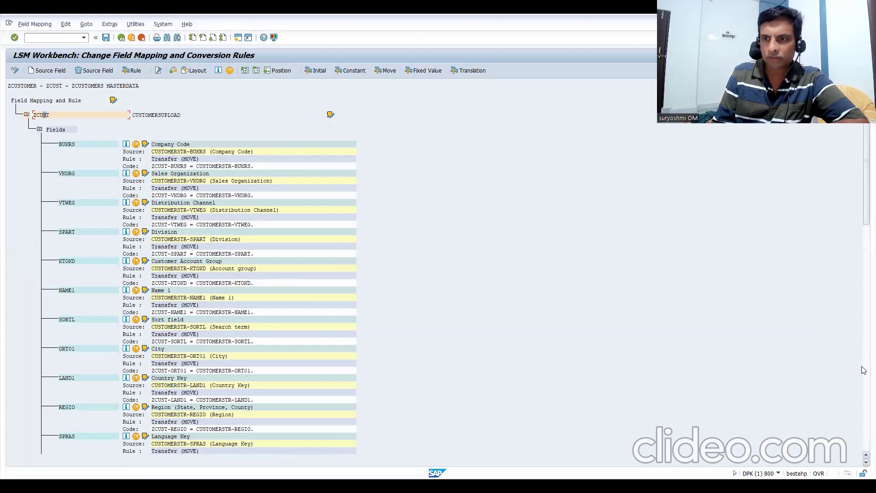
Review the ZCUST field mapping, save it, and go back to the LSMW process steps.
scroll(864, 404, "down", 15)
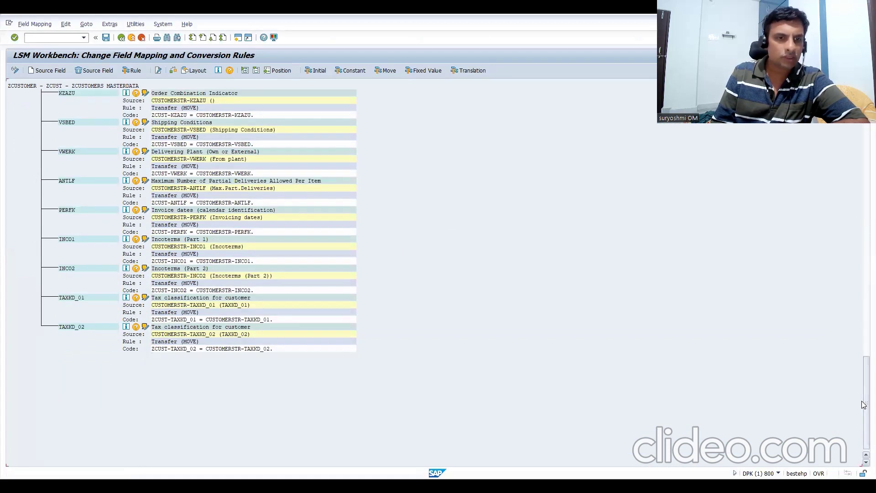
scroll(864, 221, "up", 15)
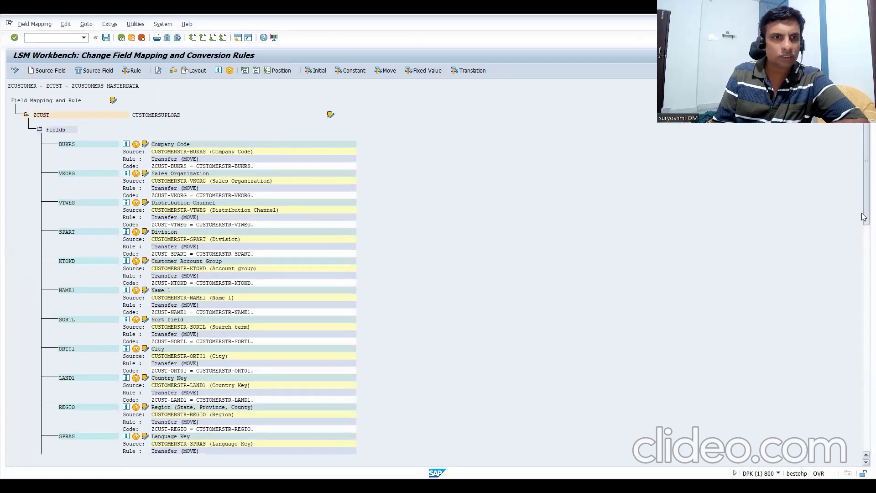
left_click(108, 113)
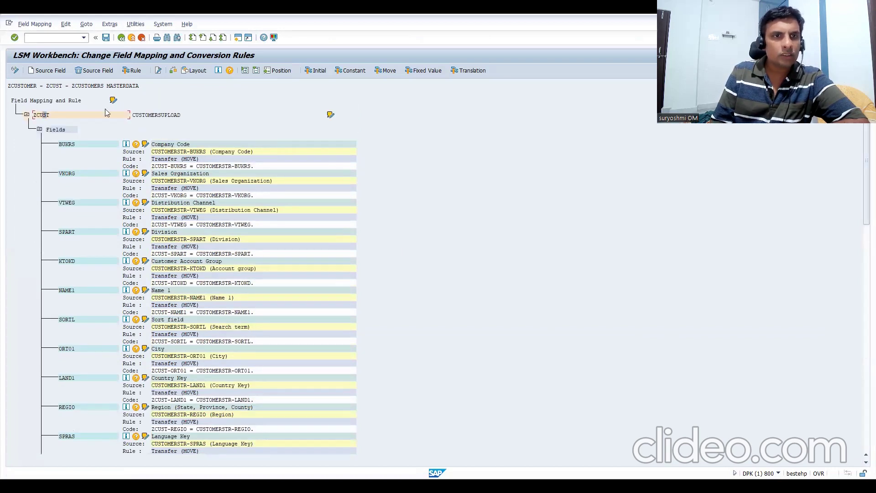
left_click(106, 39)
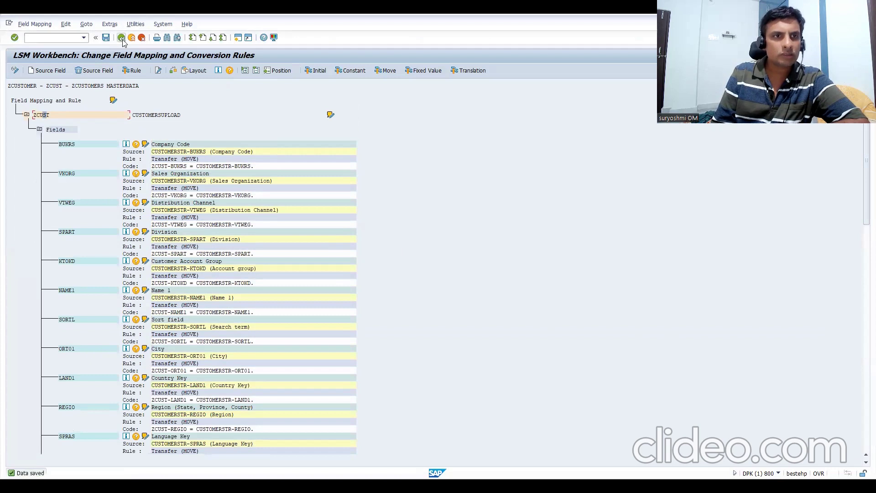
left_click(122, 38)
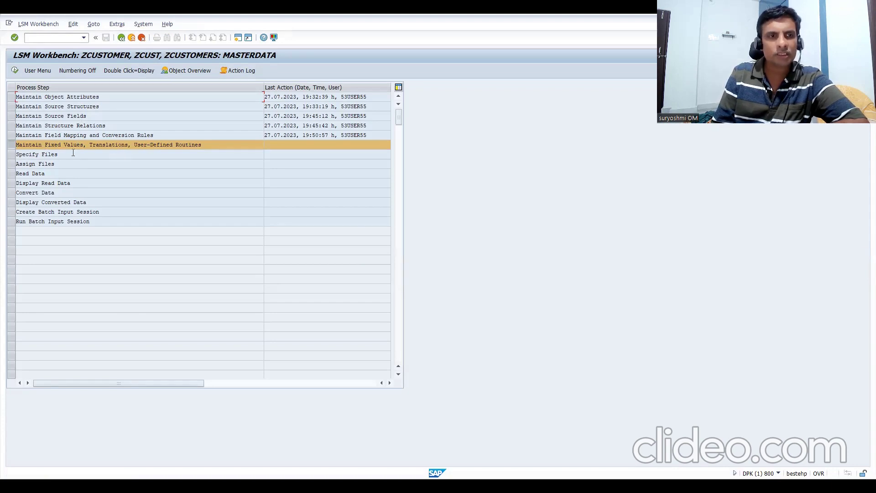
Select the 'Specify Files' step in the LSMW process list.
left_click(12, 157)
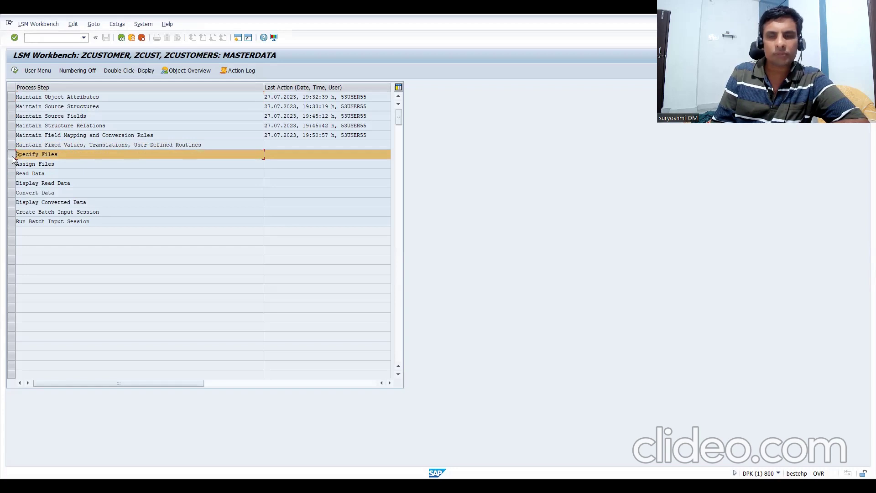
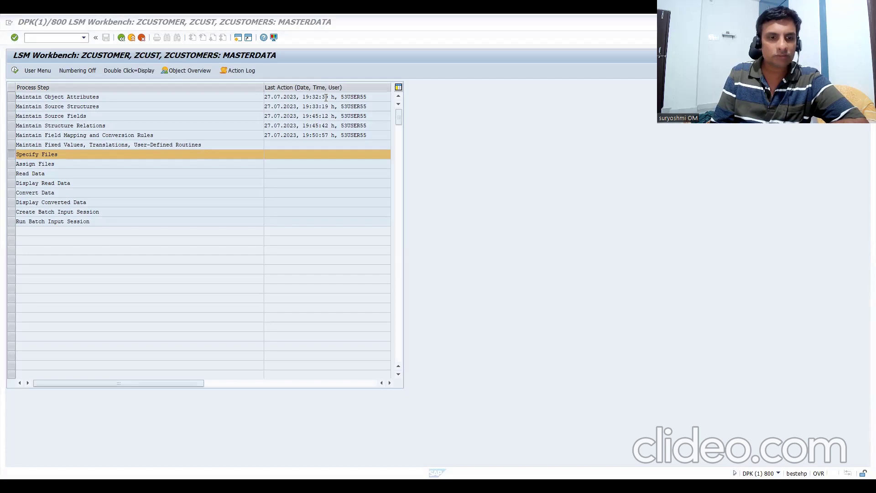
Switch from the LSM Workbench to the LSMWSAMPLE workbook's DATA PREPARATION sheet in Excel.
key("alt+Tab")
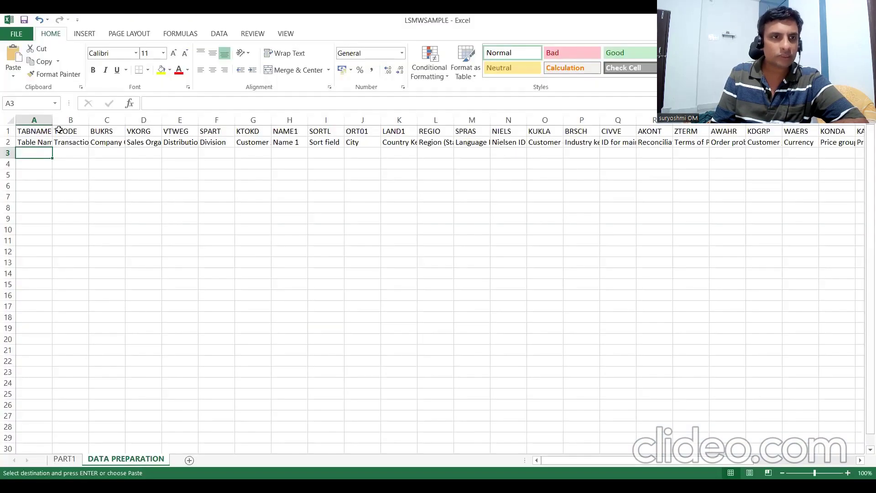
Auto-fit columns A to D to show the Table Name, Transaction Code, Company Code and Sales Organization headings.
double_click(52, 118)
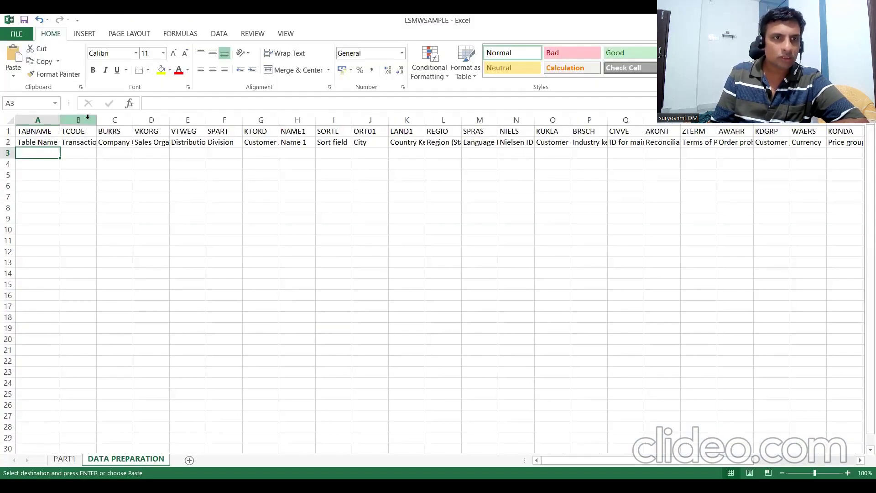
double_click(95, 119)
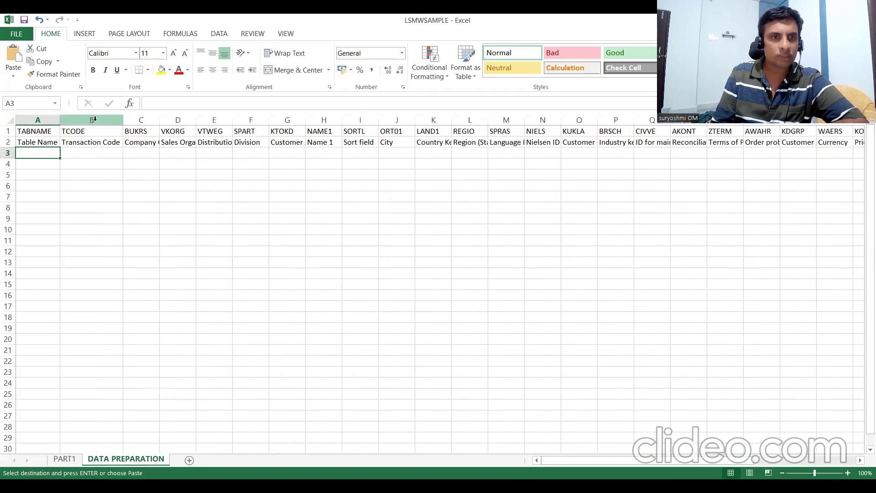
double_click(159, 120)
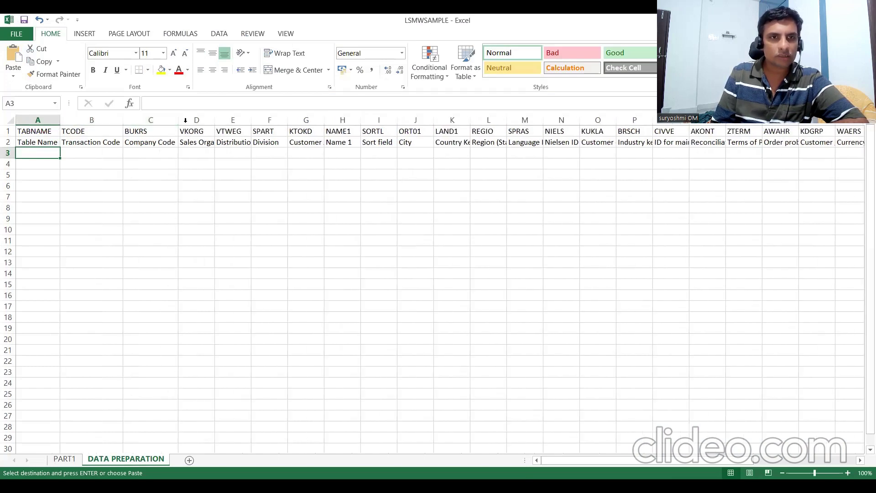
double_click(214, 120)
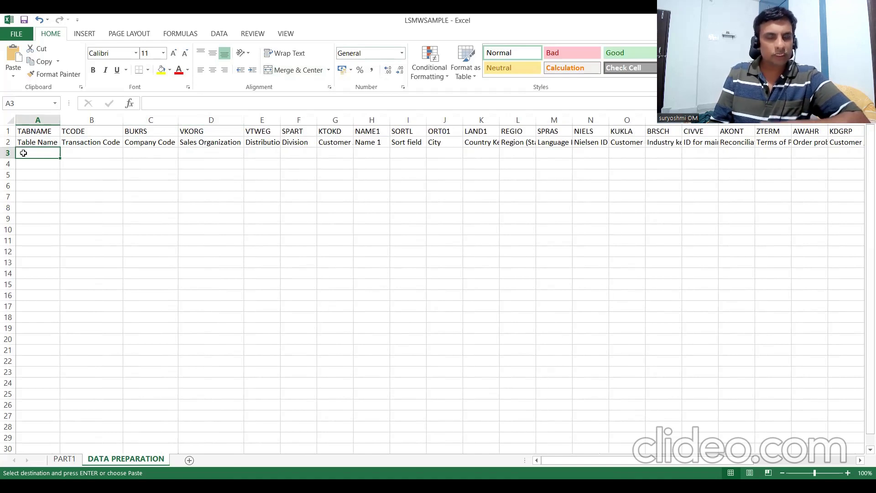
Type five sample first names into cells A3 to A7 under TABNAME.
type("S")
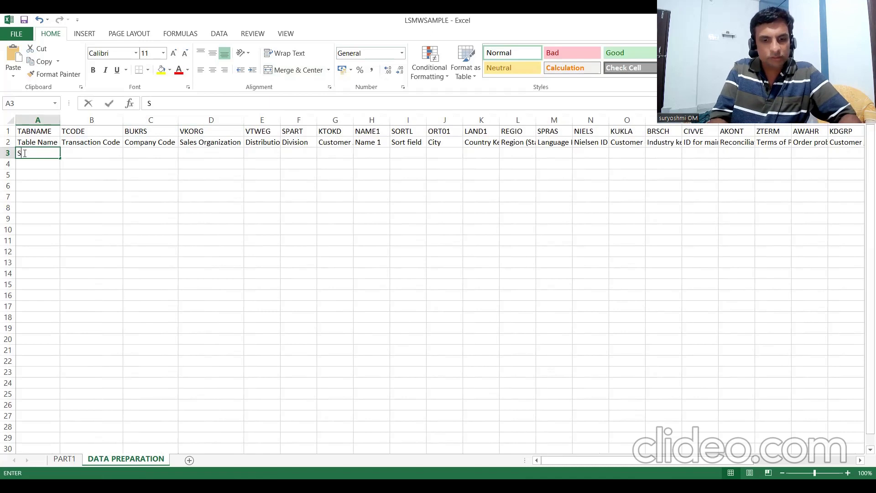
type("URESH")
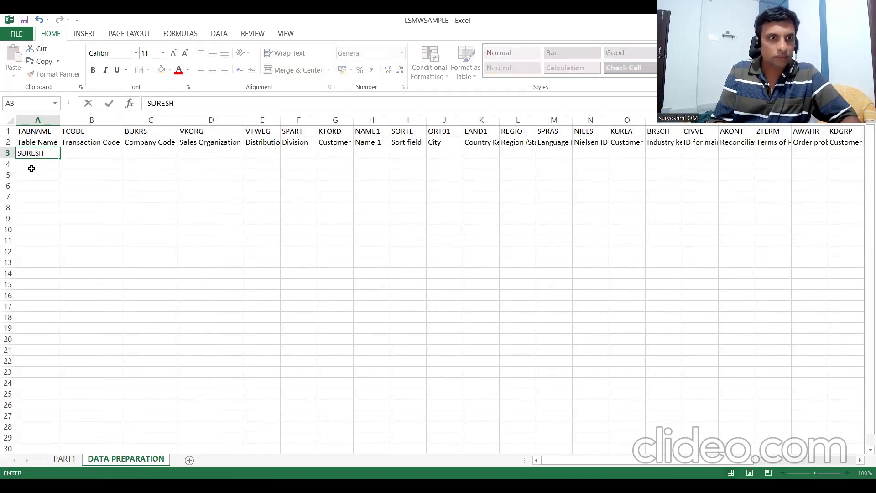
left_click(31, 164)
type("S")
key("BackSpace")
type("MAHESH")
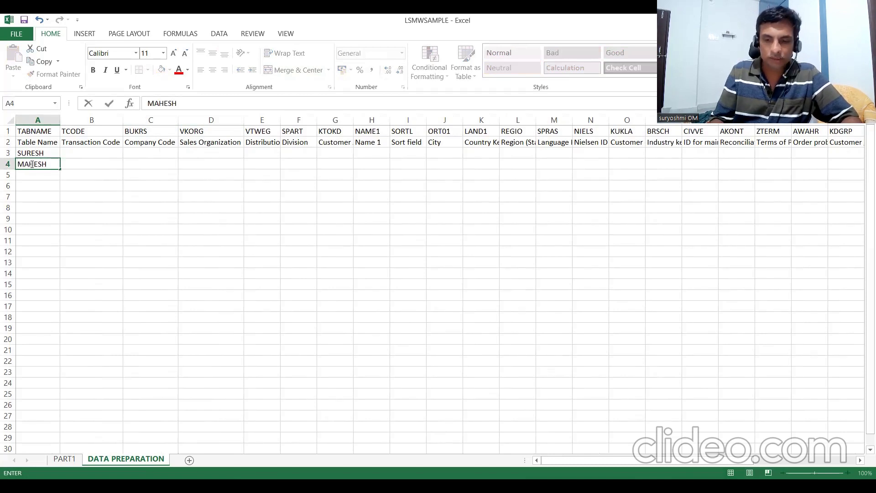
key("Return")
type("GA")
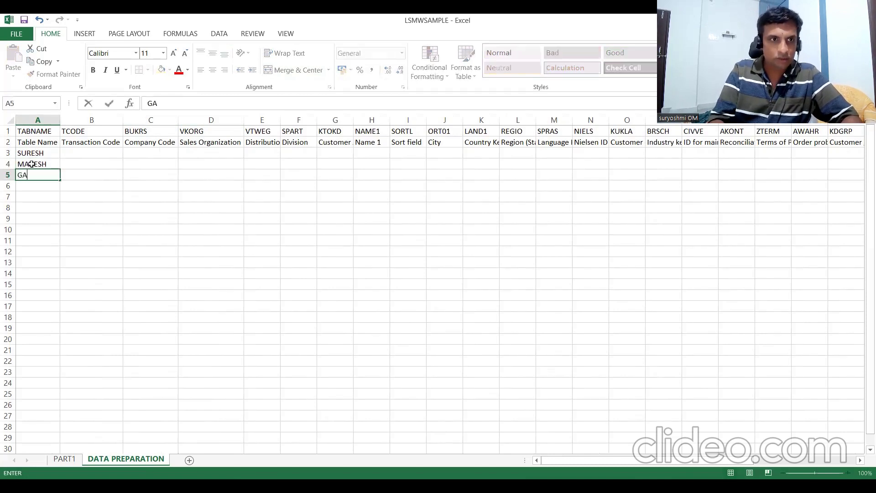
type("NESH")
key("ctrl+Return")
key("Return")
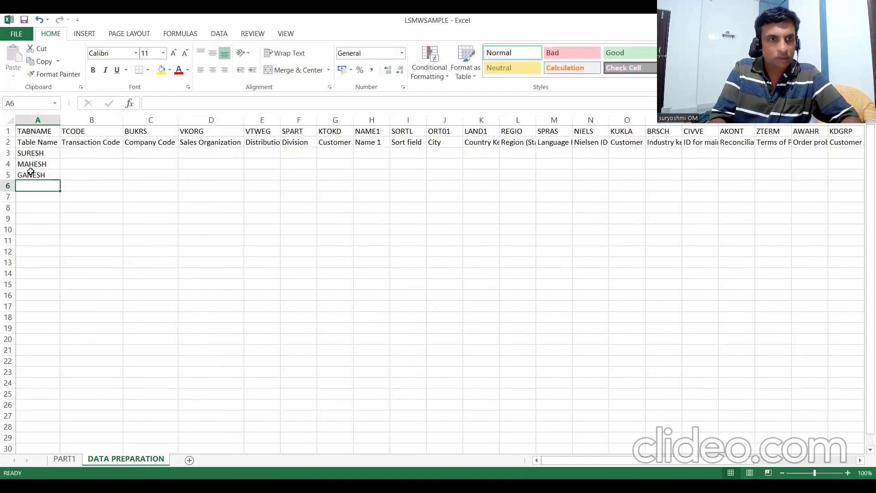
type("RAHUL")
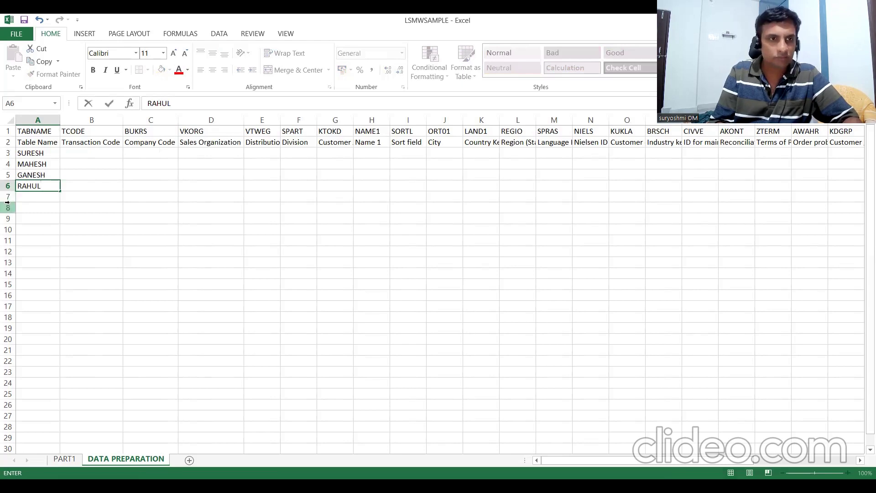
key("Return")
type("RAM")
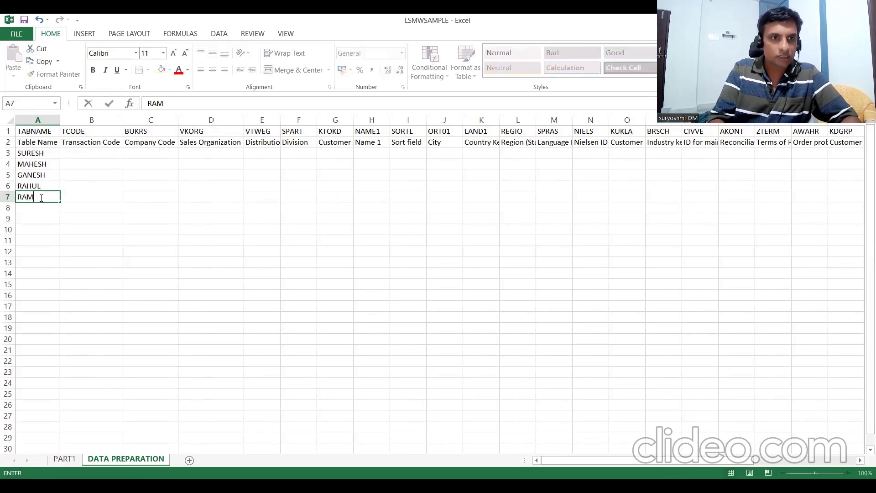
type("BO")
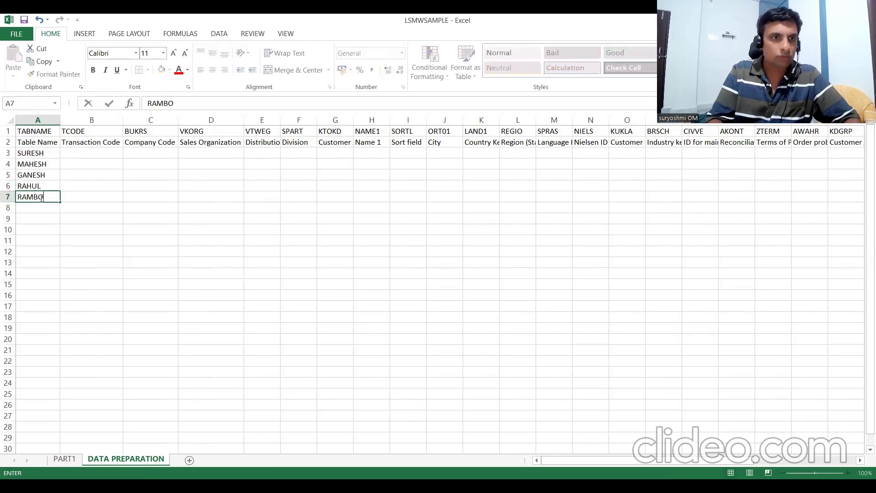
left_click(84, 171)
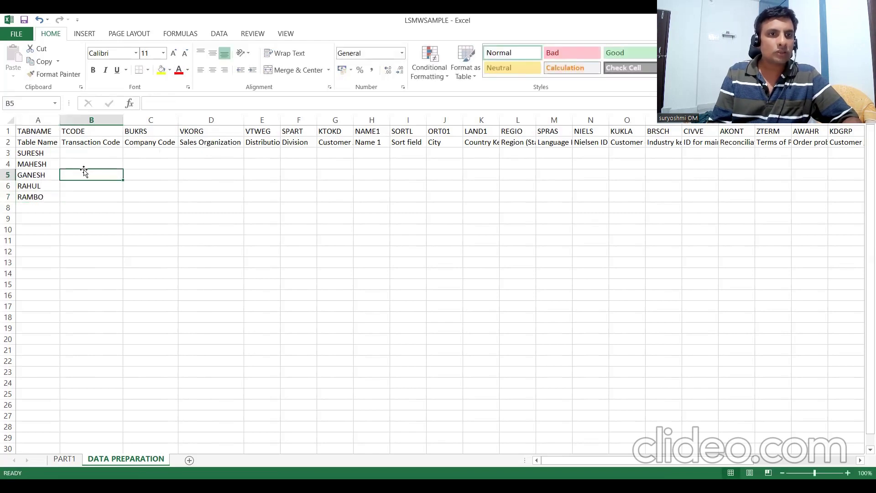
Delete the TABNAME and TCODE columns so BUKRS heads column A.
left_click(86, 133)
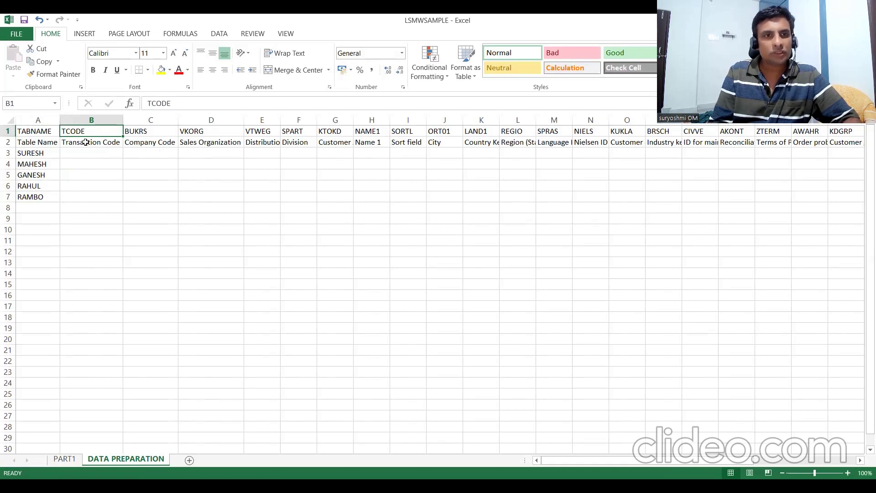
left_click(90, 120)
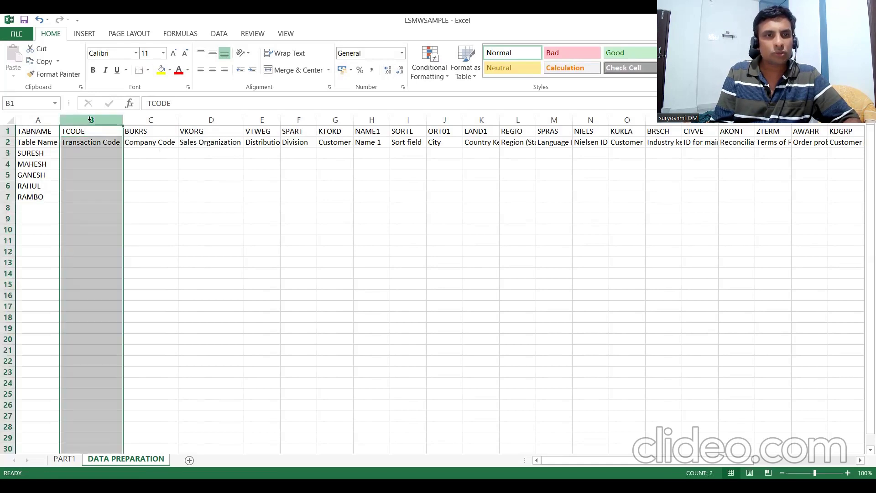
left_click(36, 120)
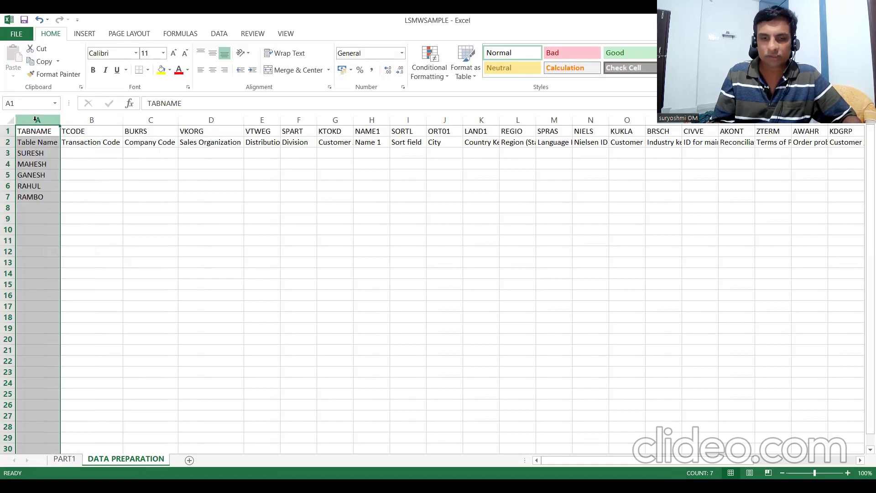
left_click_drag(36, 120, 91, 119)
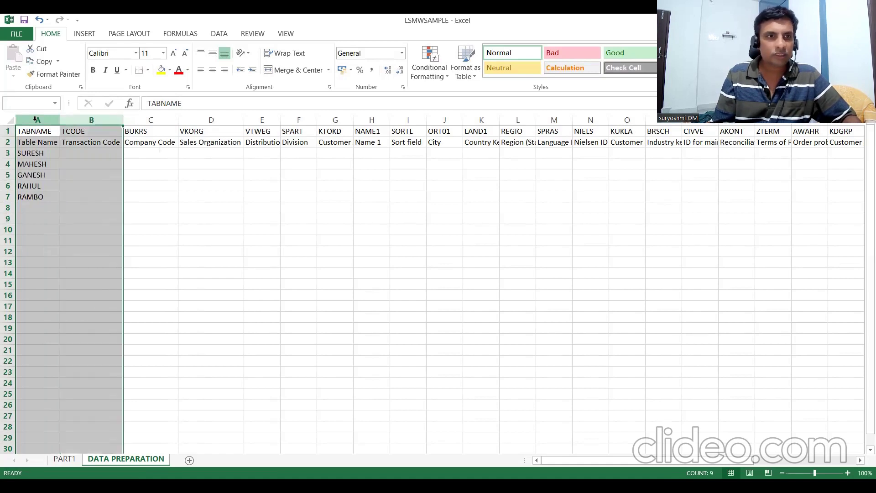
right_click(72, 150)
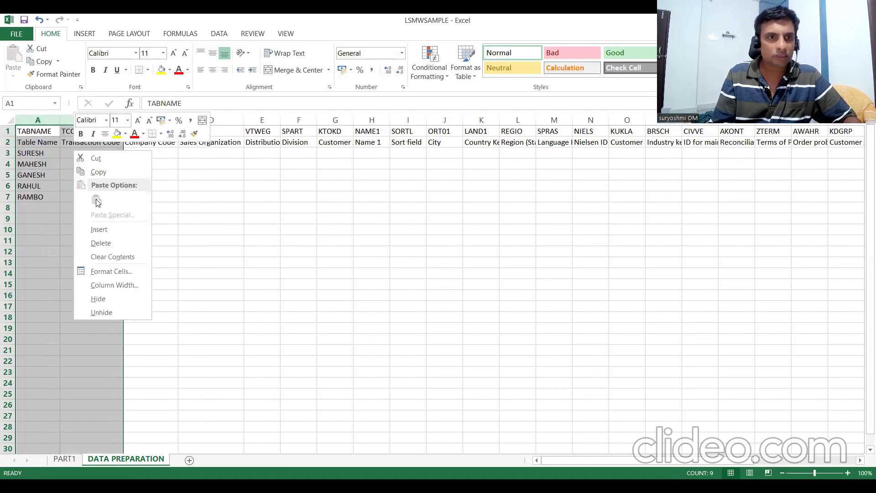
left_click(104, 241)
left_click(30, 158)
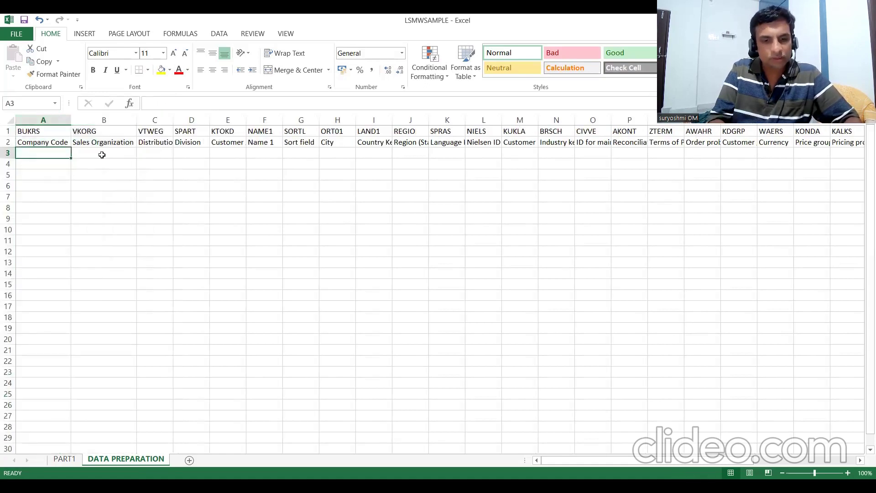
Fill Company Code A3:A7 and Sales Organization B3:B7 with ZI01.
type("ZI01")
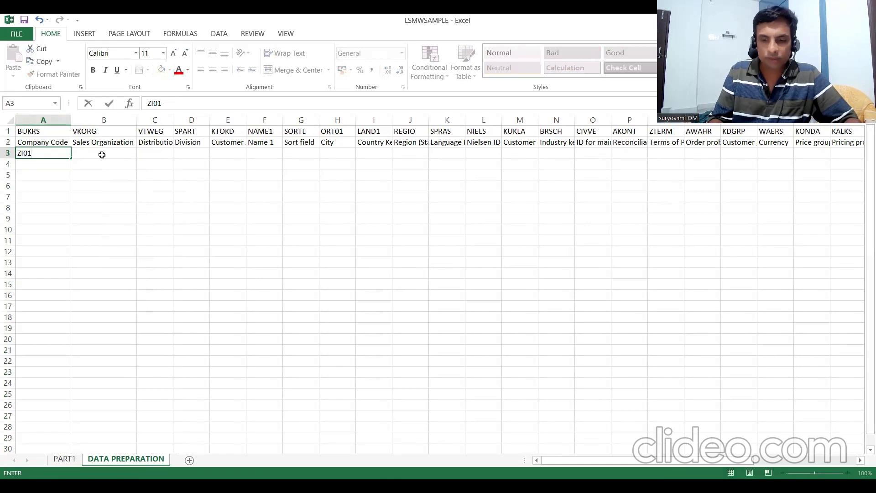
key("ctrl+Return")
key("ctrl+c")
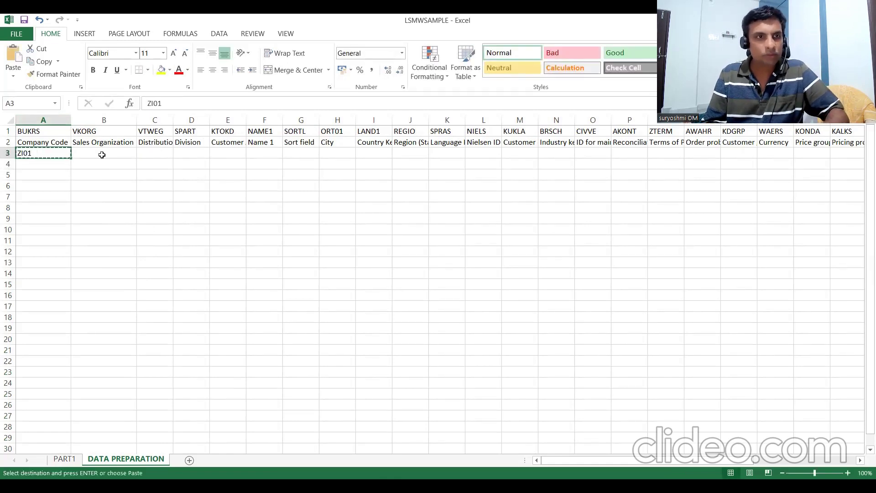
key("Down")
key("ctrl+v")
key("Down")
key("ctrl+v")
key("Down")
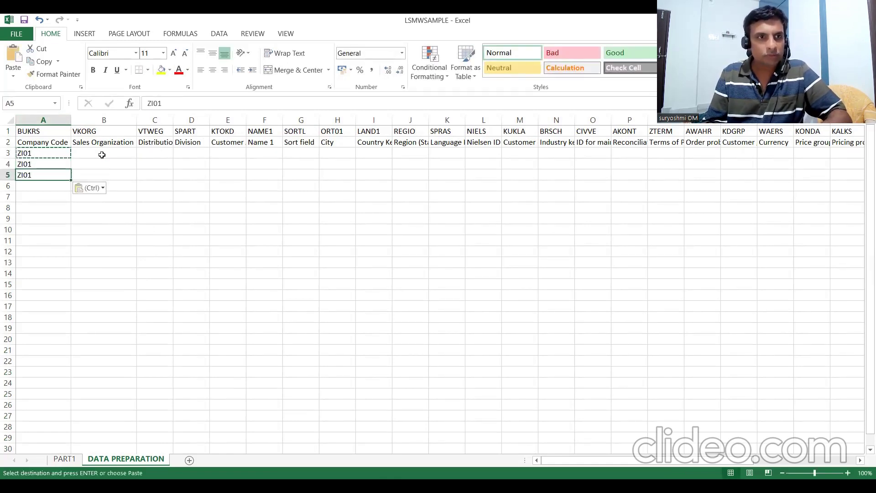
key("ctrl+v")
key("Down")
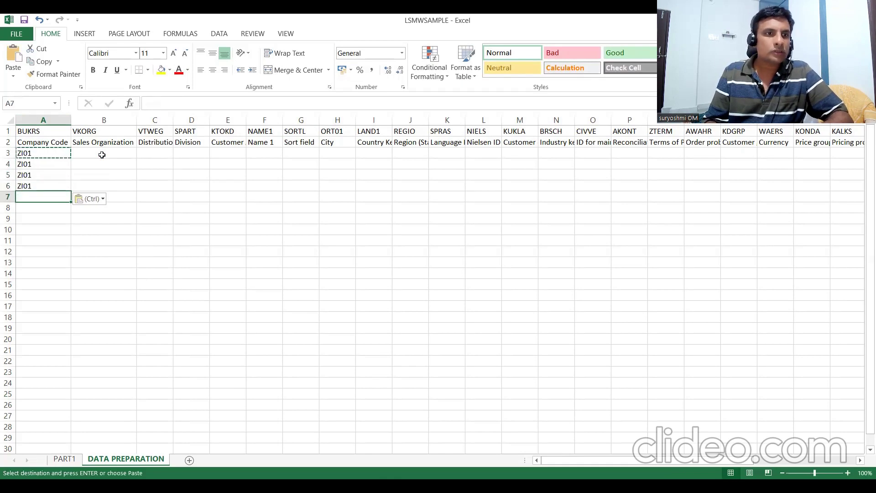
key("ctrl+v")
key("Up")
key("Up")
key("Up")
key("Up")
key("Up")
key("Down")
key("shift+Down")
key("shift+Down")
key("shift+Down")
key("shift+Down")
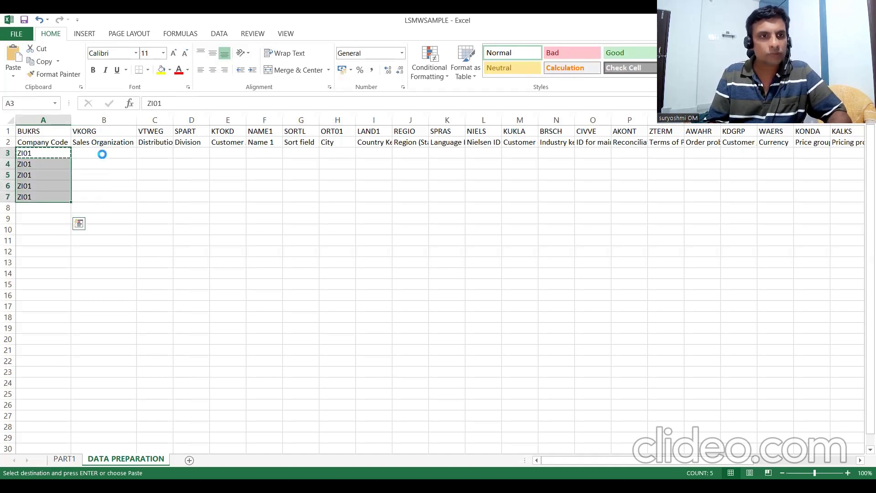
key("Right")
key("ctrl+v")
Fill the Distribution Channel column C3:C7 with J1.
key("Right")
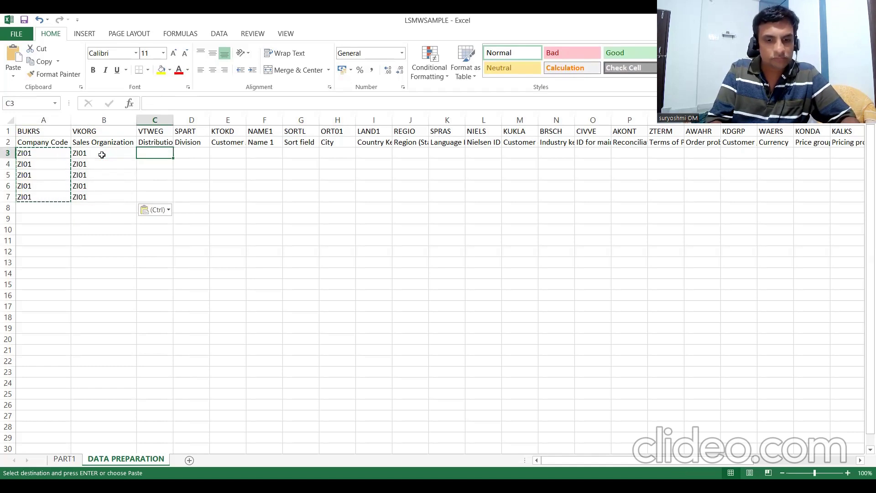
type("J1")
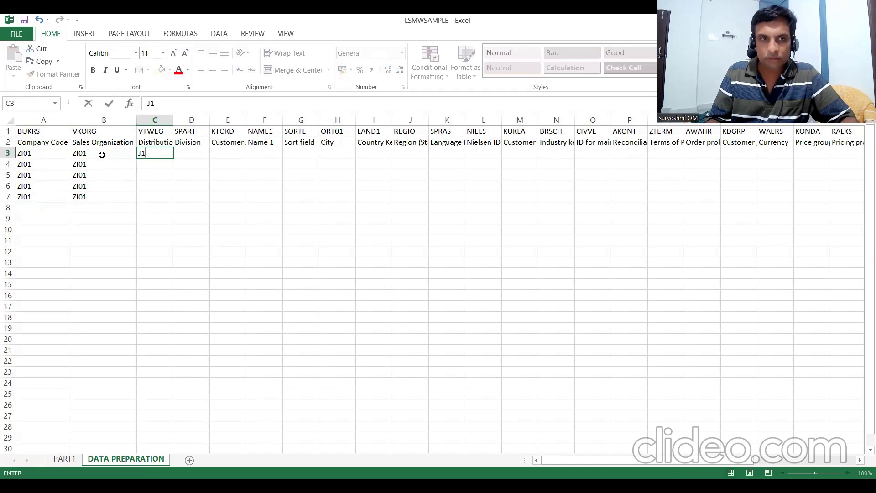
key("ctrl+Return")
key("ctrl+c")
key("shift+Down")
key("ctrl+v")
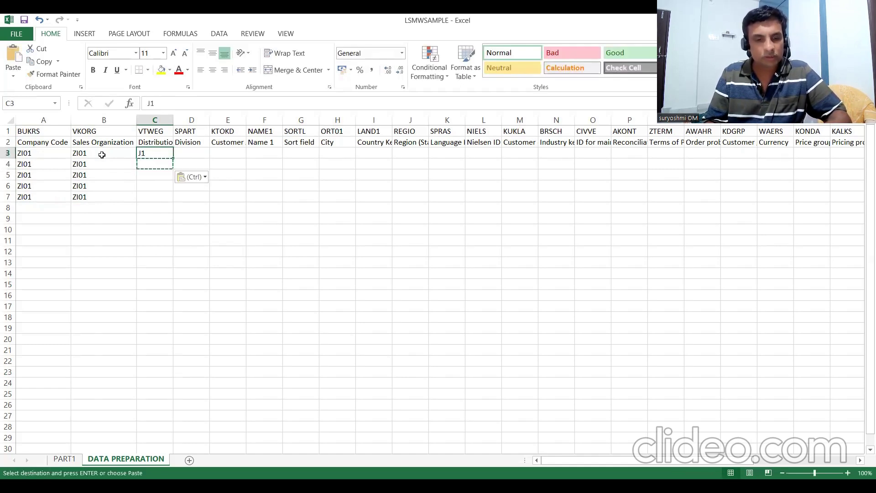
key("Down")
key("ctrl+v")
key("Up")
key("shift+Down")
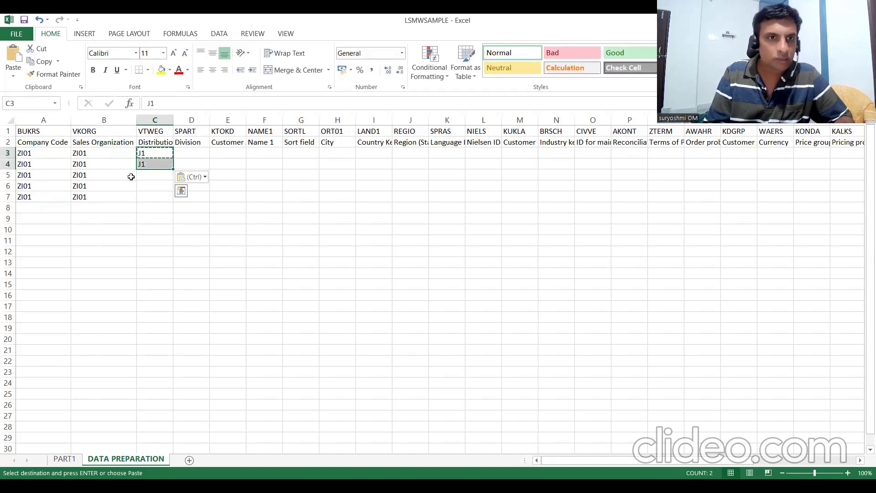
left_click_drag(173, 171, 172, 201)
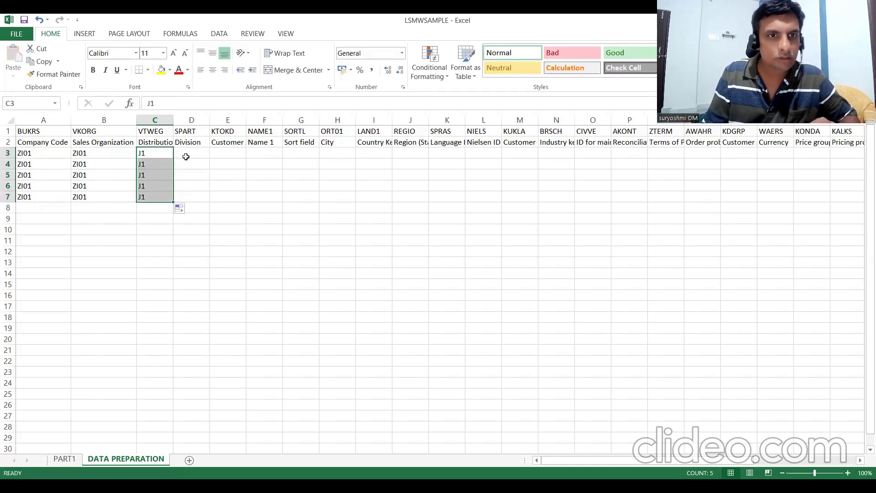
Fill the Division column D3:D7 with X1 using the fill handle.
left_click(187, 155)
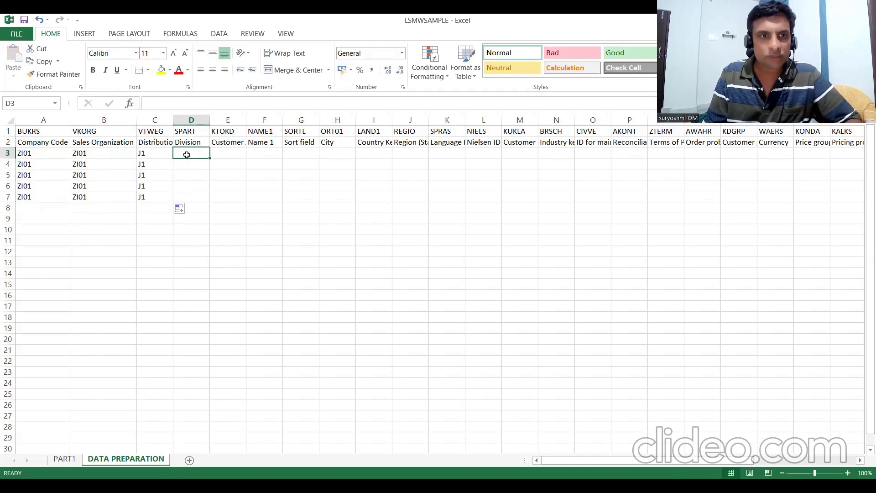
type("X1")
key("Return")
type("X1")
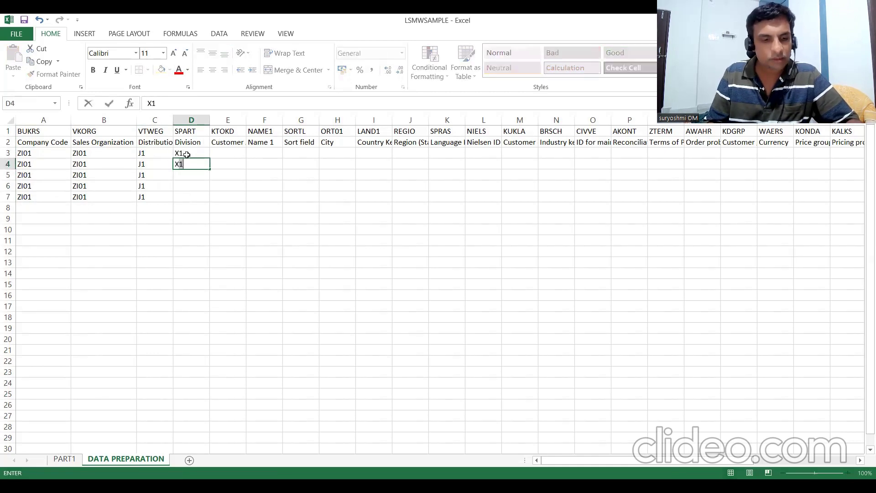
left_click(186, 155)
key("shift+Down")
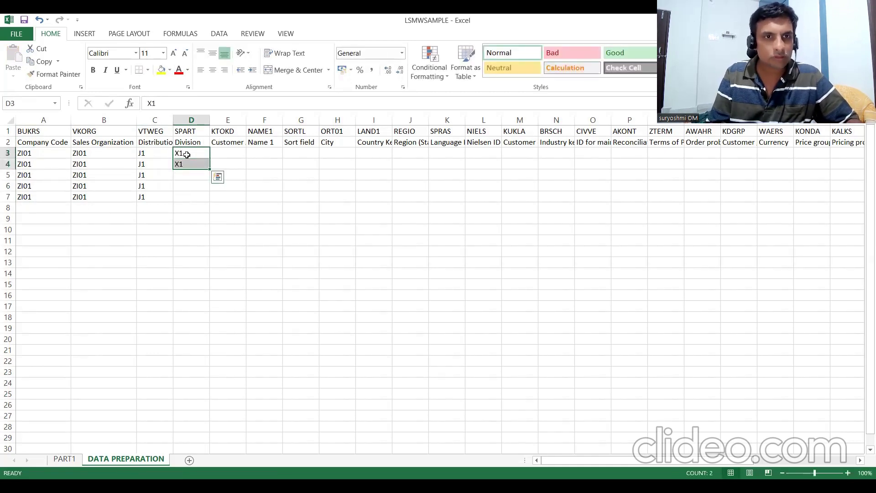
left_click_drag(209, 170, 209, 199)
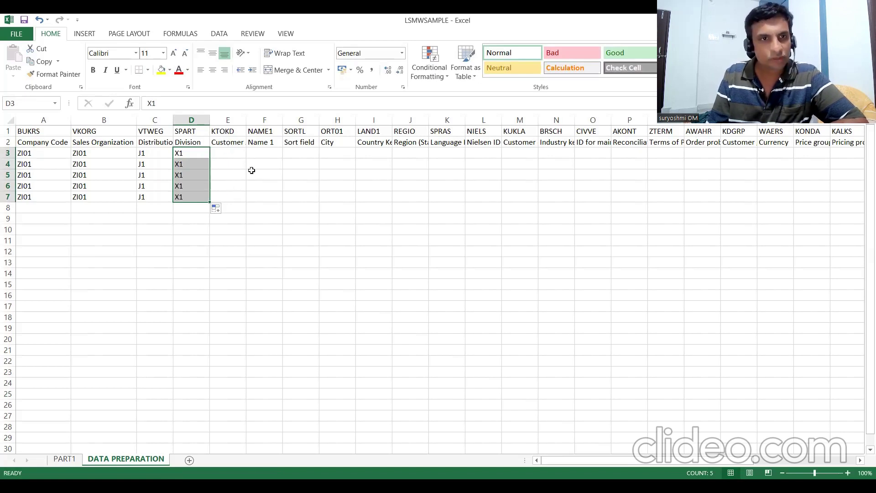
Enter five sample customer names in the Name 1 column, F3 to F7.
left_click(263, 150)
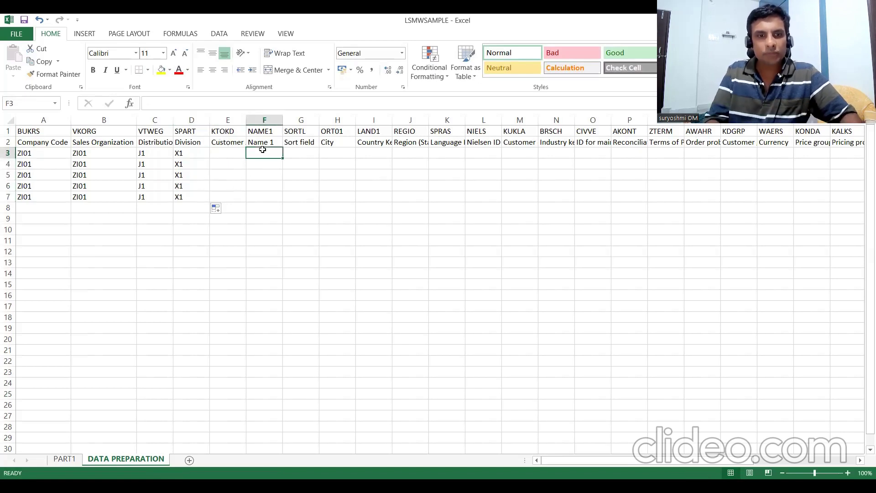
type("RAMESH")
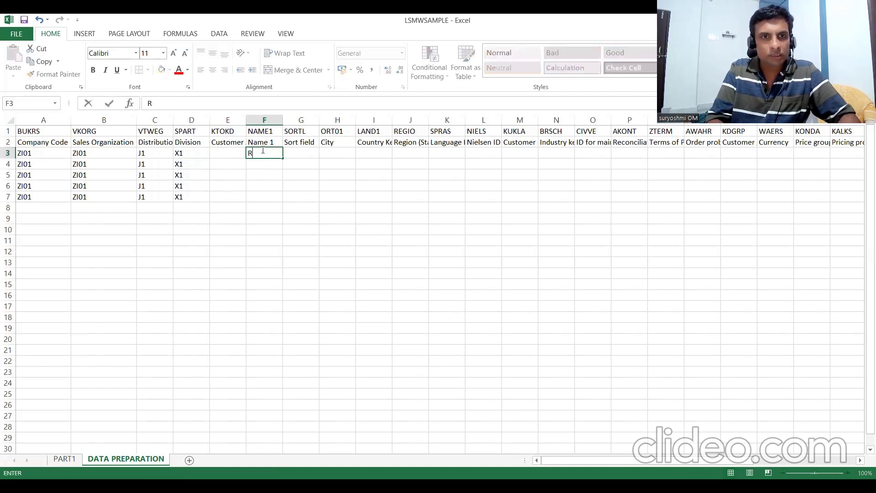
type("SURESH")
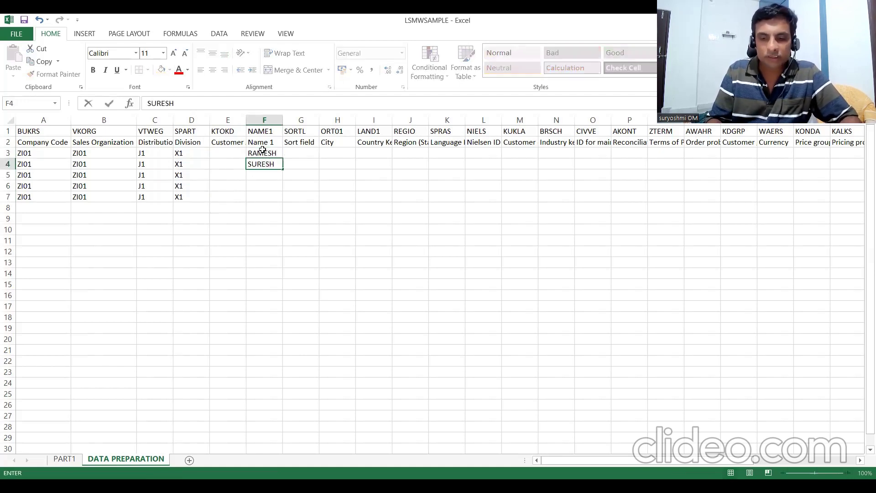
key("Return")
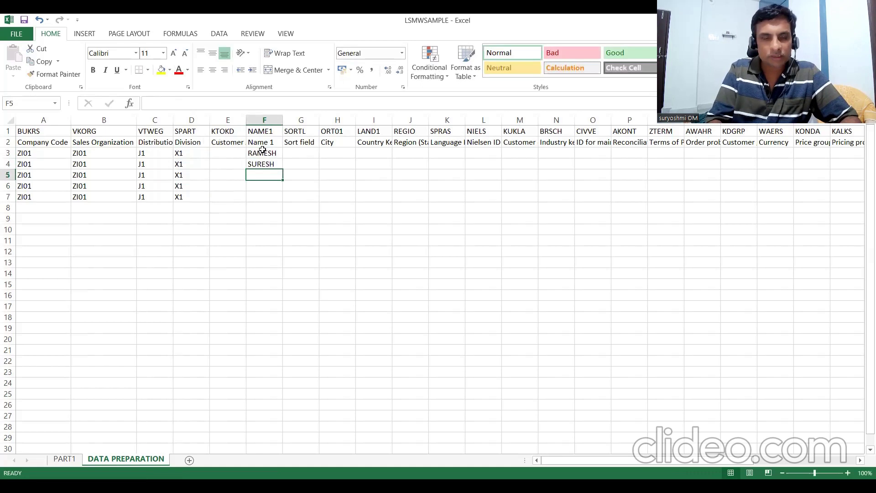
type("MAHESH")
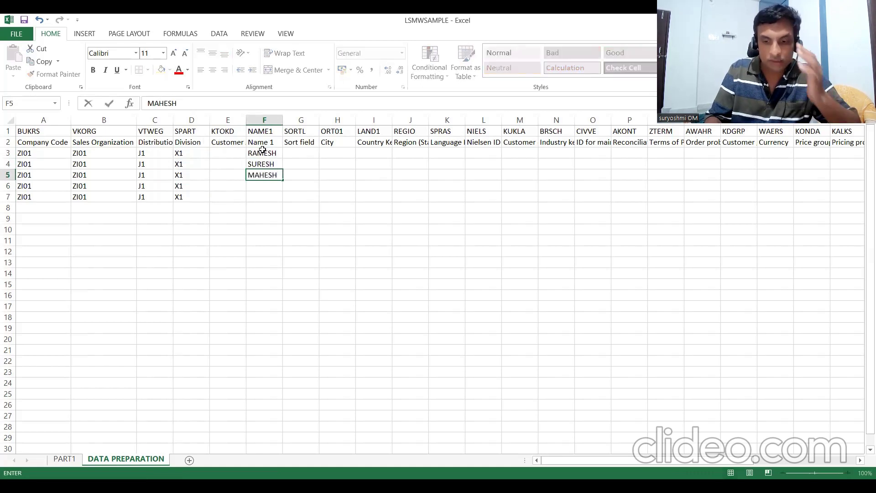
key("Return")
type("VINAY")
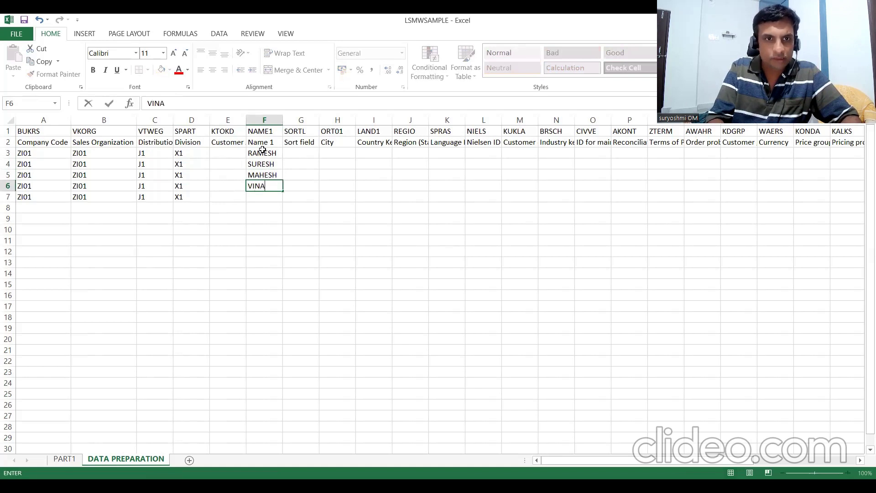
key("ctrl+Return")
type("R")
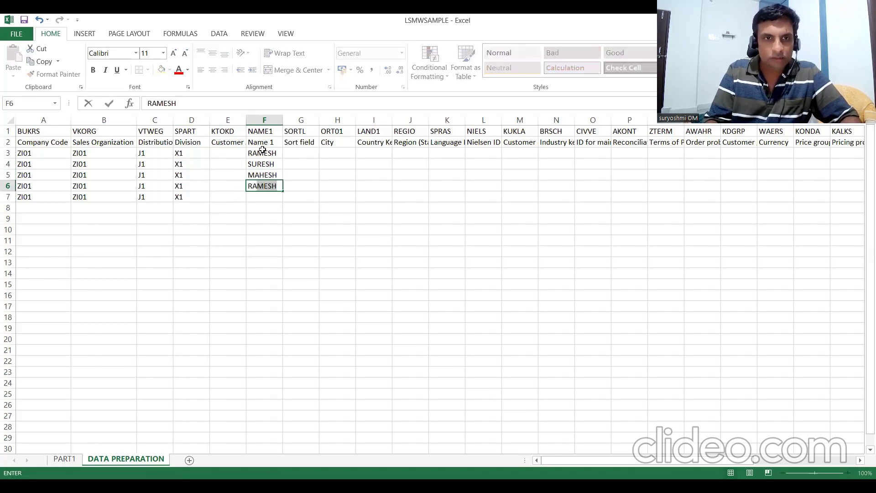
key("BackSpace")
type("AHUL")
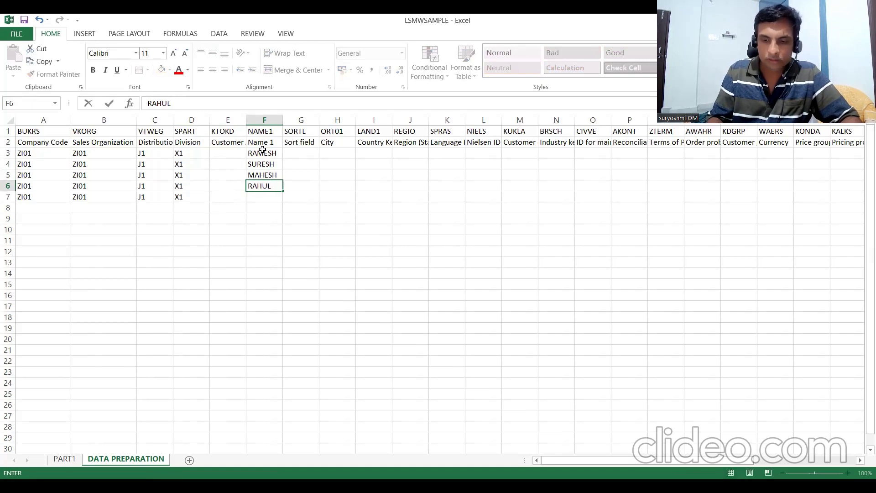
key("Return")
type("VI")
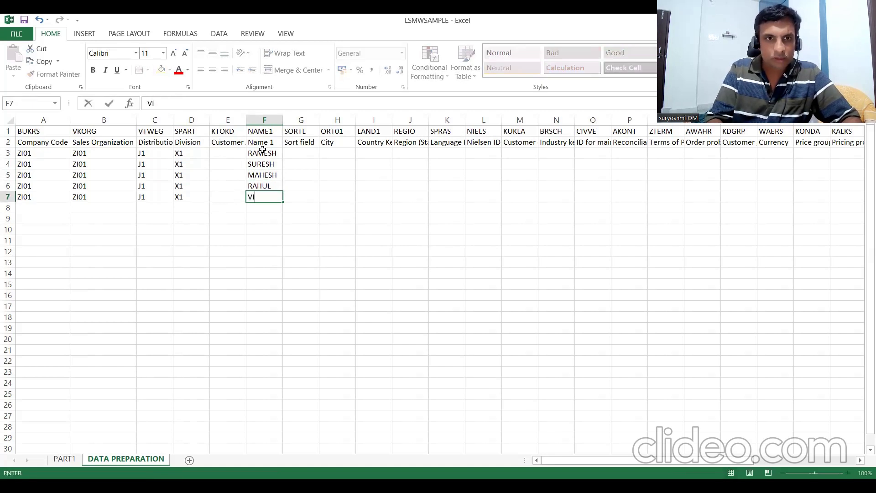
type("NAY")
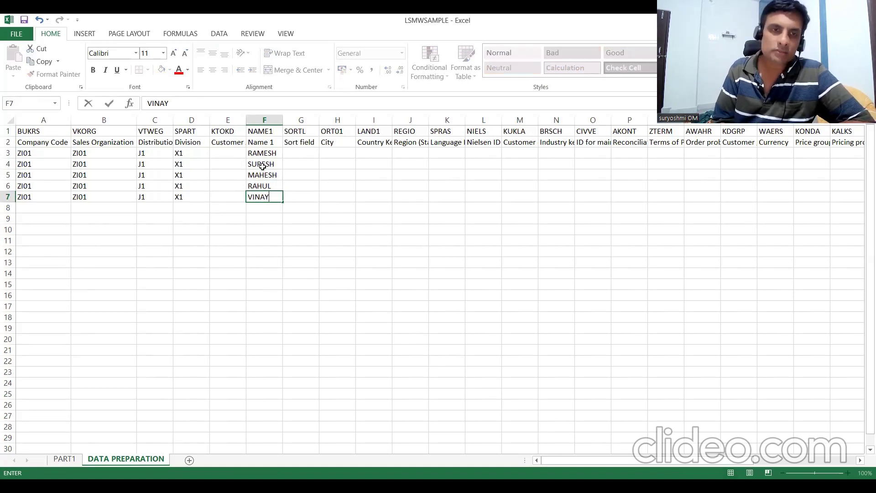
Enter WIN as the Sort field in G3 through G7.
left_click(300, 150)
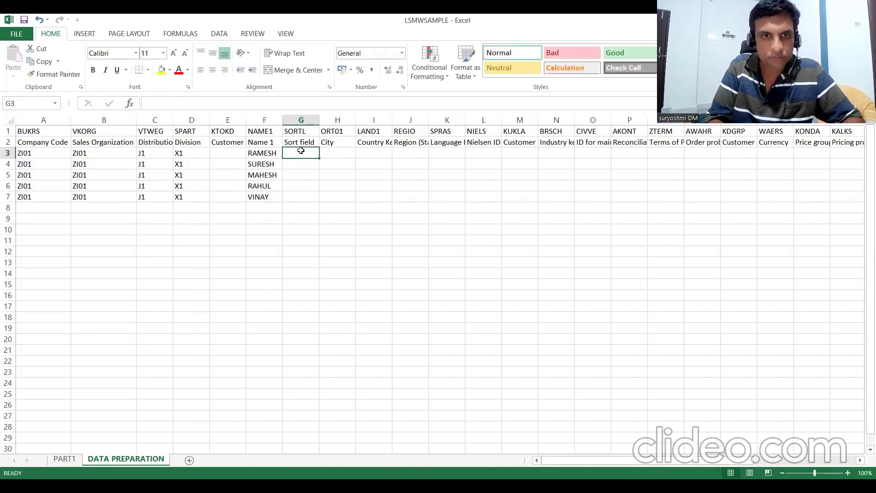
type("J")
key("BackSpace")
type("WIN")
key("Return")
type("WIN")
key("Return")
type("WIN")
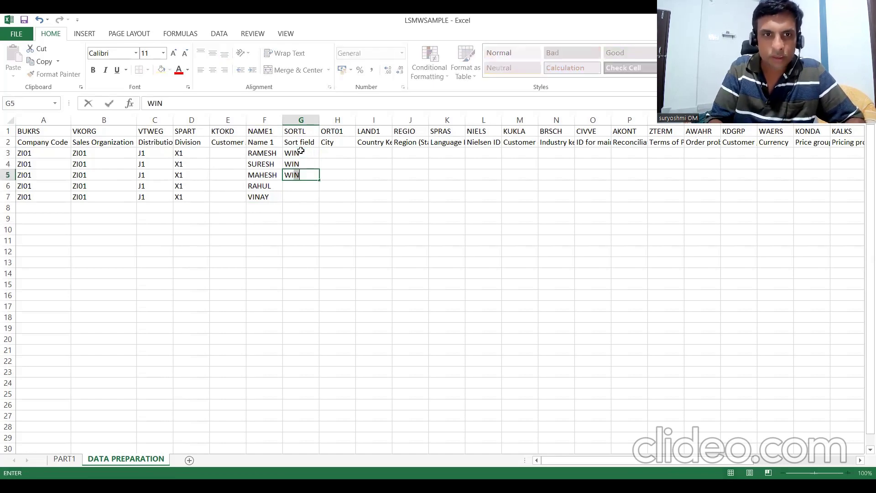
key("Return")
type("WIN")
key("Return")
type("WIN")
key("Return")
key("Up")
key("Up")
key("Up")
key("Up")
key("Up")
key("Right")
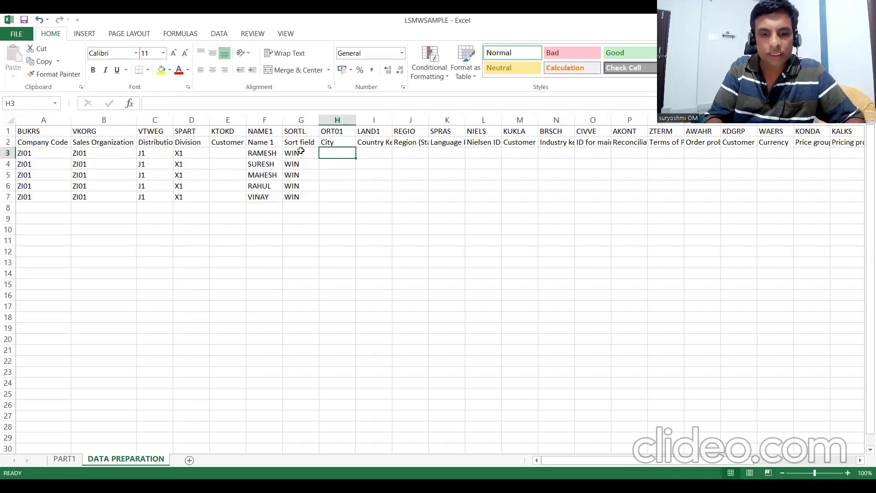
Fill the City column with HABURG, FRANKFURT three times, and HABURG, widening it to fit.
type("HABURG")
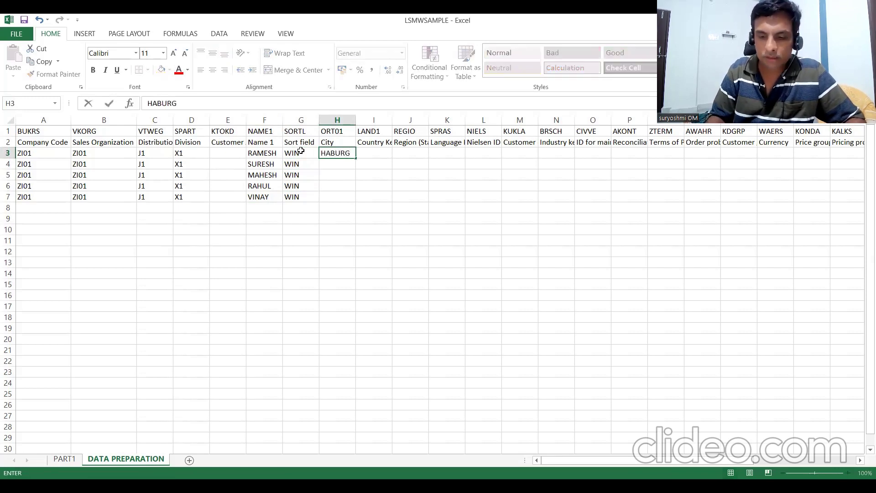
key("Return")
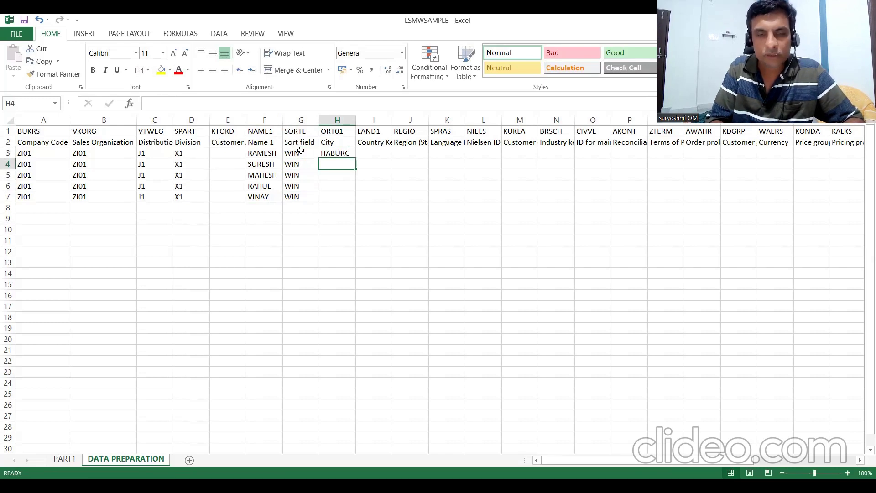
type("FRAN")
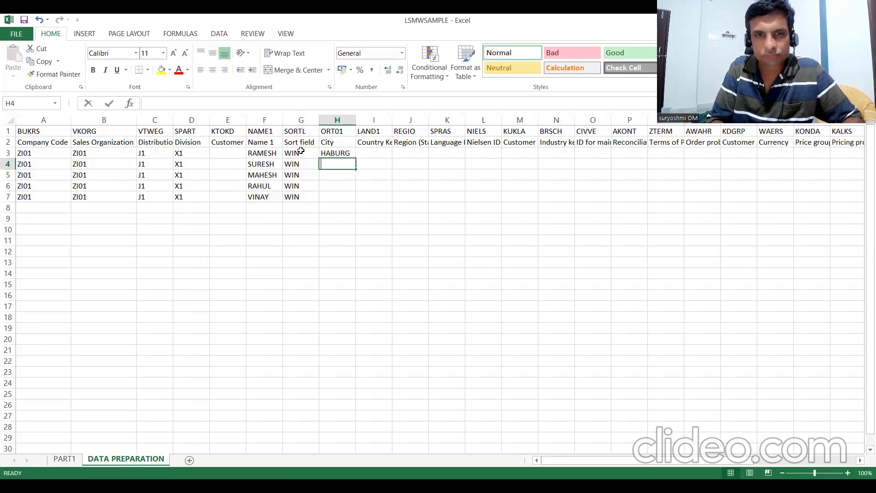
type("K")
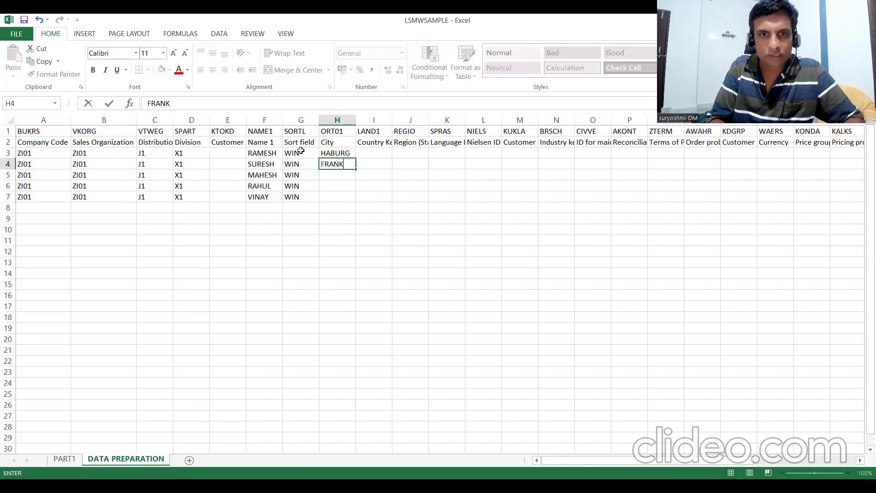
type("FURT")
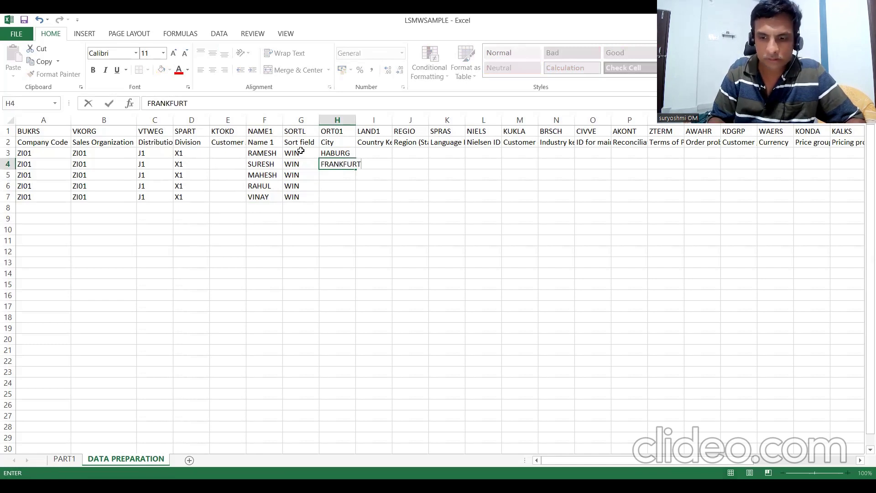
key("BackSpace")
key("BackSpace")
key("BackSpace")
key("BackSpace")
type("FURT")
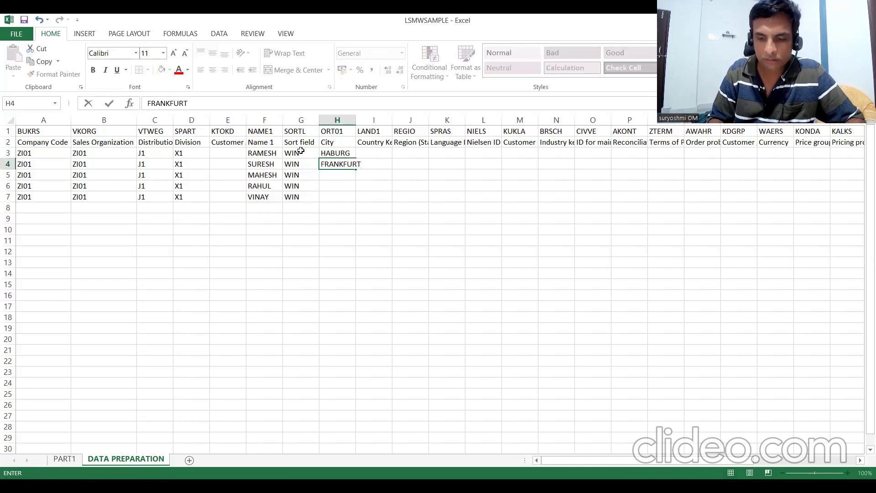
key("Return")
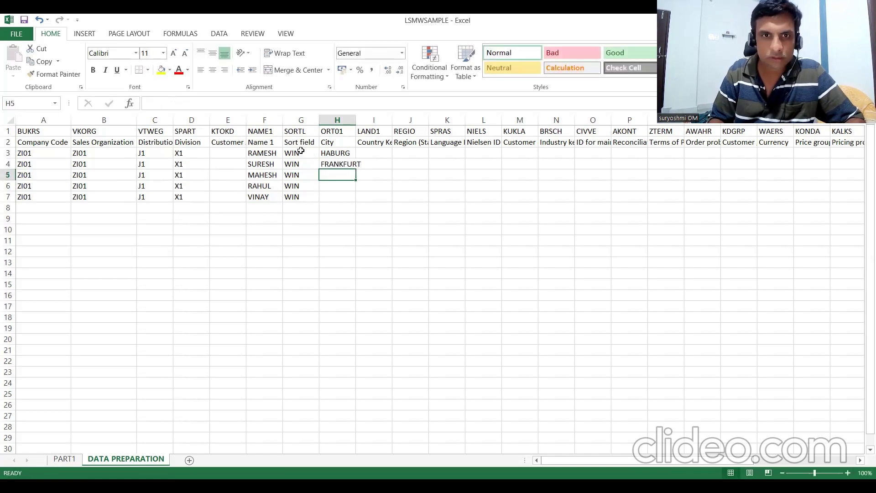
double_click(356, 118)
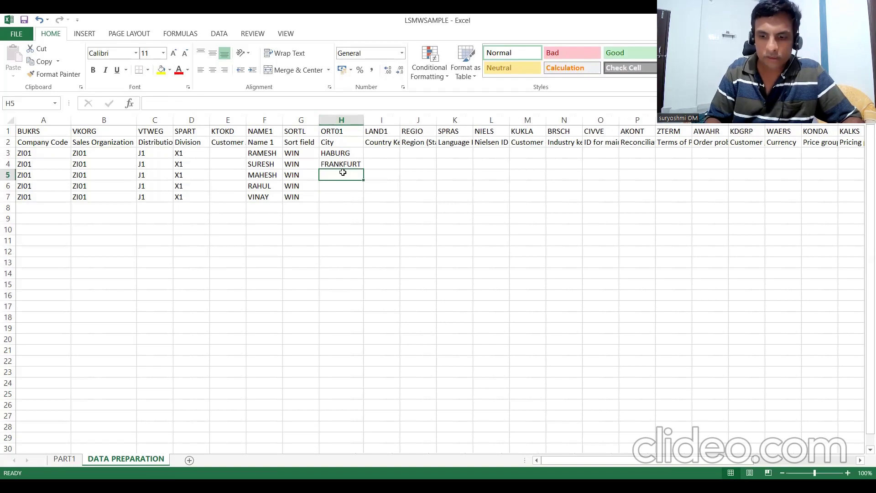
key("Up")
key("Up")
key("shift+Down")
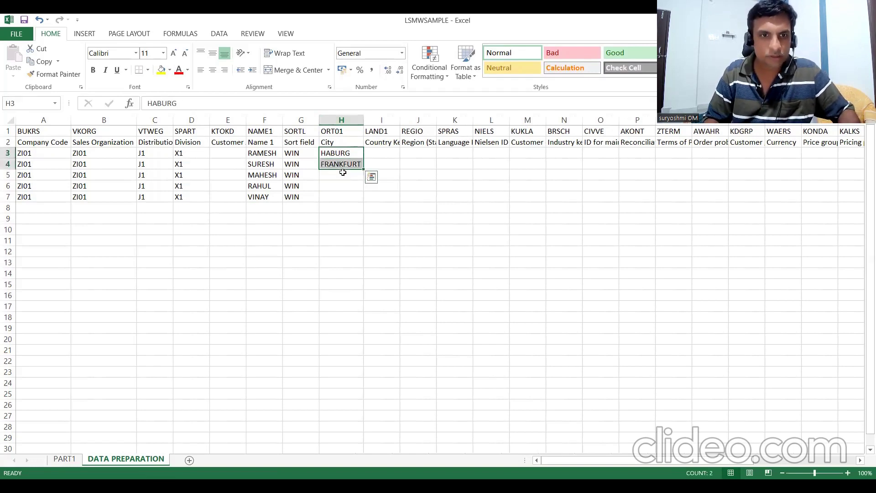
key("Down")
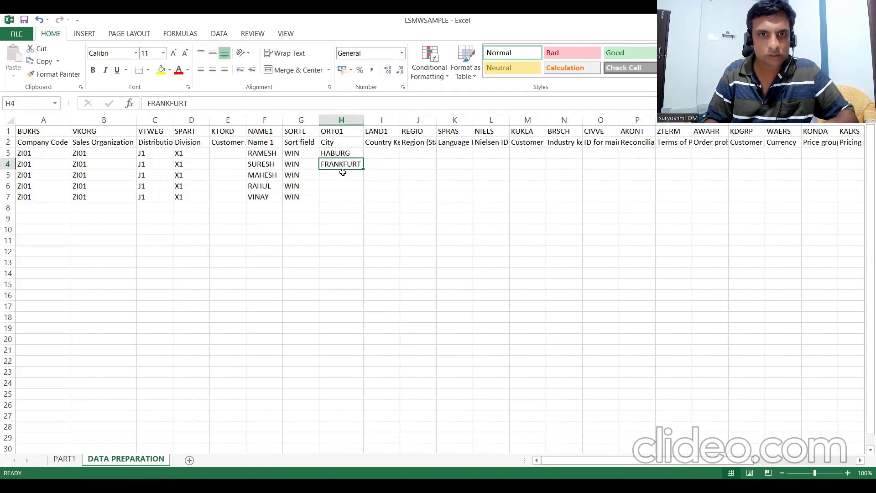
key("ctrl+c")
key("Down")
key("ctrl+v")
key("Down")
key("ctrl+v")
key("Down")
key("Escape")
type("HABURG")
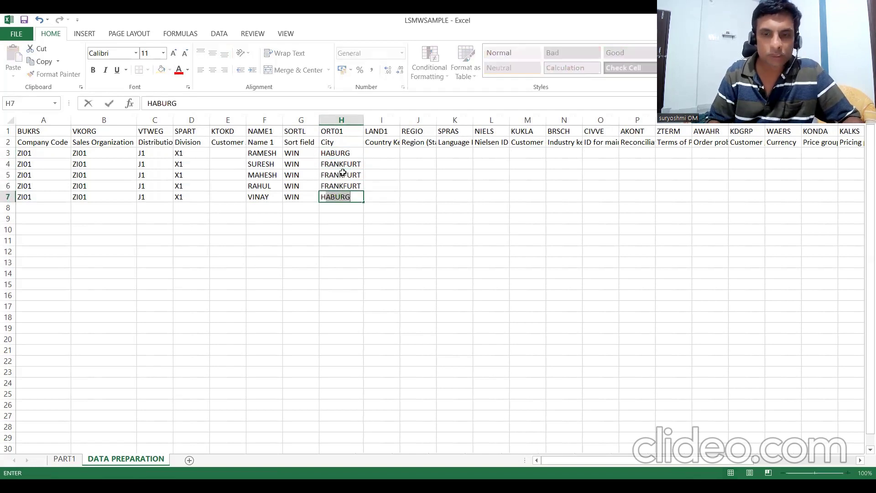
key("Up")
key("Up")
key("Up")
key("Down")
key("Down")
key("Down")
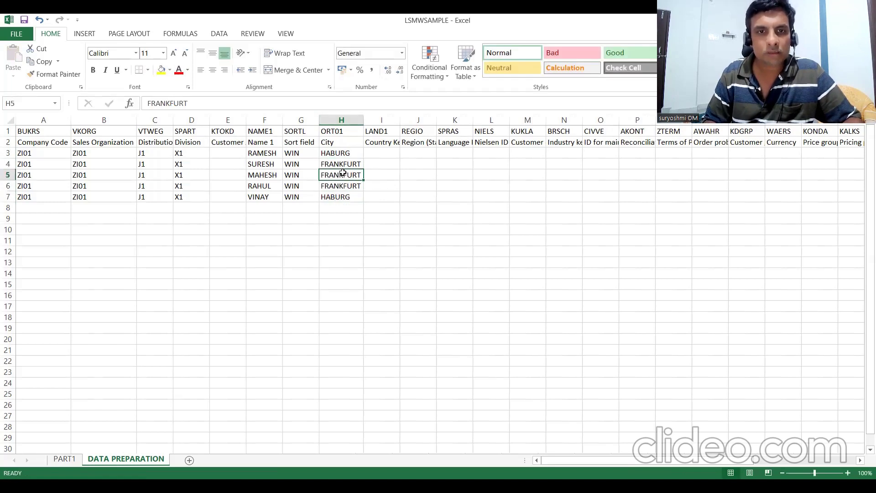
key("Up")
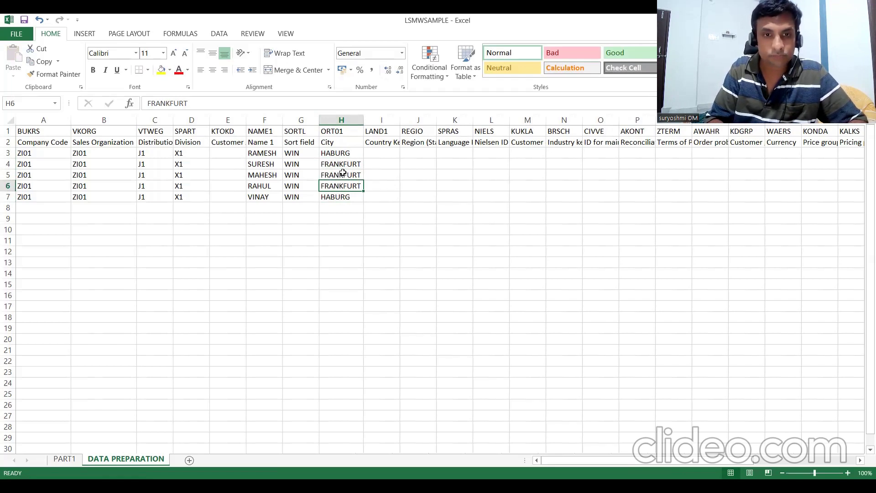
Replace the H6 city with KOLKOTA, keeping HABURG in H7.
type("KOLKOTA")
key("Return")
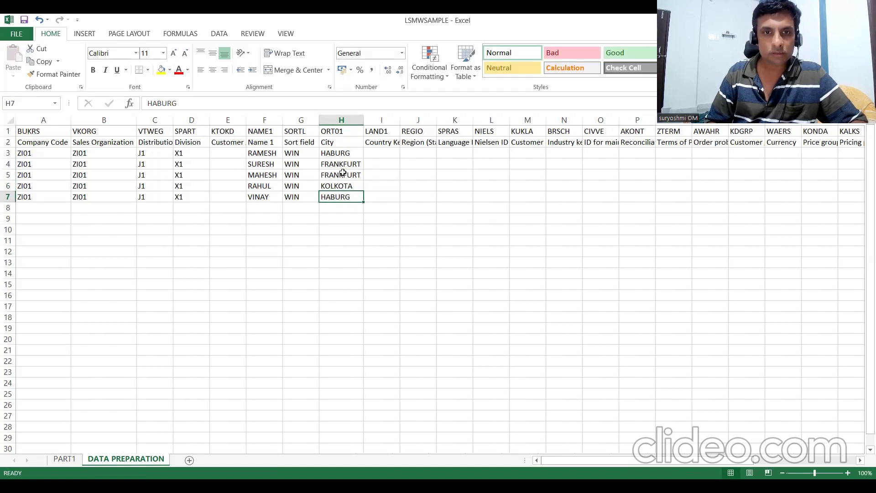
key("Up")
key("Down")
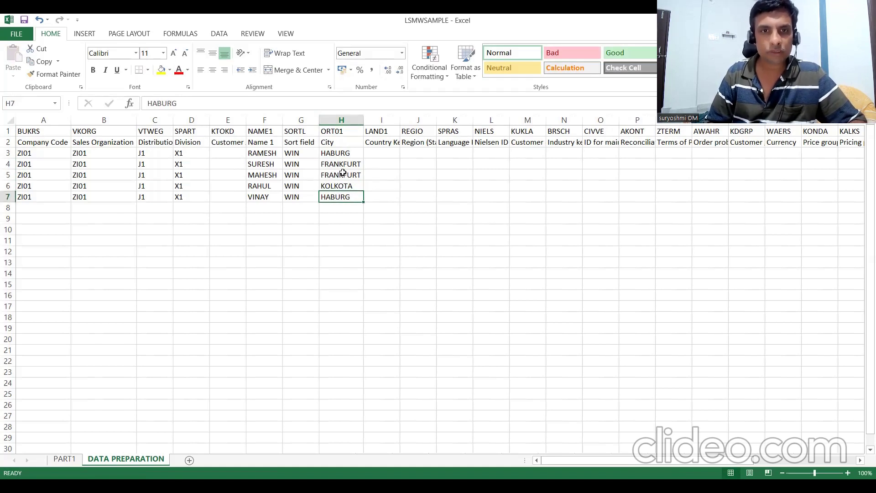
type("H")
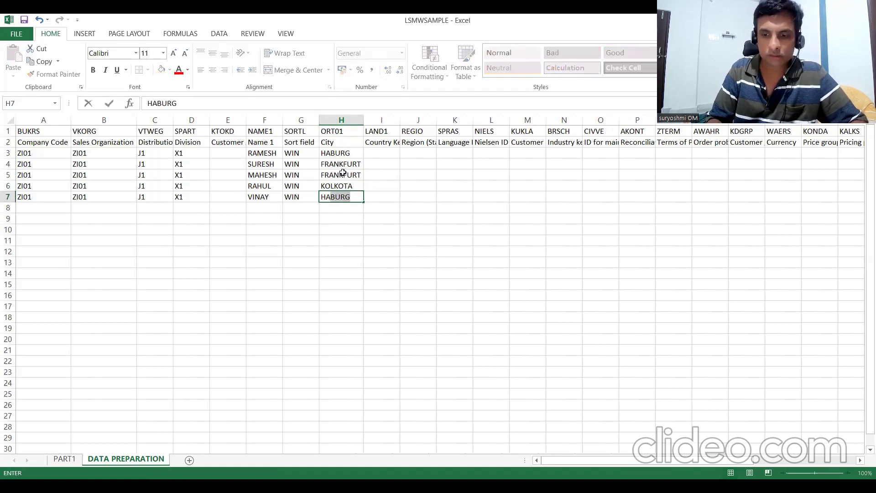
key("Up")
key("Up")
key("Up")
key("Up")
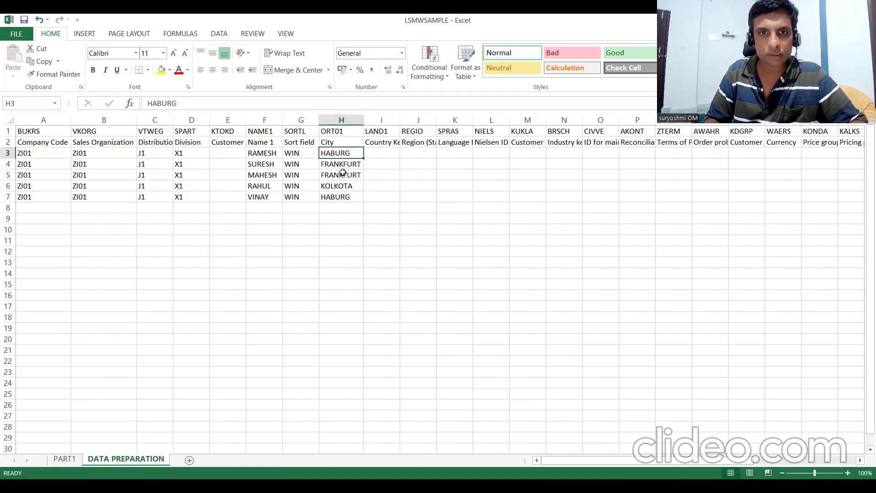
Enter country key DE in I3, then start the /OXD03 customer display command in SAP.
key("Right")
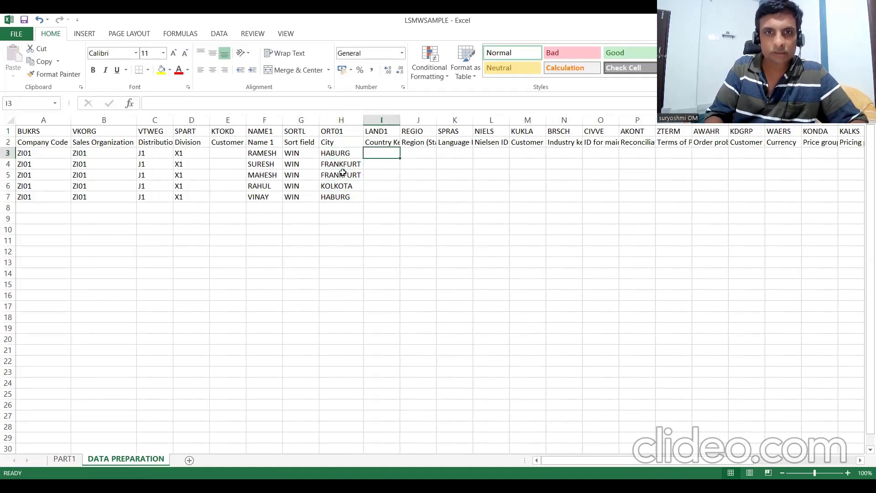
type("DE")
key("Return")
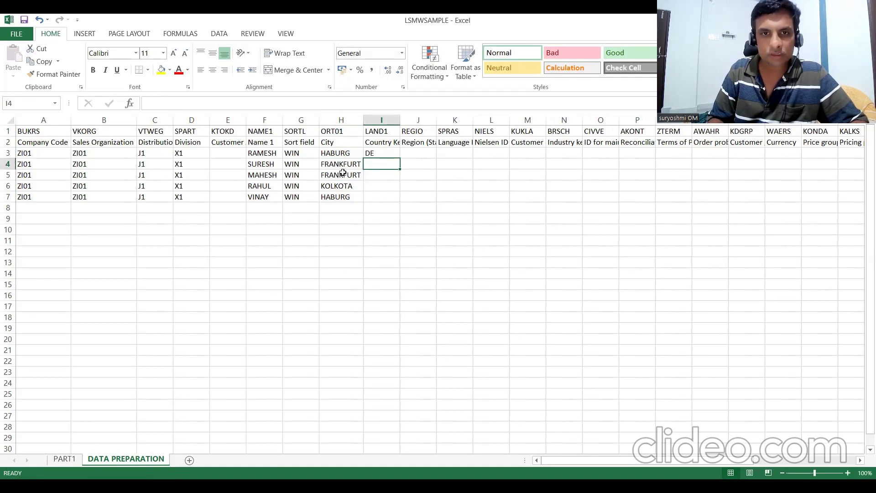
key("Up")
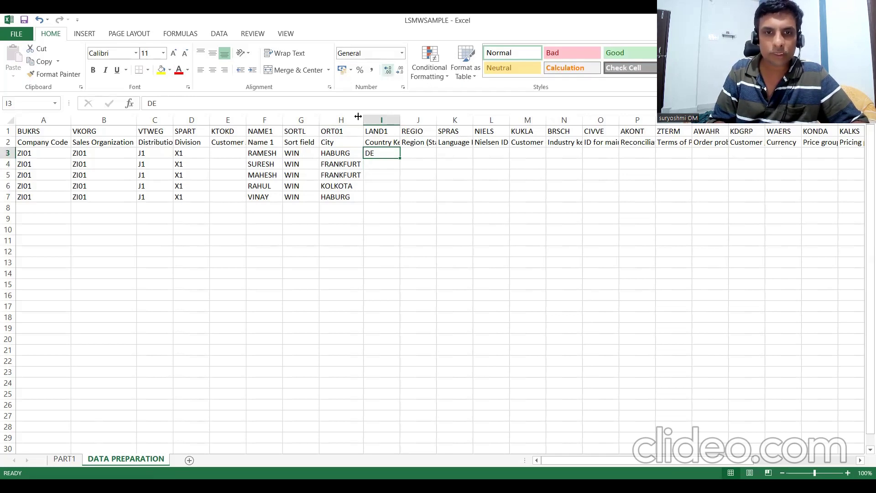
key("alt+Tab")
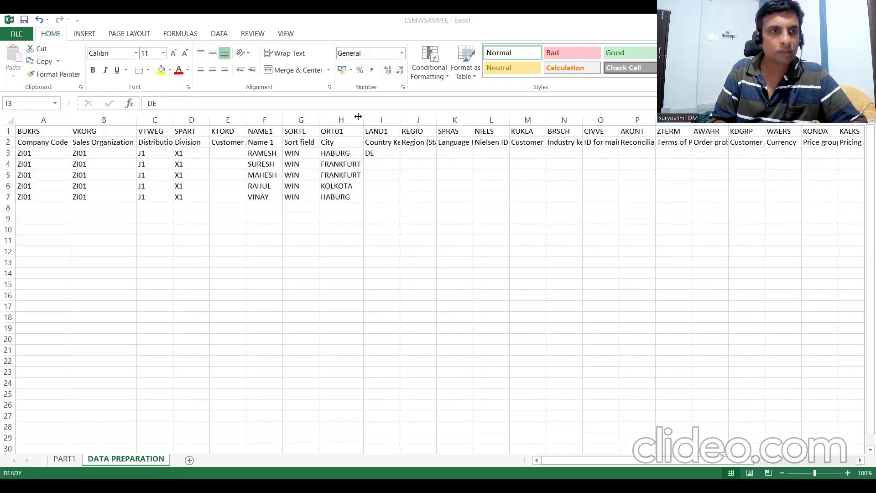
type("/OXD")
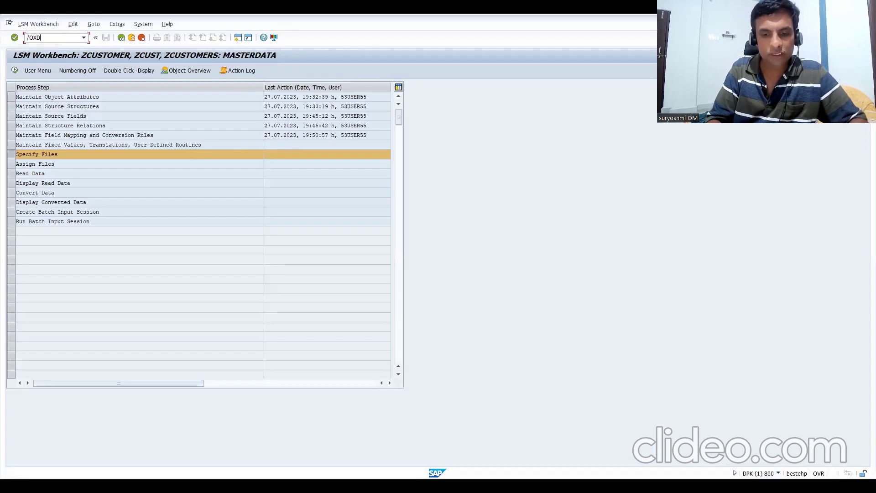
type("0")
Open the customer display in a new SAP session and view the country key list.
key("Return")
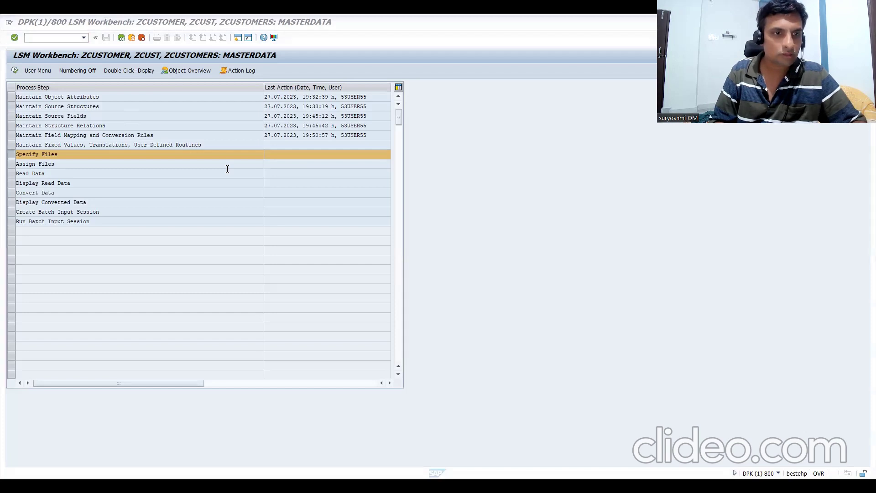
left_click(90, 247)
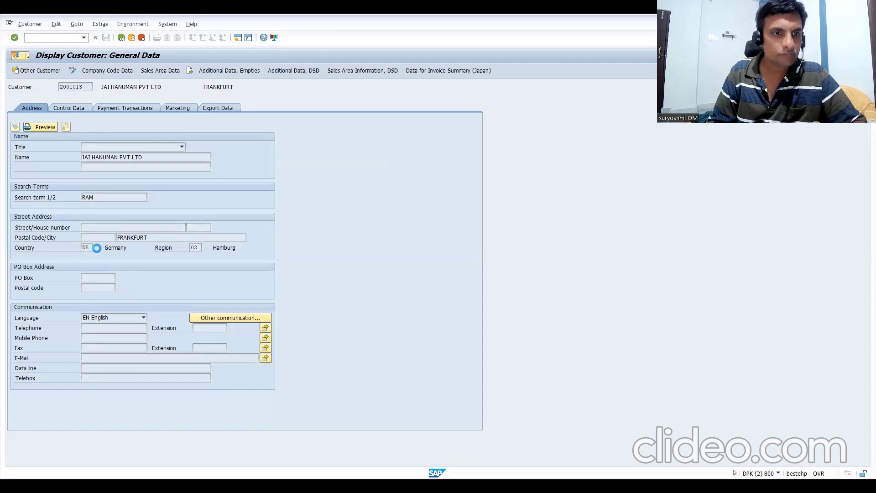
left_click(96, 248)
left_click(275, 190)
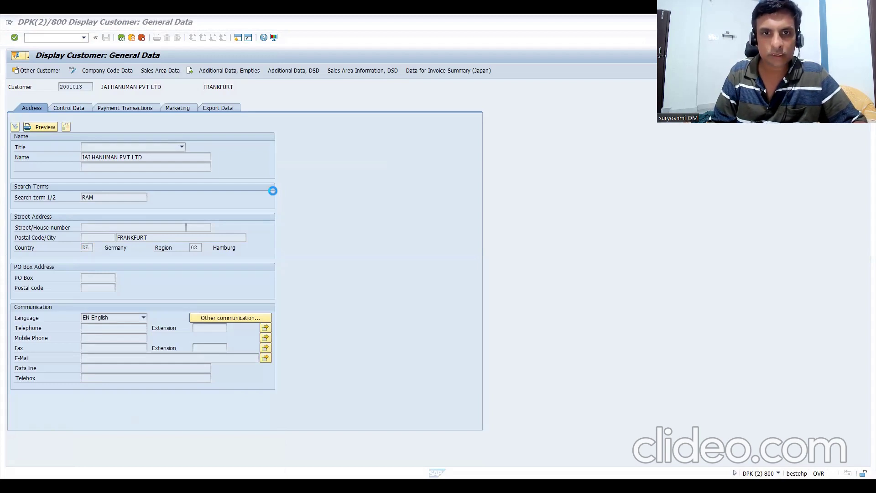
Back in Excel, enter country key DE in I4.
key("alt+Tab")
key("Return")
type("DE")
key("Return")
Complete the country keys: DE in I5, IN in I6, DE in I7.
type("DE")
key("Return")
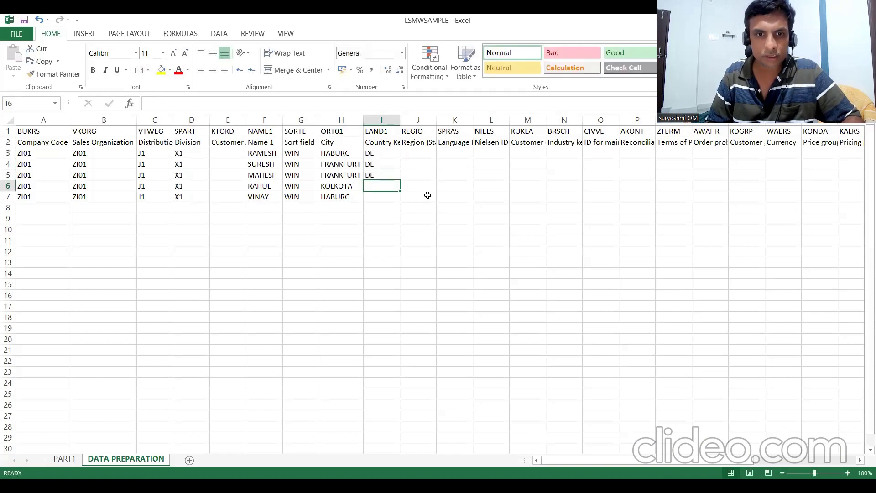
type("IN")
key("Return")
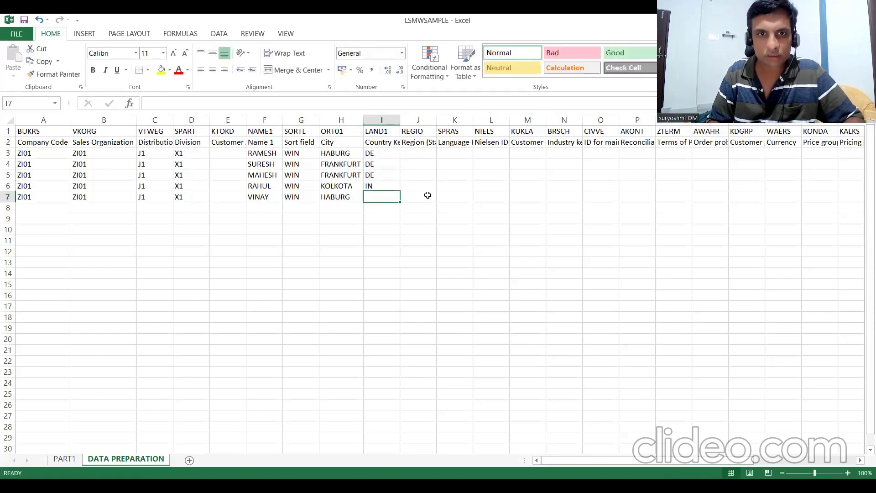
type("DE")
key("Up")
key("Up")
key("Up")
key("Up")
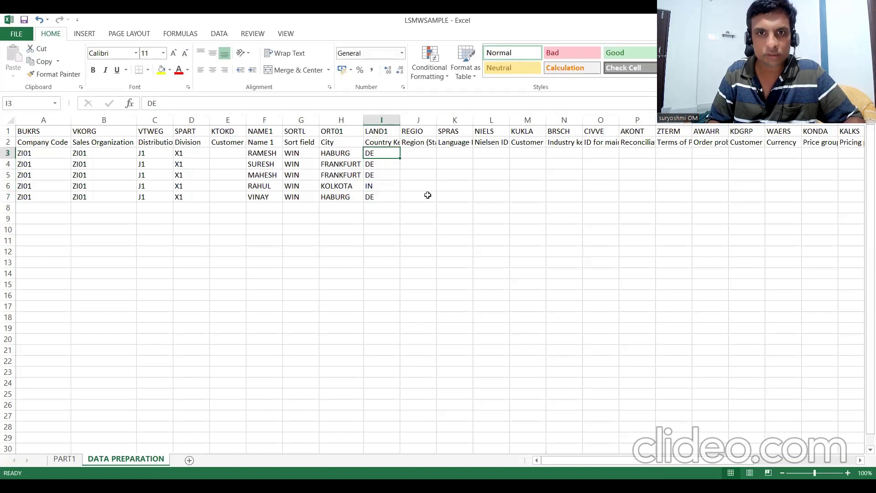
Enter region 01 in J3.
key("Right")
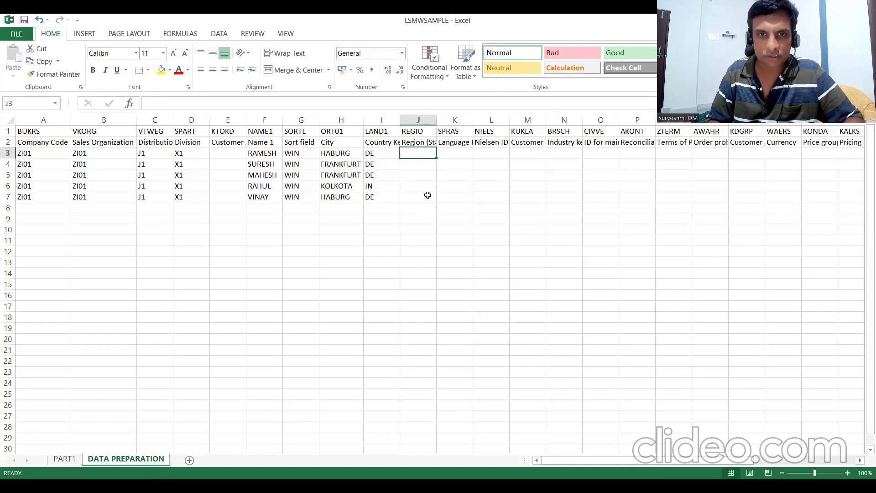
type("1")
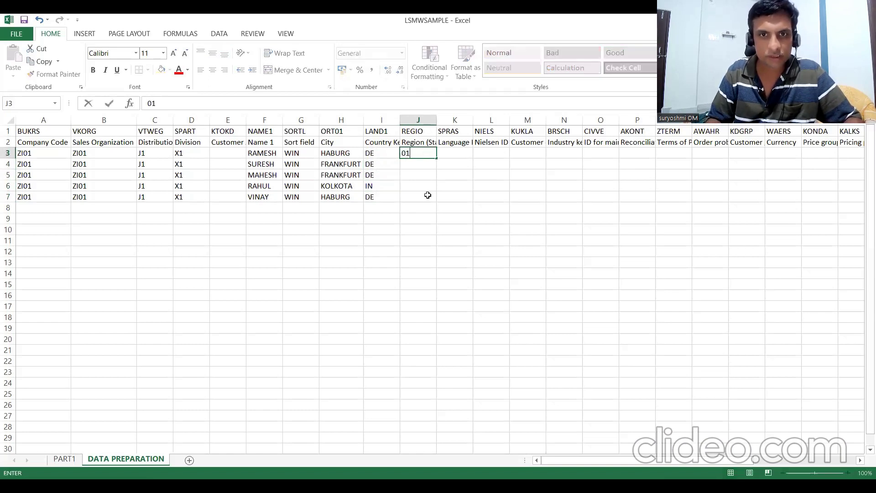
key("Return")
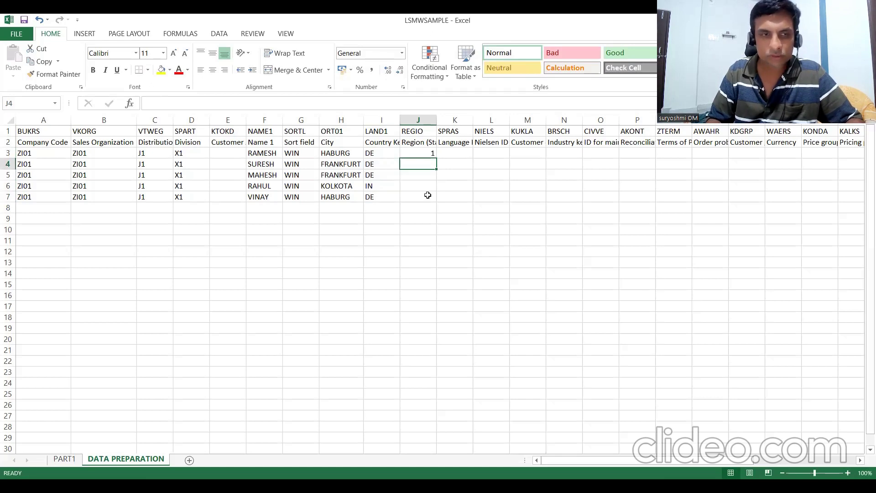
Format the table's rows 1–7 across all header columns as Text.
left_click(25, 129)
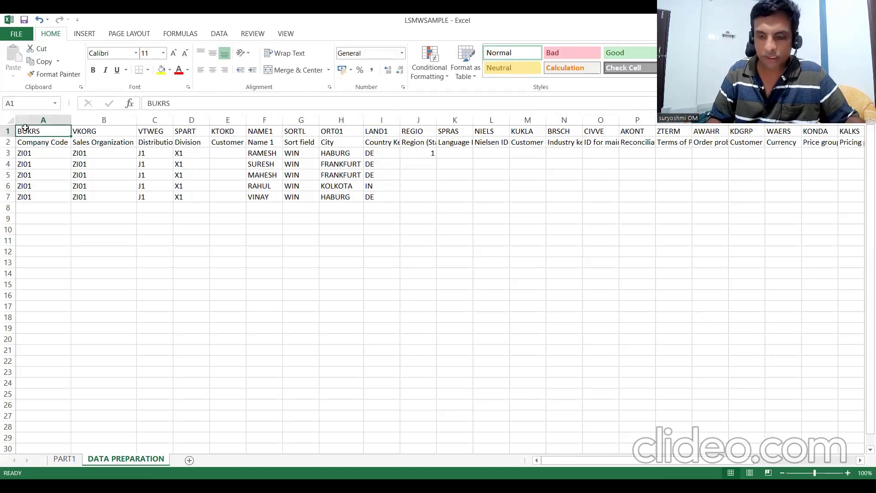
key("shift+Down")
key("shift+Down")
key("shift+Down")
key("shift+Down")
key("shift+Down")
key("shift+Down")
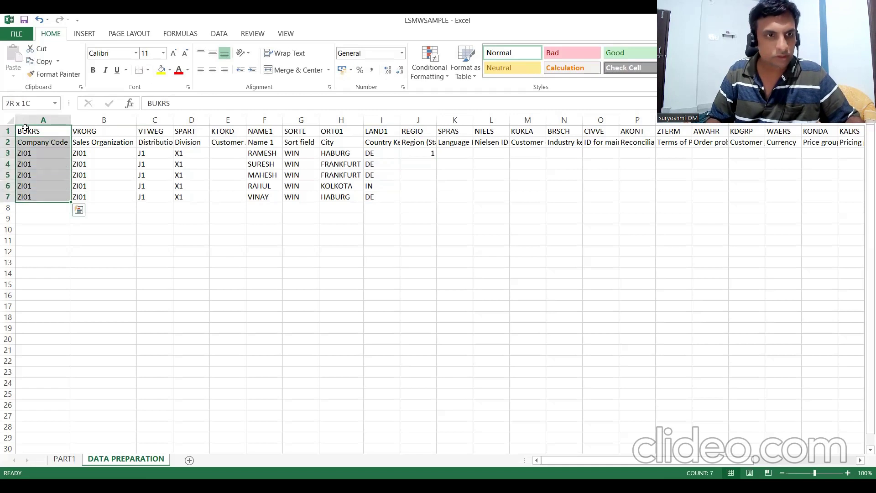
key("ctrl+shift+Right")
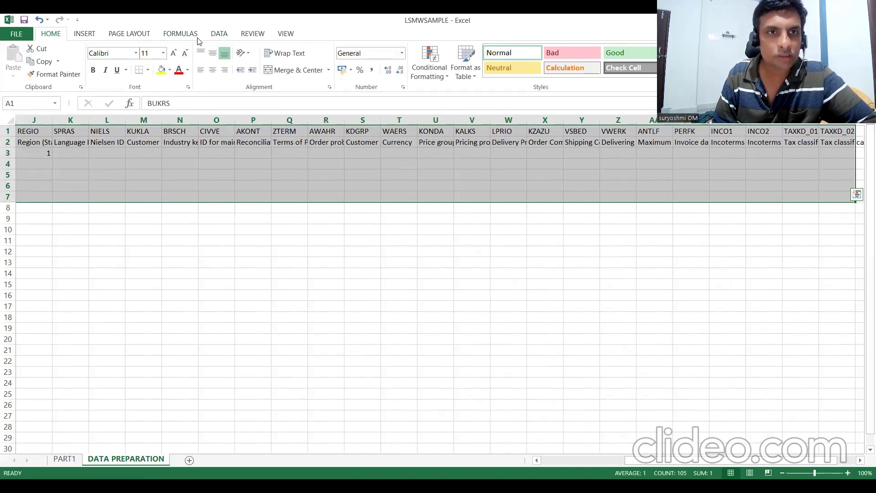
scroll(198, 41, "down", 4)
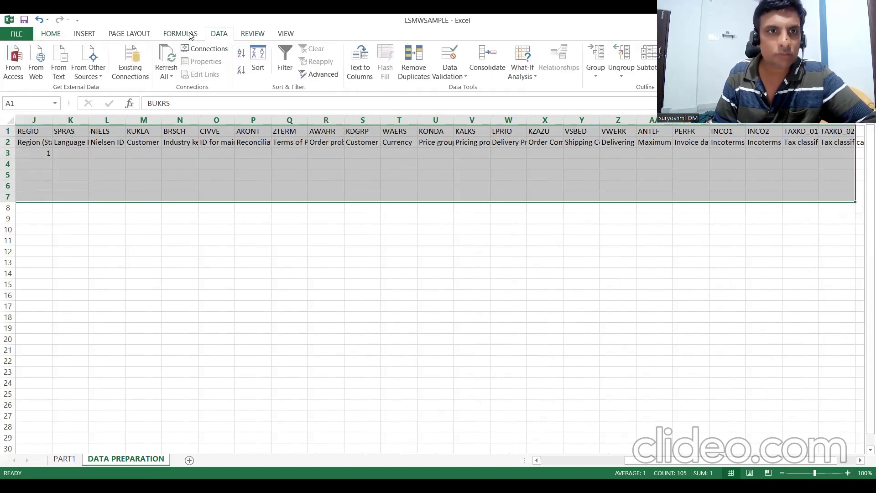
left_click(52, 36)
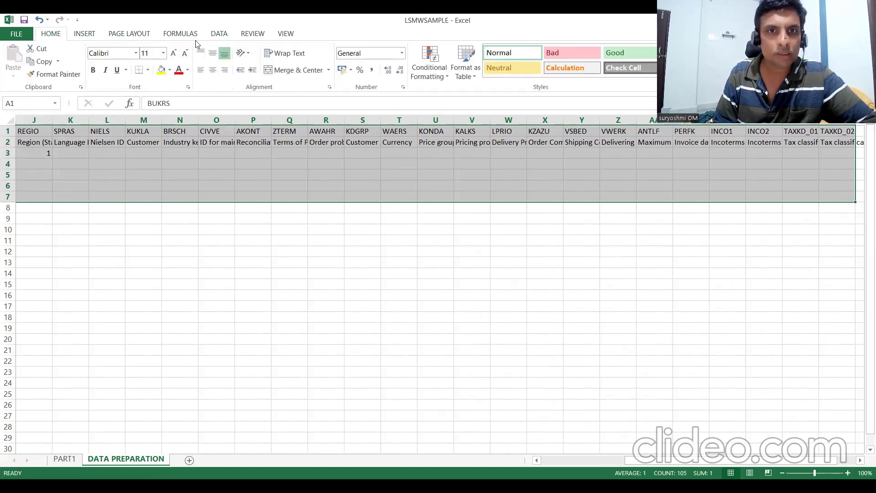
key("alt+h")
type("n")
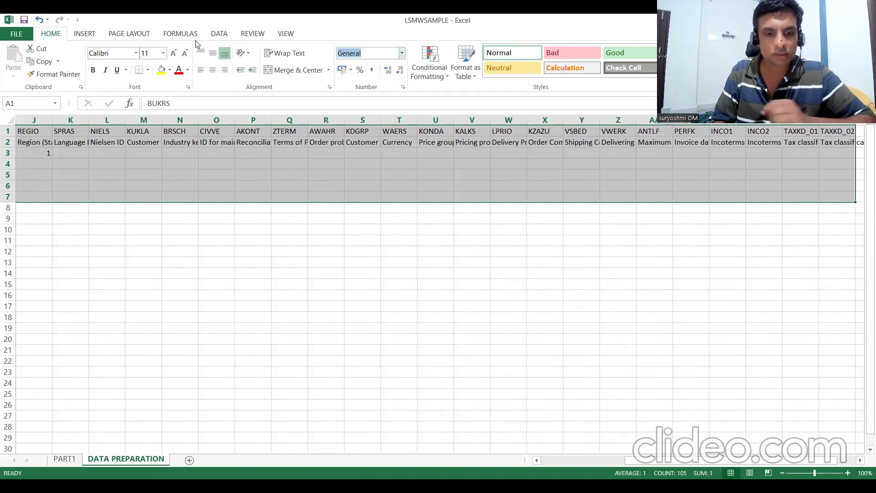
type("Text")
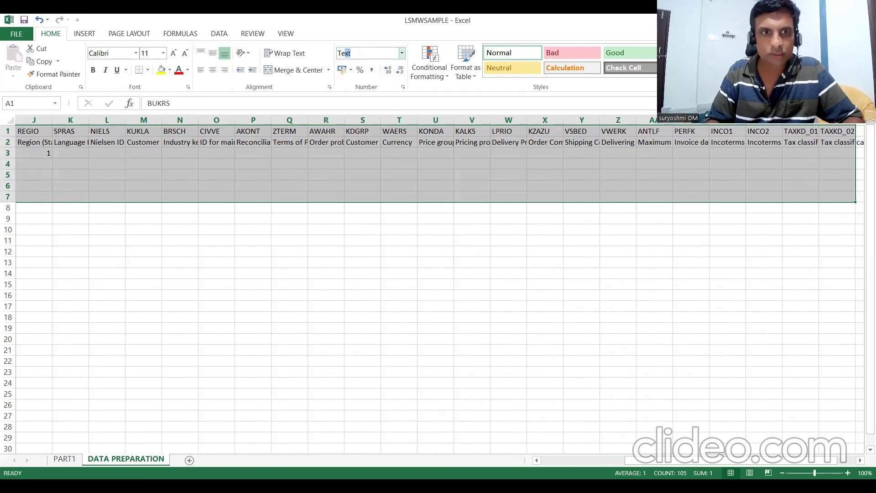
key("Return")
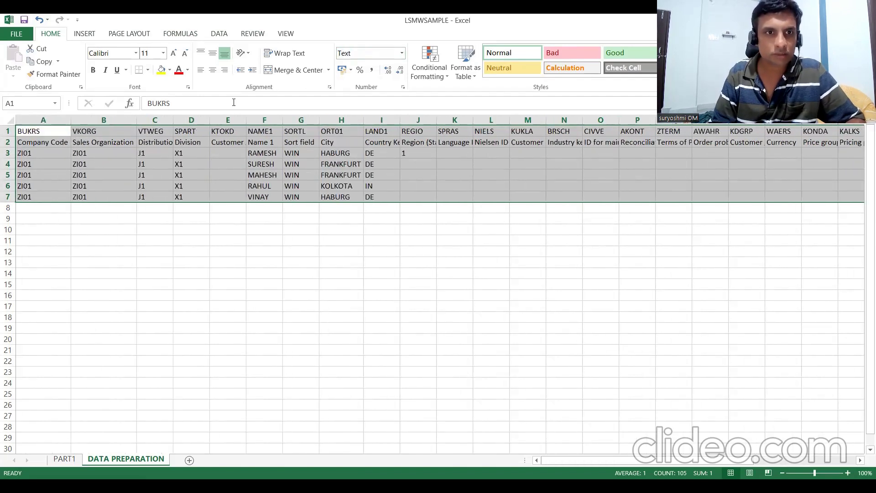
Re-enter region 01 in J3 so it keeps its leading zero.
left_click(427, 161)
left_click(425, 154)
type("01")
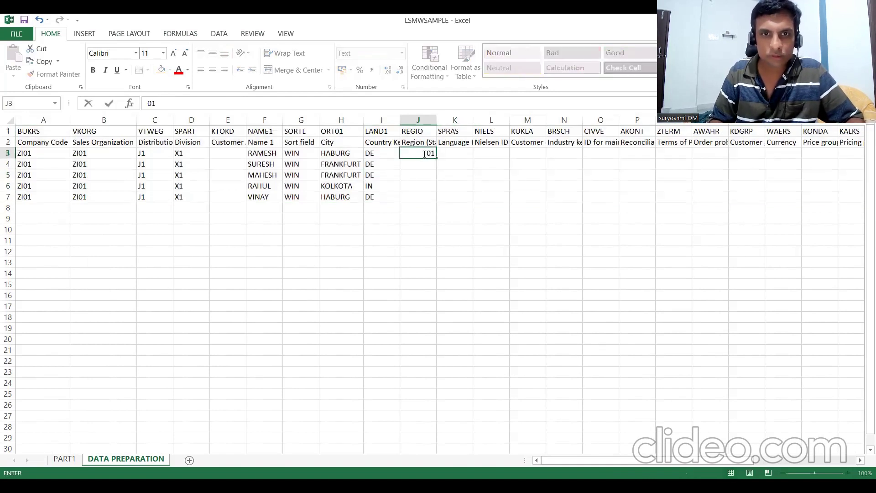
key("Return")
Enter regions 02, 02, 10 and 01 in J4 through J7.
type("02")
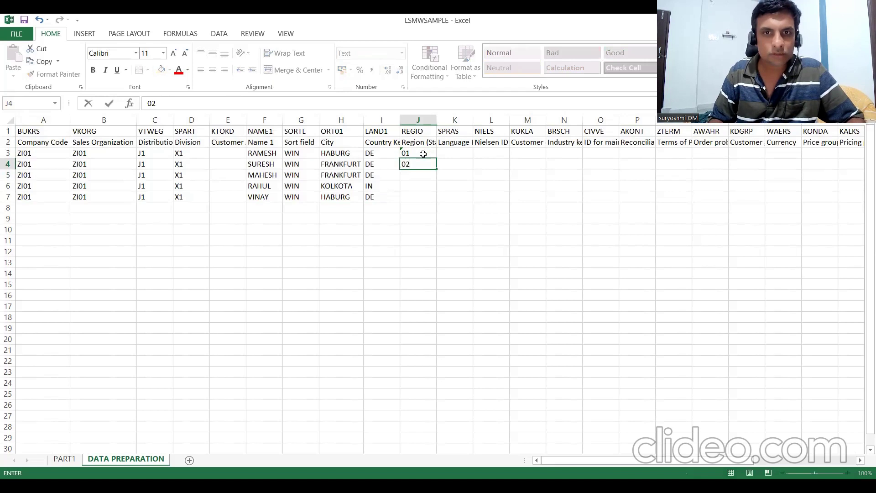
key("Return")
type("02")
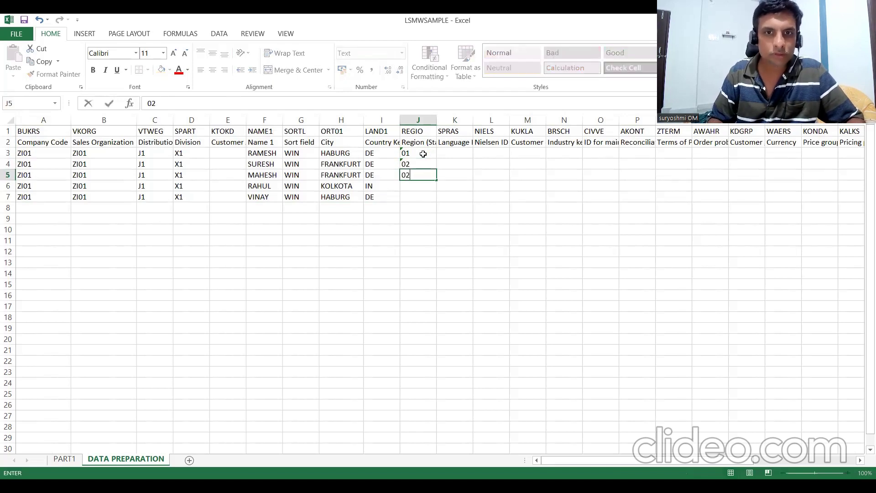
key("Return")
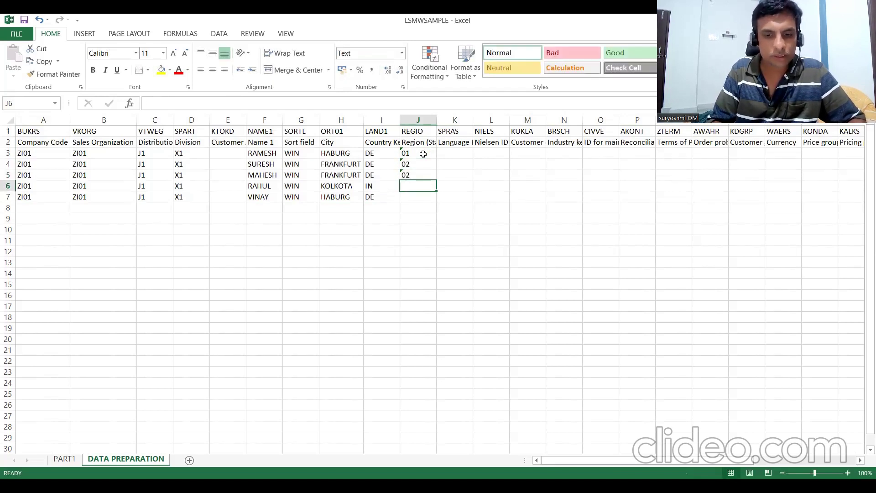
type("10")
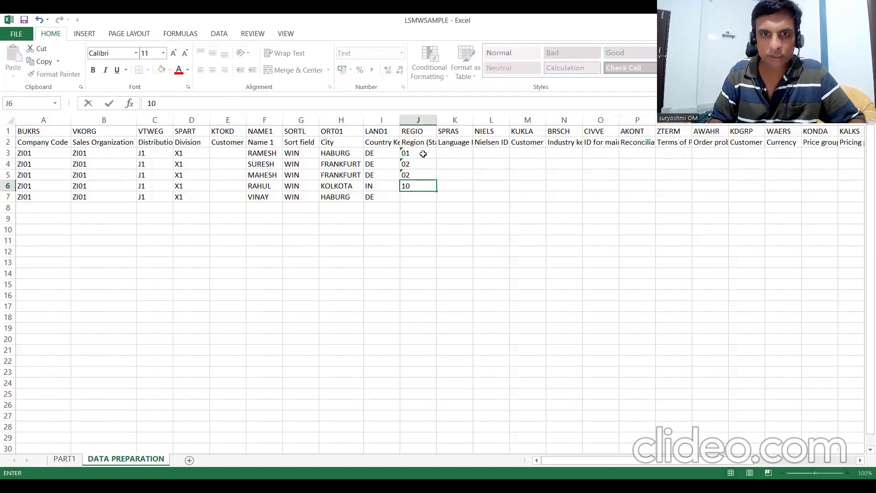
key("Return")
type("0")
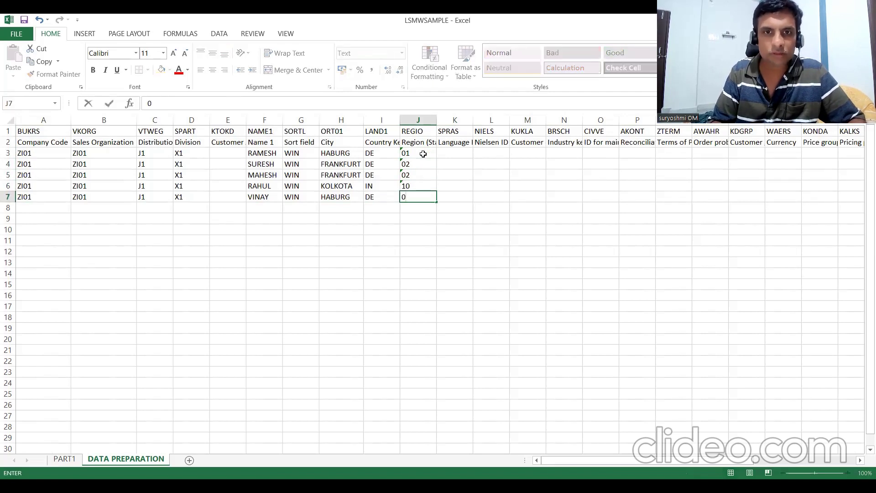
type("1")
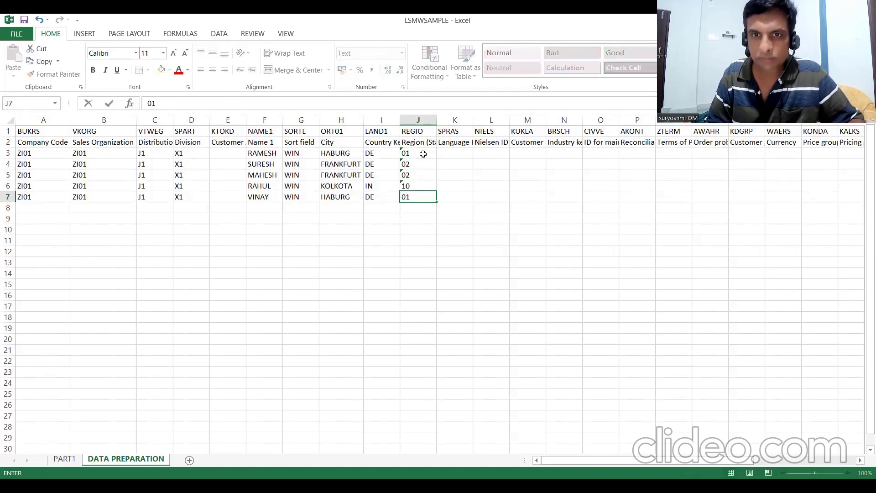
key("Up")
key("Up")
key("Up")
key("Up")
Set the language key to EN in K3 through K7.
key("Right")
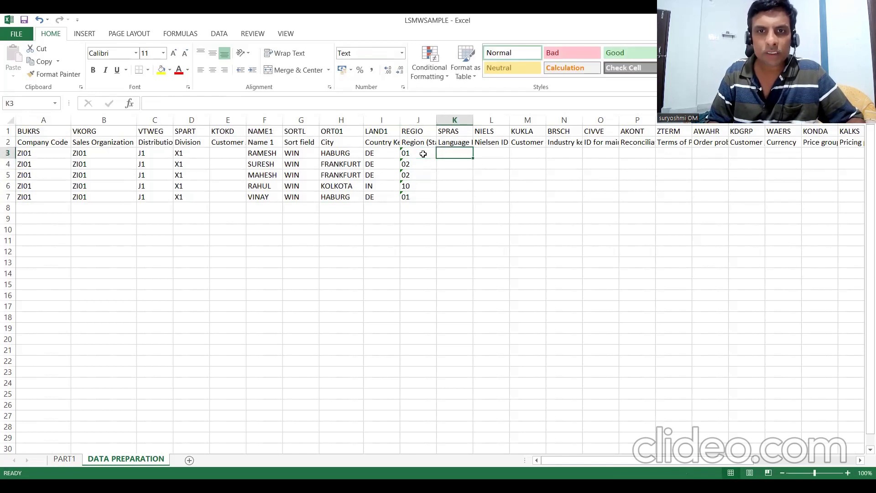
type("EN")
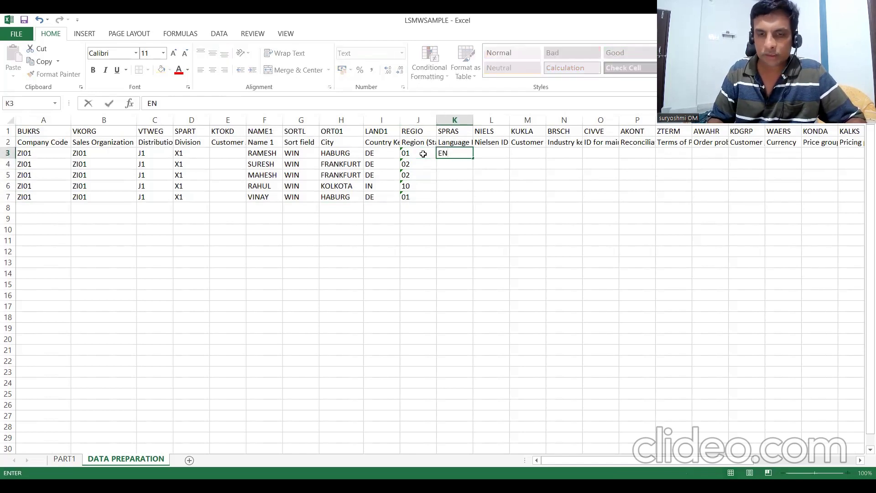
key("Return")
type("EN")
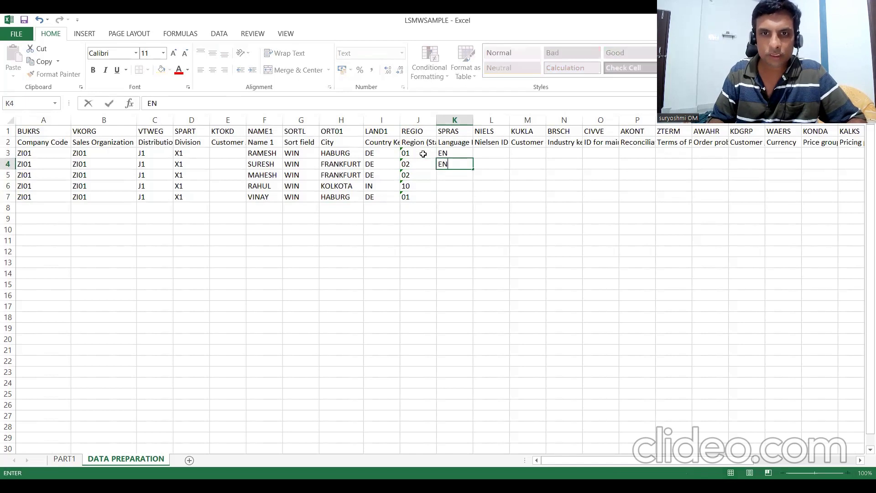
key("Return")
type("EN")
key("Return")
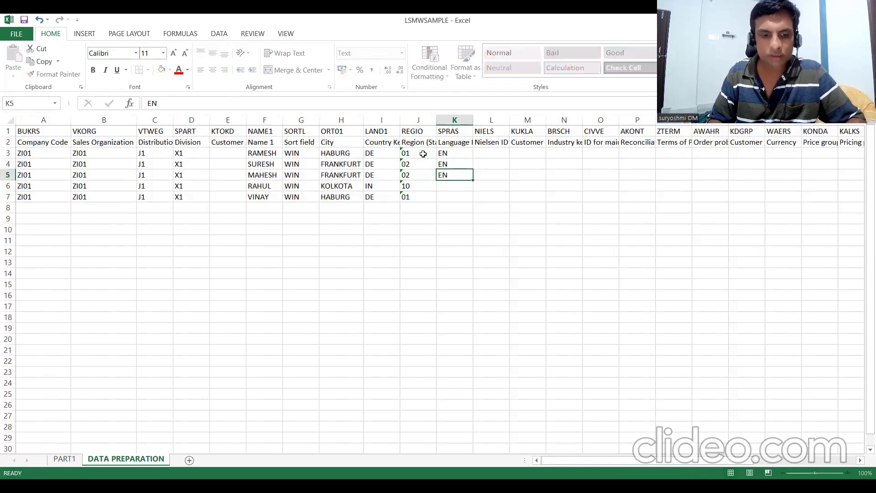
type("EN")
key("Return")
type("EN")
key("Up")
key("Up")
key("Up")
key("Up")
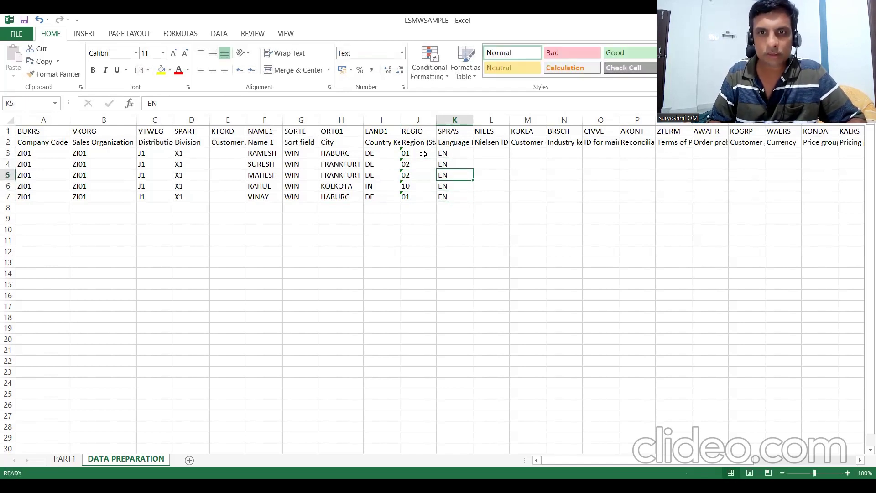
key("Right")
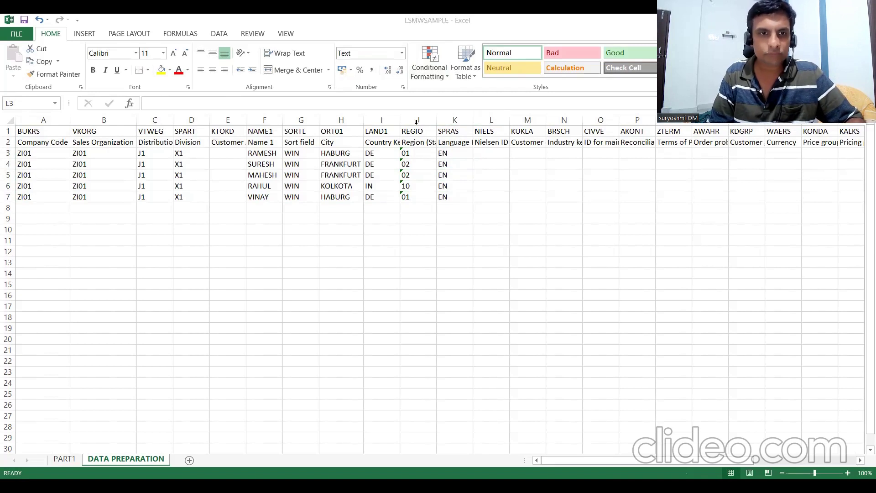
Check the sample SAP customer's Nielsen ID (J0) and its value list on the Marketing tab.
key("alt+Tab")
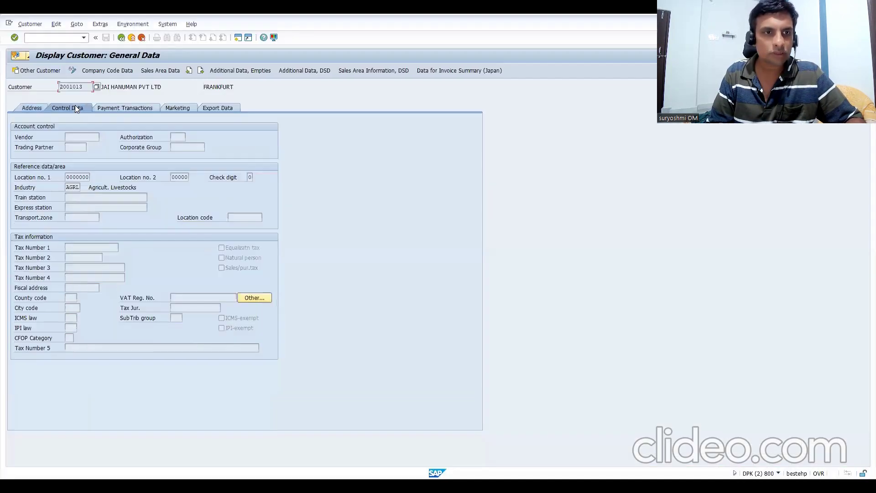
left_click(125, 109)
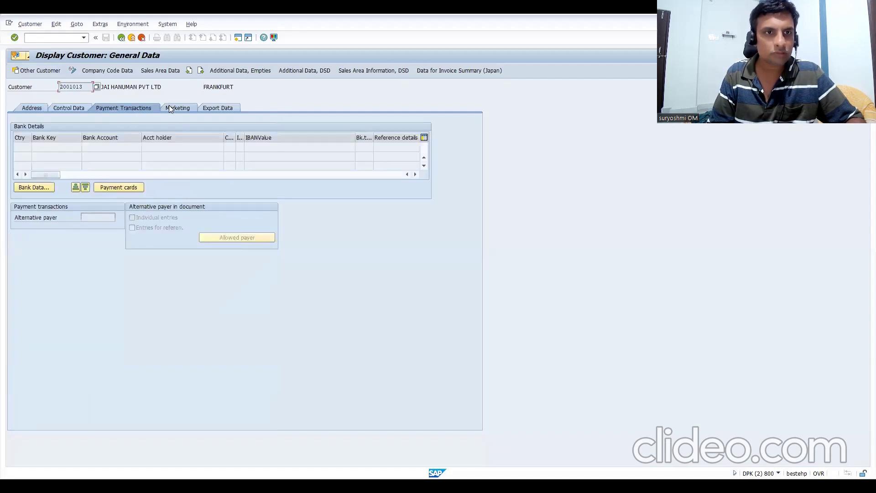
left_click(171, 107)
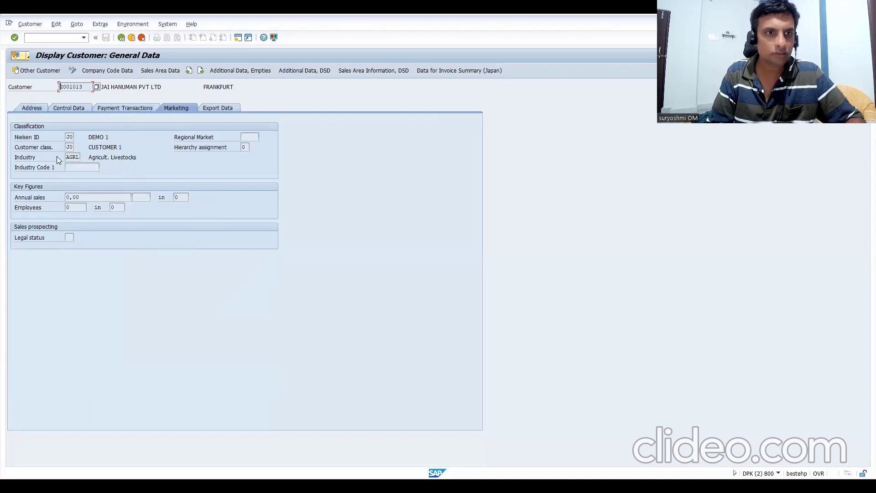
left_click(70, 138)
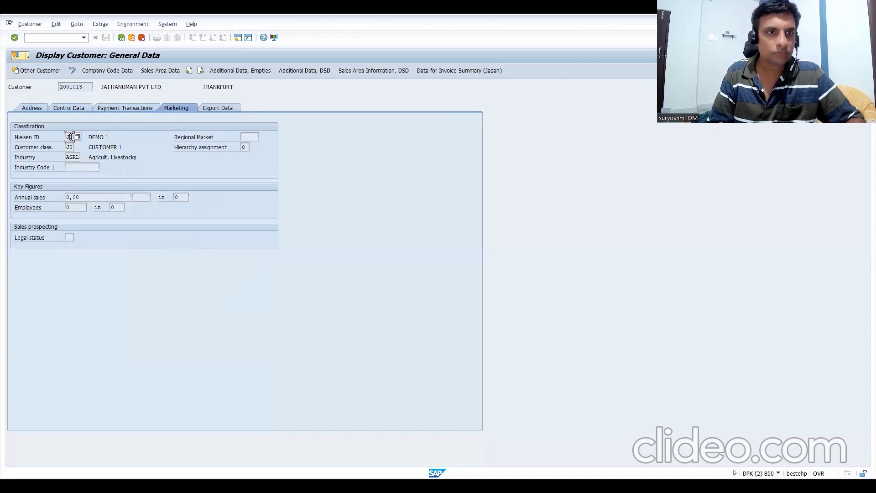
left_click(77, 138)
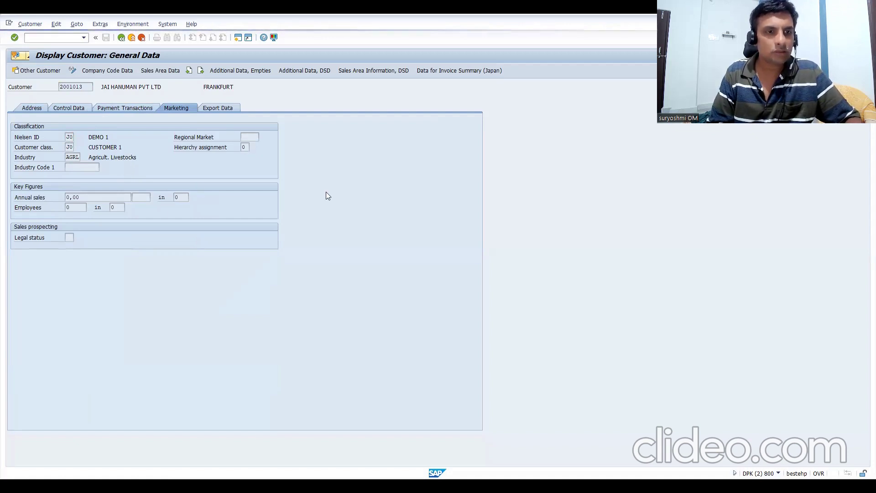
key("Escape")
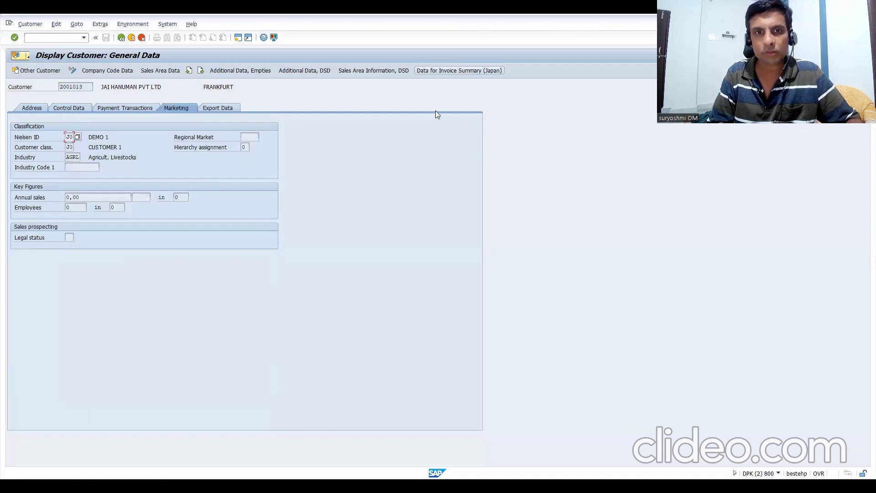
key("alt+Tab")
Enter Nielsen IDs J0, J1, J0, J0, J1 in L3 through L7.
type("J0")
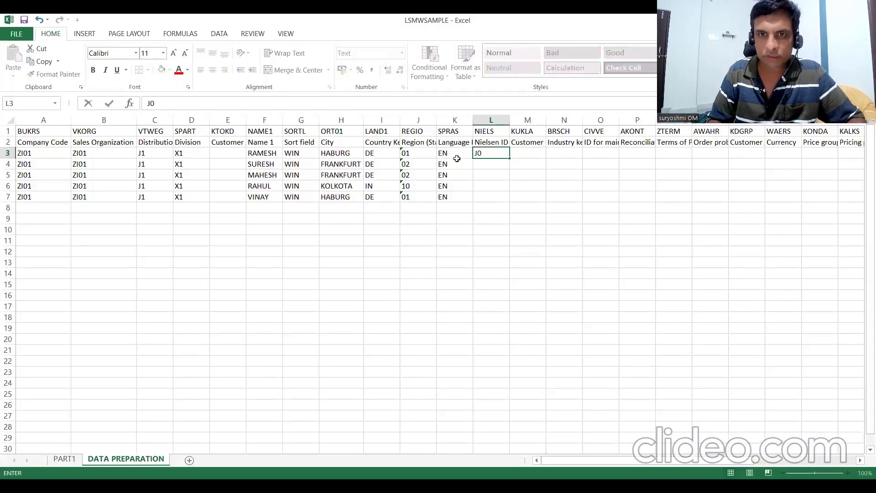
key("Return")
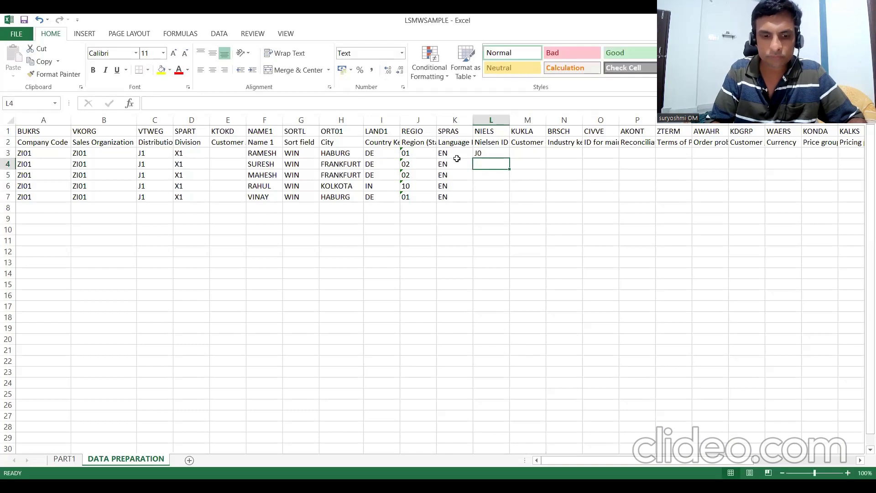
type("J1")
key("Return")
type("J0")
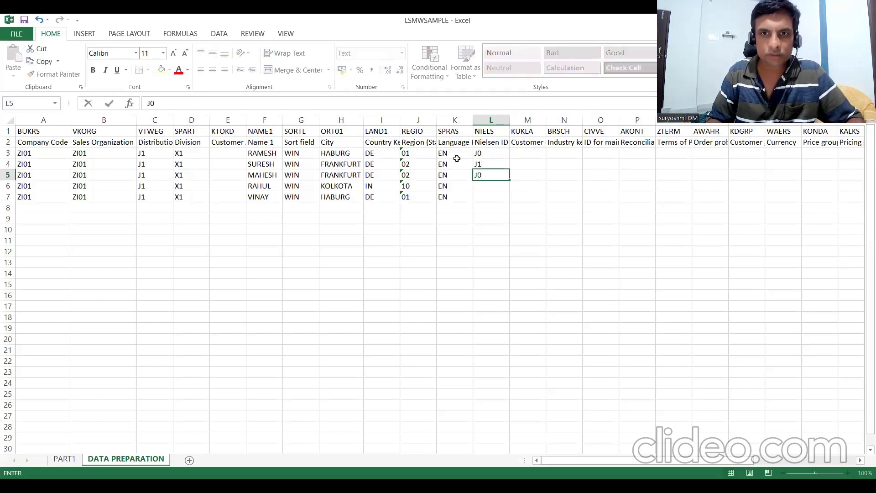
key("Return")
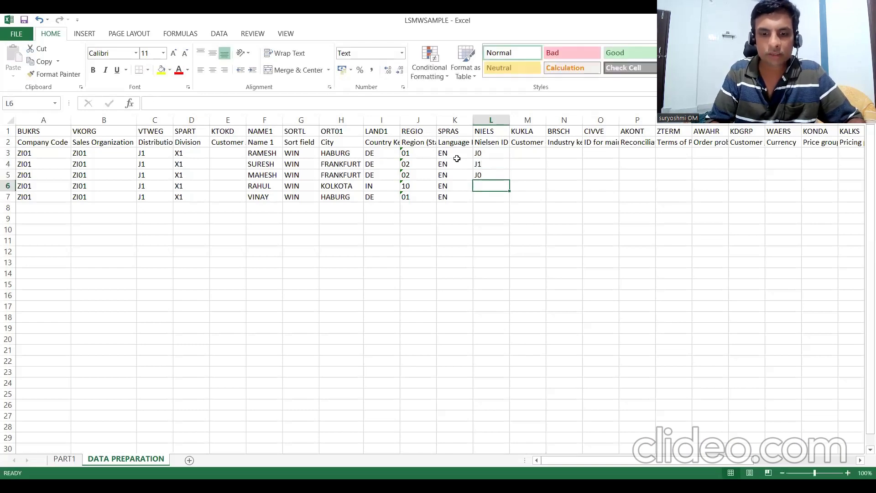
type("J0")
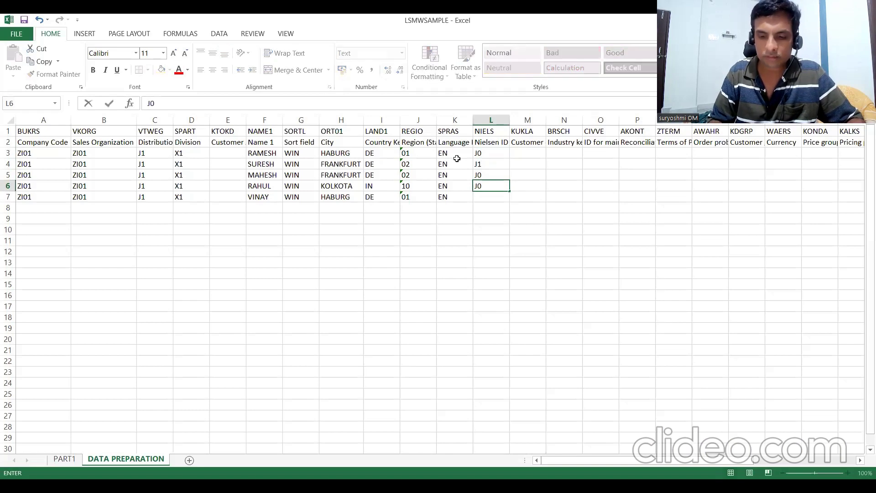
key("Return")
type("J1")
key("Return")
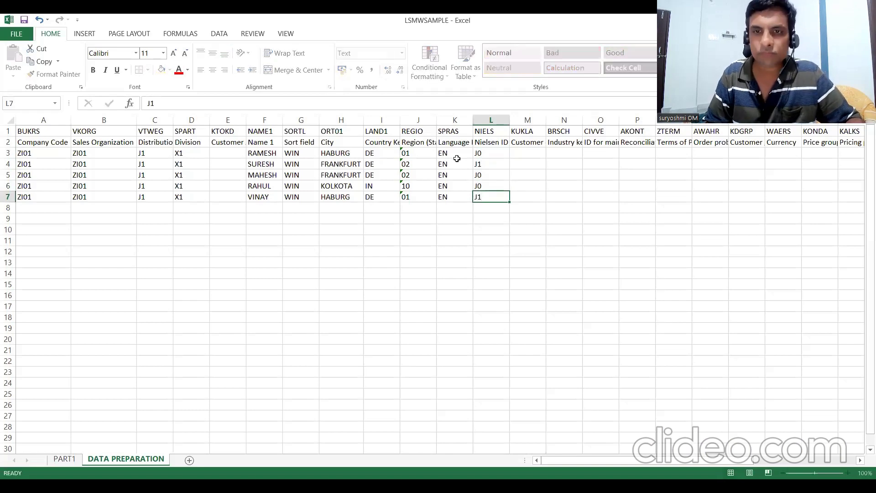
Autofit column M so the Customer classification header fits.
key("Up")
key("Up")
key("Up")
key("Up")
key("Up")
key("Down")
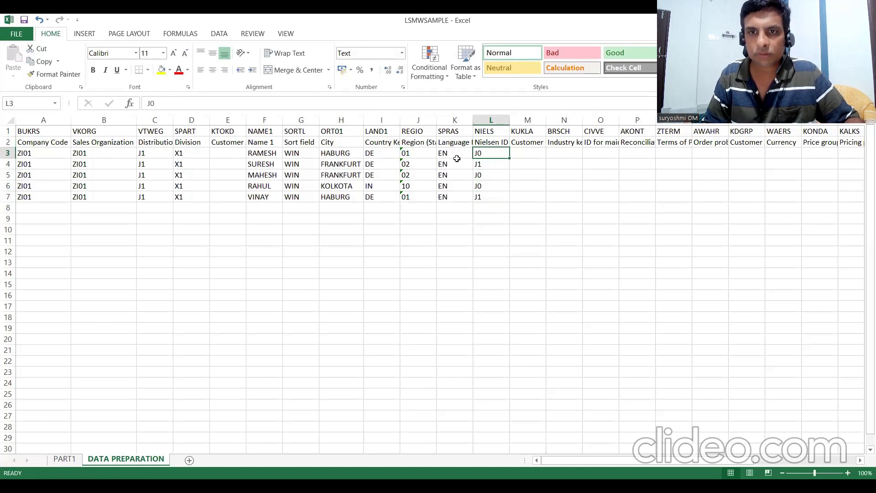
key("Right")
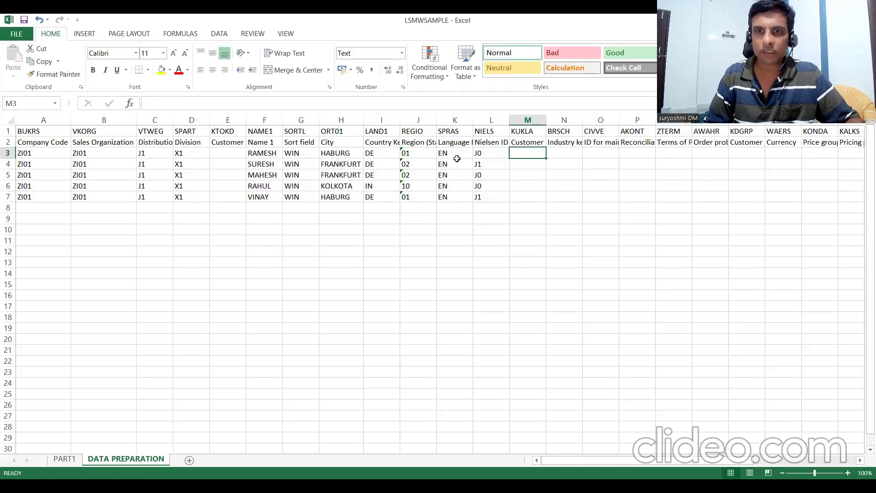
double_click(546, 120)
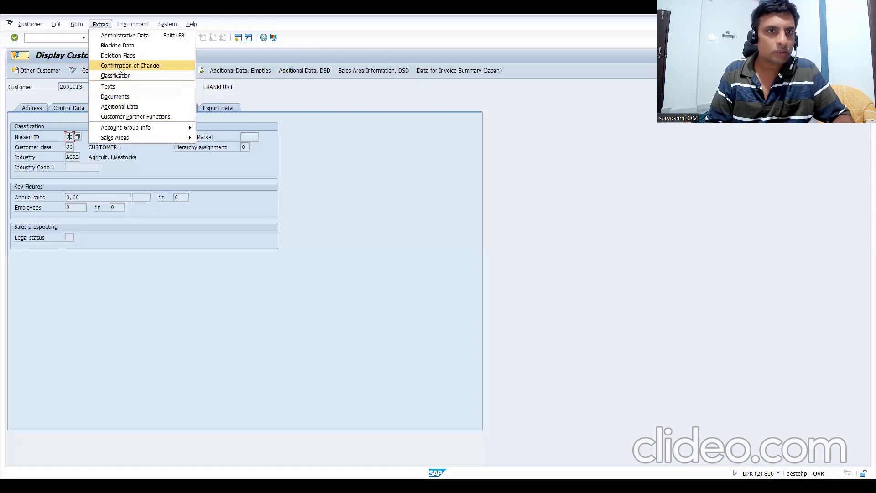
Look over the sample customer's sales area data and its Environment and Extras menus.
left_click(269, 193)
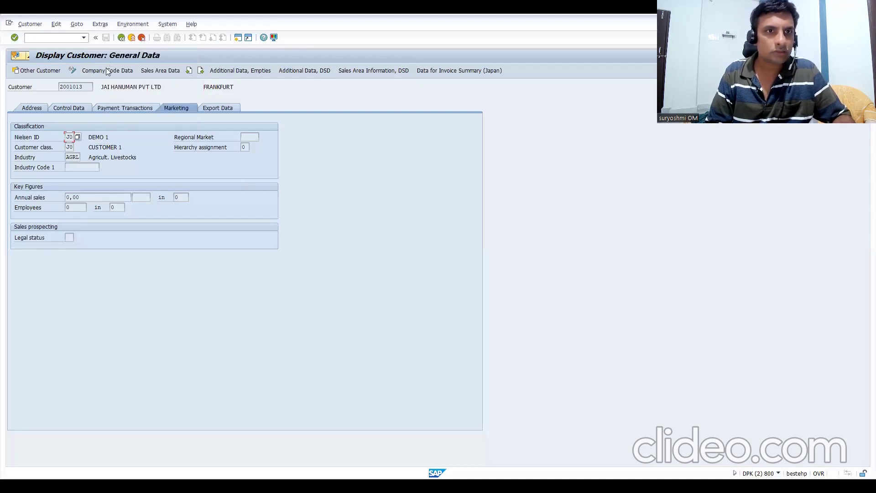
left_click(145, 71)
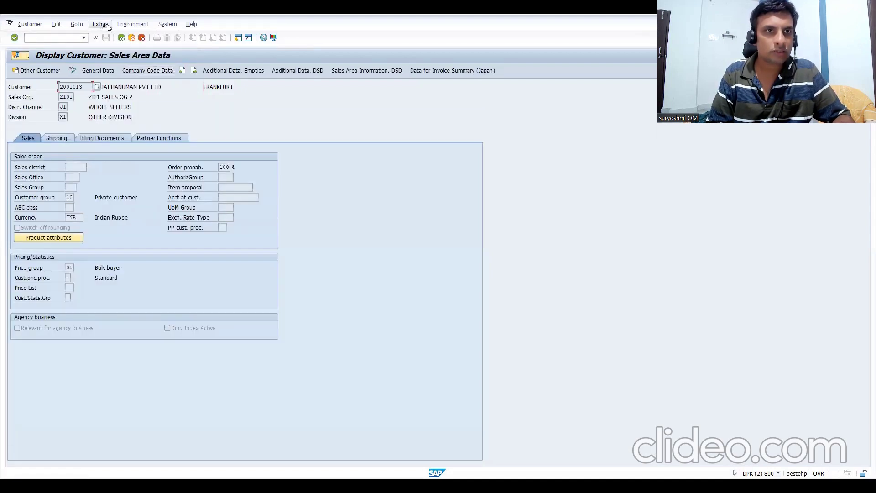
left_click(130, 24)
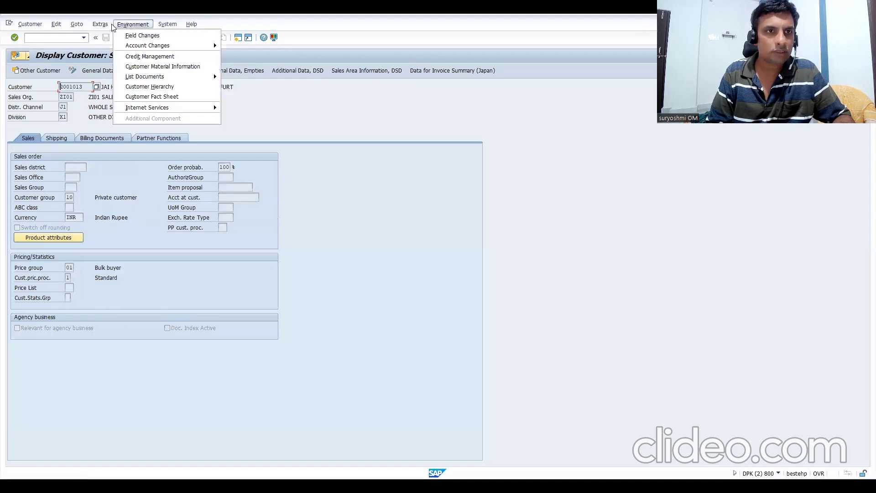
mouse_move(98, 25)
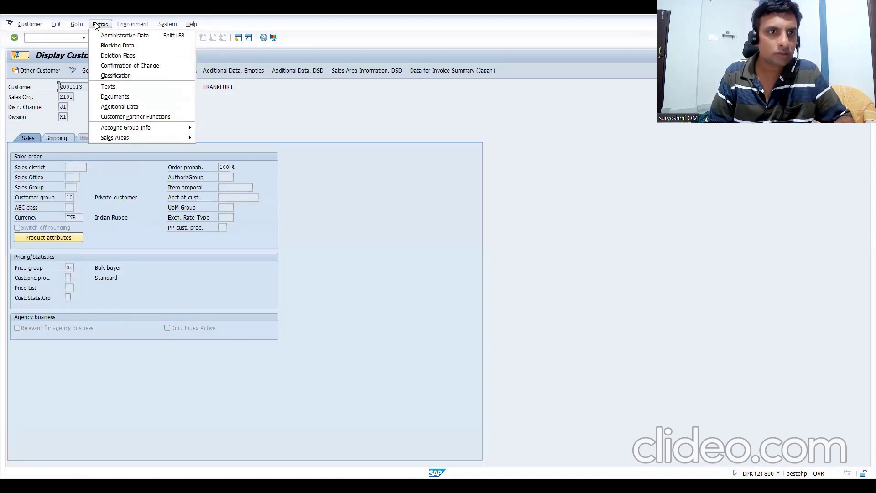
left_click(111, 76)
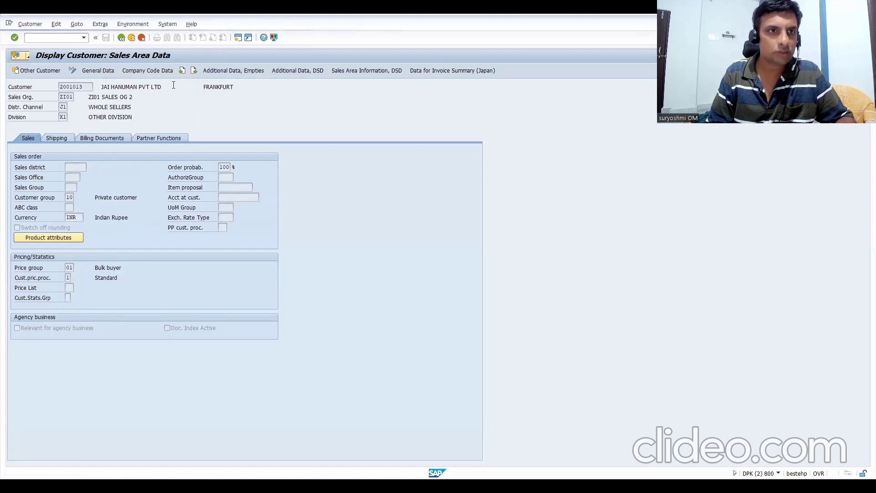
left_click(110, 75)
left_click(101, 26)
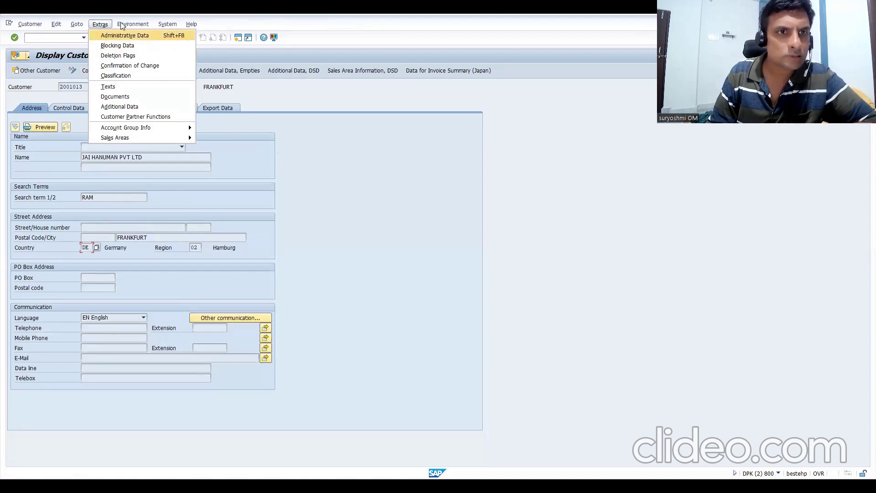
mouse_move(77, 28)
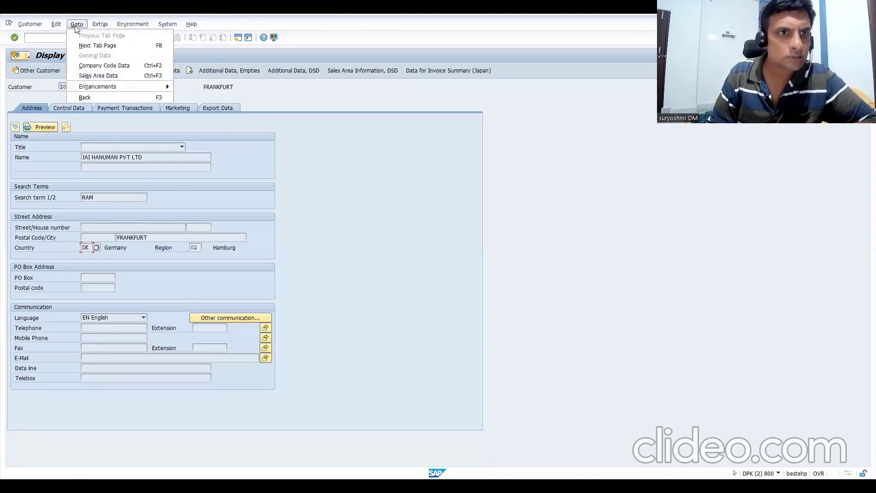
left_click(153, 168)
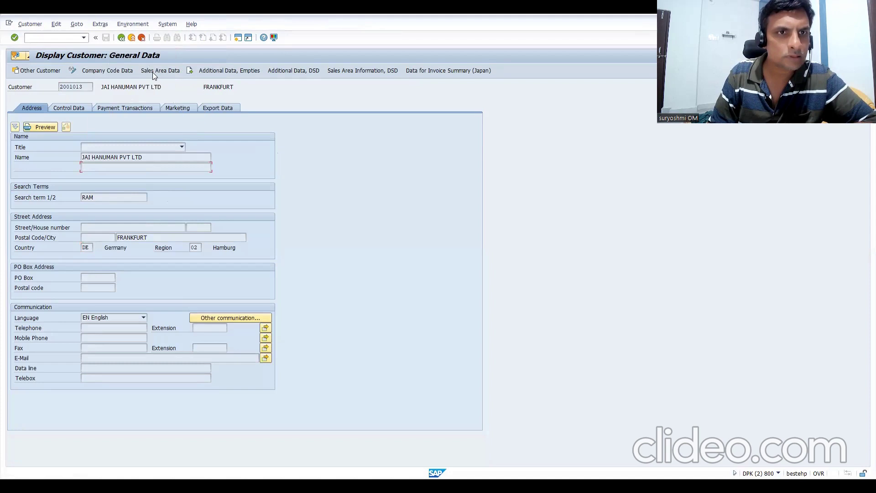
left_click(160, 71)
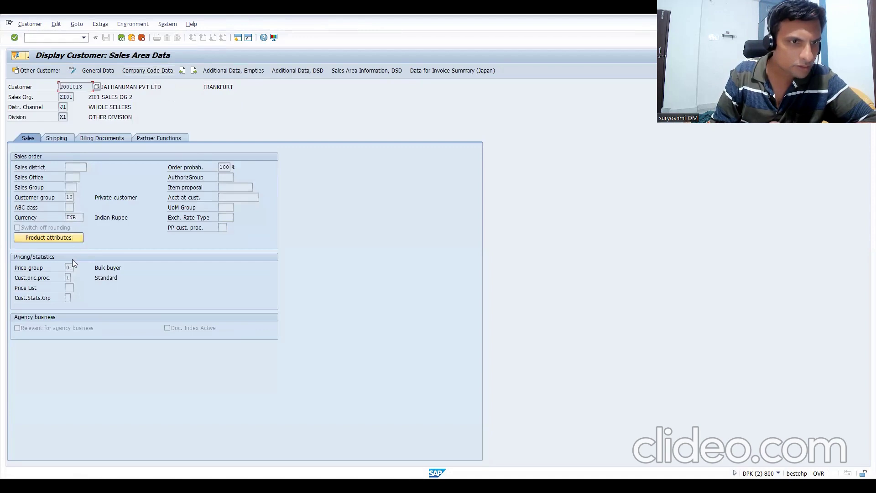
Check the customer's classification types under Extras > Classification, then return to Excel.
left_click(101, 24)
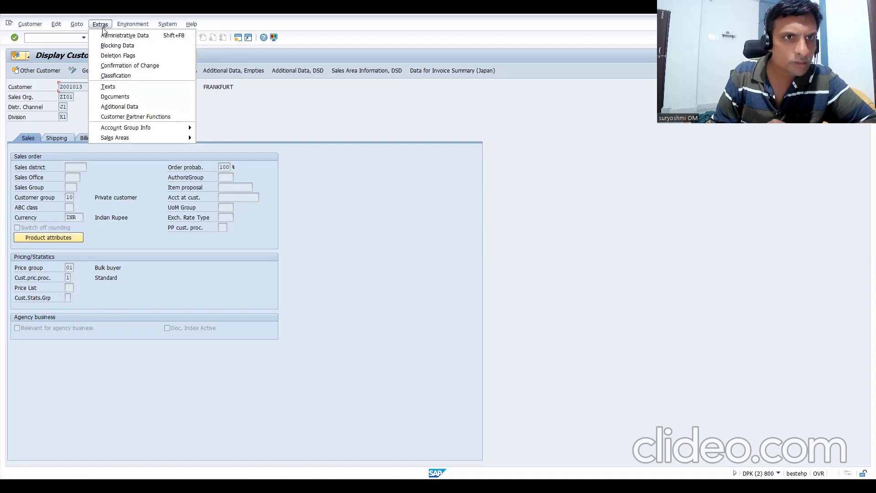
left_click(116, 76)
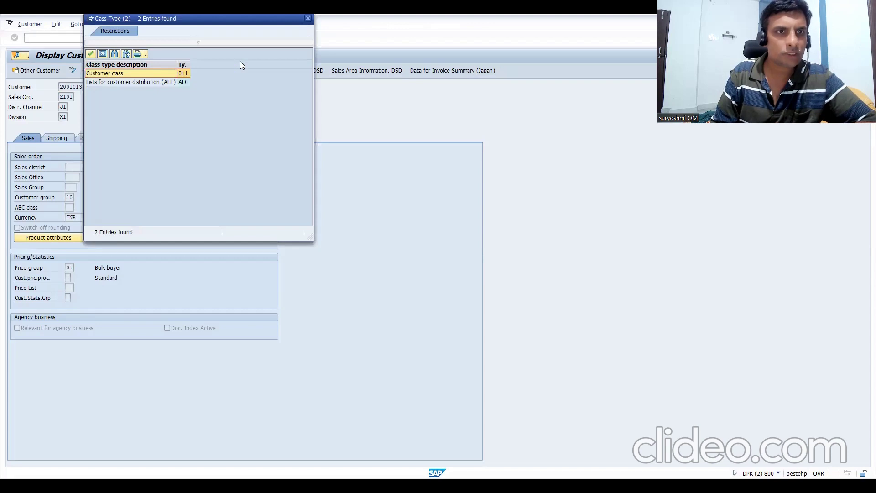
key("Escape")
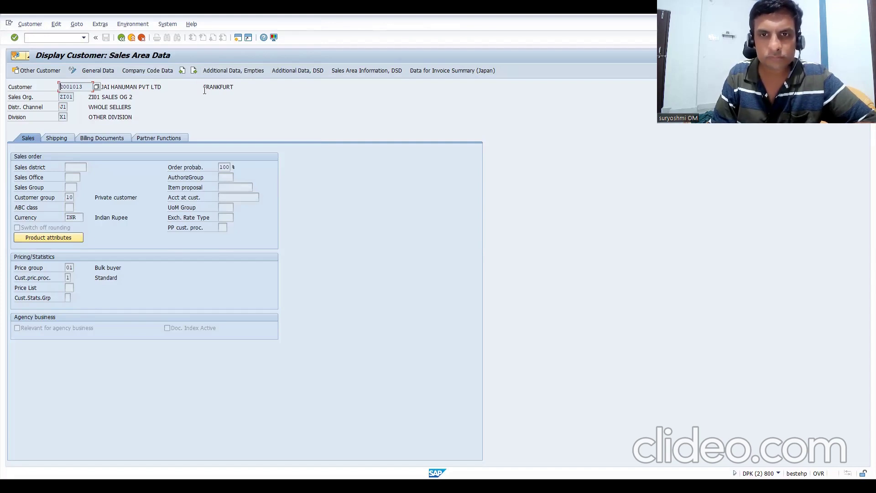
key("alt+Tab")
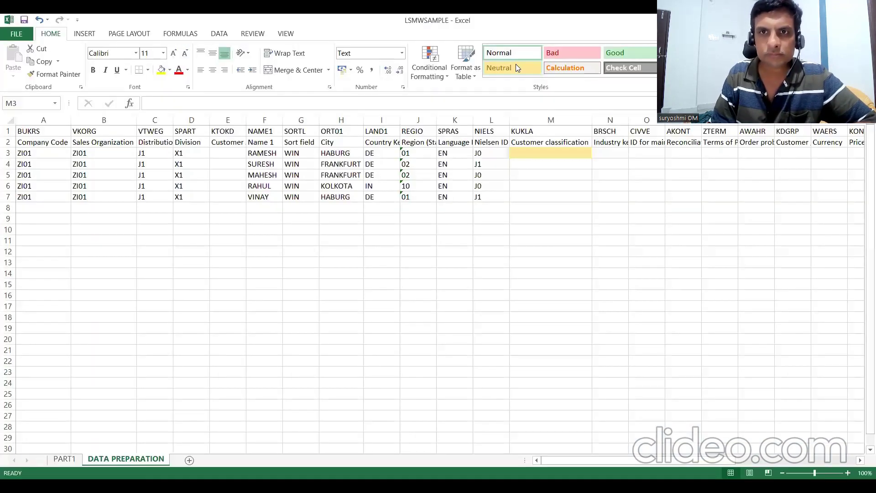
Review the empty customer group 1–5 fields in Extras > Additional Data.
key("alt+Tab")
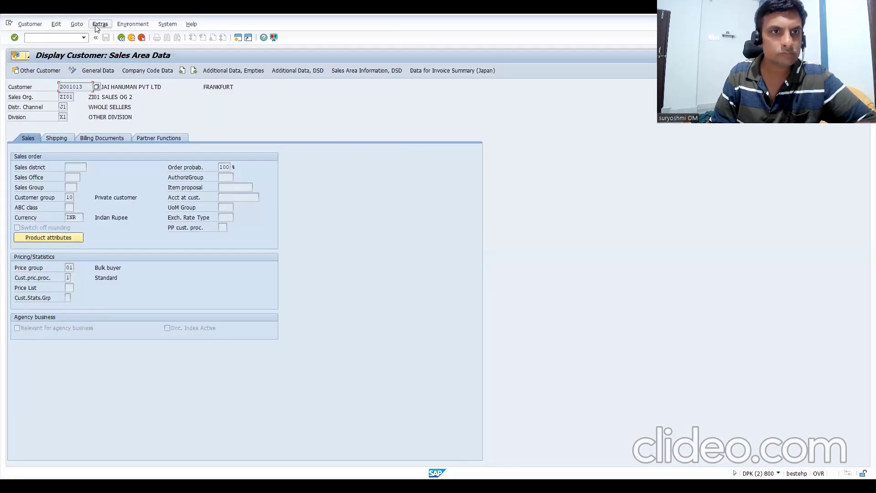
left_click(97, 25)
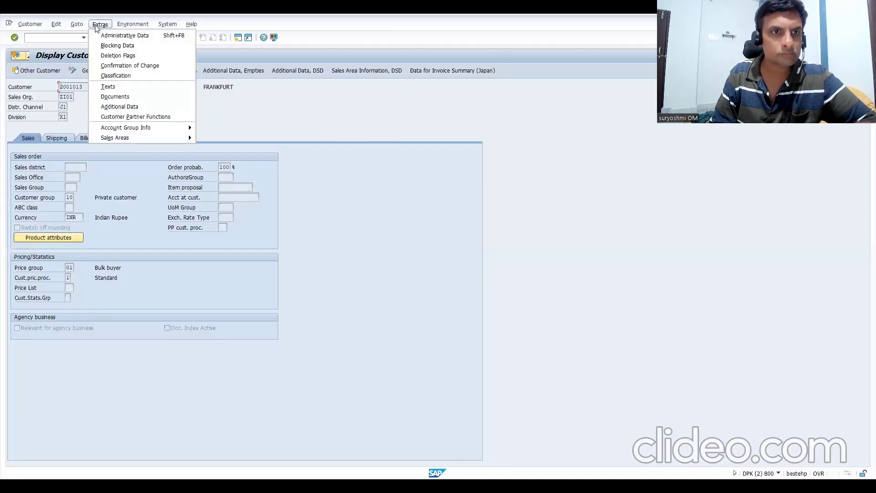
left_click(104, 107)
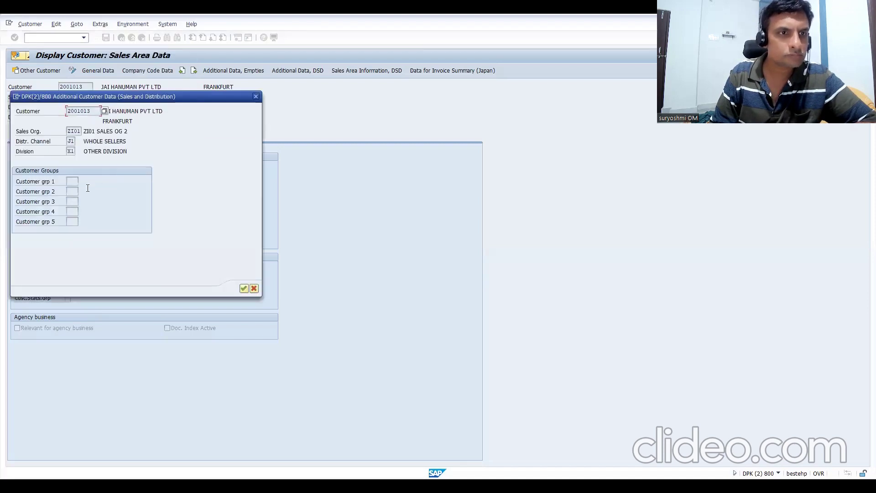
left_click(254, 98)
left_click(100, 24)
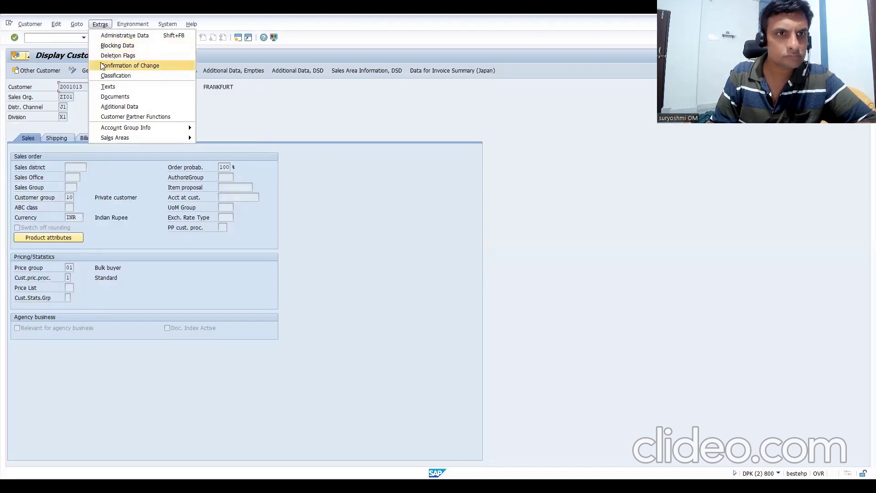
Start the customizing transaction /NSPRO.
left_click(115, 30)
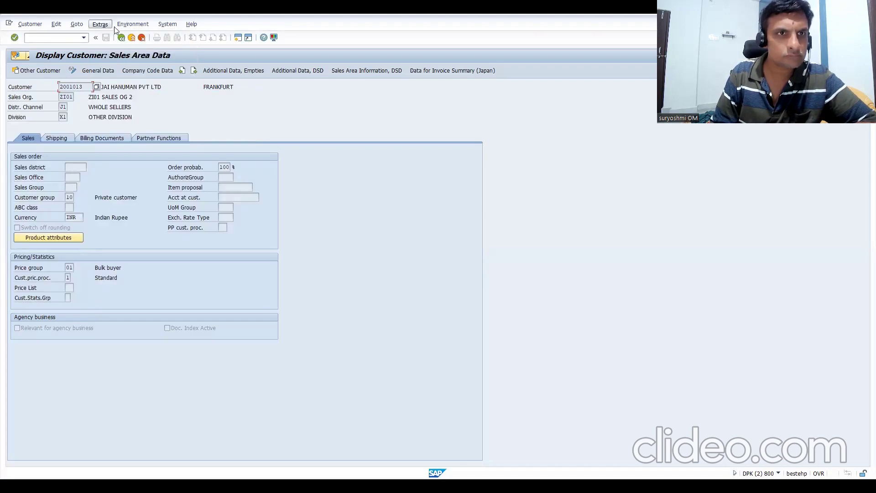
left_click(119, 25)
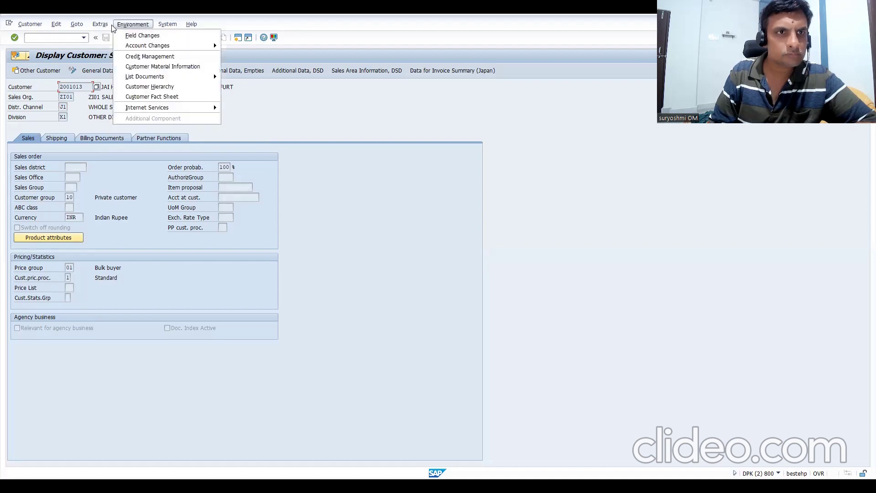
left_click(57, 37)
type("SPRO")
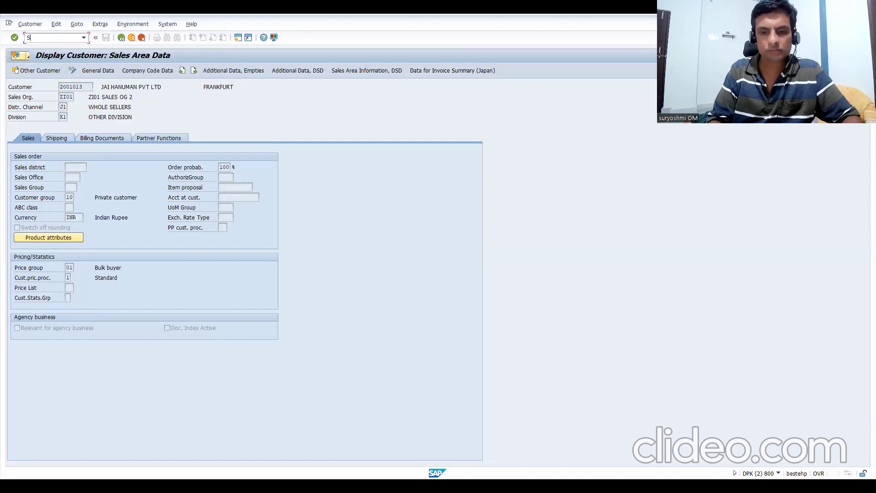
key("BackSpace")
key("BackSpace")
key("BackSpace")
key("BackSpace")
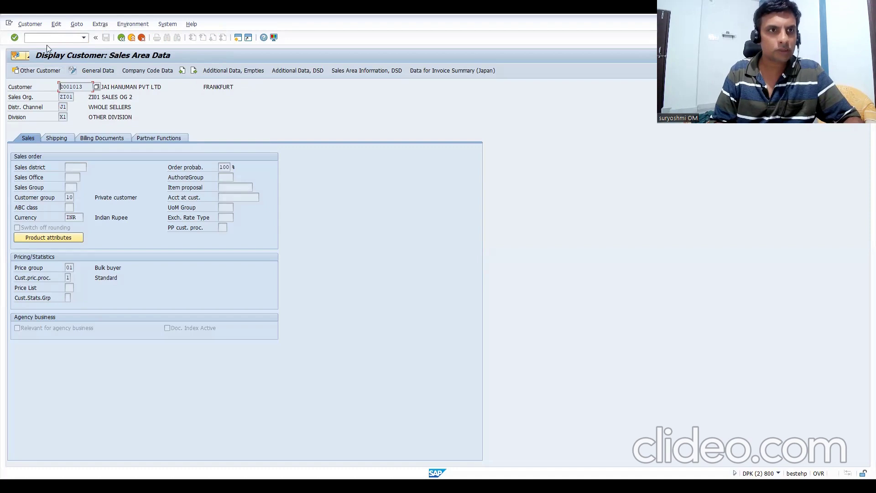
type("/NSPRO")
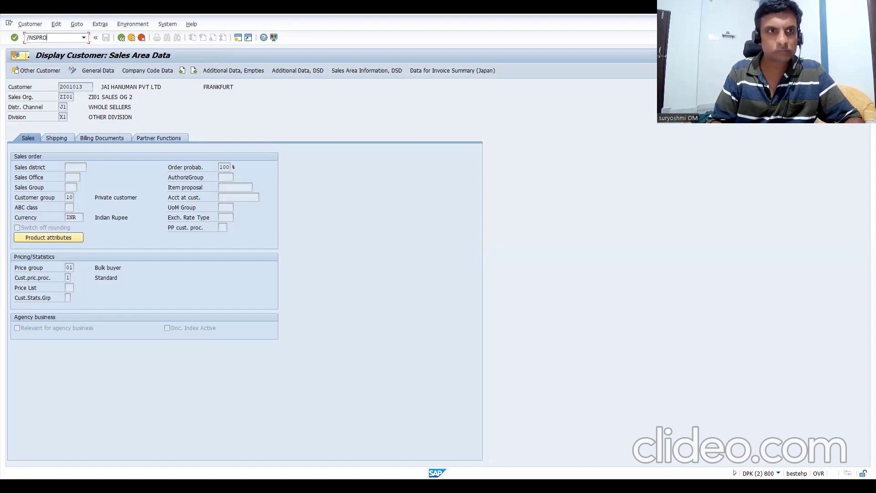
key("Return")
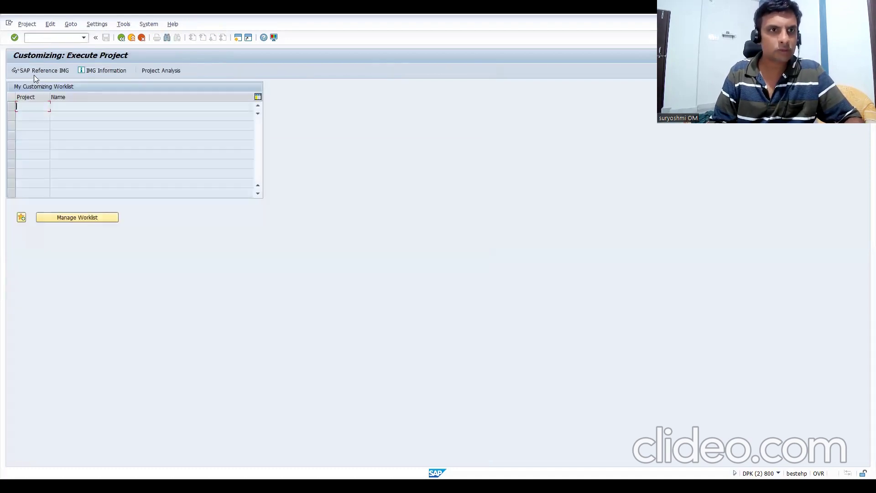
Expand Sales and Distribution > Master Data in the SAP Reference IMG.
left_click(34, 73)
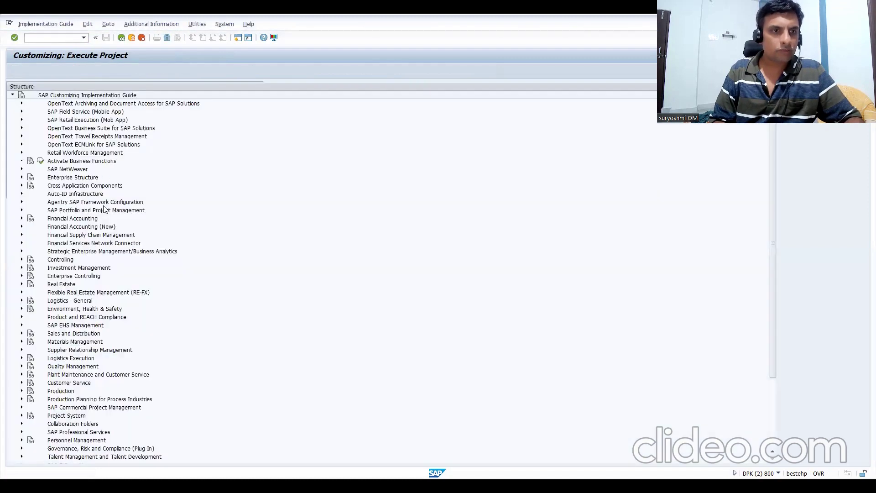
left_click(88, 242)
key("Down")
key("Down")
key("Down")
key("Down")
key("Down")
key("Down")
key("Down")
key("Down")
key("Down")
key("Down")
key("Down")
key("Down")
key("Down")
key("Down")
key("Down")
key("Down")
key("Down")
key("Down")
key("Down")
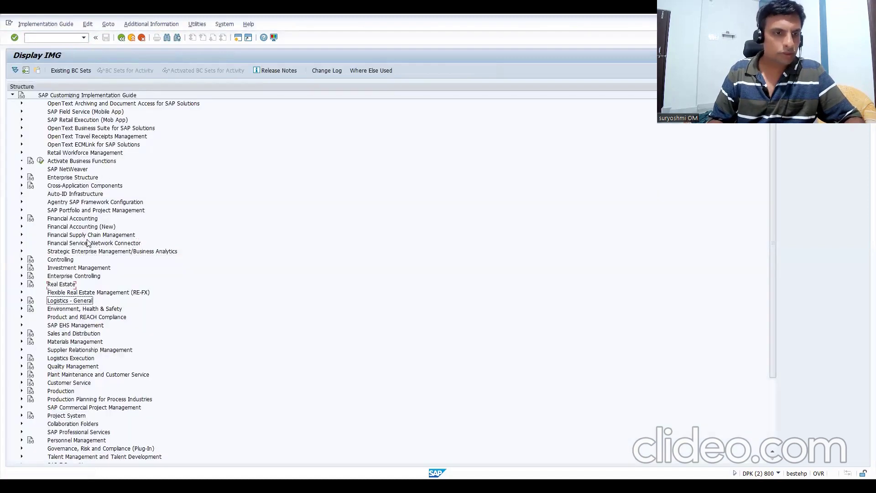
key("Down")
key("Down")
key("Down")
key("Down")
key("Down")
key("Down")
key("Down")
key("Down")
key("Down")
key("Down")
key("Down")
key("Down")
key("Down")
key("Down")
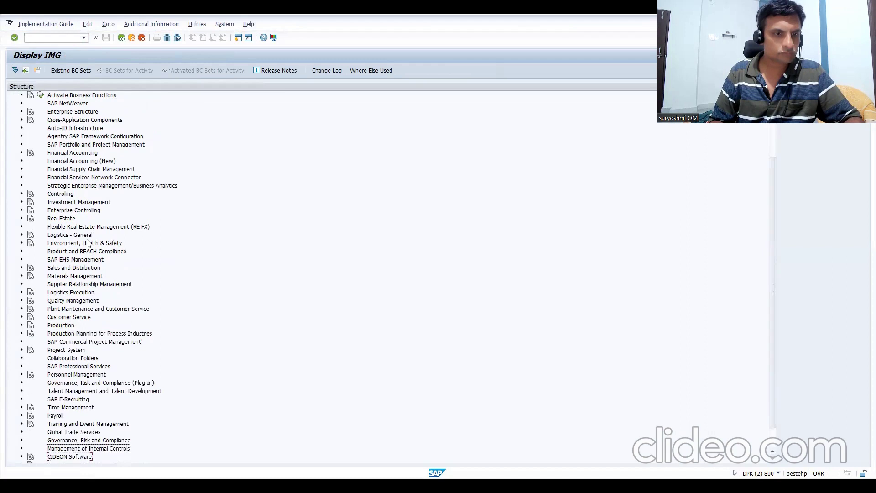
key("Up")
key("Up")
key("Up")
key("Up")
key("Up")
key("Up")
key("Up")
key("Up")
key("Up")
key("Up")
key("Up")
key("Up")
key("Up")
key("Up")
key("Up")
key("Up")
key("Up")
Expand Business Partners > Customers > Marketing and view Define Customer Classifications.
key("Up")
key("Up")
key("Up")
key("Up")
key("Up")
key("Up")
key("Up")
key("Down")
key("Down")
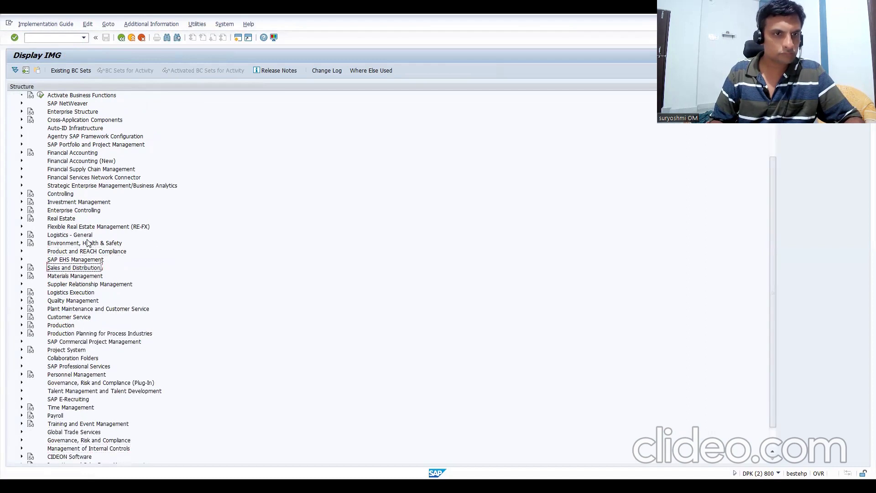
key("Return")
key("Down")
key("Return")
key("Down")
key("Down")
key("Down")
key("Up")
key("Up")
key("Up")
key("Down")
key("Down")
key("Down")
key("Return")
key("Down")
key("Return")
key("Down")
key("Down")
key("Return")
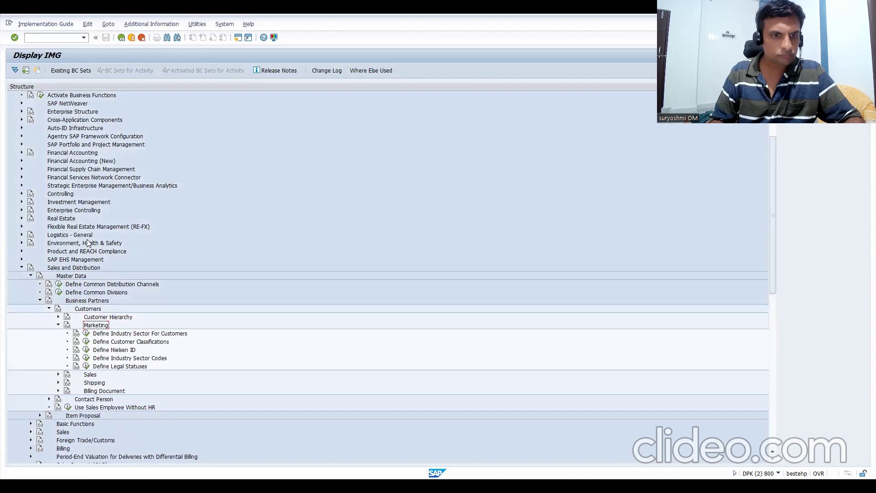
left_click(87, 342)
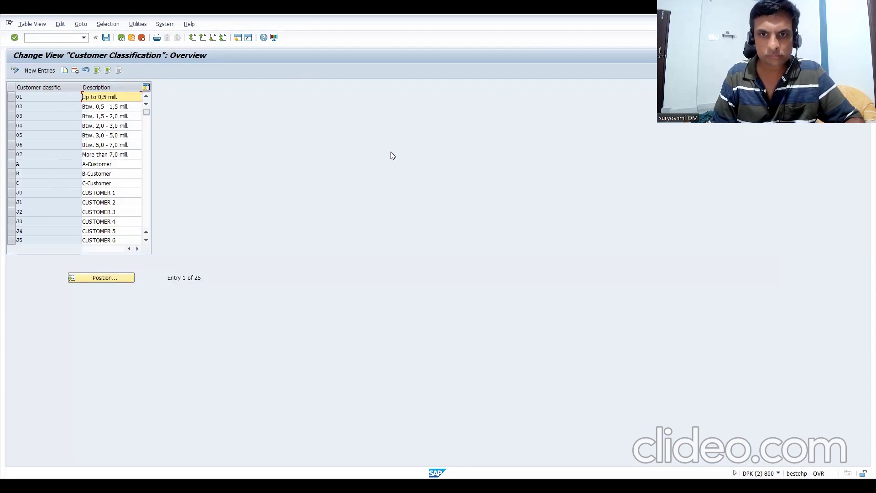
key("alt+Tab")
Enter customer classifications A, B, A, C, A in M3 through M7.
type("A")
key("Return")
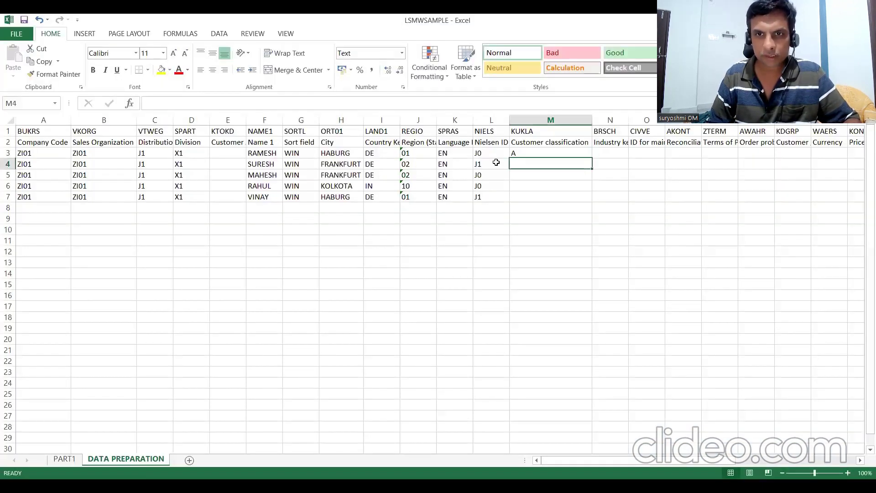
type("B")
key("Return")
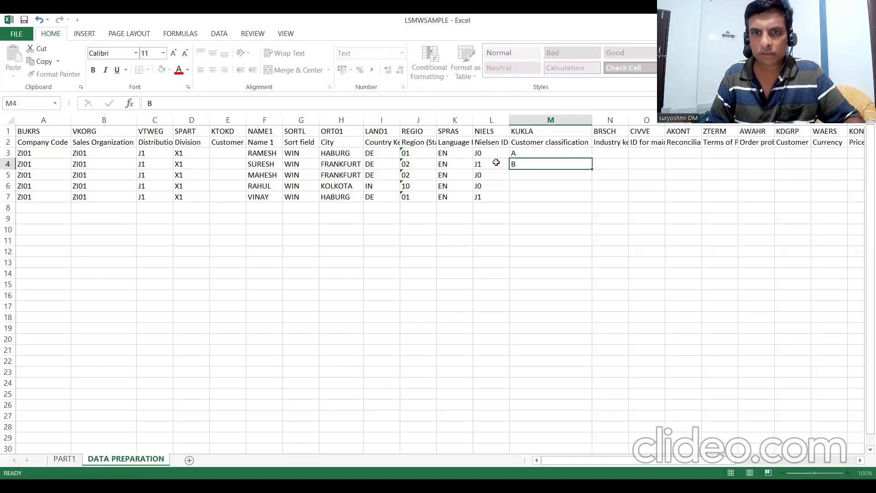
key("alt+Down")
key("Return")
type("A")
key("Return")
type("C")
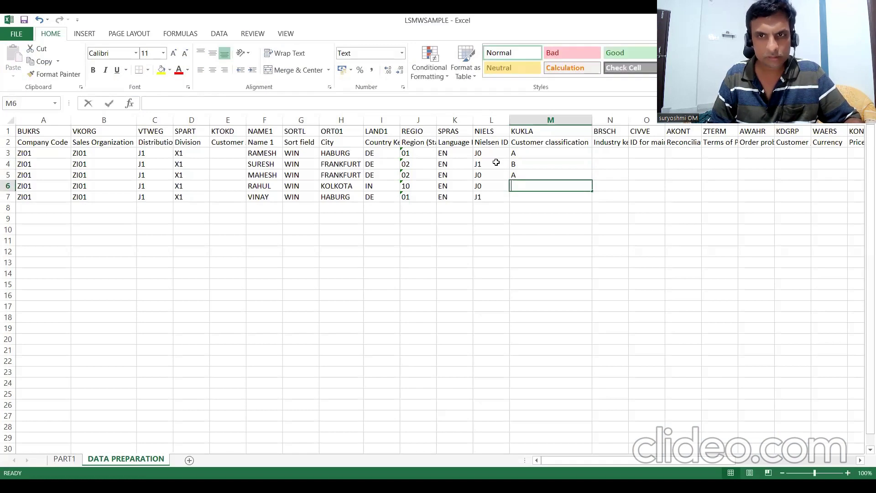
key("BackSpace")
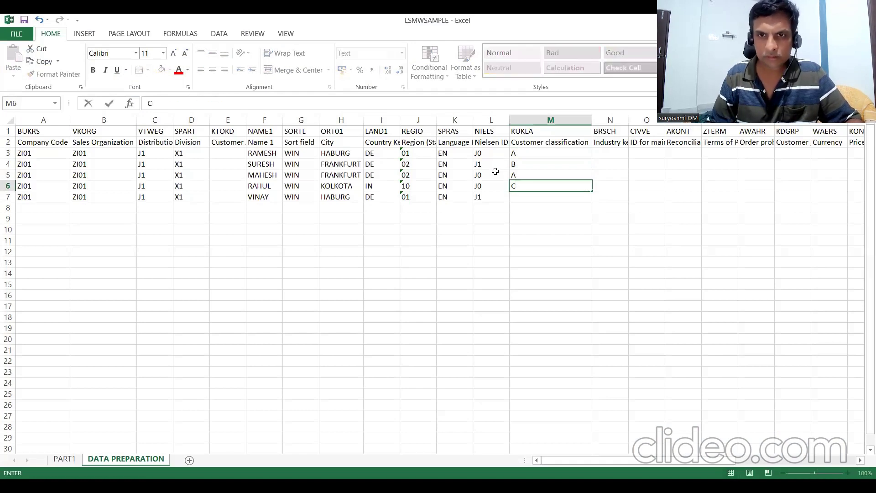
key("Return")
type("A")
key("Up")
key("Up")
key("Up")
key("Up")
key("Up")
Select N3 for the industry key and go back to the SAP customizing tree.
key("Down")
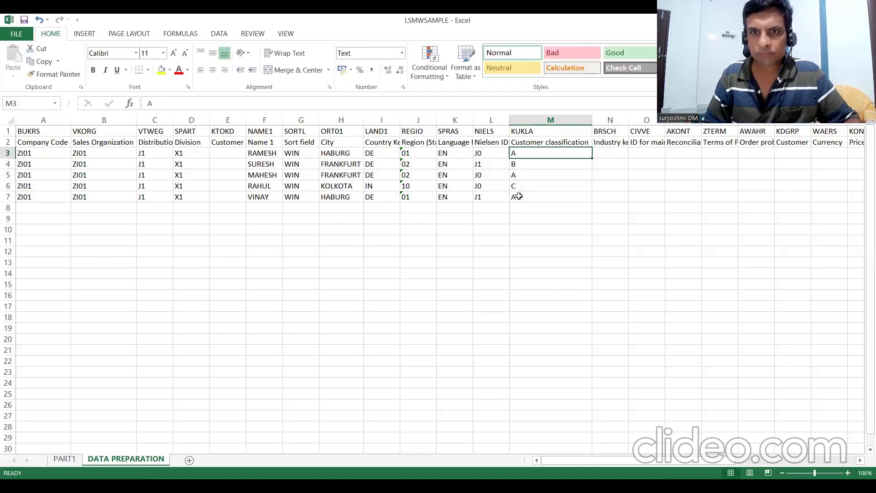
key("Right")
key("Right")
key("Right")
key("Right")
key("Right")
key("Right")
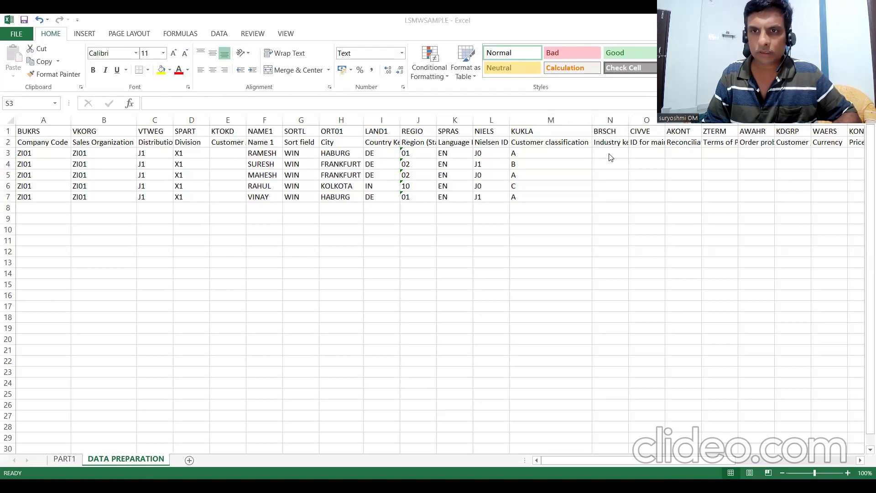
left_click(603, 154)
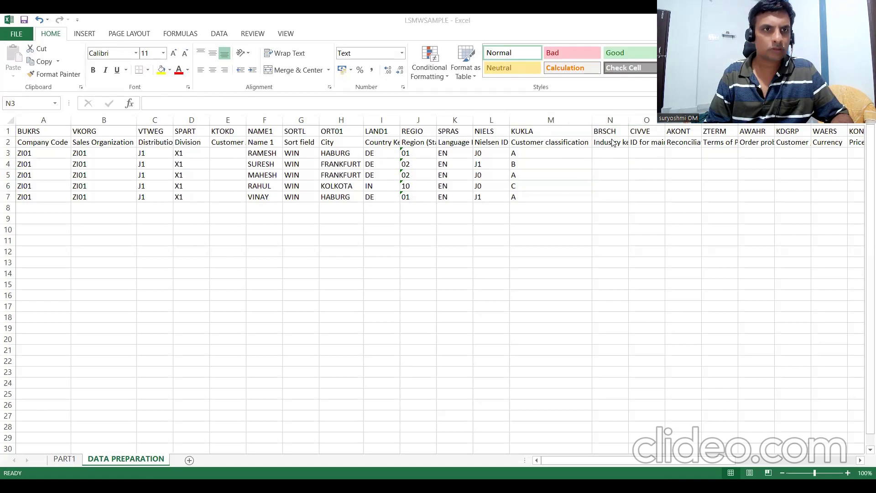
key("alt+Tab")
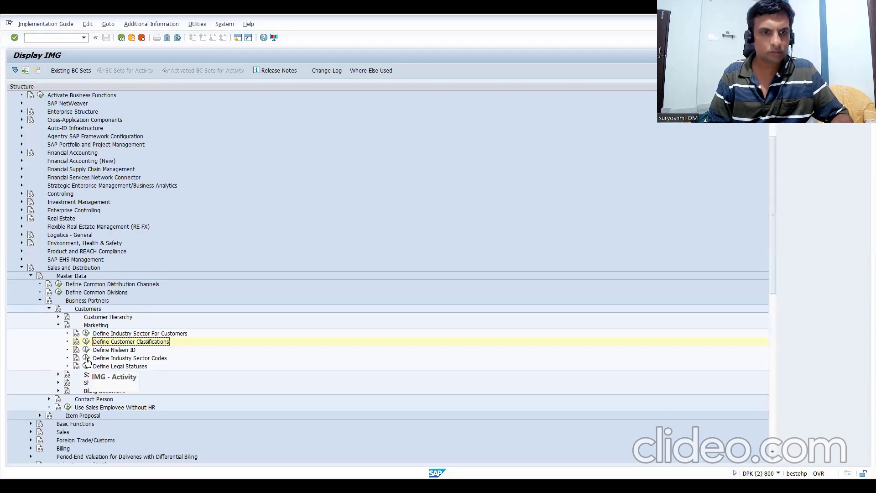
Review the 17-entry Industry Sector Code table, then run /nxd01 for customer general data.
left_click(87, 358)
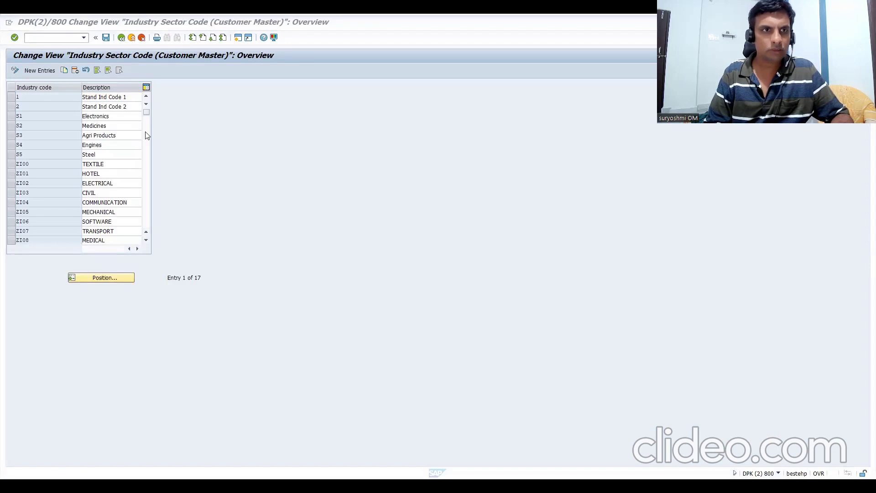
left_click(66, 39)
type("/nxd01")
key("Return")
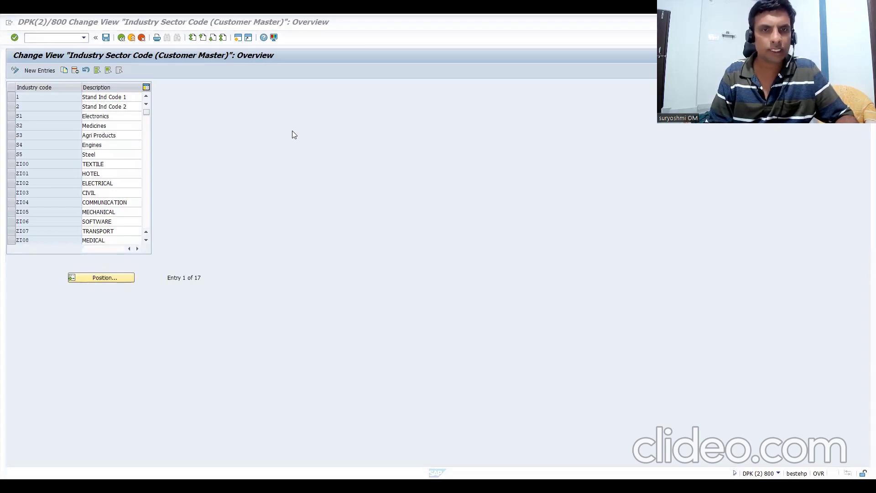
key("alt+Tab")
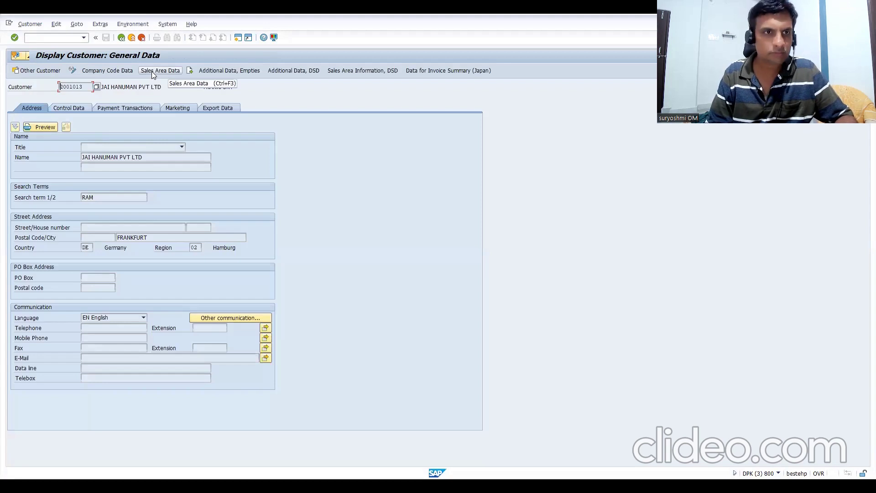
Copy the sample customer's Industry code AGRL from the Marketing tab.
left_click(151, 72)
left_click(108, 71)
left_click(176, 109)
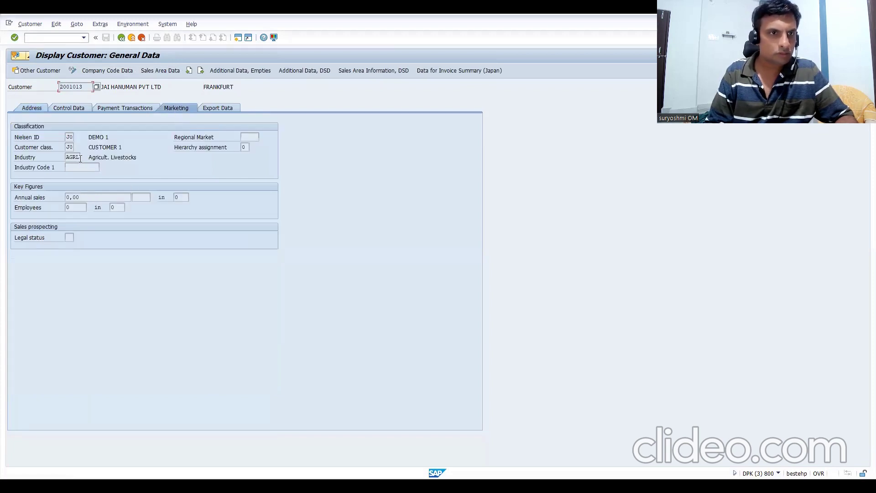
left_click(66, 159)
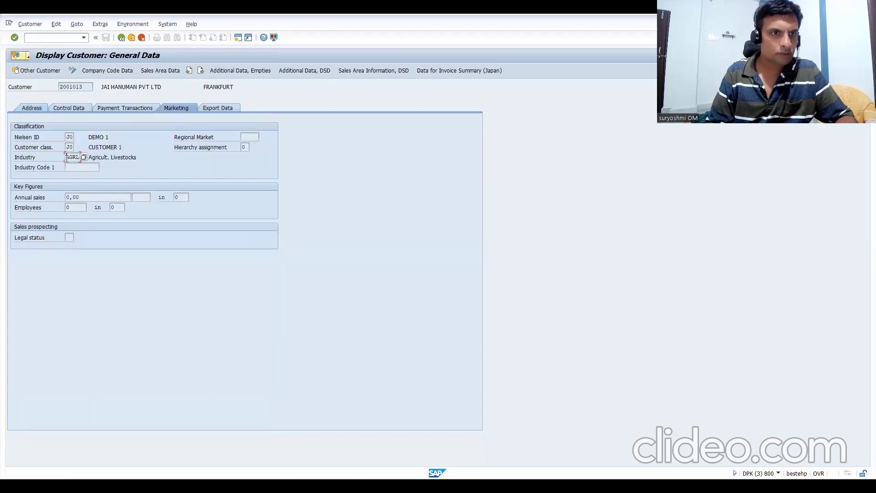
left_click_drag(66, 159, 103, 156)
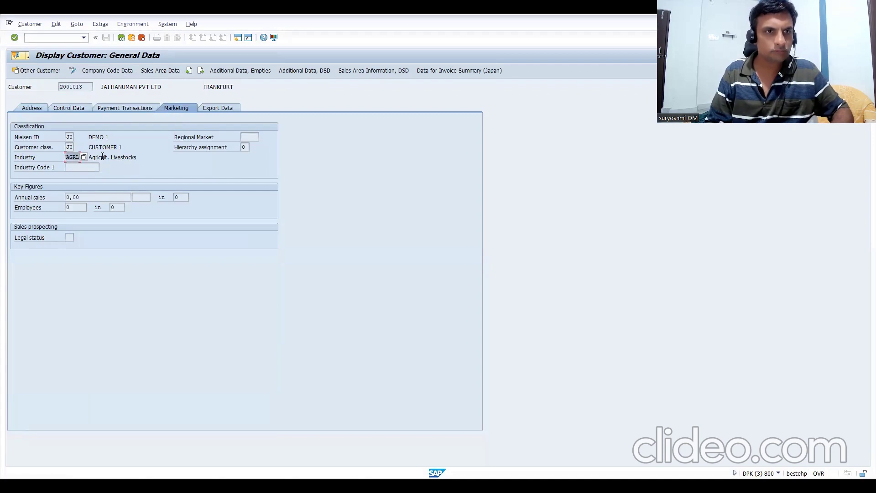
left_click(102, 157)
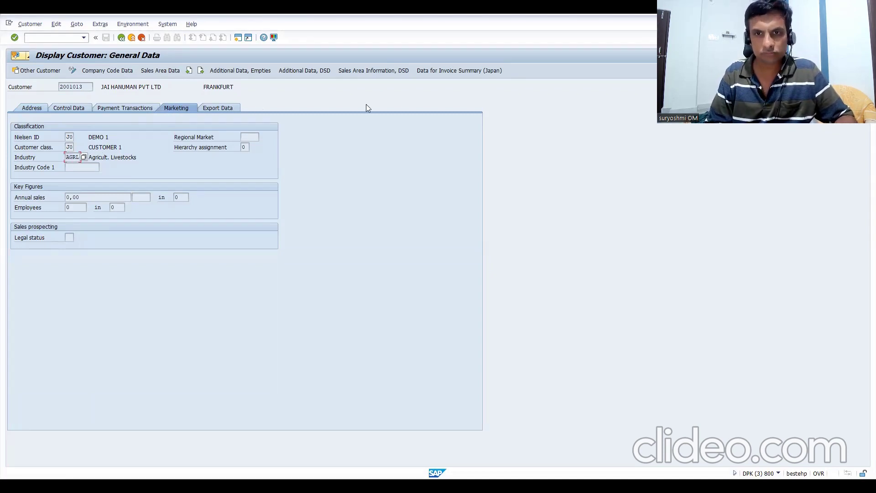
Paste AGRL into the Industry key cells N3 through N7.
key("alt+Tab")
key("Down")
type("AGRL")
key("Down")
type("AGRL")
key("Down")
type("AGRL")
key("Down")
type("AGRL")
key("Up")
key("Up")
key("Up")
key("Up")
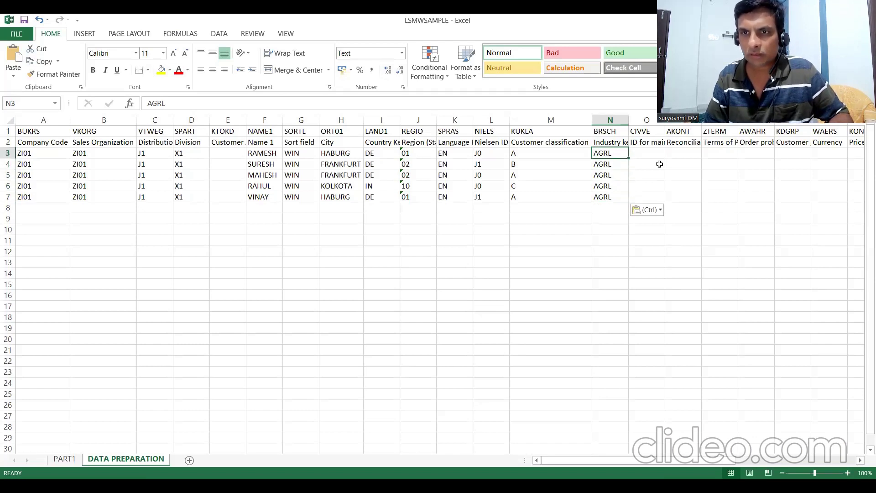
Autofit columns O (CIVVE) and P (AKONT) so their header descriptions show in full.
left_click(648, 152)
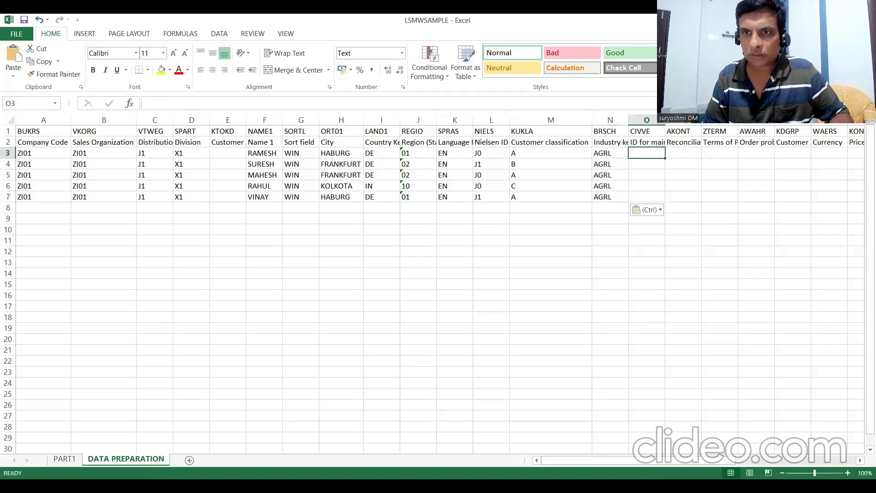
double_click(666, 120)
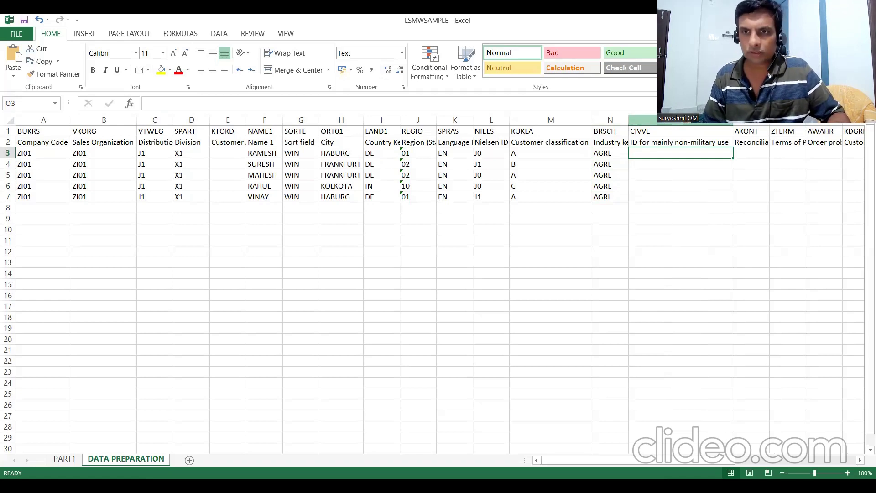
left_click(751, 153)
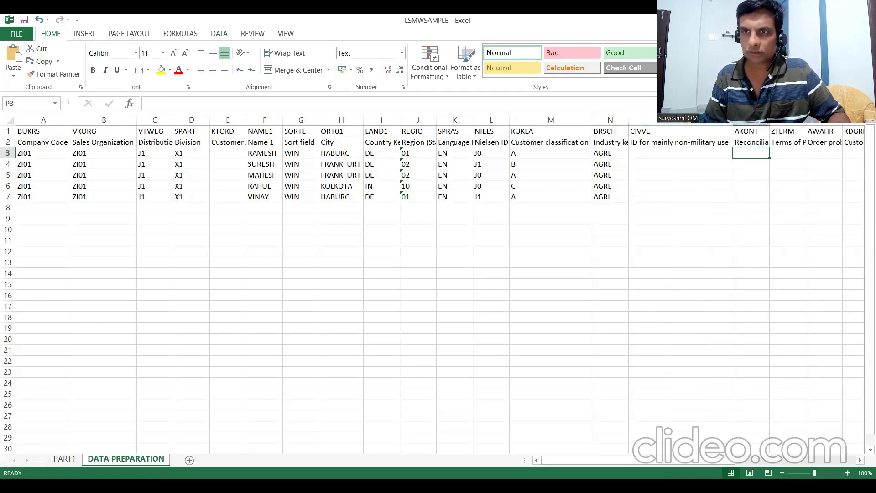
double_click(770, 120)
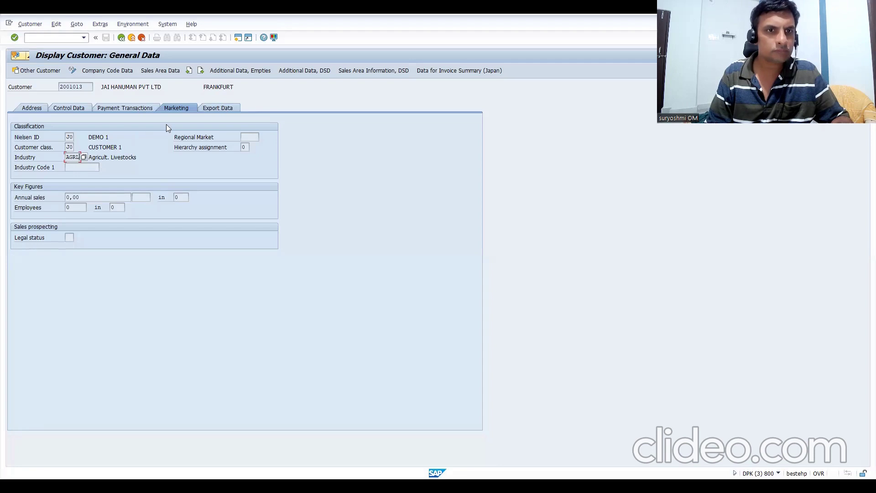
Display the sample customer's ZI01 company code data showing reconciliation account 140000.
left_click(210, 108)
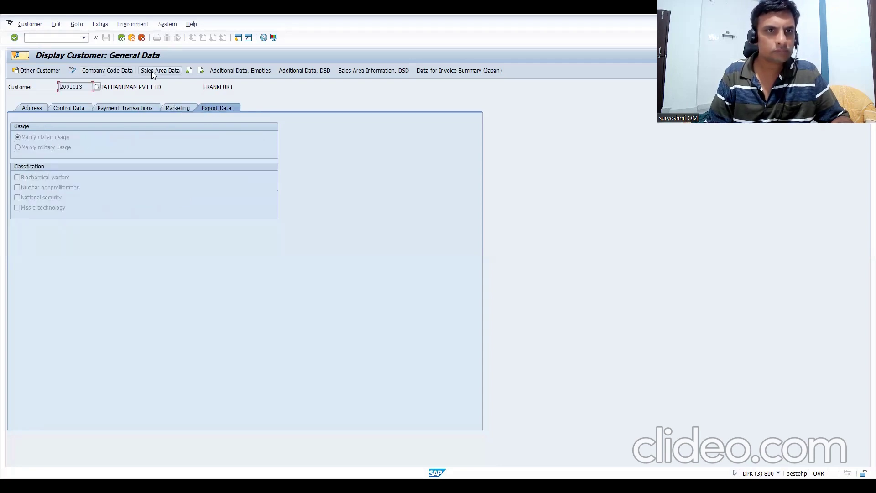
left_click(107, 70)
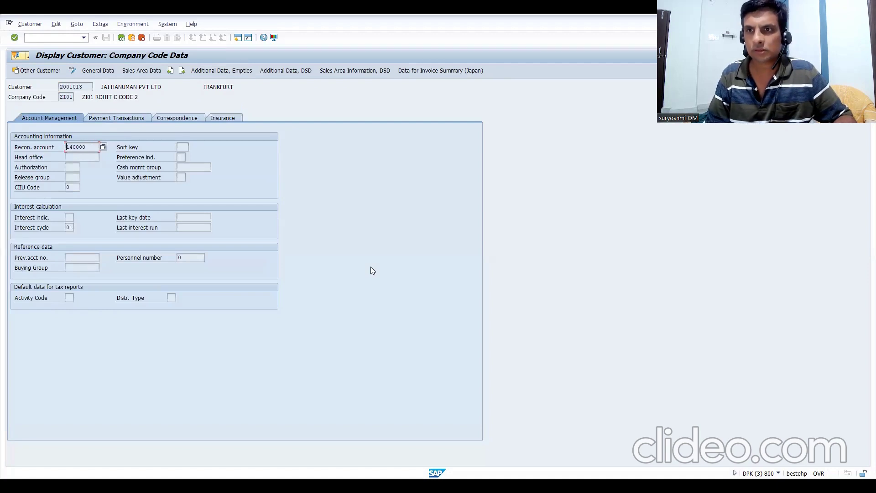
Paste reconciliation account 140000 into AKONT cells P3 through P7.
key("alt+Tab")
type("140000")
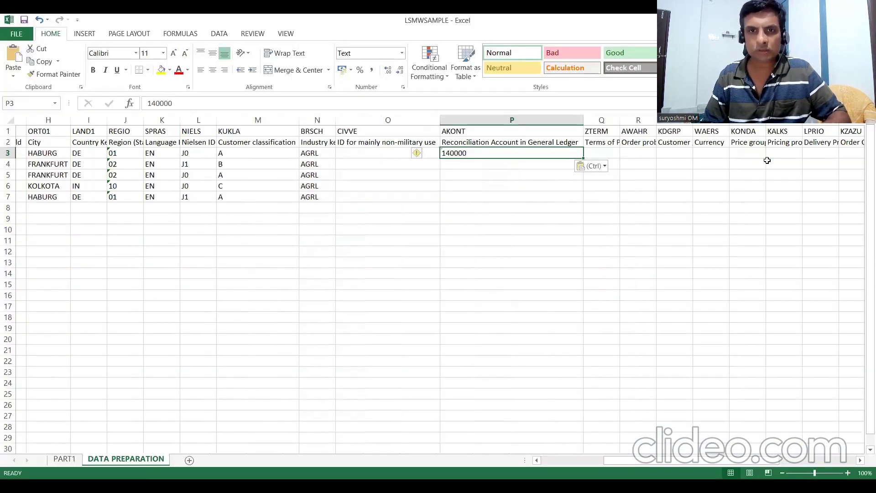
key("Return")
type("140000")
key("Return")
type("140000")
key("Return")
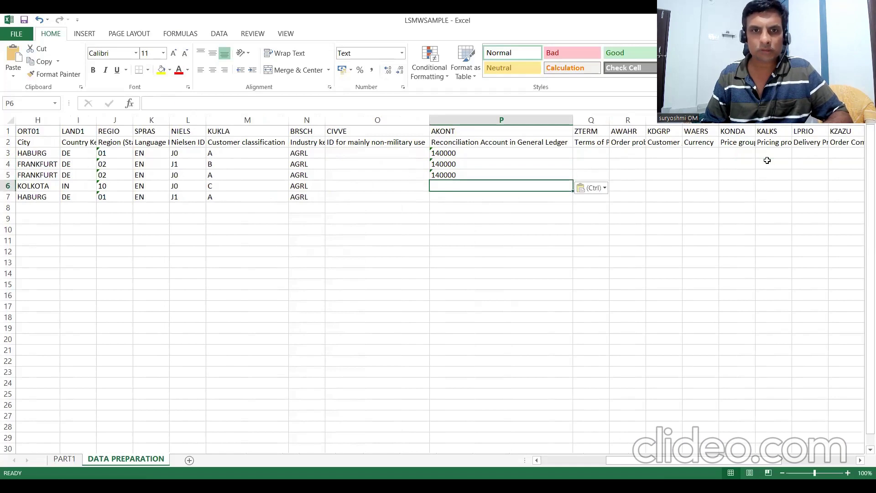
type("140000")
key("Return")
type("140000")
key("Up")
key("Up")
key("Up")
key("Up")
Enter payment terms 0001 in Q3 and copy it down to Q4:Q7.
key("Right")
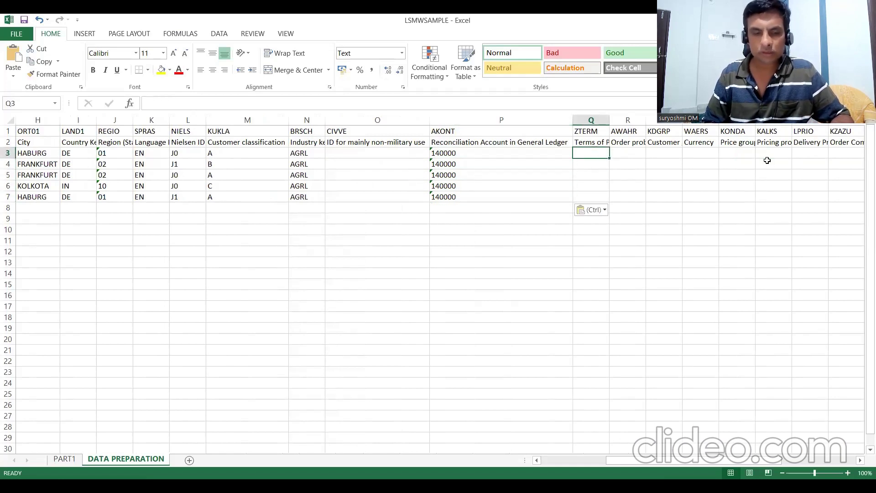
type("000")
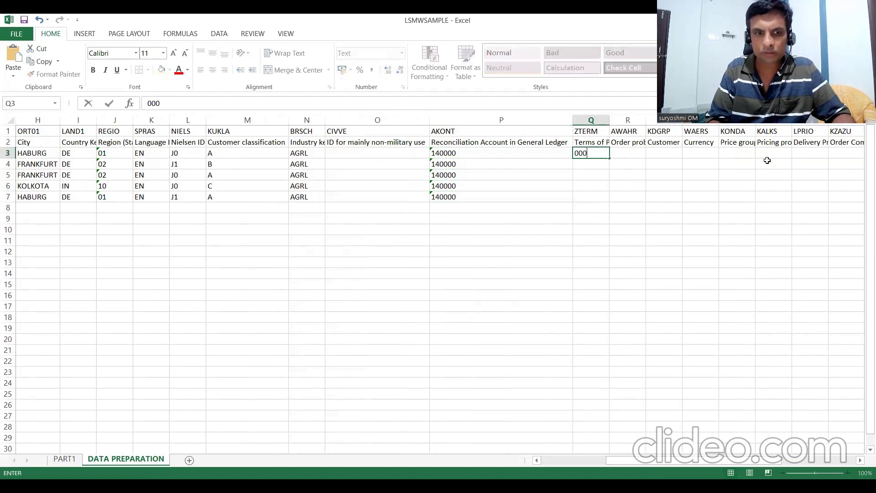
type("1")
key("Return")
key("Up")
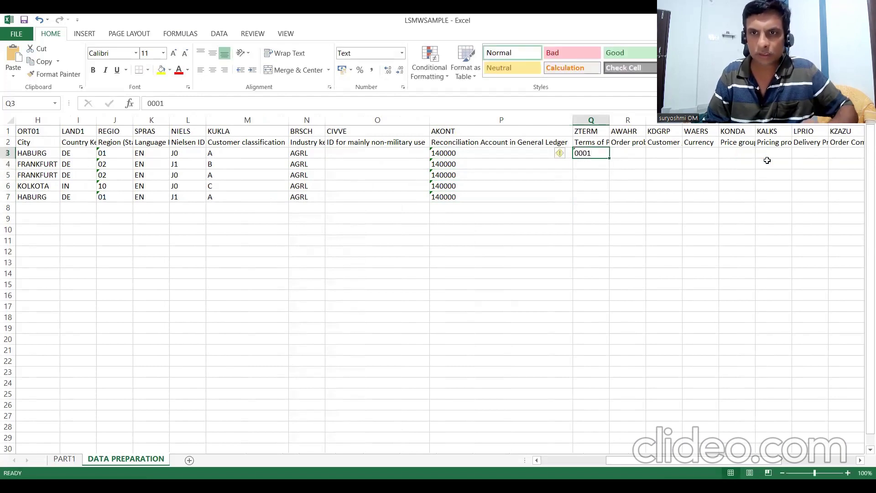
key("ctrl+c")
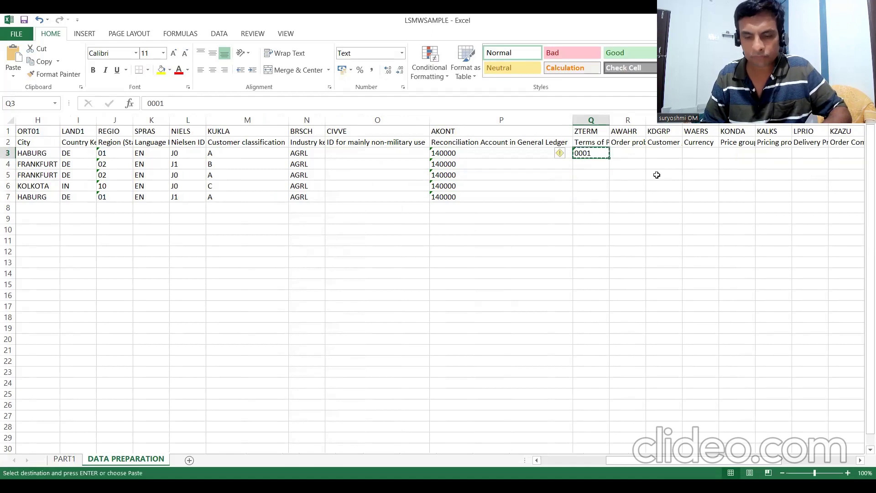
key("Down")
key("ctrl+v")
key("Down")
key("ctrl+v")
key("Down")
key("ctrl+v")
key("Down")
key("ctrl+v")
key("Up")
key("Up")
key("Up")
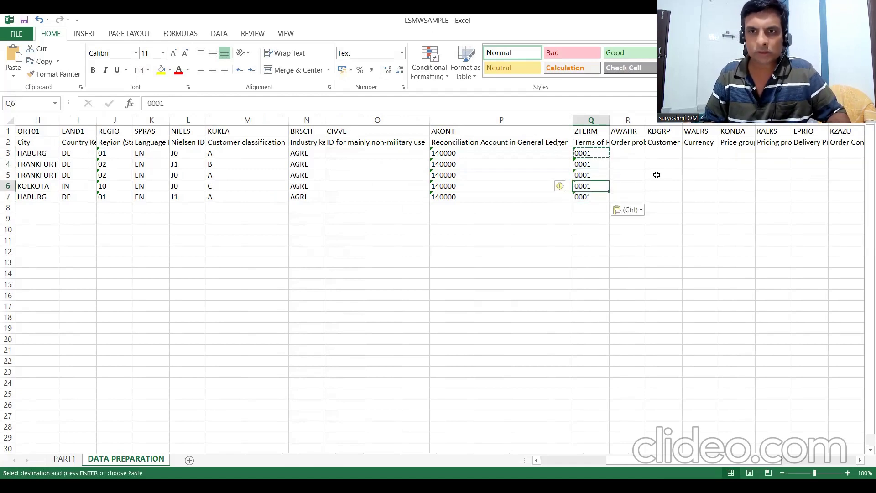
key("Up")
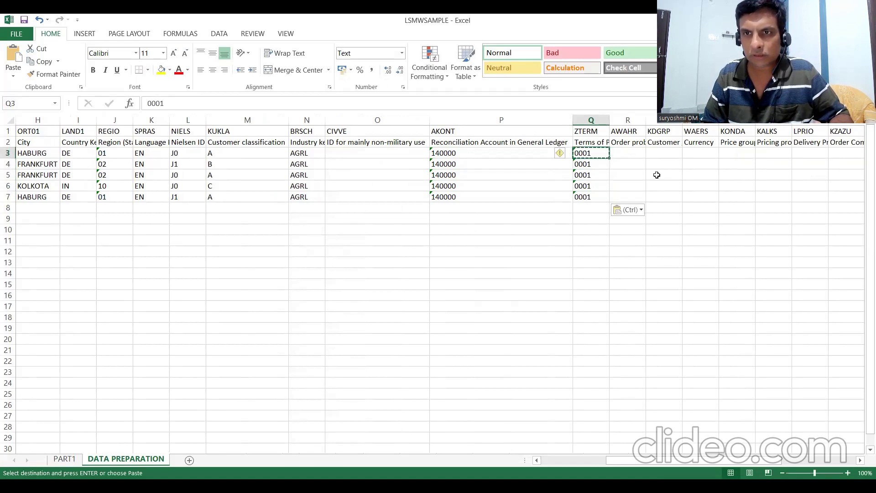
key("Right")
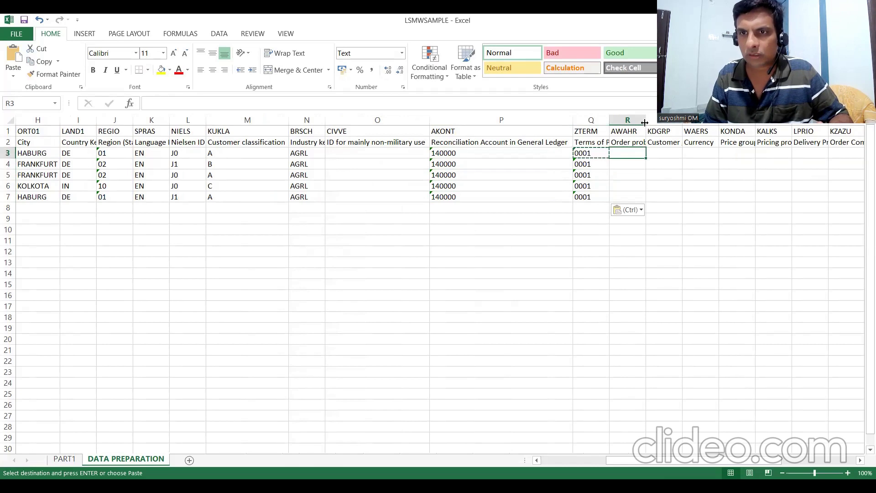
left_click(688, 153)
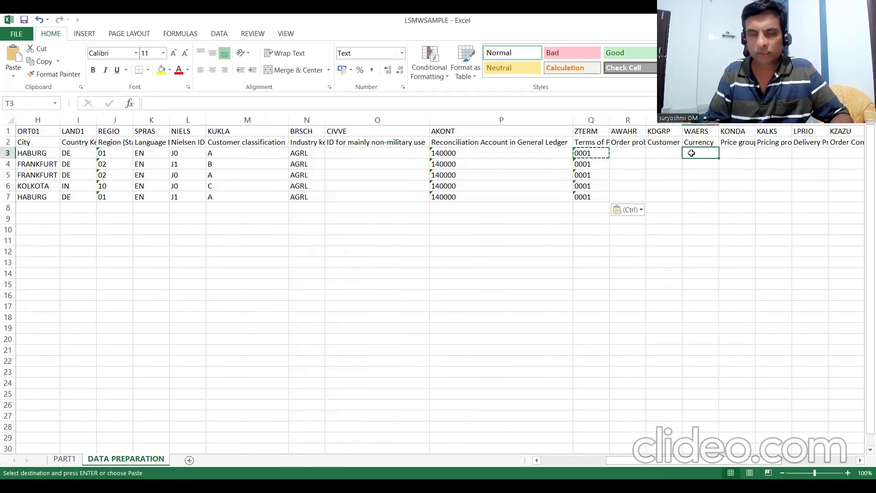
Fill the Currency column T3:T7 with EUR, EUR, EUR, INR, EUR.
type("EUR")
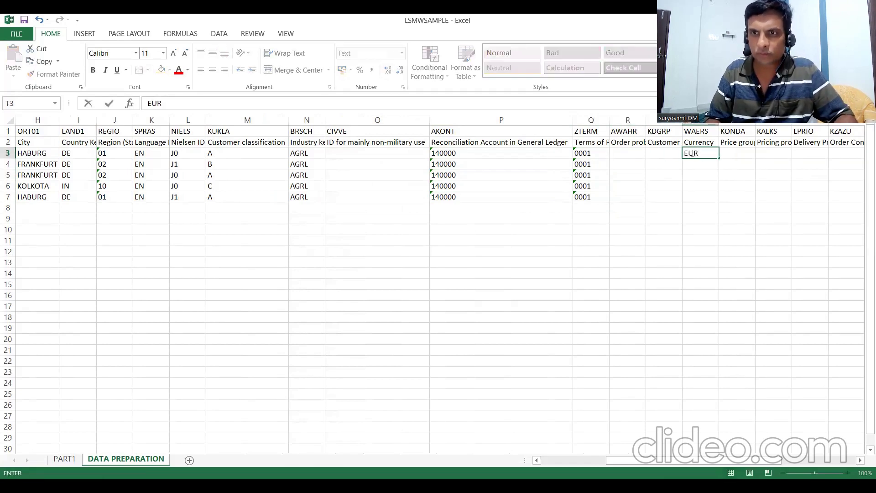
key("Return")
type("EUR")
key("Return")
type("E")
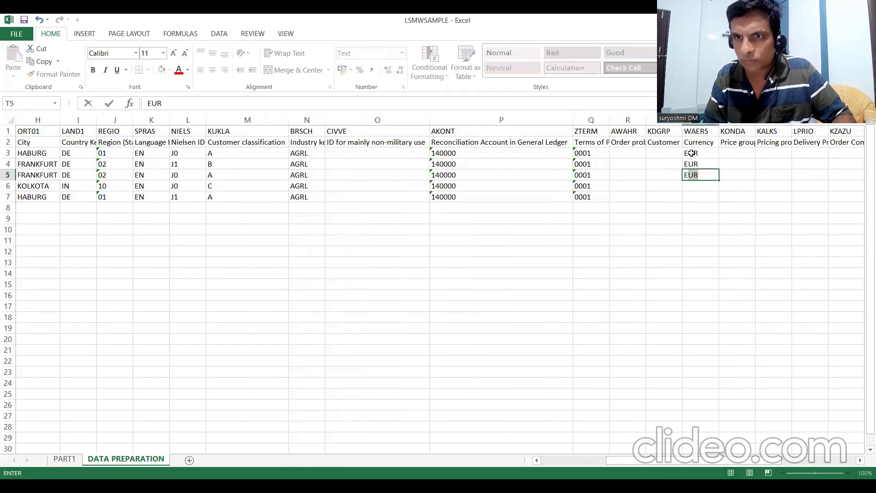
key("Return")
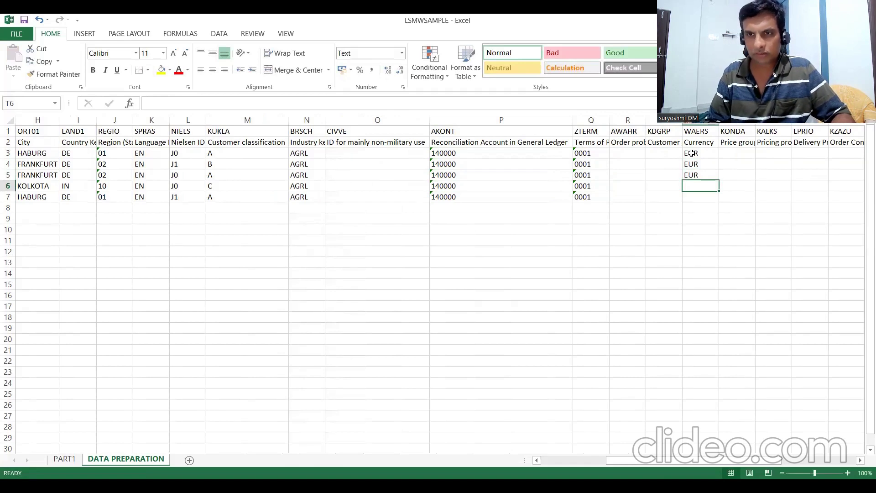
type("INR")
key("Return")
type("EUR")
key("Return")
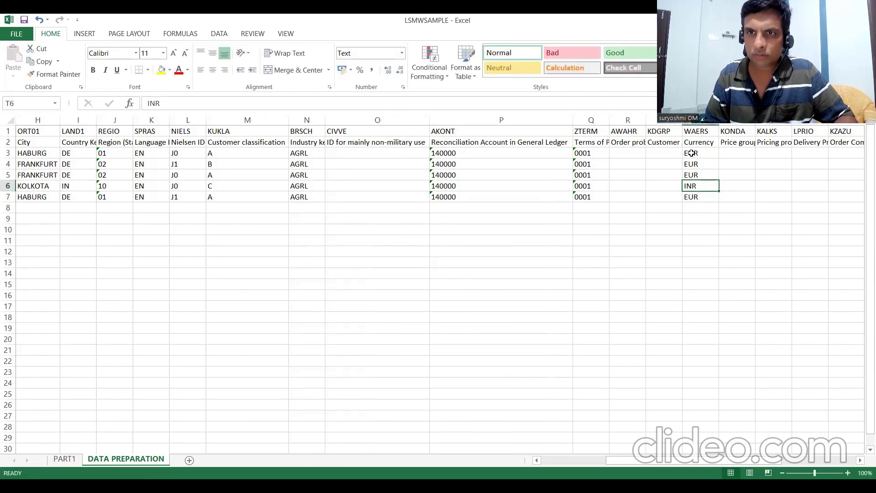
left_click(621, 155)
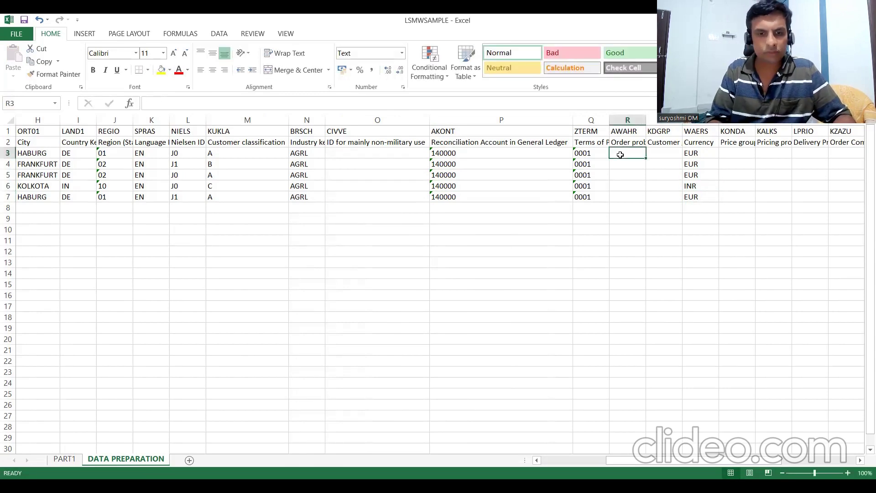
Autofit column S so its 'Customer group' description shows in full.
left_click(668, 142)
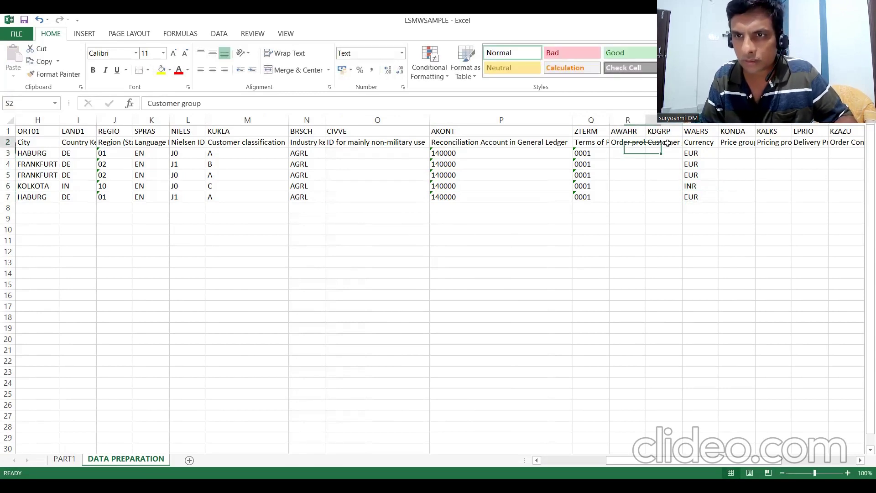
double_click(683, 120)
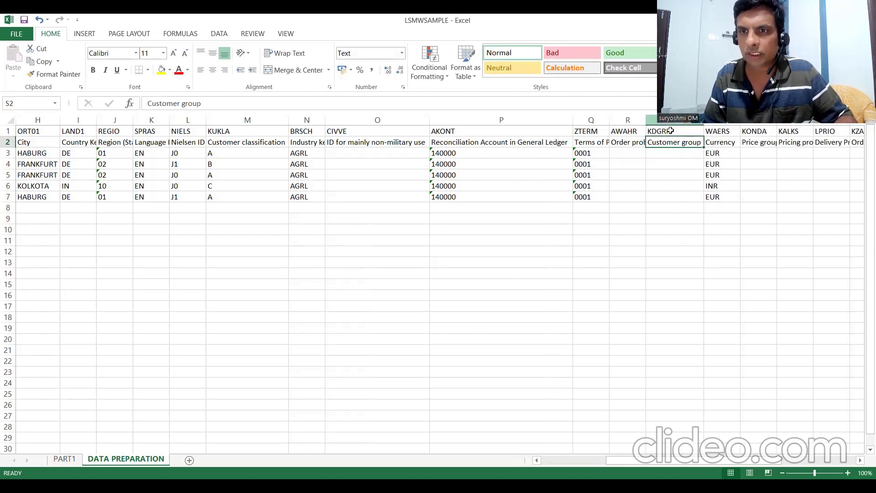
left_click(660, 153)
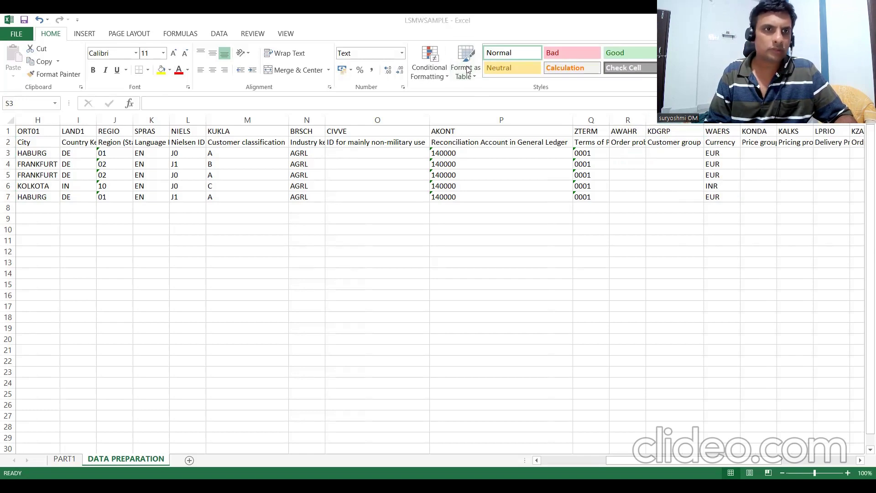
Look up the available values in SAP's Customer group F4 list.
key("alt+Tab")
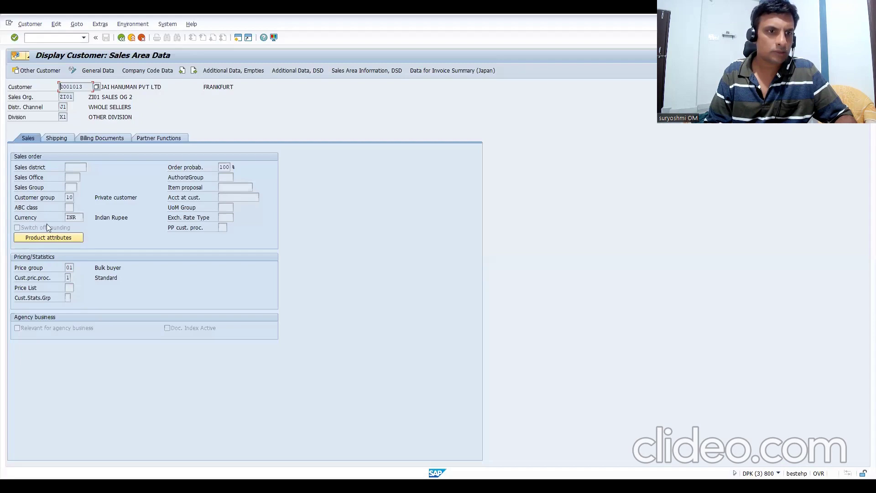
left_click(67, 199)
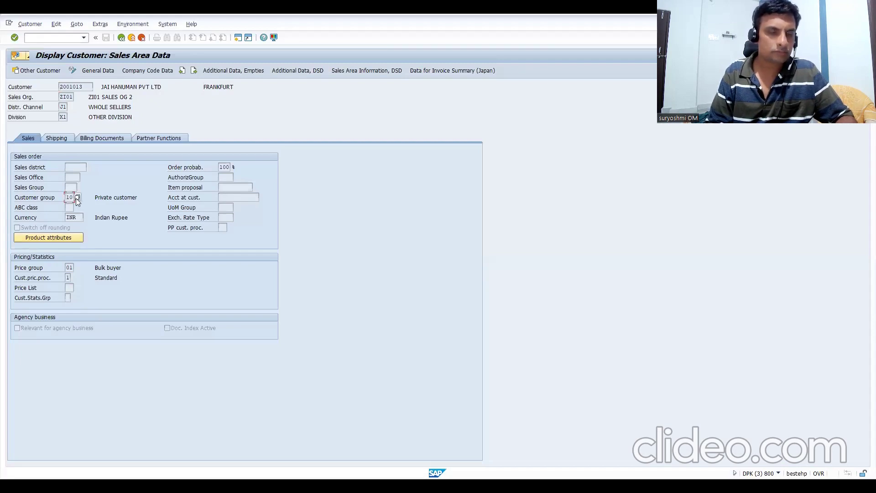
left_click(76, 203)
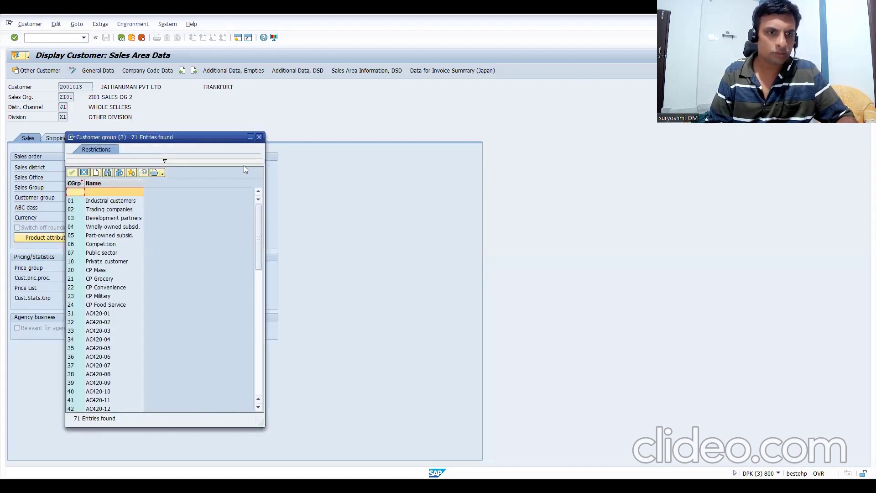
left_click(258, 137)
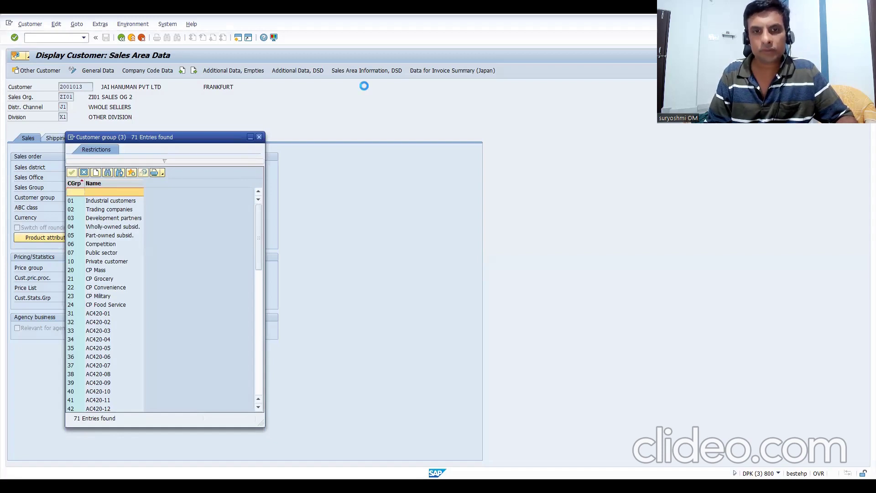
Enter 20 as the first customer's Customer group in cell S3.
key("alt+Tab")
type("20")
key("ctrl+Return")
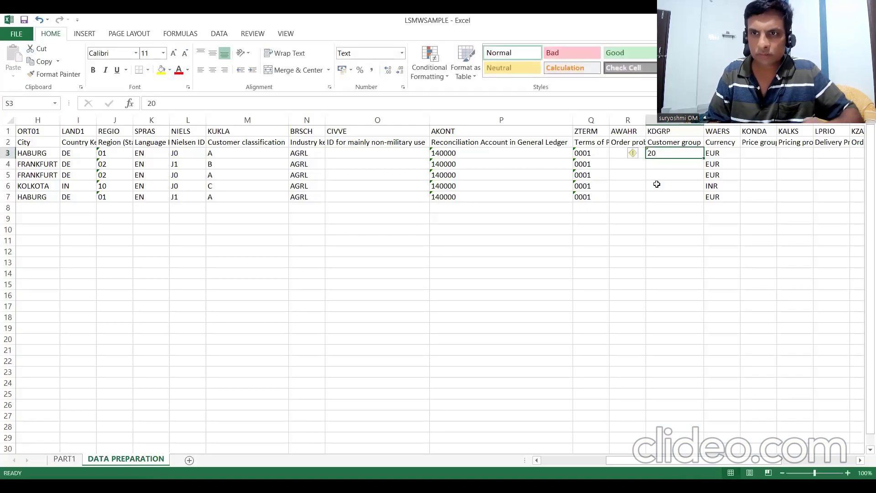
Fill Customer group S4:S6 with 21, 22, 23 and set S7 to 20.
left_click_drag(704, 159, 703, 189)
left_click(666, 197)
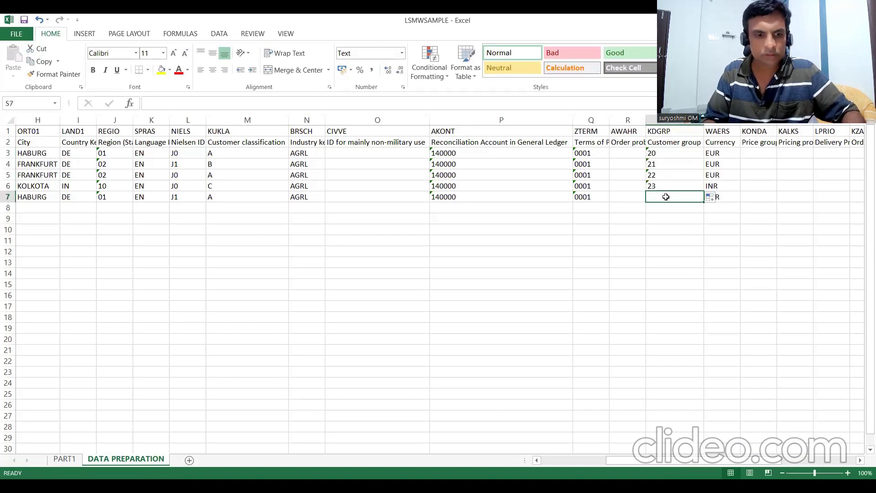
type("20")
key("Up")
key("Up")
key("Up")
key("Up")
key("Up")
key("Down")
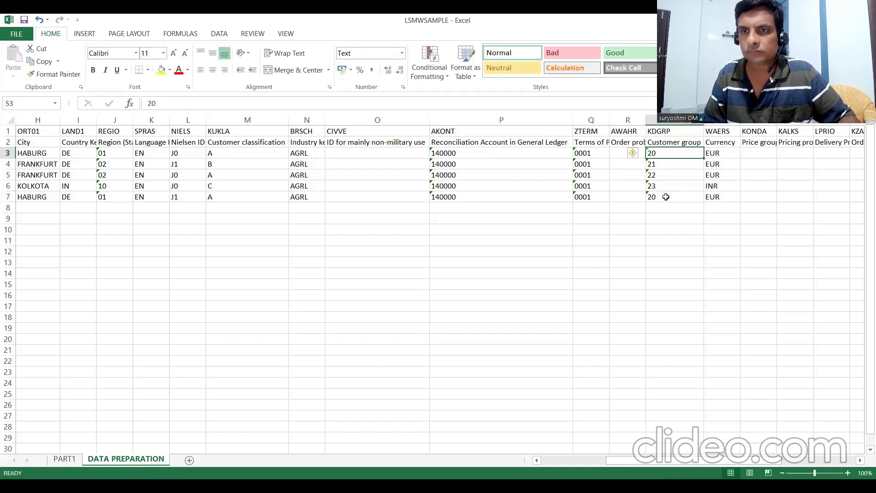
Set Price group 01 for all five customers in U3:U7.
key("Right")
key("Right")
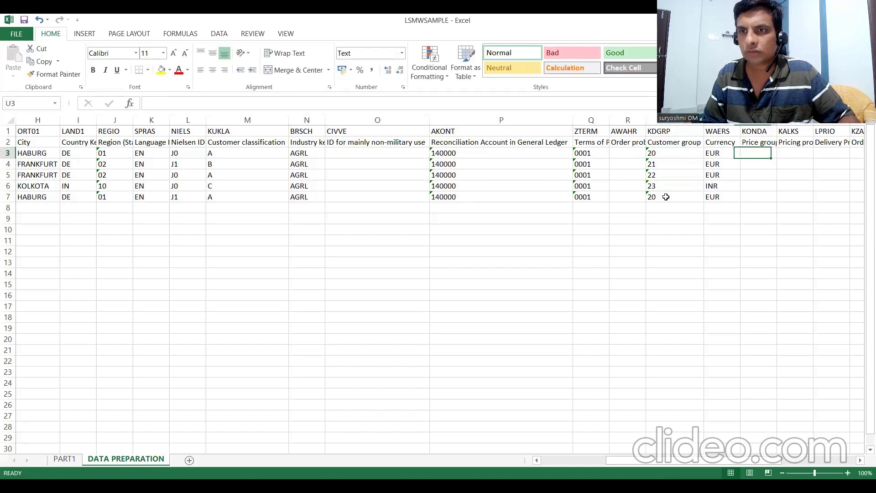
type("01")
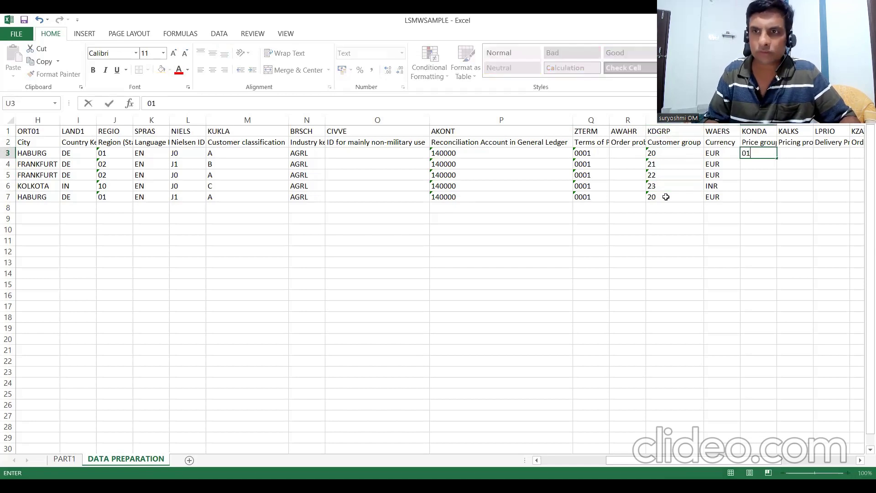
key("Return")
key("Up")
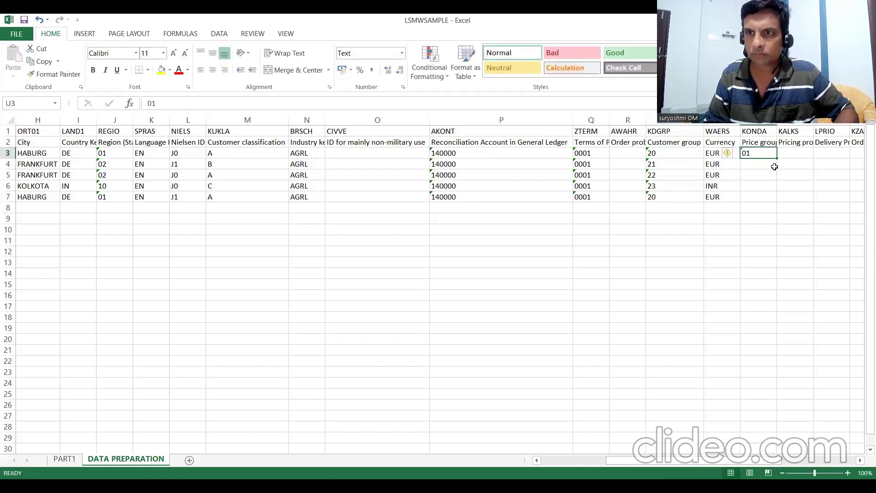
key("ctrl+c")
key("Down")
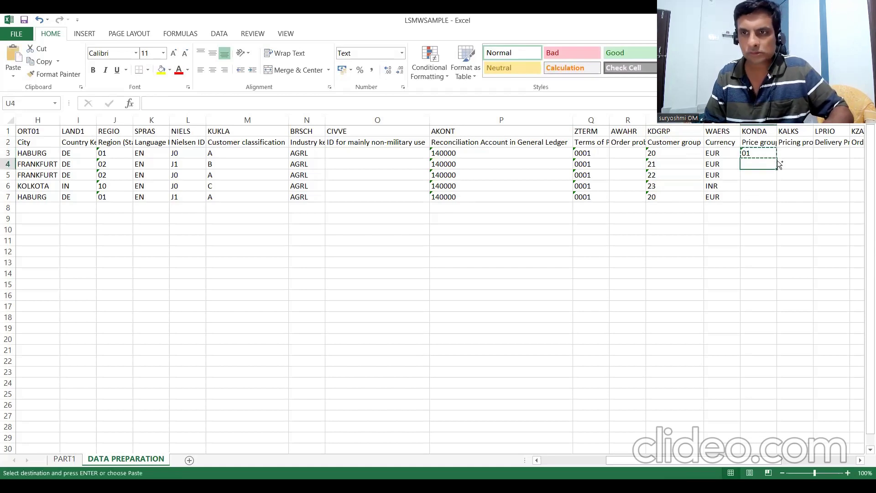
key("ctrl+v")
key("Down")
key("ctrl+v")
key("Down")
key("ctrl+v")
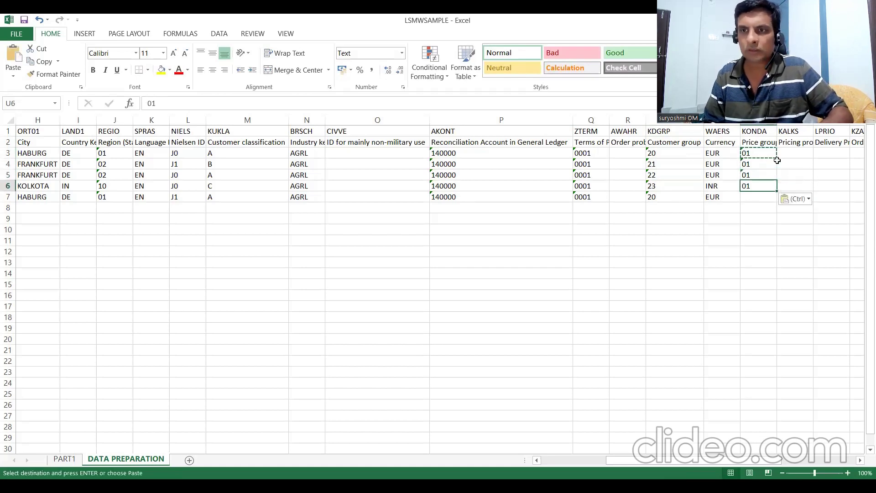
key("Down")
key("ctrl")
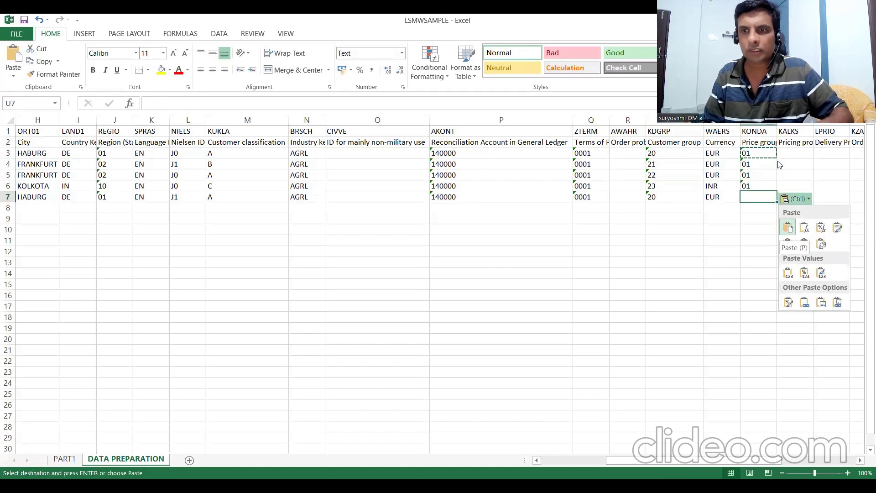
left_click(758, 176)
key("ctrl+c")
key("Down")
key("Down")
key("ctrl+v")
key("Up")
key("Up")
key("Up")
key("Up")
key("Right")
key("Right")
key("Right")
key("Right")
key("Right")
key("Right")
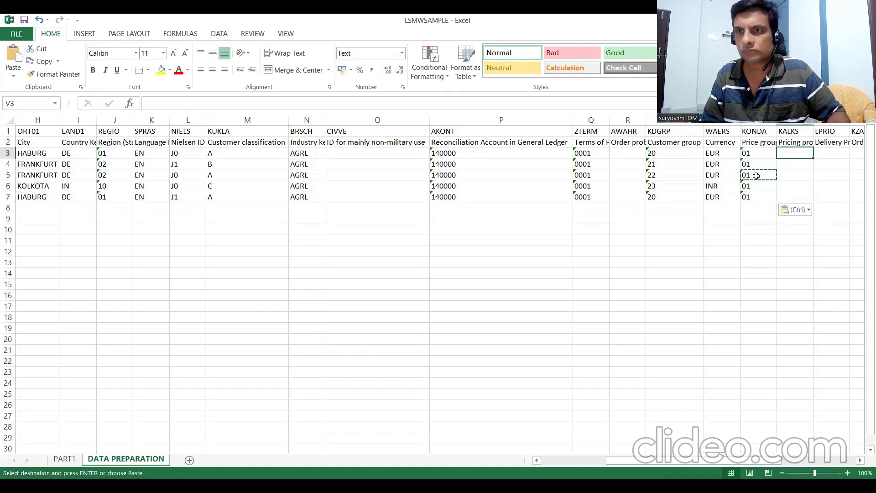
key("Right")
key("Right")
key("Right")
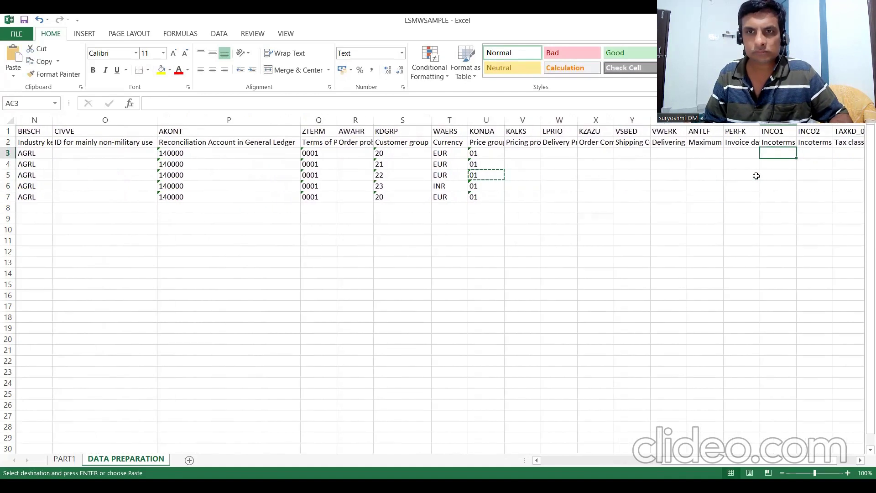
Autofit column V and enter pricing procedure 1 for all five customers.
left_click(531, 145)
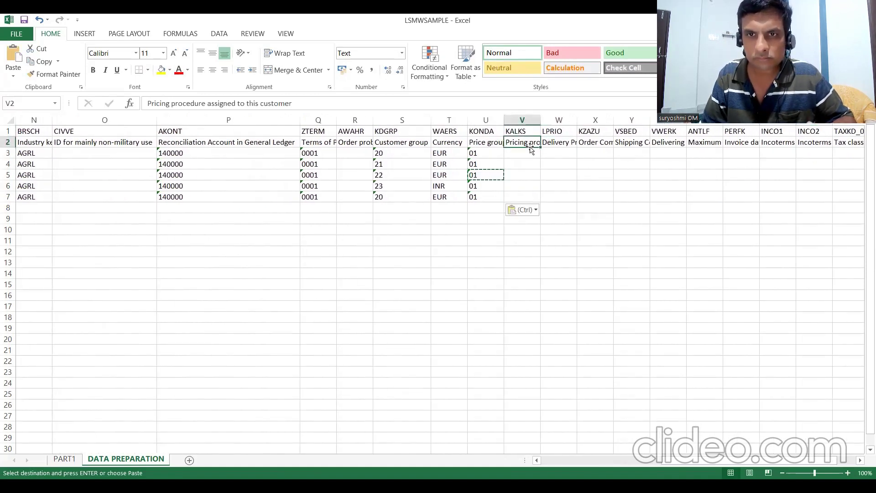
double_click(540, 119)
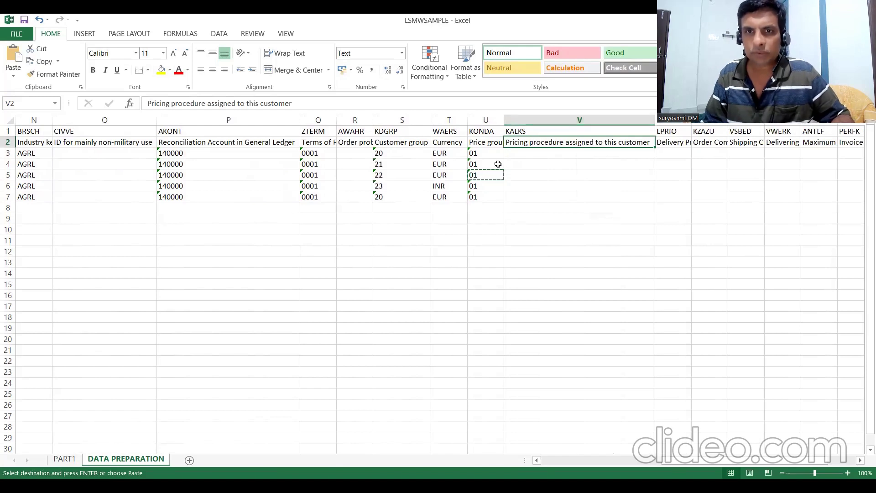
left_click(515, 153)
type("1")
key("Return")
type("1")
key("Return")
type("1")
key("Return")
type("1")
key("Return")
type("1")
key("Up")
key("Up")
key("Up")
key("Up")
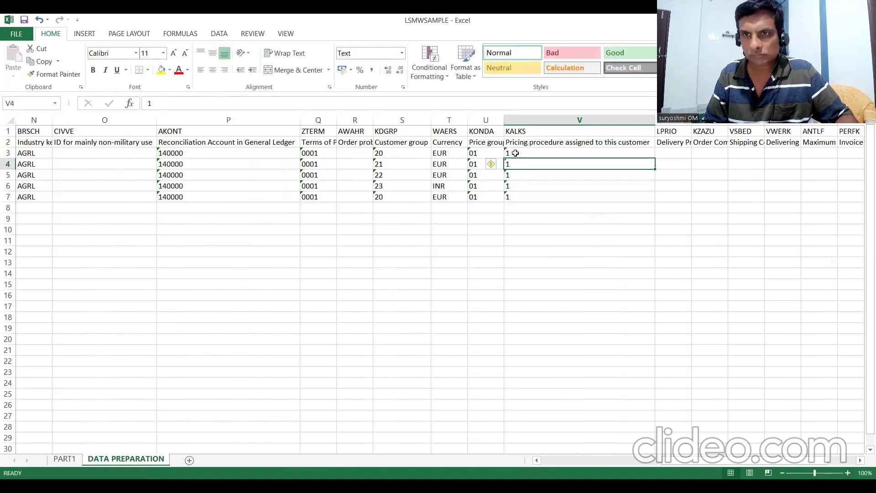
Autofit the Delivery Priority column and fill delivery priority 01 down the customer rows.
key("Right")
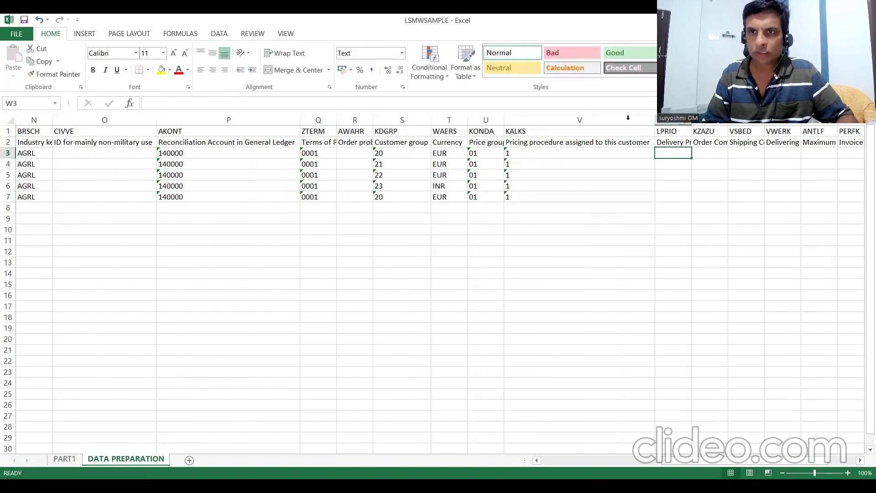
key("alt+h")
type("oi")
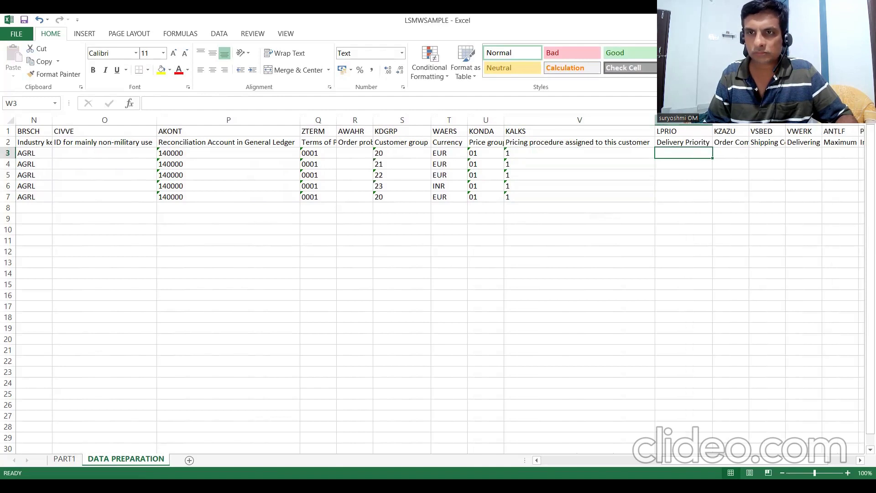
type("01")
key("Return")
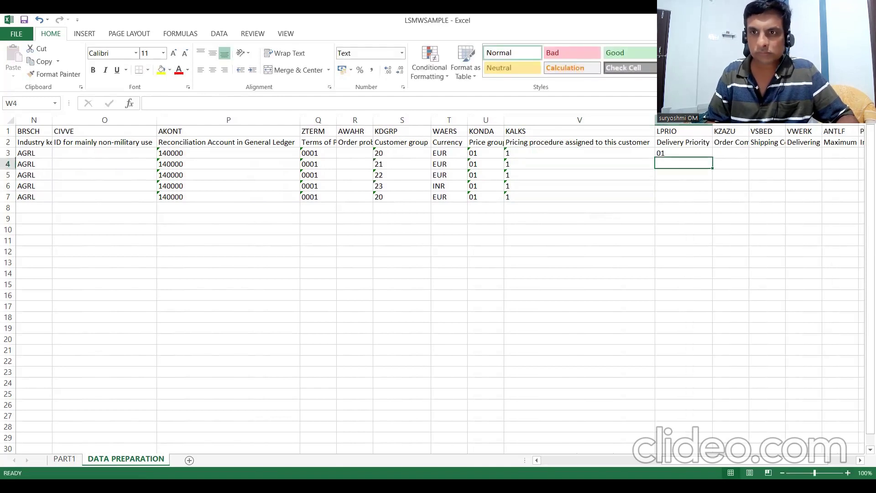
type("01")
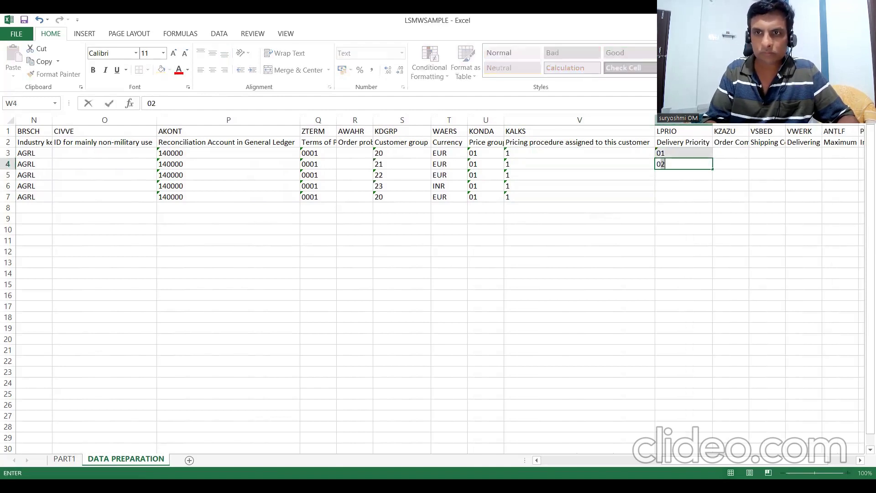
key("Up")
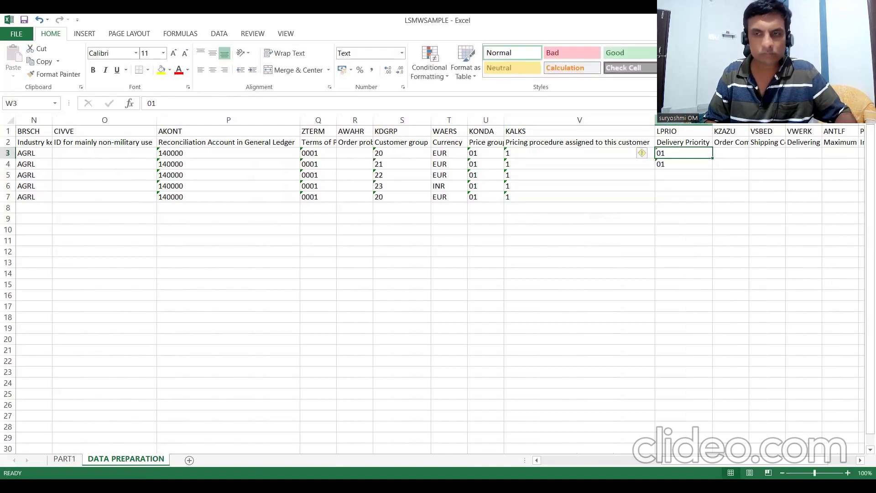
key("shift+Down")
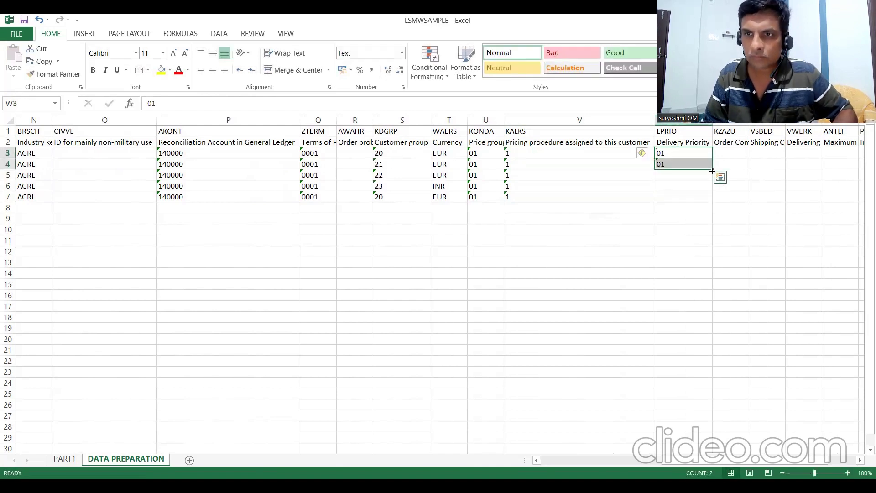
left_click_drag(712, 171, 710, 191)
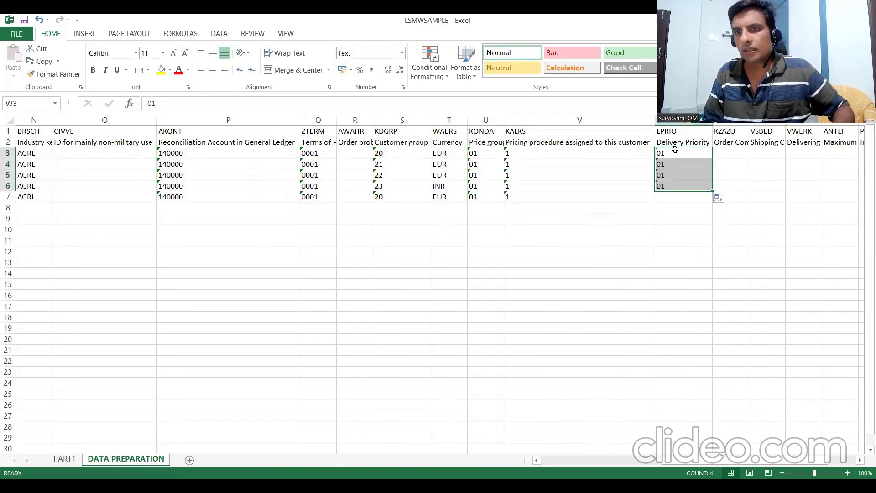
left_click(673, 149)
Autofit columns X and Y, then enter shipping conditions 01, 02, 01, 02, 01.
key("Right")
key("Right")
key("Right")
key("Right")
key("Right")
key("Right")
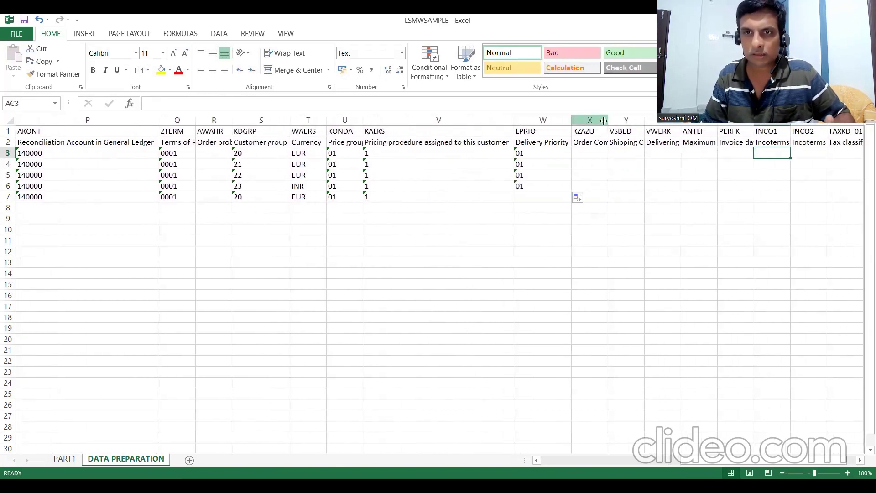
double_click(608, 120)
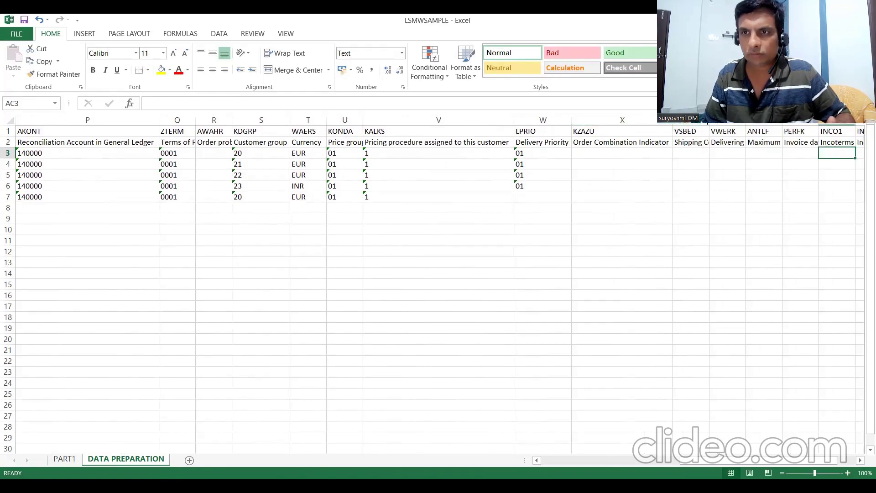
double_click(709, 120)
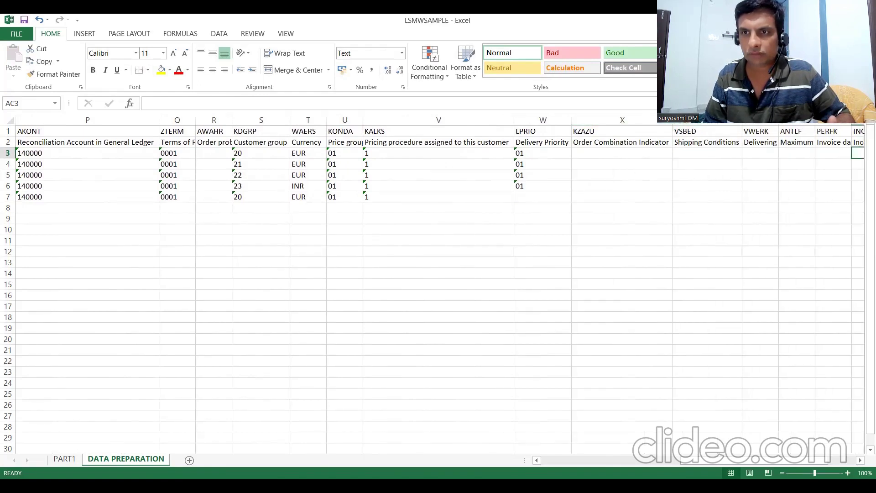
left_click(689, 153)
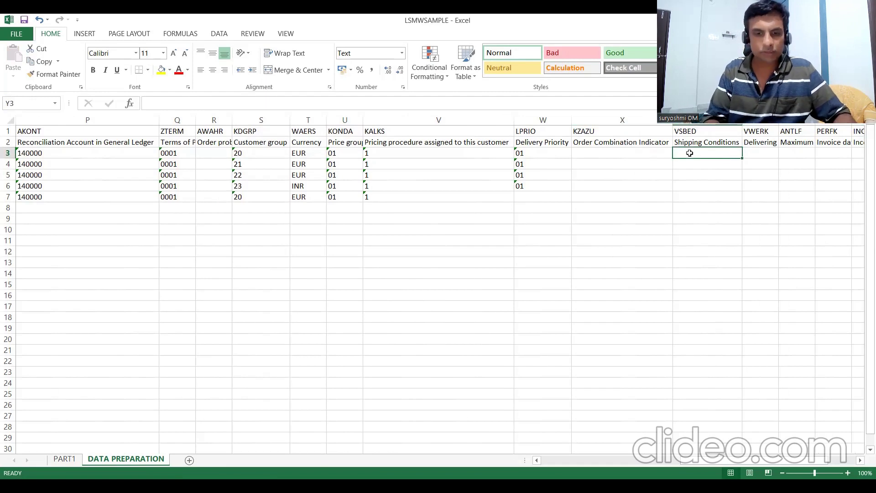
type("01")
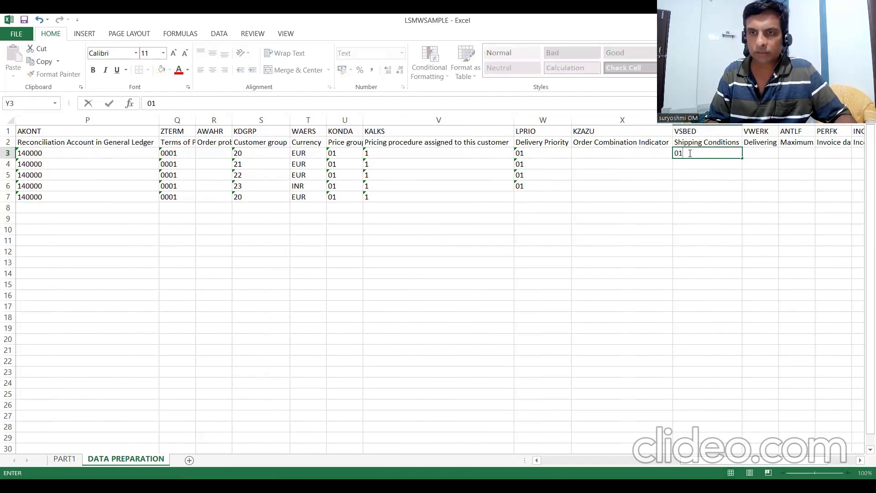
key("Return")
type("02")
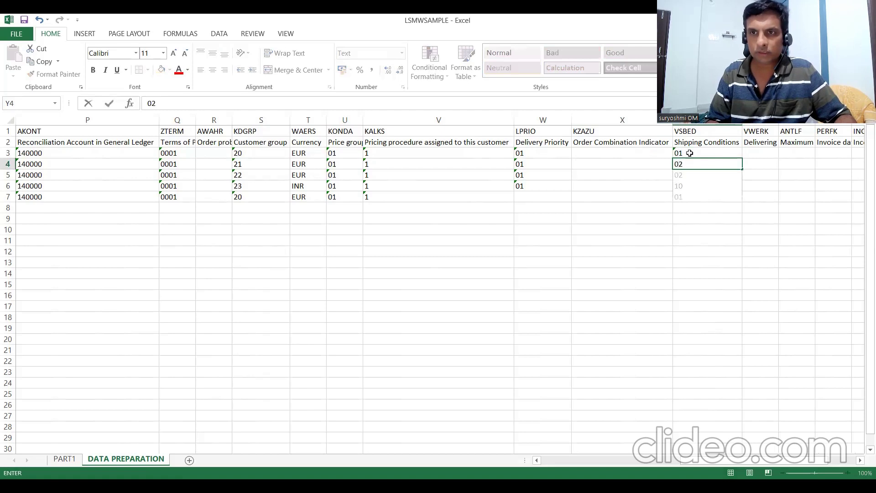
key("Return")
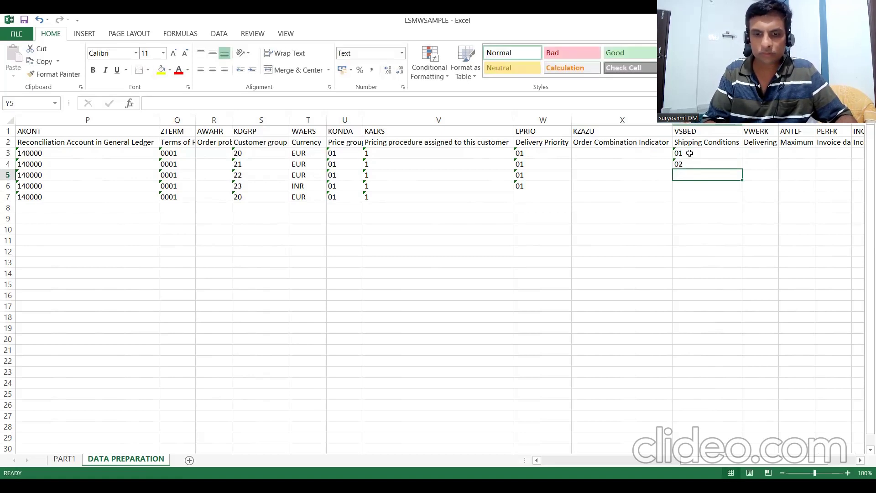
left_click(692, 151)
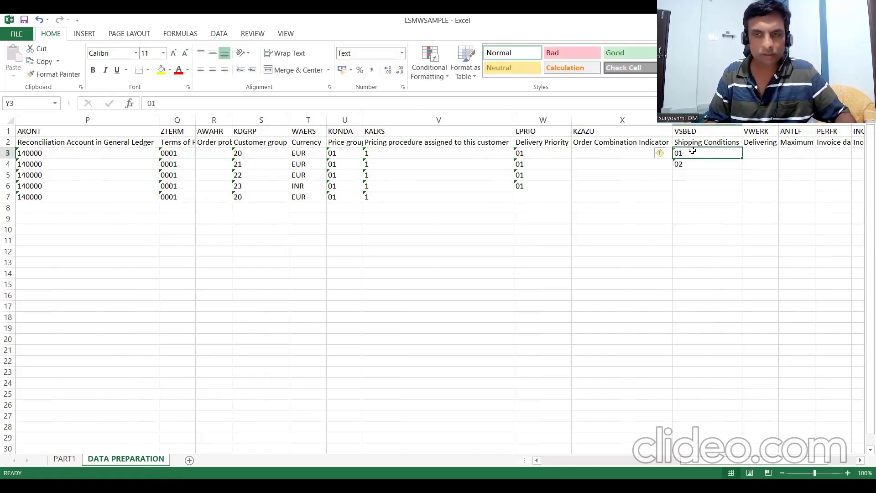
key("Down")
key("Down")
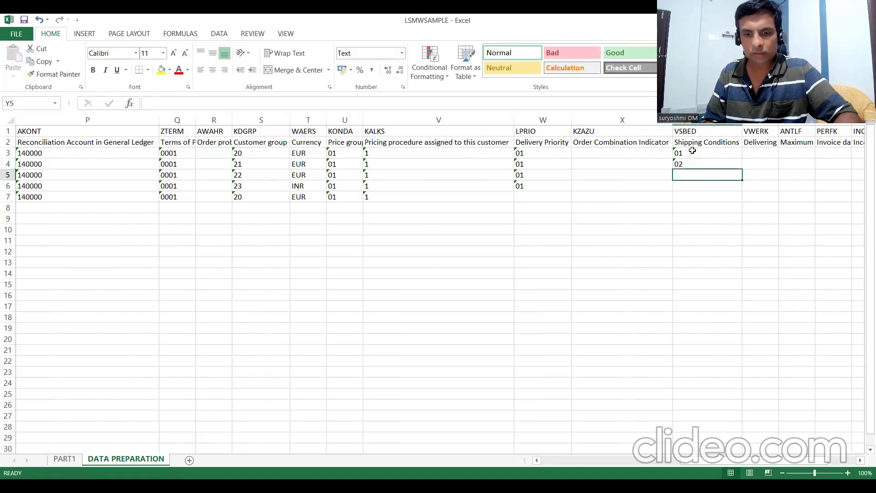
type("01")
key("Return")
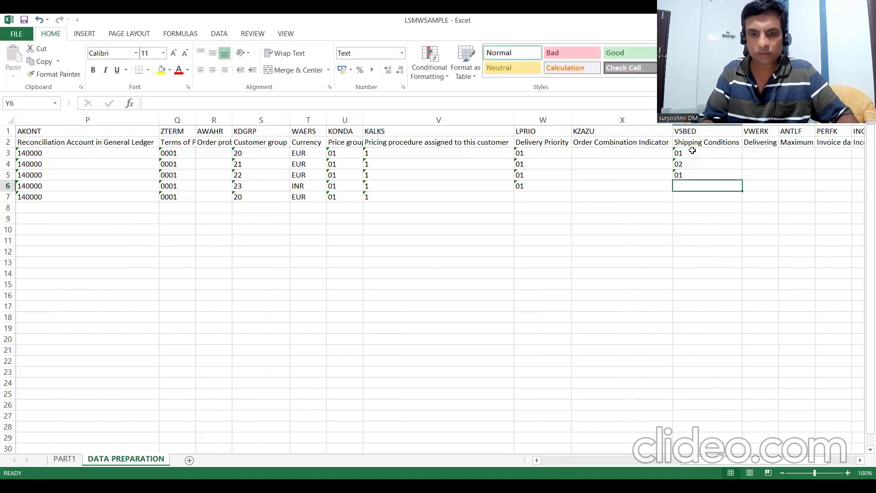
type("02")
key("Return")
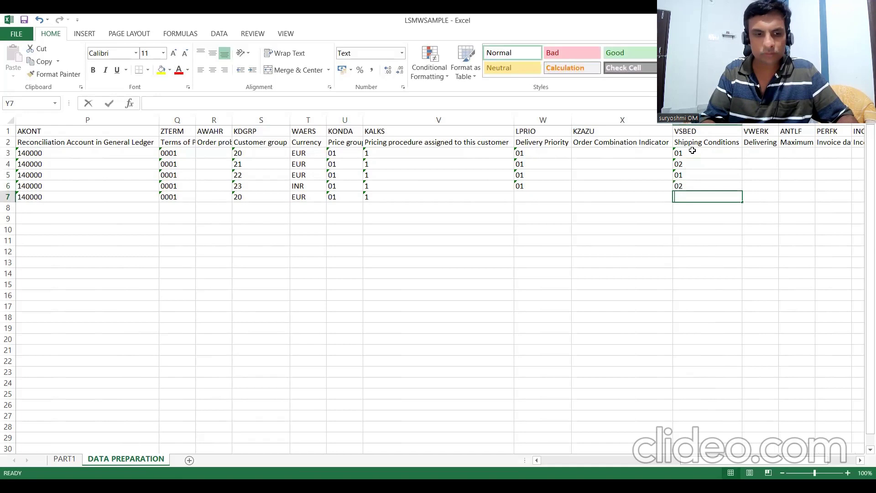
type("01")
key("Up")
key("Up")
key("Up")
key("Up")
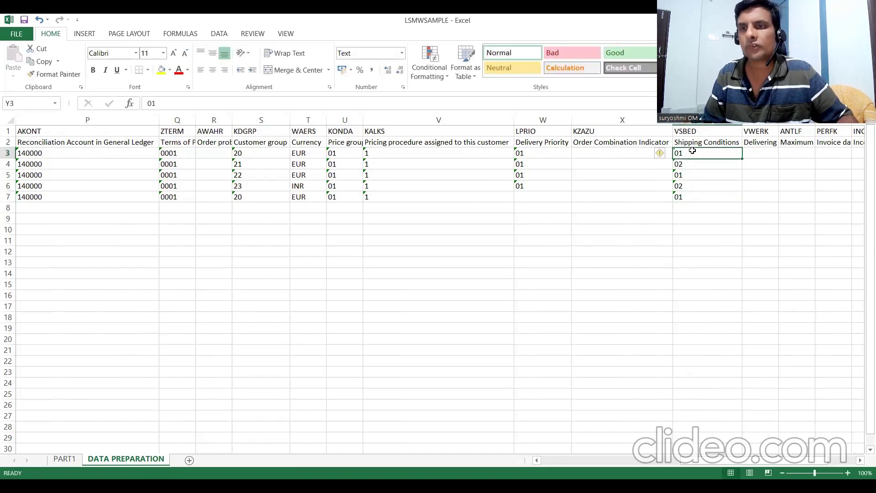
Autofit the Delivering Plant column and set plant ZI01 for all five customers.
key("Right")
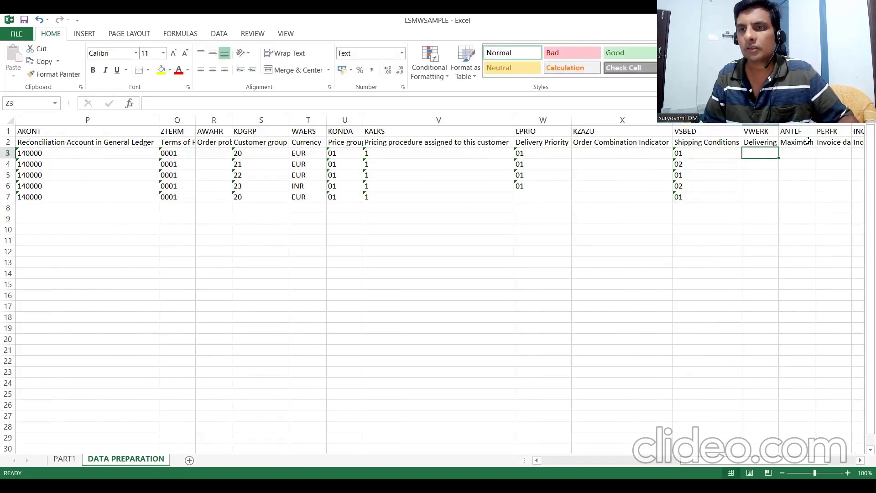
key("alt+h")
key("o")
key("i")
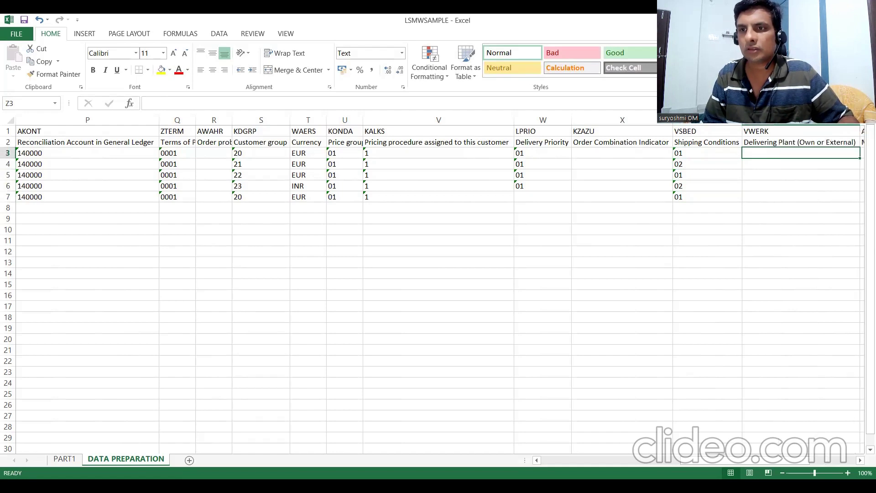
type("ZI01")
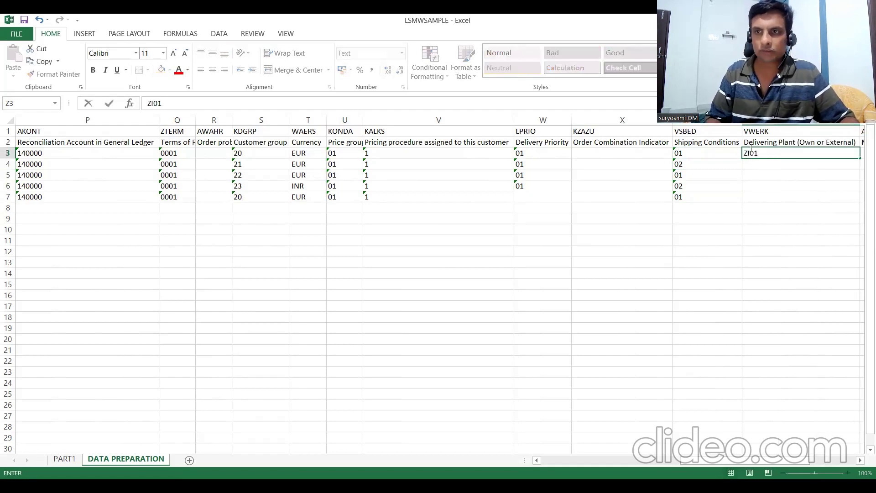
key("Return")
left_click(751, 151)
key("ctrl+c")
key("Down")
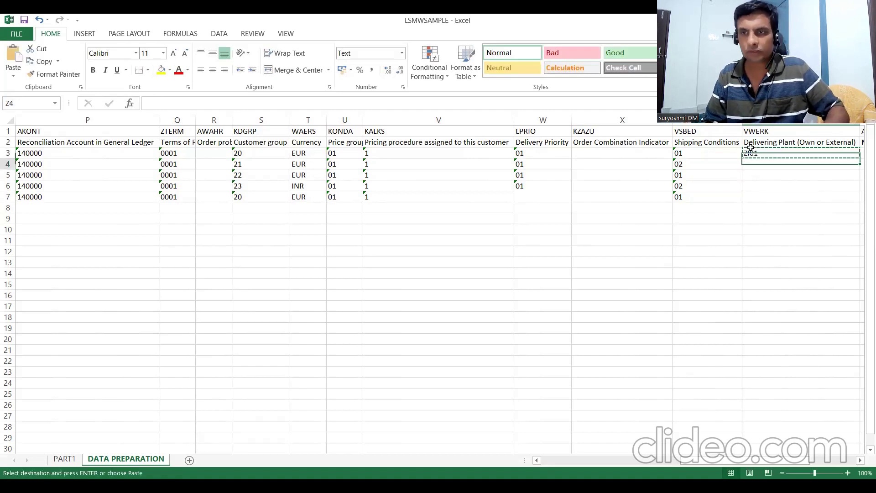
key("ctrl+v")
key("Down")
key("ctrl+v")
key("Down")
key("ctrl+v")
key("ctrl")
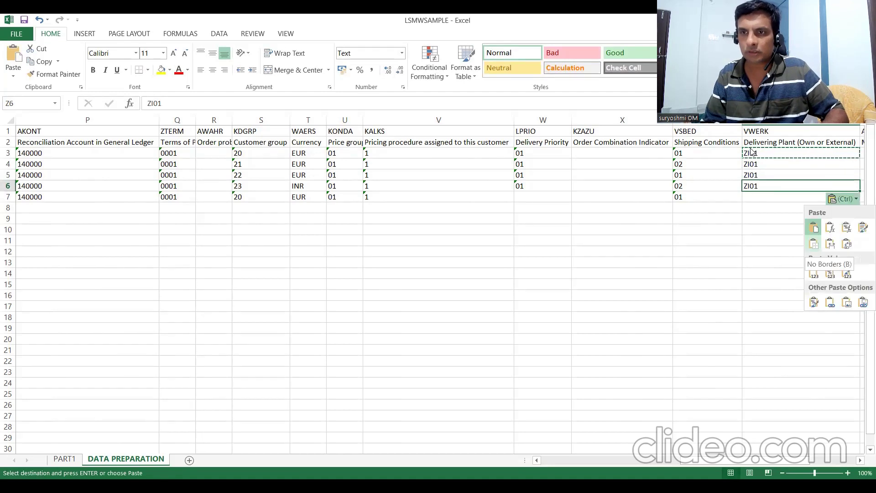
key("Escape")
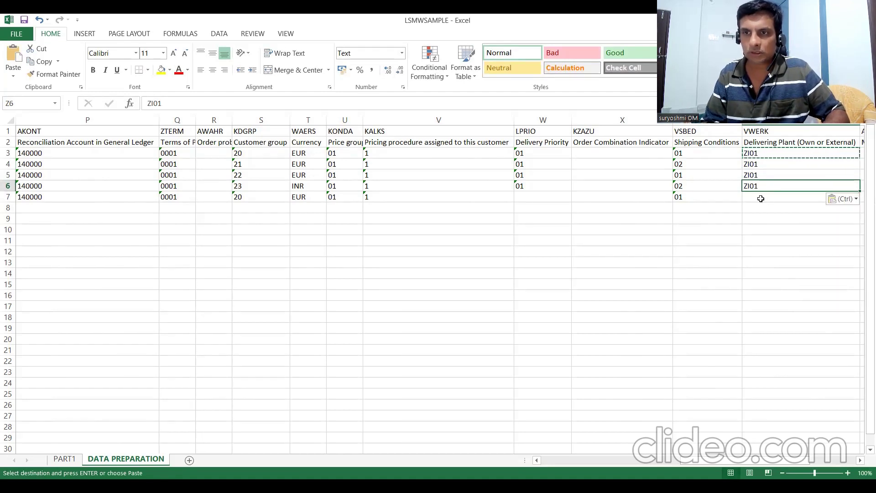
key("Down")
key("ctrl+v")
key("Up")
key("Up")
key("Up")
key("Up")
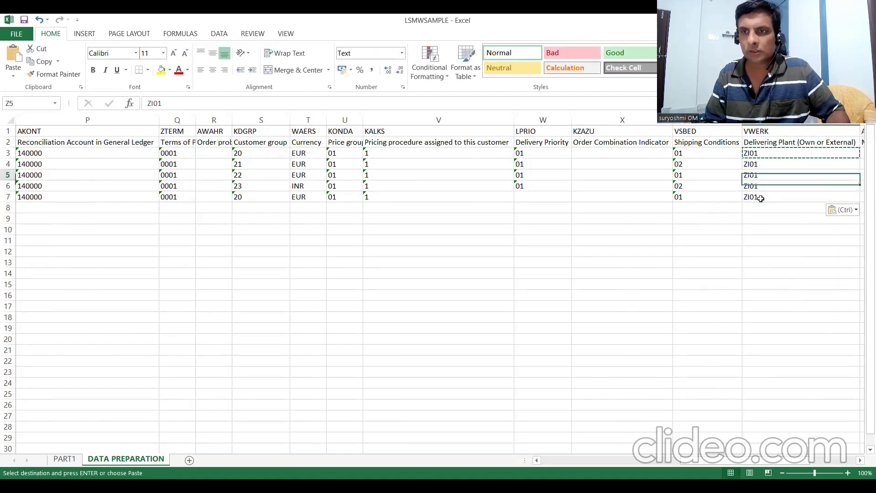
key("Right")
key("Right")
key("Right")
key("Right")
key("Right")
key("Right")
key("Right")
key("Right")
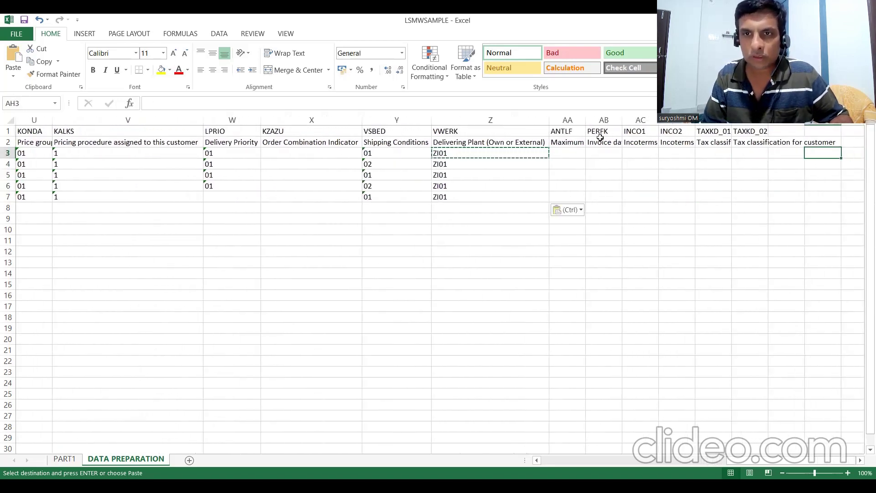
Auto-fit the ANTLF column and enter partial delivery limits 5, 9, 5, 9 for the first four customers.
double_click(585, 119)
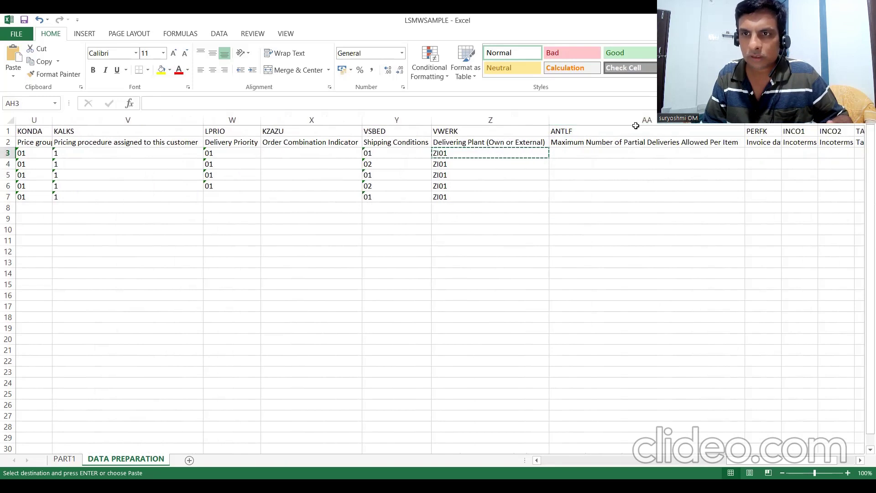
left_click(621, 152)
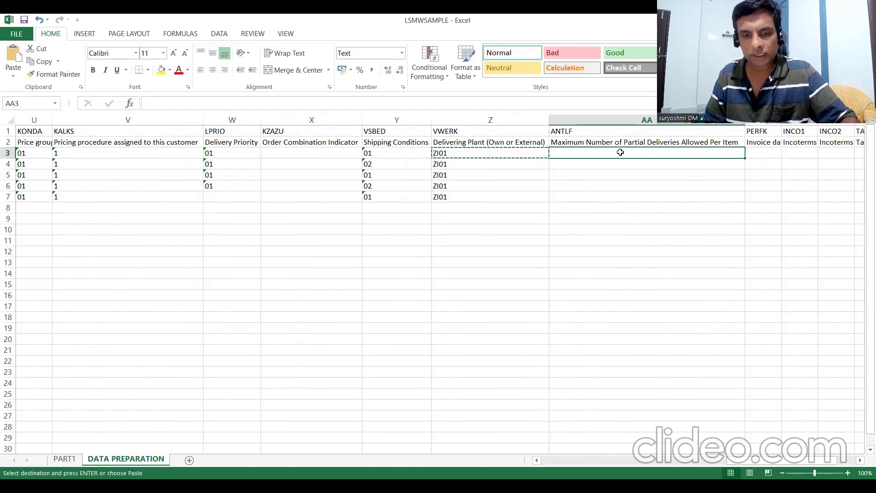
type("5")
key("Return")
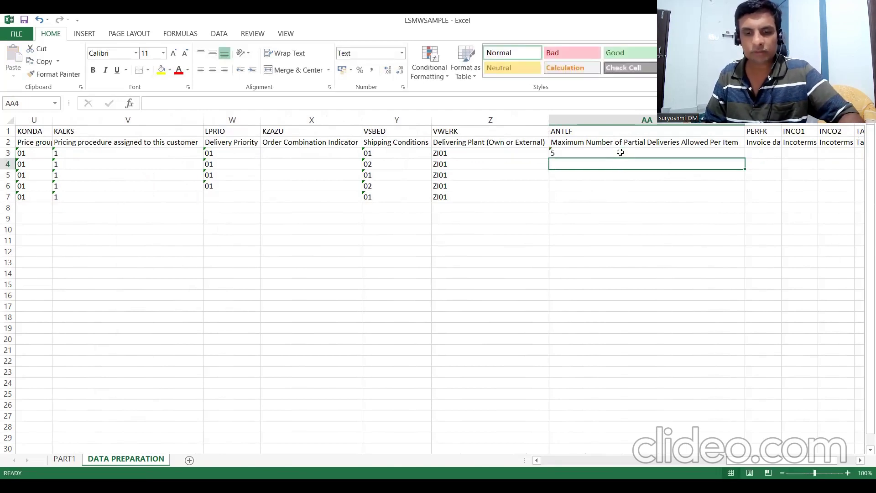
type("9")
key("Return")
type("5")
key("Return")
type("9")
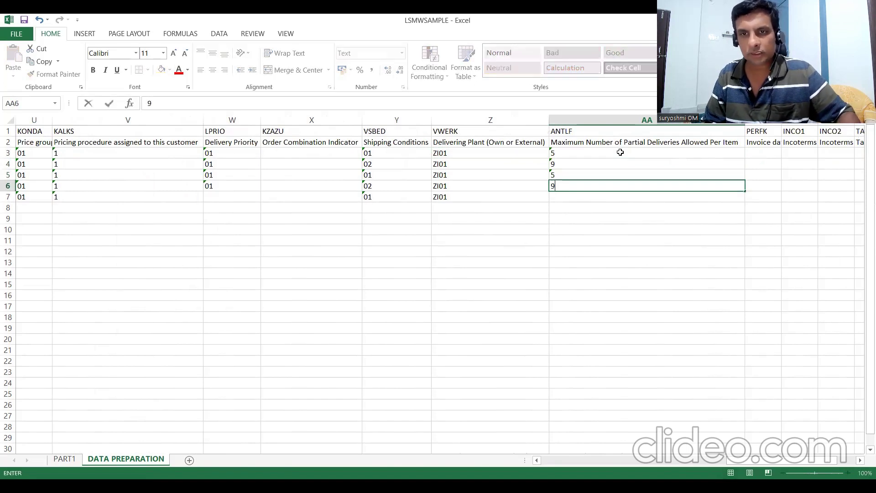
key("Return")
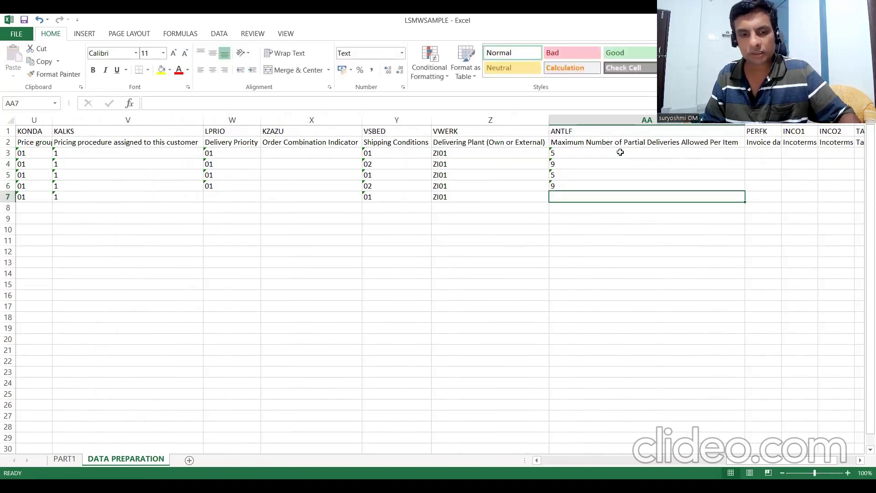
Revise the maximum partial deliveries to 9 for all five customers.
key("Up")
key("Up")
key("Up")
key("Up")
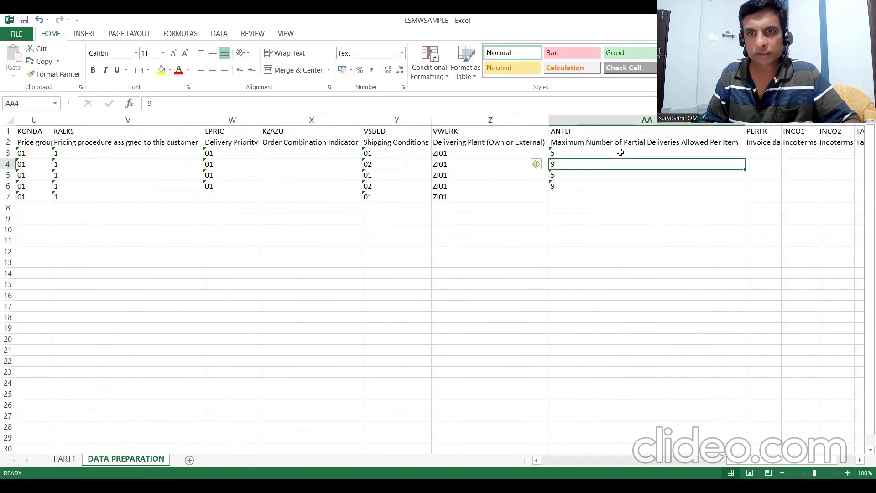
type("9")
key("Return")
type("9")
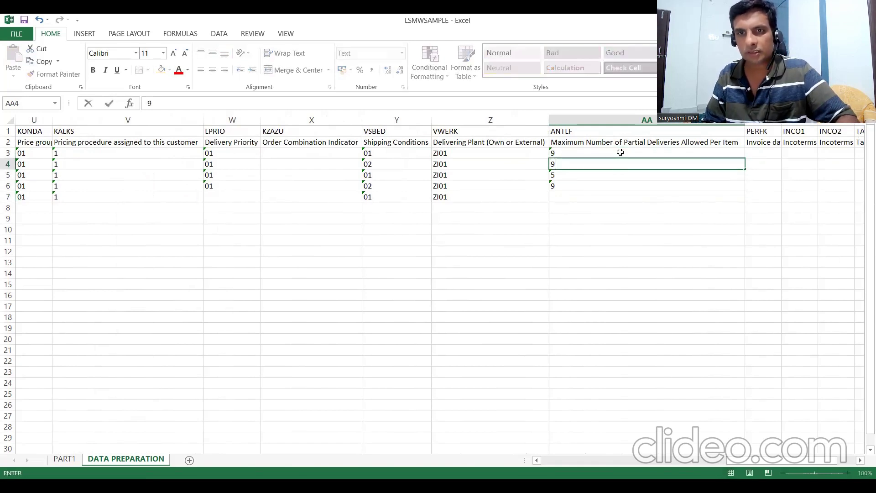
key("Return")
type("9")
key("Return")
type("9")
key("Return")
type("9")
key("Return")
key("Up")
key("Up")
key("Up")
key("Up")
key("Up")
key("Right")
key("Right")
key("Right")
key("Right")
key("Right")
key("Right")
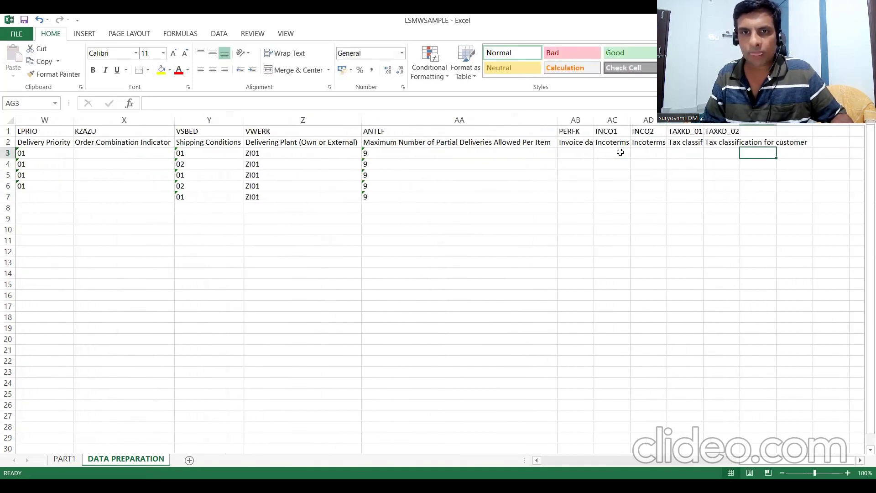
Enter 01 in the first PERFK invoice-date cell and paste it down to the other four customers.
left_click(580, 152)
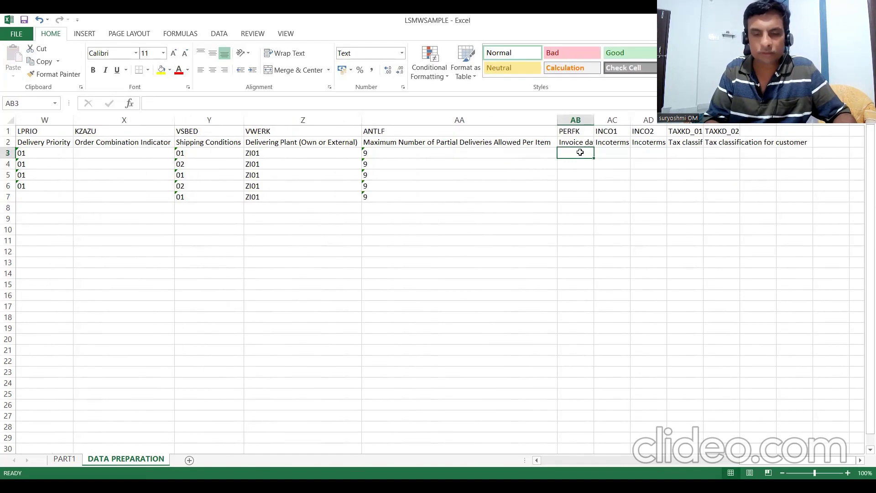
type("01")
key("Return")
left_click(580, 153)
key("ctrl+c")
key("Down")
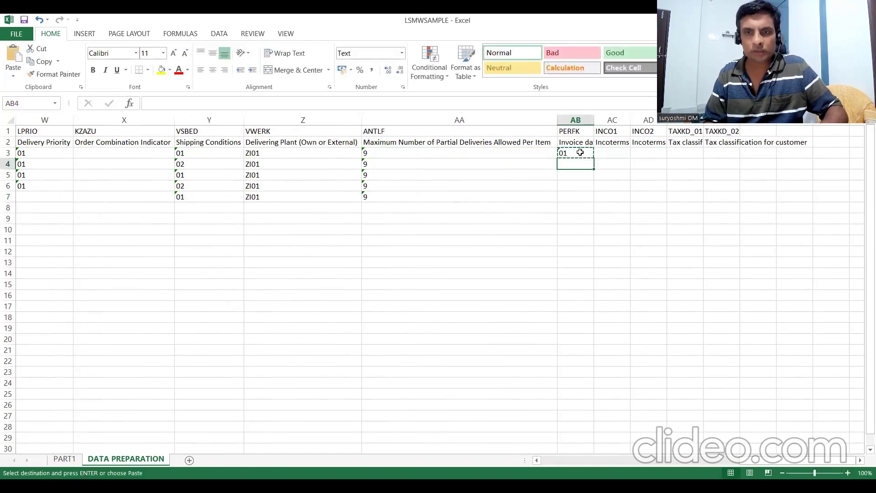
key("ctrl+v")
key("Down")
key("ctrl+v")
key("Down")
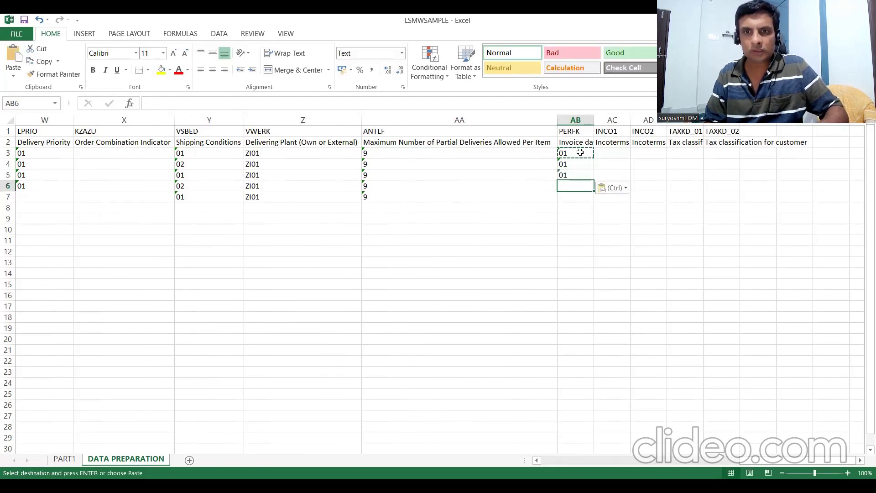
key("ctrl+v")
key("Down")
key("ctrl+v")
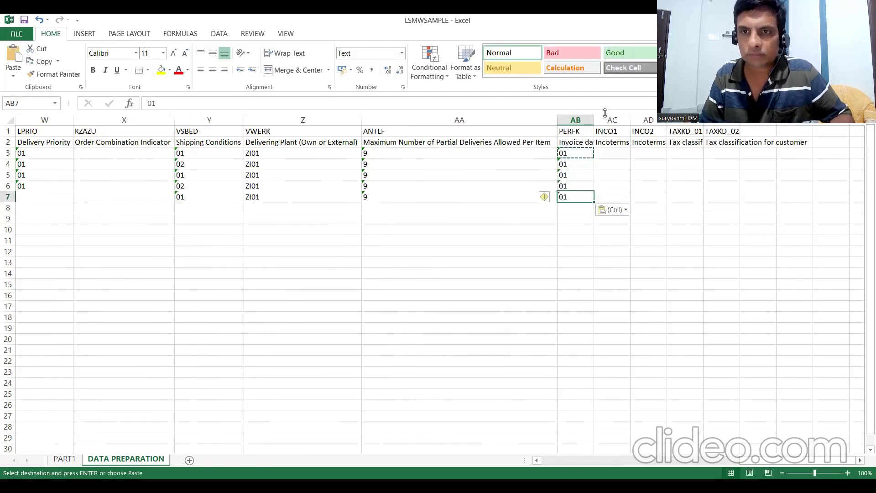
Enter FOB and FCA as the first two INCO1 Incoterms, then return to the SAP IMG tree.
left_click(610, 156)
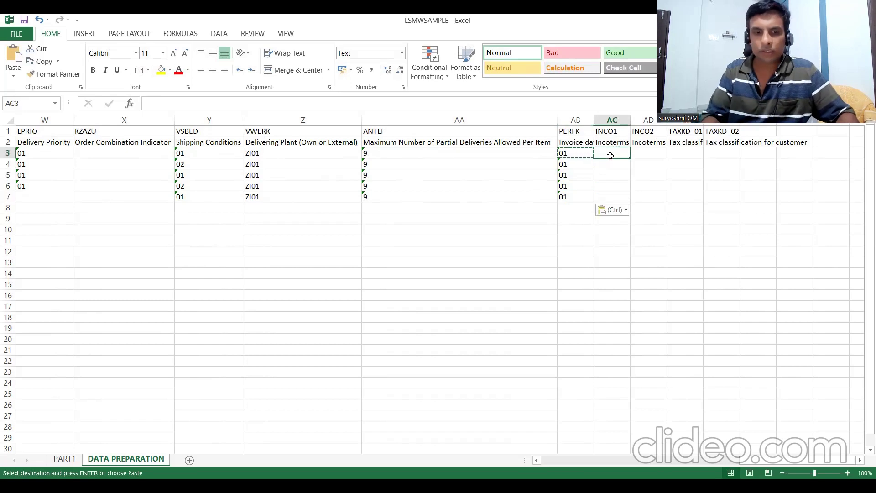
type("FOB")
key("Return")
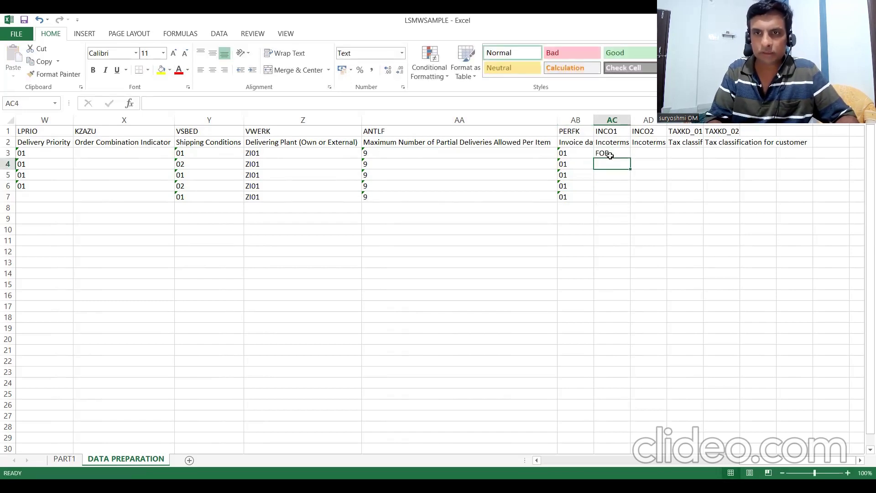
type("FCA")
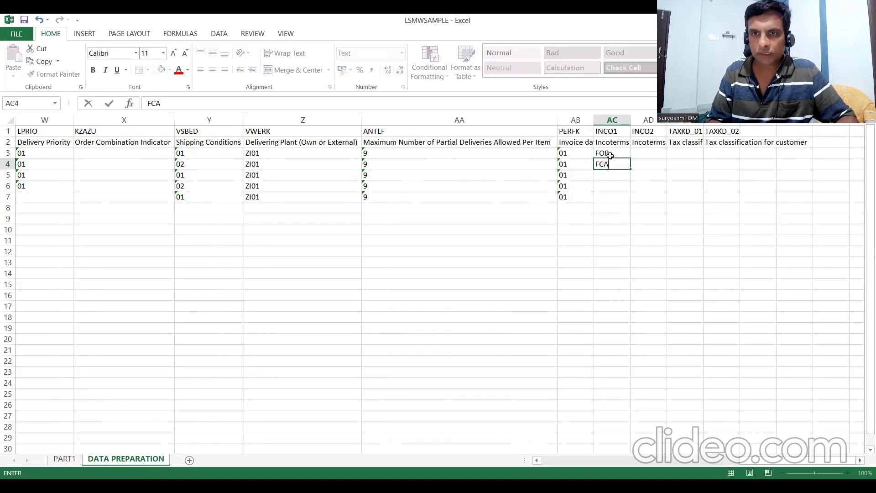
key("Return")
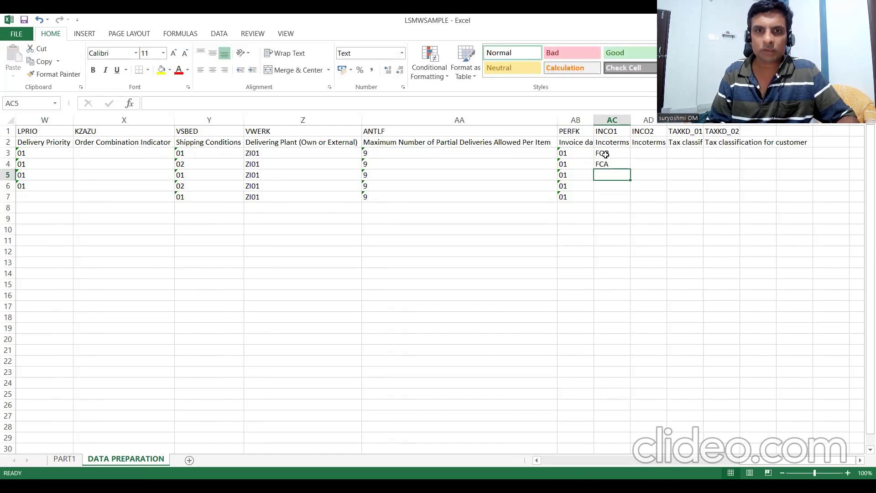
key("alt+Tab")
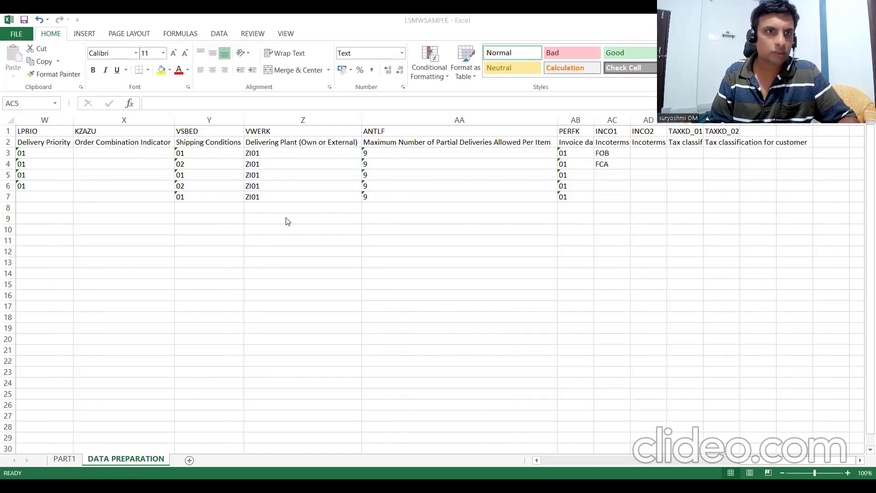
key("F3")
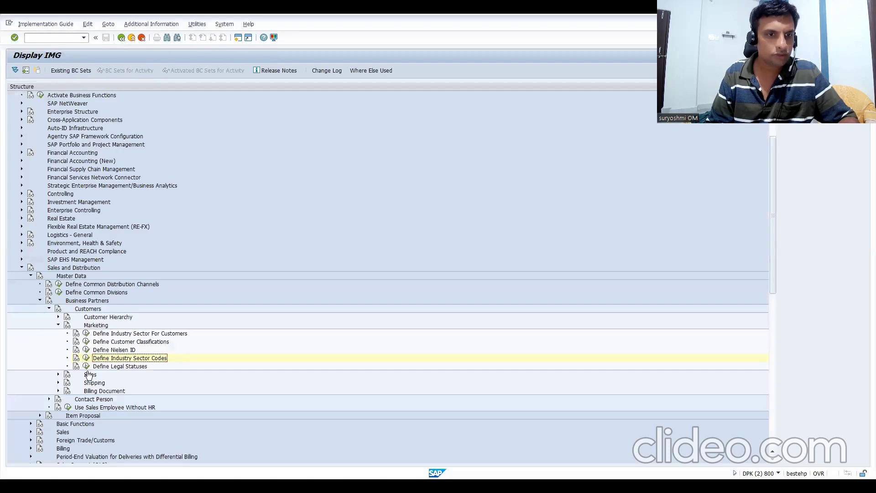
Open Define Incoterms under Customers > Billing Document to view the 16 codes, then select Excel cell AC4.
left_click(58, 392)
left_click(87, 416)
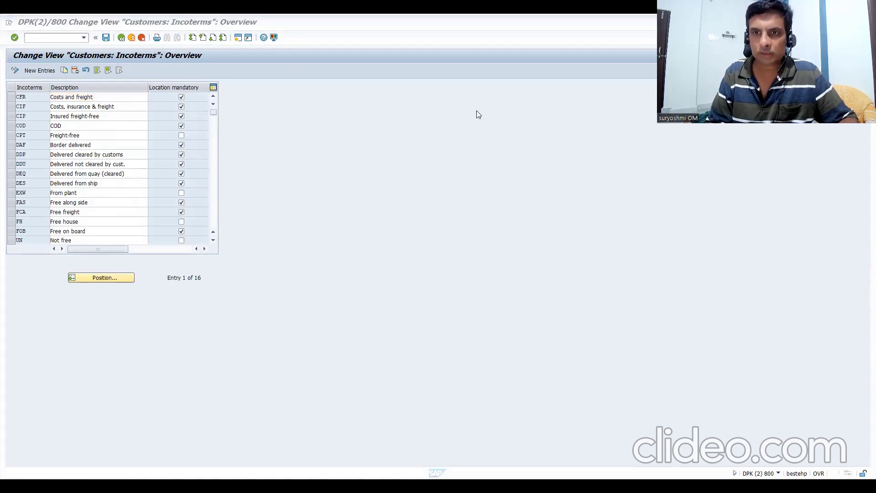
key("alt+Tab")
left_click(612, 165)
Enter CIP in AC4 and CIF in AC5, checking the SAP Incoterms list.
type("CI")
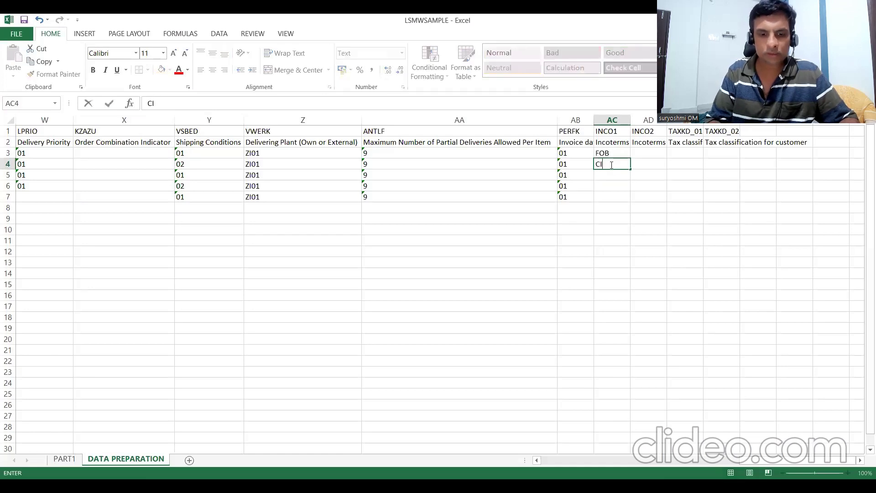
type("P")
key("Return")
type("CIF")
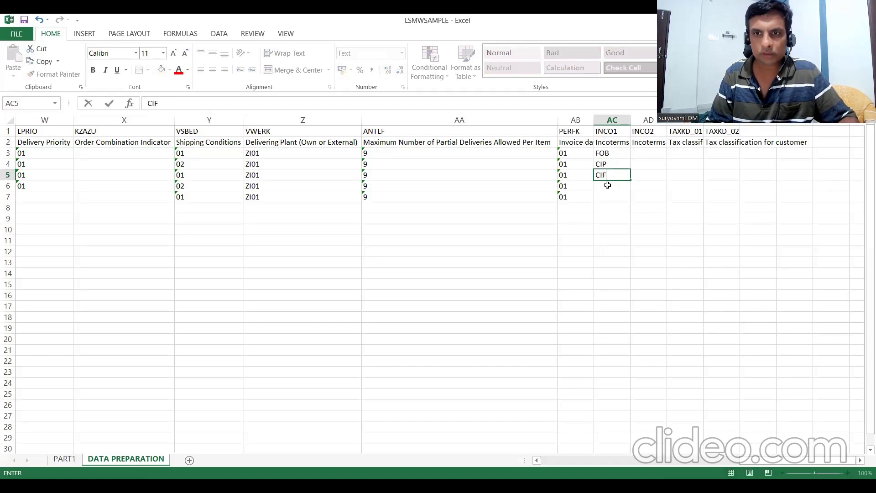
left_click(607, 185)
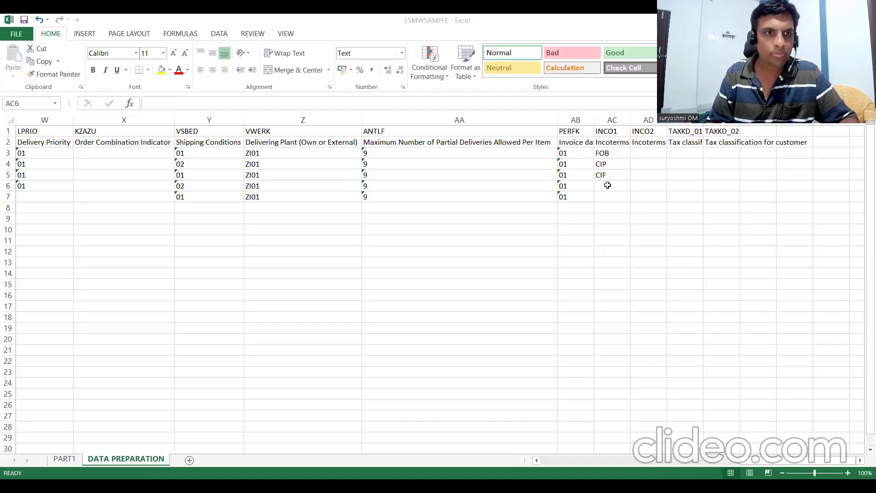
key("alt+Tab")
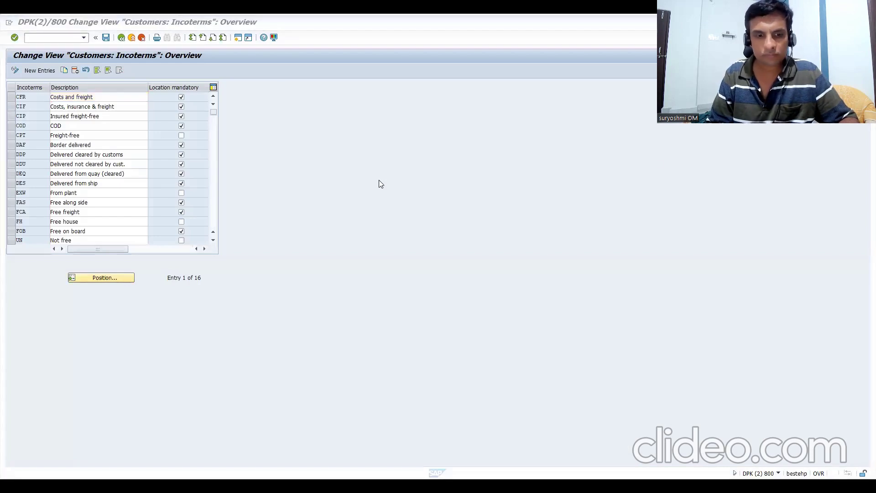
key("alt+Tab")
Enter FCA in AC6 and DDP in AC7 after looking up the code in SAP.
type("FCA")
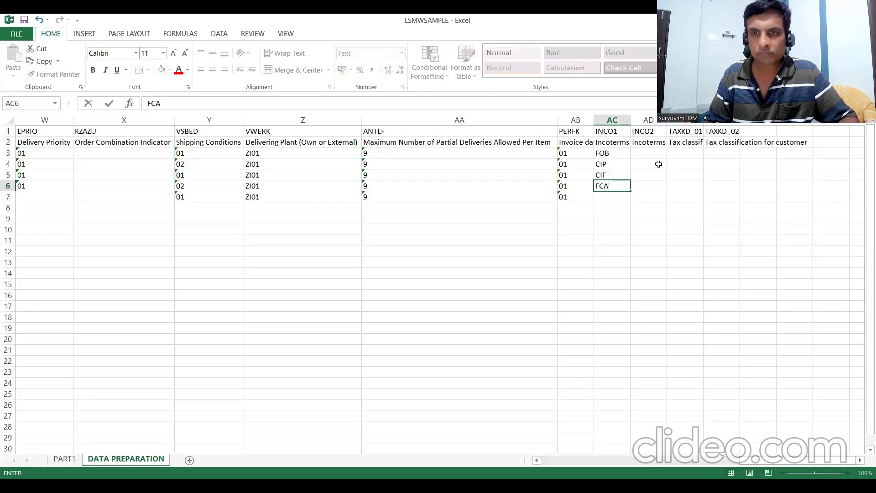
key("Return")
type("DD")
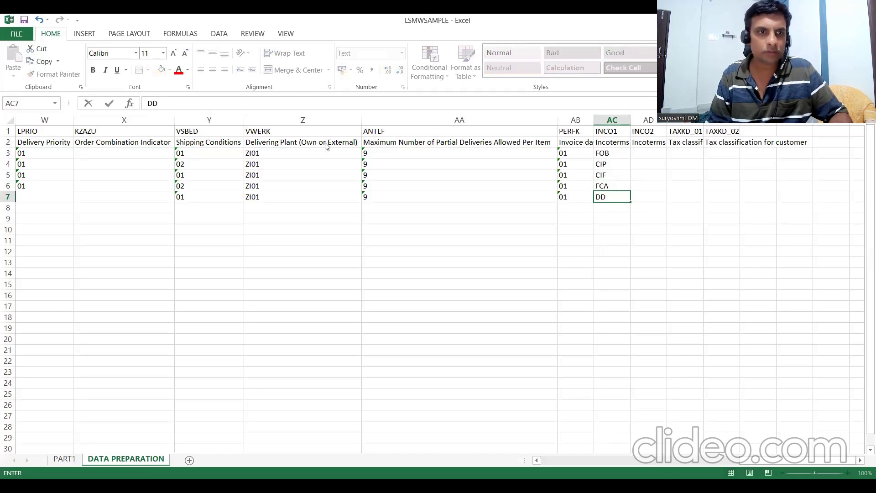
key("alt+Tab")
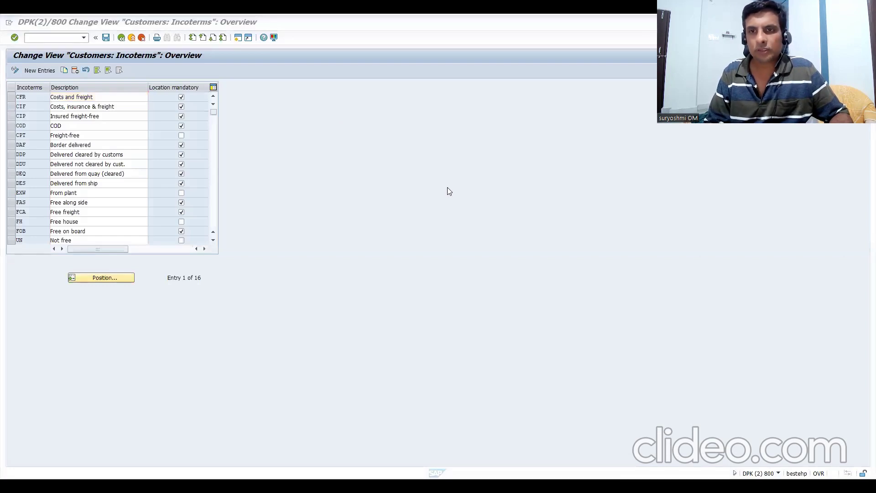
key("alt+Tab")
type("P")
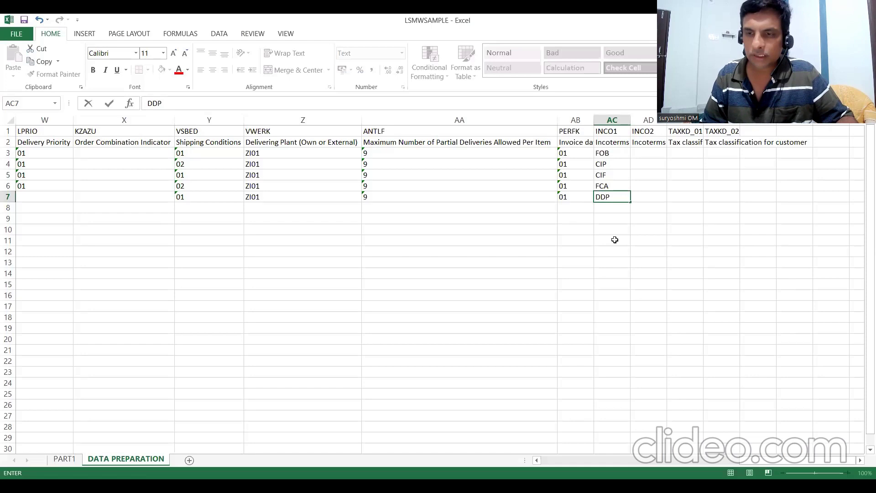
key("Up")
key("Up")
key("Up")
key("Up")
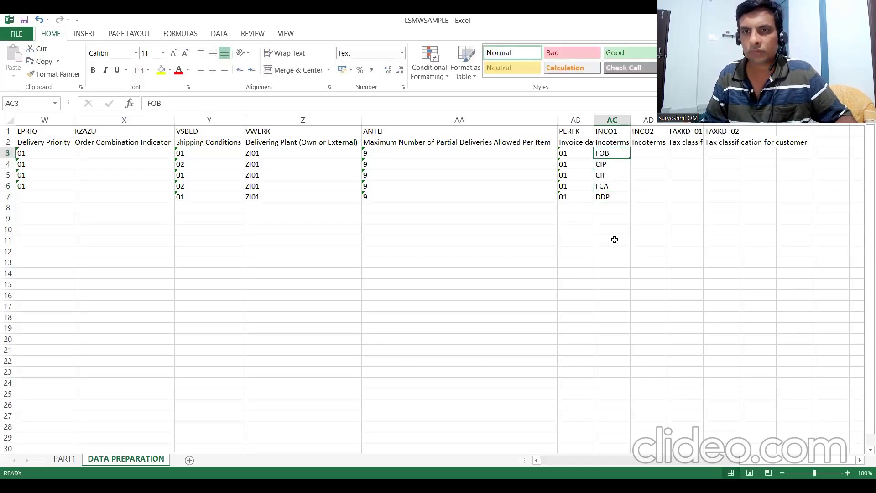
Enter PLACE1 in AD3 and PLACE2 in AD4 of the INCO2 column.
key("Right")
type("PLACE1")
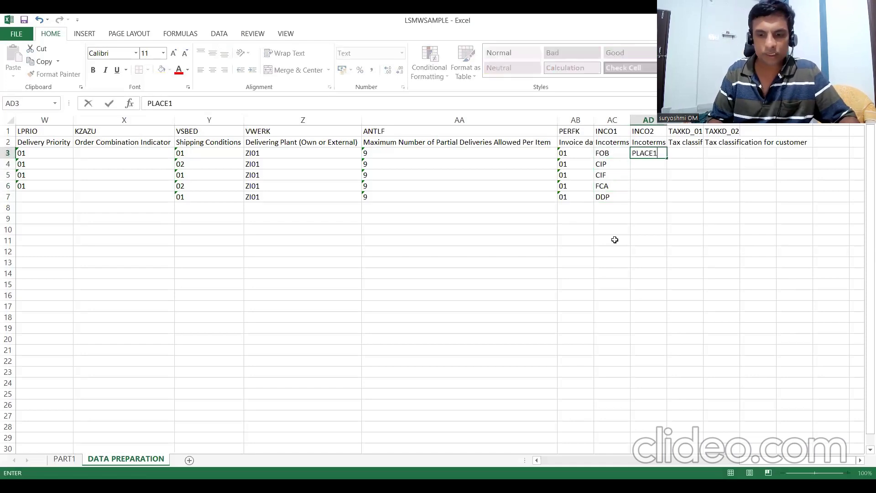
key("Return")
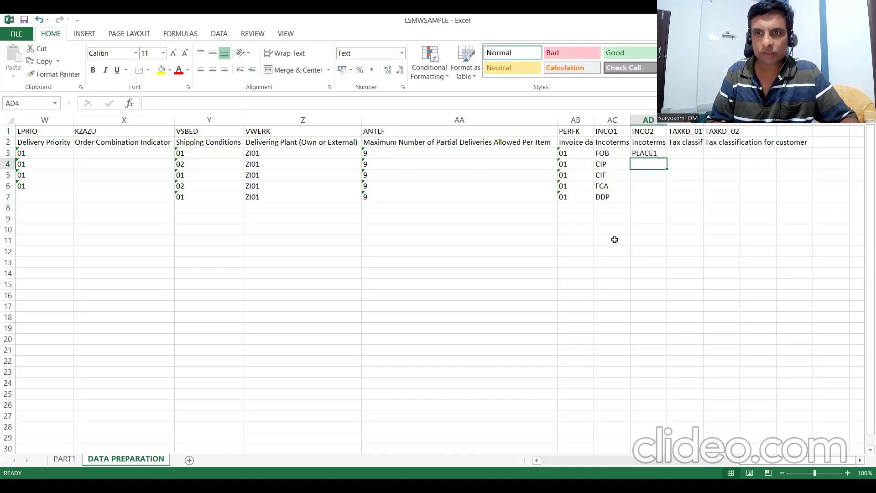
type("PLACE1")
key("BackSpace")
type("2")
key("Return")
Extend the PLACE series down to AD7 and auto-fit column AE to its heading.
left_click(644, 153)
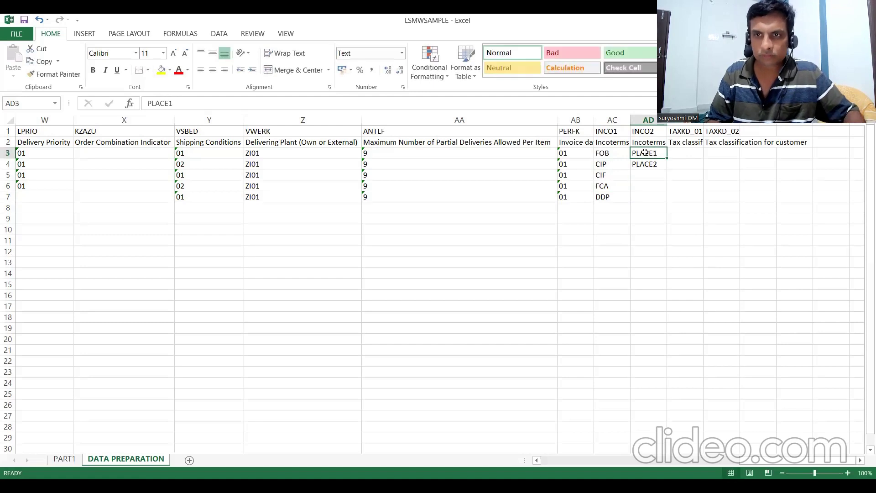
key("shift+Down")
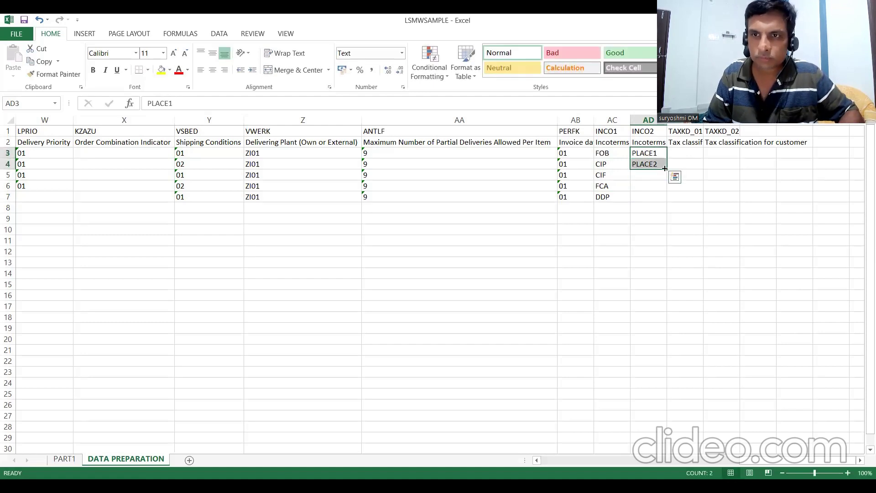
left_click_drag(667, 170, 663, 204)
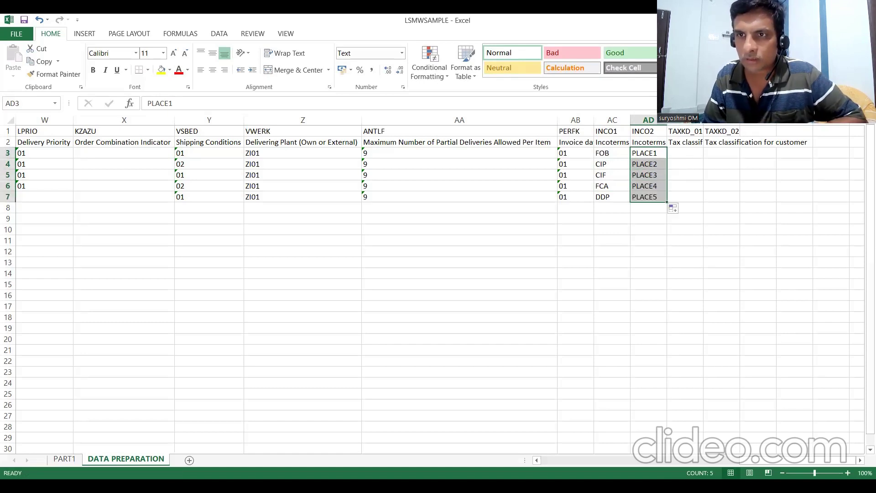
double_click(703, 120)
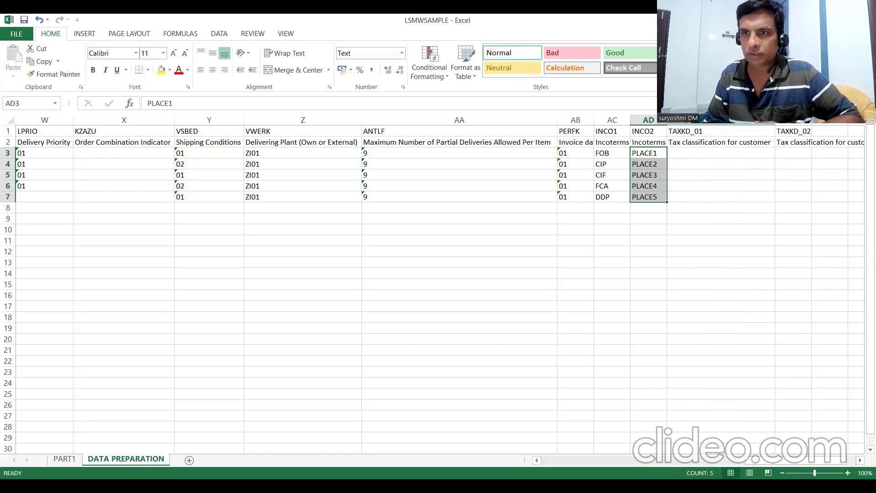
left_click(682, 152)
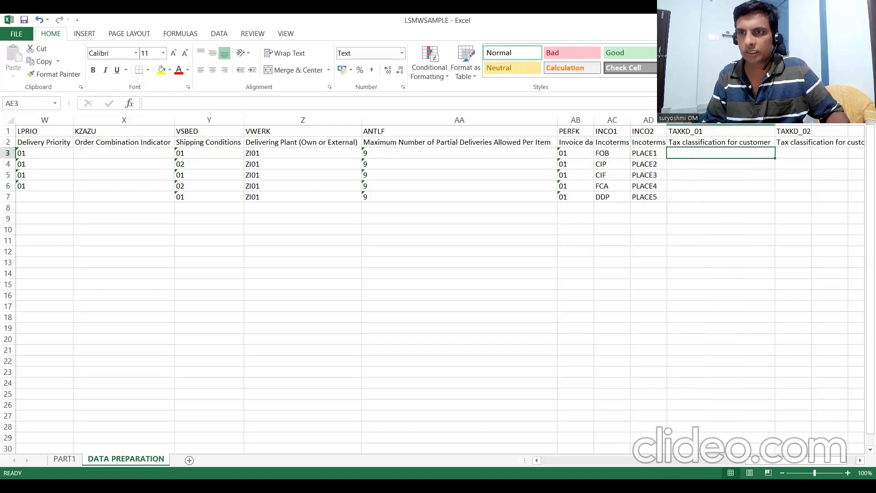
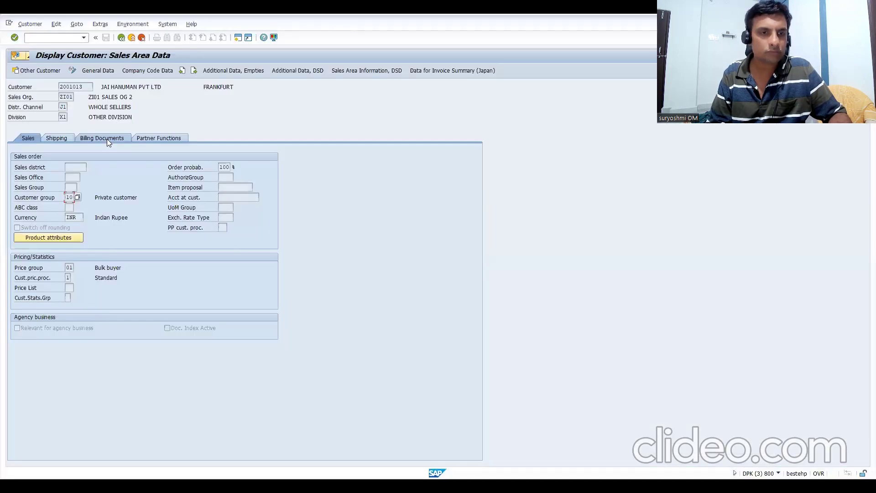
On the Billing Documents tab, confirm Germany's output tax classification is 1, Full Tax.
left_click(107, 139)
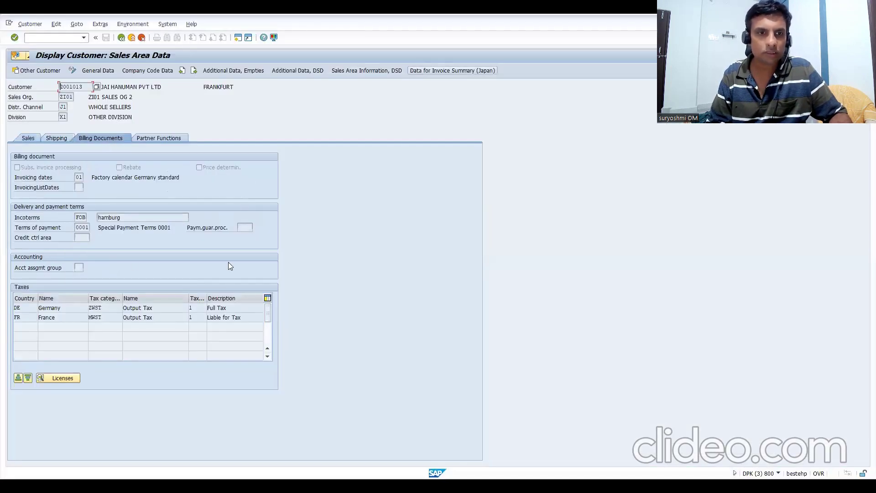
left_click(195, 308)
left_click(211, 312)
left_click(211, 308)
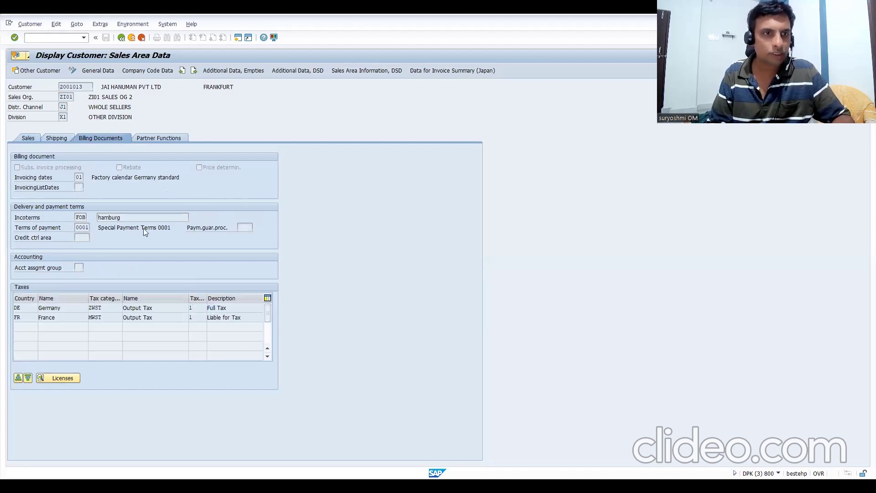
left_click(218, 107)
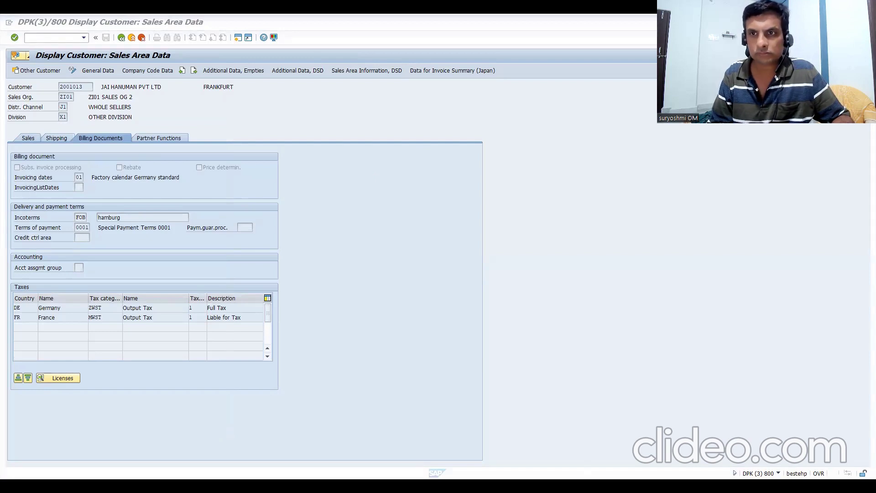
Enter tax classification 1 in the TAXKD_01 cells AE3 to AE7.
key("alt+Tab")
type("1")
key("Return")
type("1")
key("Return")
type("1")
key("Return")
type("1")
key("Return")
type("1")
key("Up")
key("Up")
key("Up")
key("Up")
key("Right")
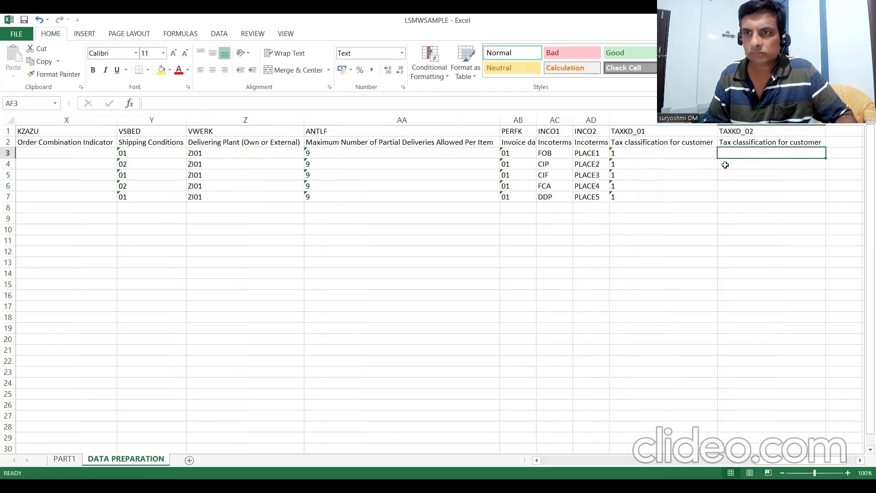
Enter tax classification 1 in the TAXKD_02 cells AF3 to AF7.
type("1")
key("Return")
type("1")
key("Return")
type("1")
key("Return")
type("1")
key("Return")
type("1")
key("Left")
key("Left")
key("Left")
key("Left")
key("Left")
key("Left")
key("Left")
key("Left")
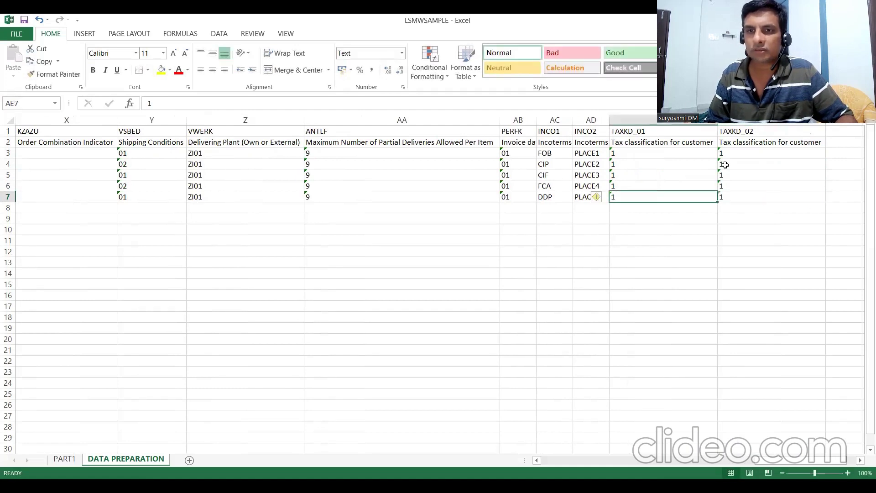
key("Left")
key("Left")
key("Left")
key("Left")
key("Left")
key("Left")
key("Left")
key("Left")
key("Left")
key("Left")
key("Left")
key("Left")
key("Left")
key("Left")
key("Left")
key("Left")
key("Left")
key("Left")
key("Left")
key("Left")
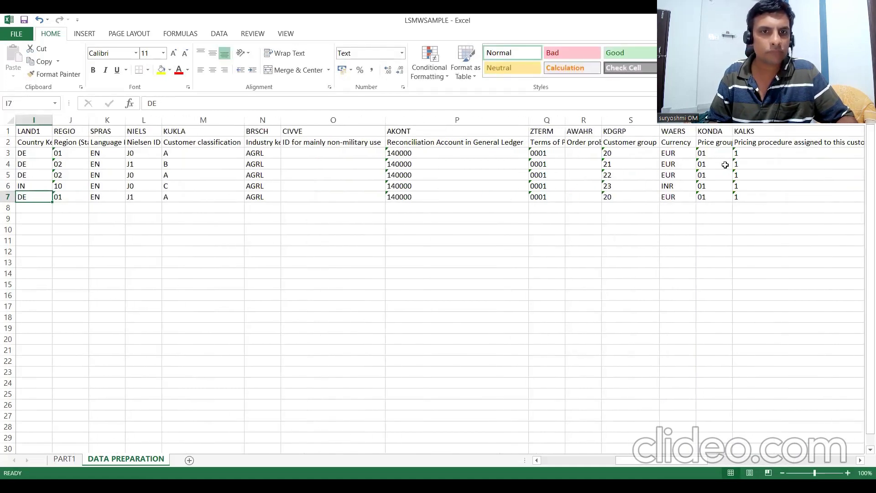
Set row 7's empty delivery priority in W7 to 01.
key("Right")
key("Right")
key("Right")
key("Right")
key("Right")
key("Right")
key("Right")
key("Right")
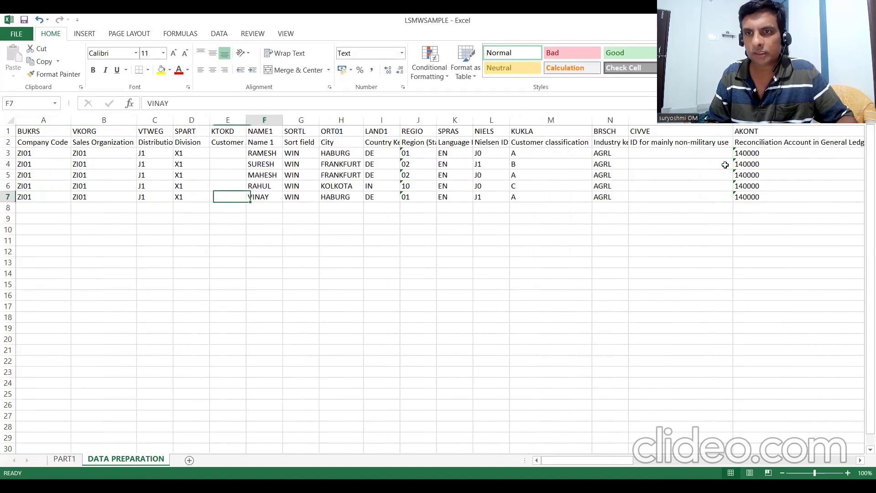
key("Right")
key("Right")
key("Right")
key("Right")
key("Right")
key("Right")
key("Right")
key("Right")
key("Right")
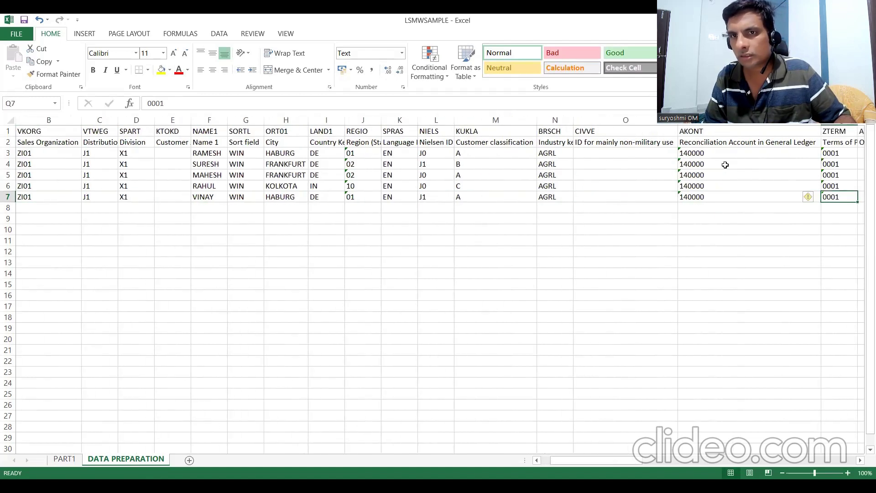
key("Right")
key("Right")
key("Right")
key("Right")
key("Right")
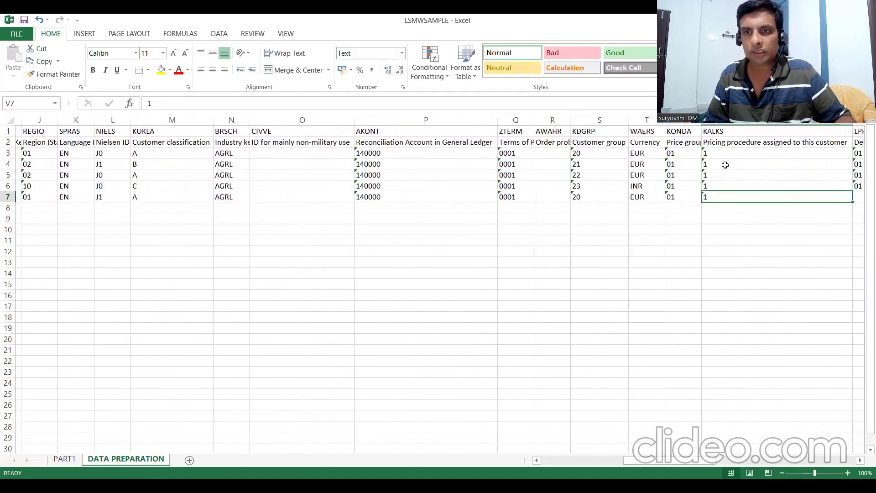
key("Right")
key("Right")
key("Left")
key("Left")
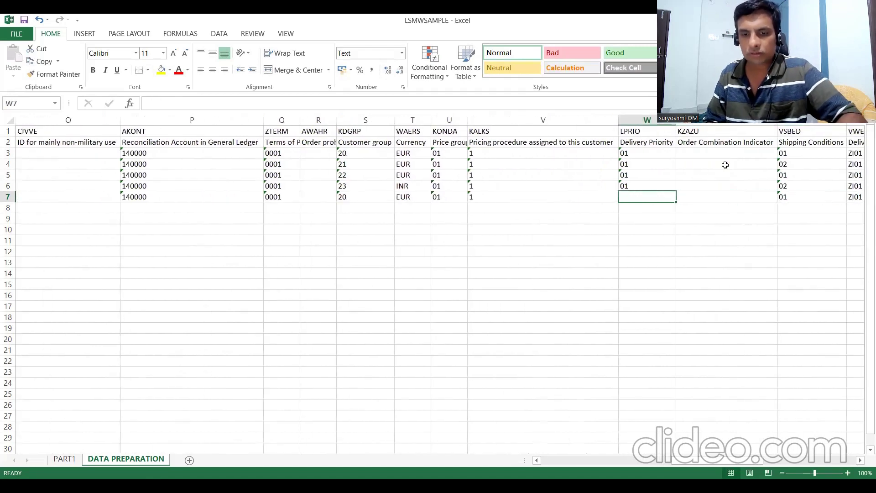
type("01")
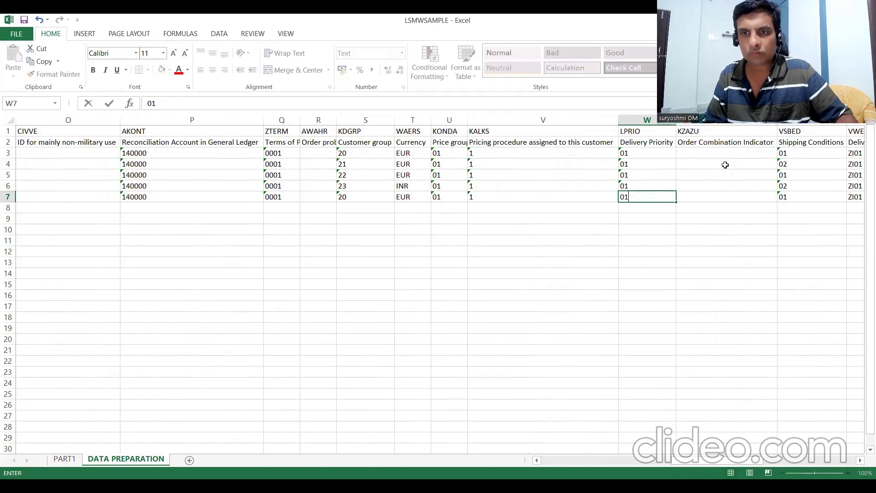
key("Right")
Review row 7's remaining values through the distribution channel.
key("Left")
key("Left")
key("Right")
key("Right")
key("Right")
key("Right")
key("Right")
key("Right")
key("Right")
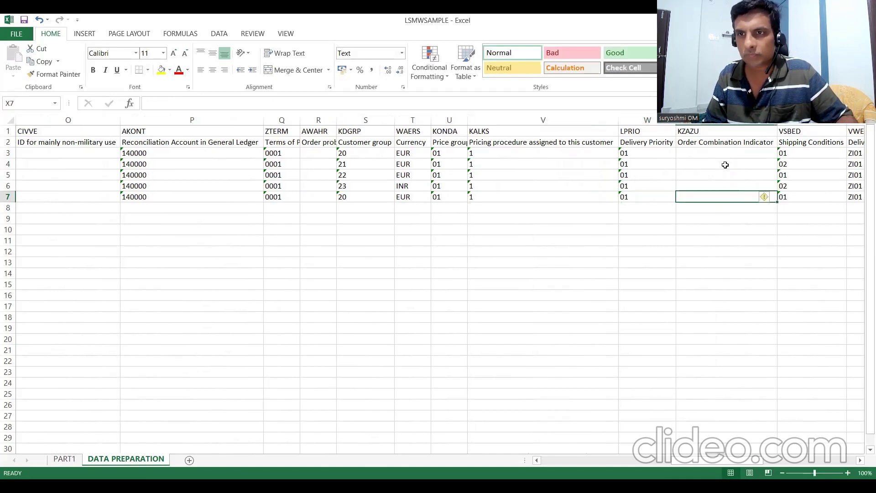
key("Right")
key("Right")
key("Right")
key("Right")
key("Right")
key("Right")
key("Left")
key("Left")
key("Left")
key("Left")
key("Left")
key("Left")
key("Left")
key("Left")
key("Left")
key("Left")
key("Left")
key("Left")
key("Left")
key("Left")
key("Left")
key("Left")
key("Left")
key("Left")
key("Left")
key("Left")
key("Left")
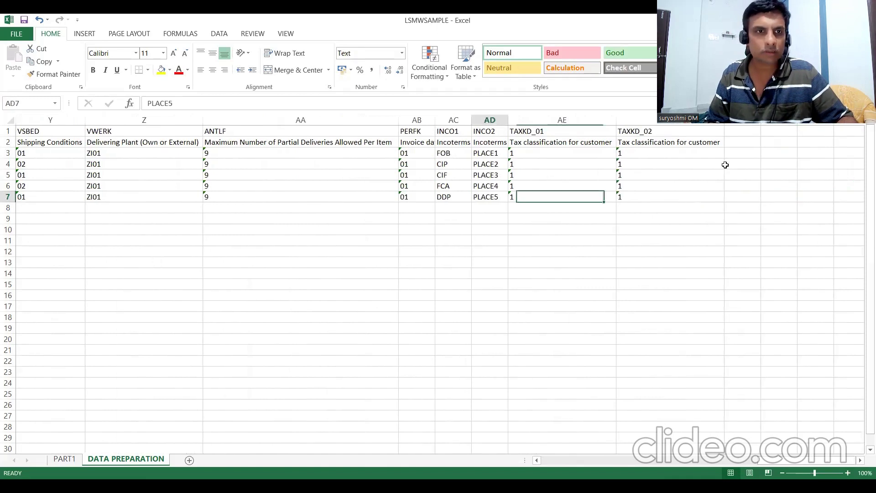
key("Right")
key("Right")
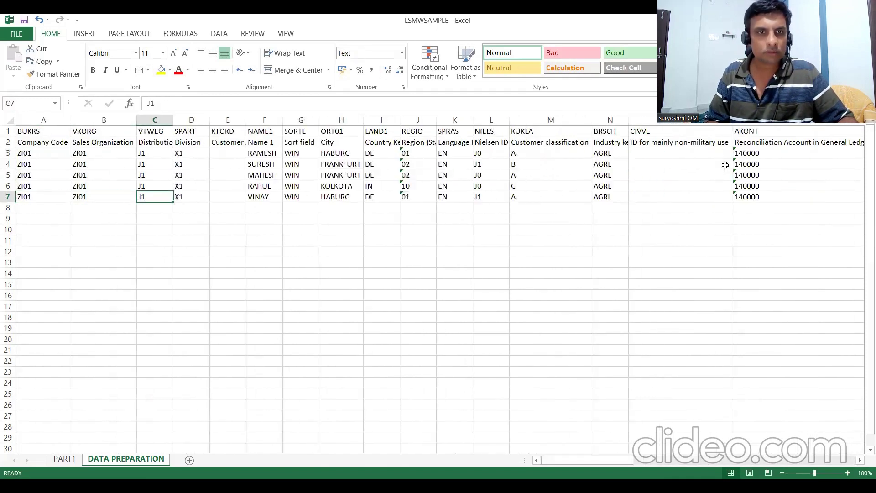
key("Right")
key("Right")
key("Right")
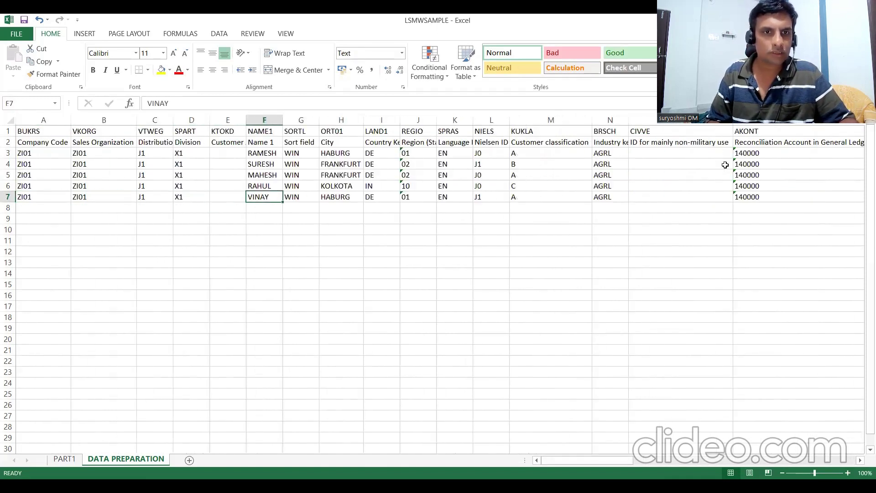
Check row 4's values, including maximum partial deliveries and shipping conditions.
key("Left")
key("Up")
key("Up")
key("Up")
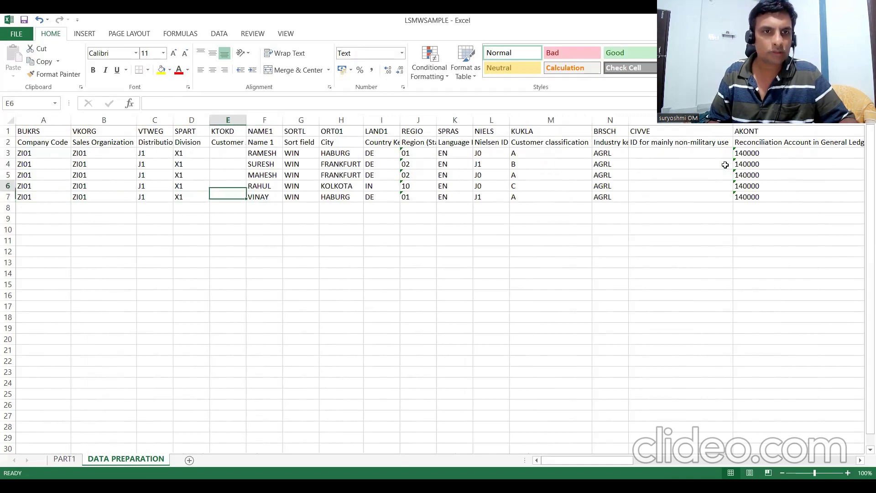
key("Right")
key("Right")
key("Right")
key("Right")
key("Right")
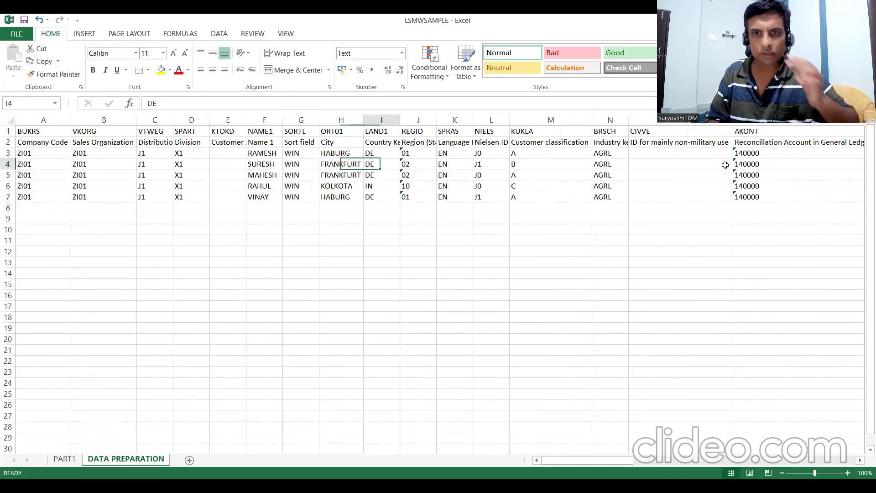
key("Right")
key("Right")
key("Right")
key("Right")
key("Right")
key("Right")
key("Right")
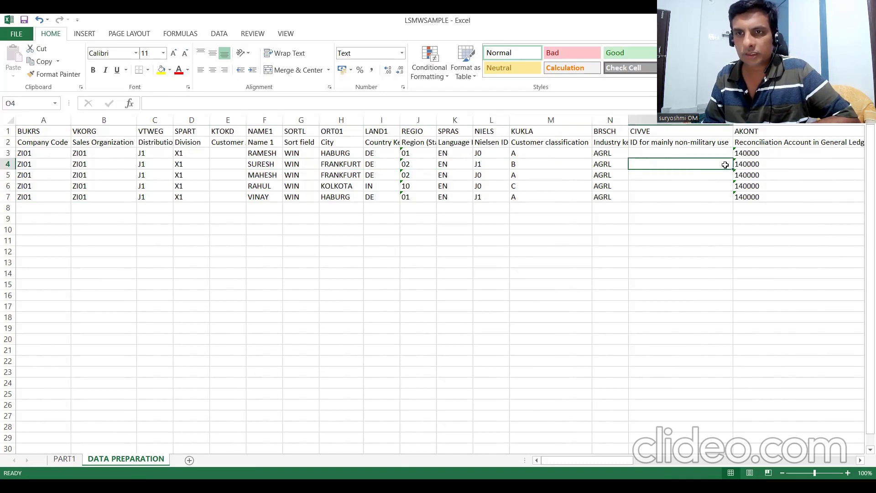
key("Right")
key("Right")
key("Right")
key("Right")
key("Right")
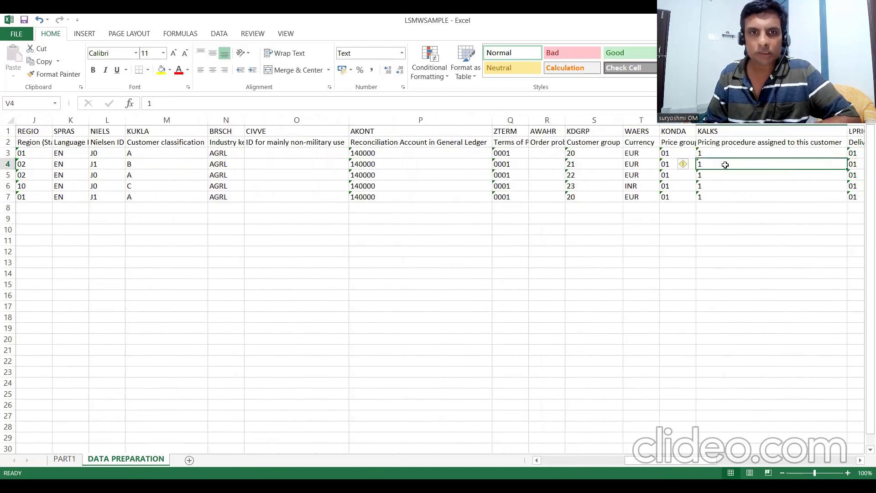
key("Right")
key("Right")
key("Right")
key("Right")
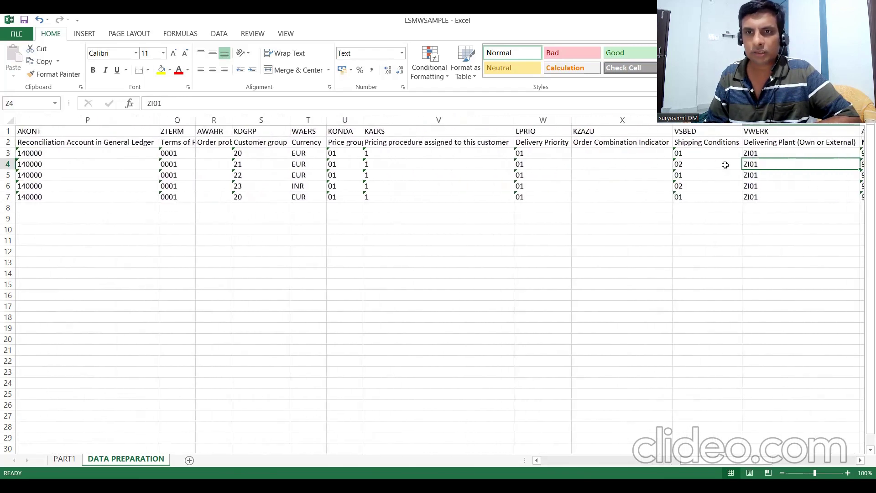
key("Right")
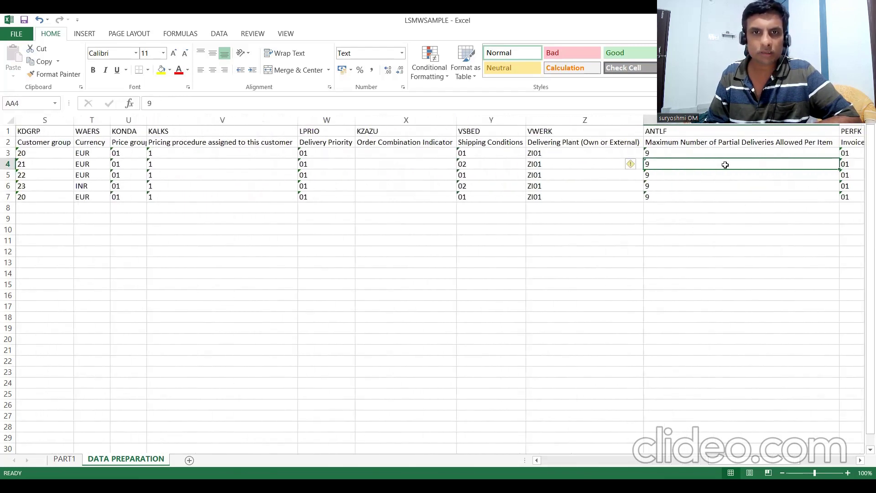
key("Left")
key("Left")
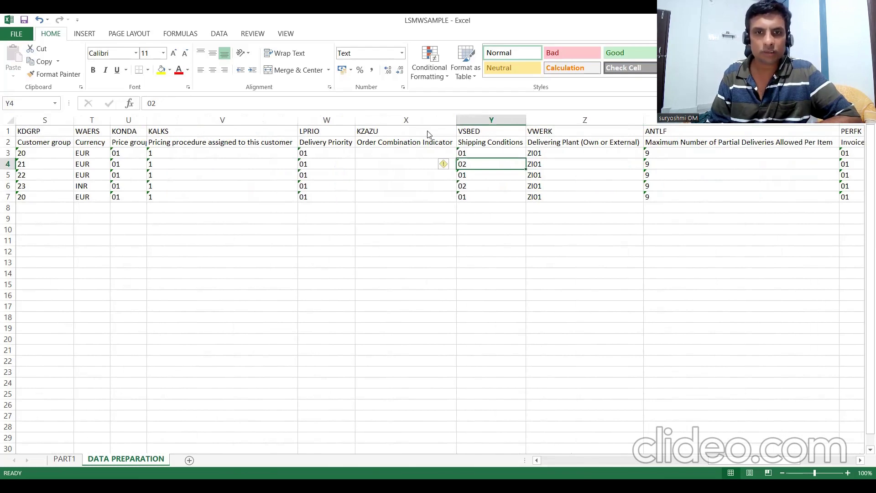
key("alt+Tab")
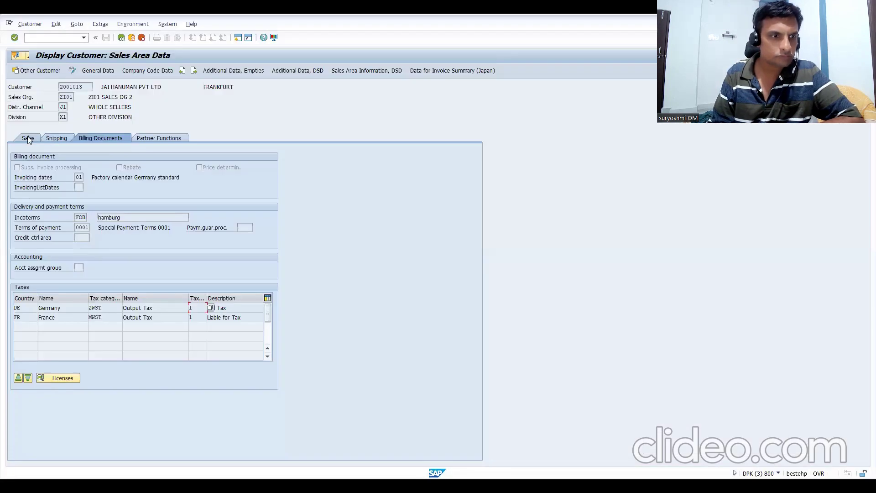
View the F1 help and technical details for the order probability field.
left_click(28, 138)
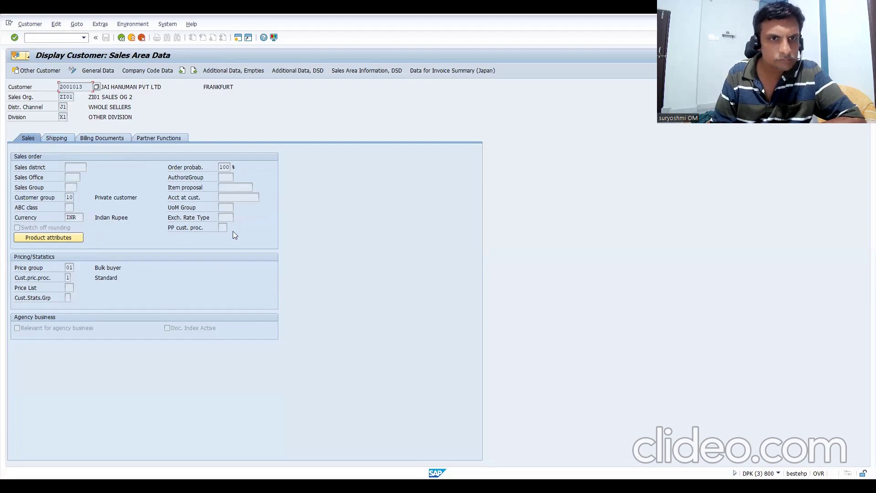
left_click(224, 167)
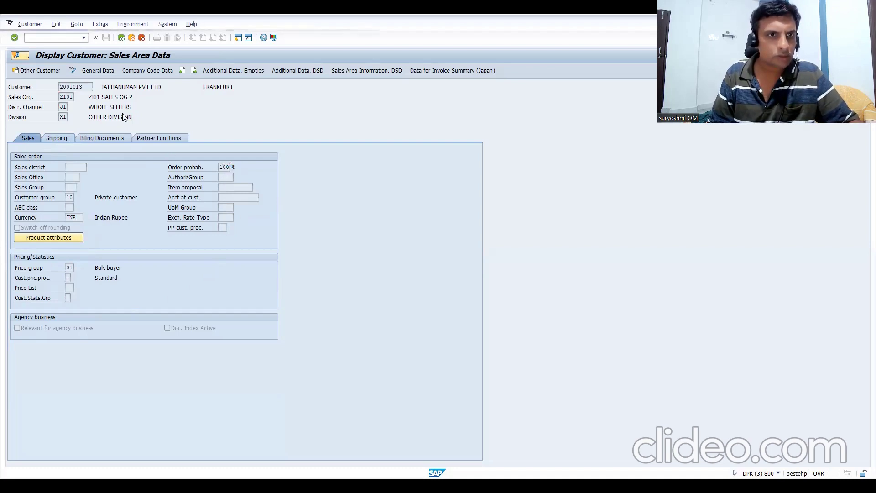
key("F1")
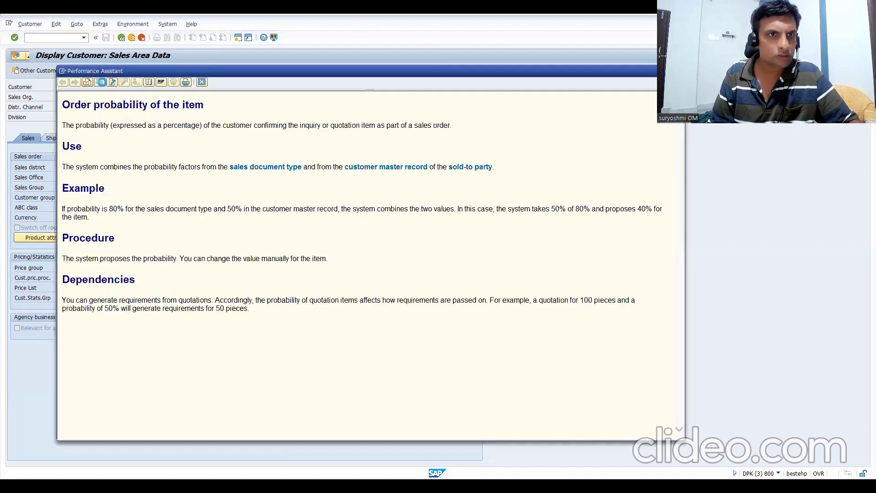
left_click(102, 82)
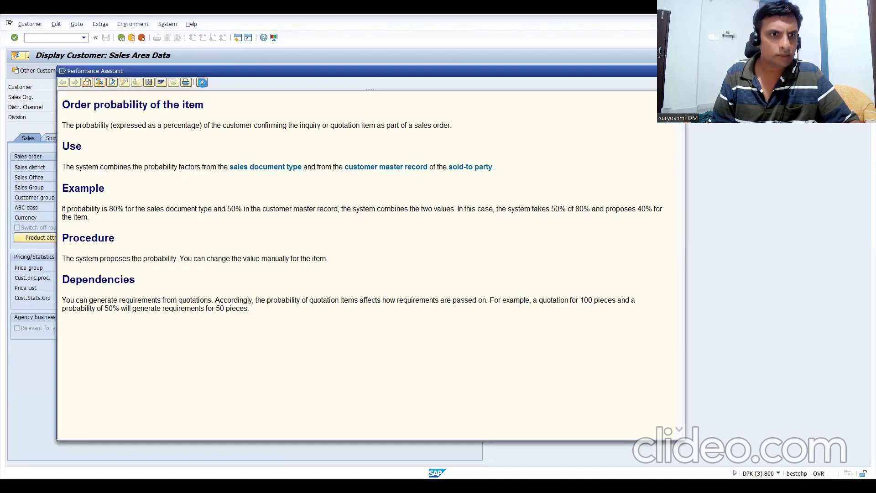
left_click(203, 82)
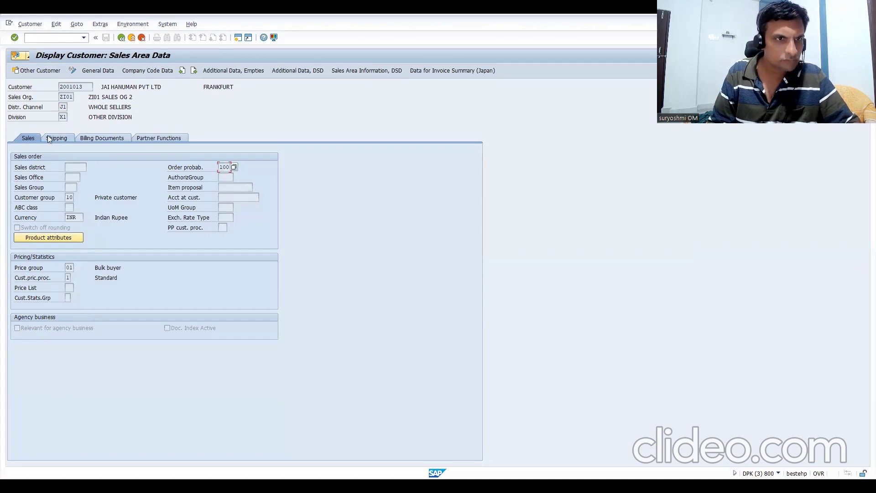
Review the Shipping, Billing Documents and Partner Functions data, then return to Sales.
left_click(62, 134)
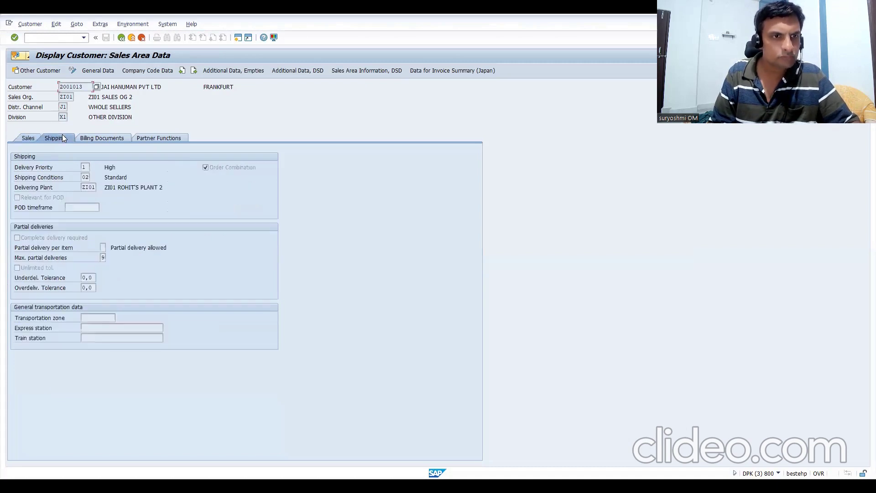
left_click(104, 137)
left_click(155, 137)
left_click(33, 140)
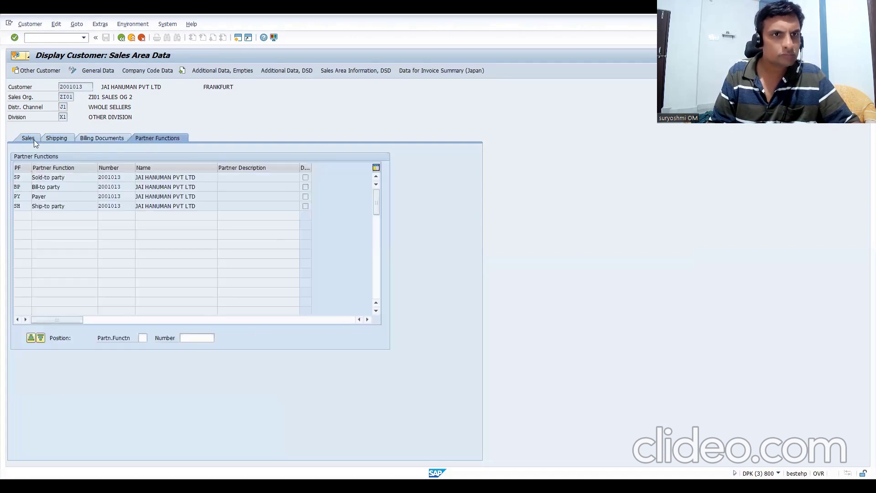
Check the general data: address, control, payment transactions and marketing (Nielsen ID 30, class 30, AGRI).
left_click(101, 71)
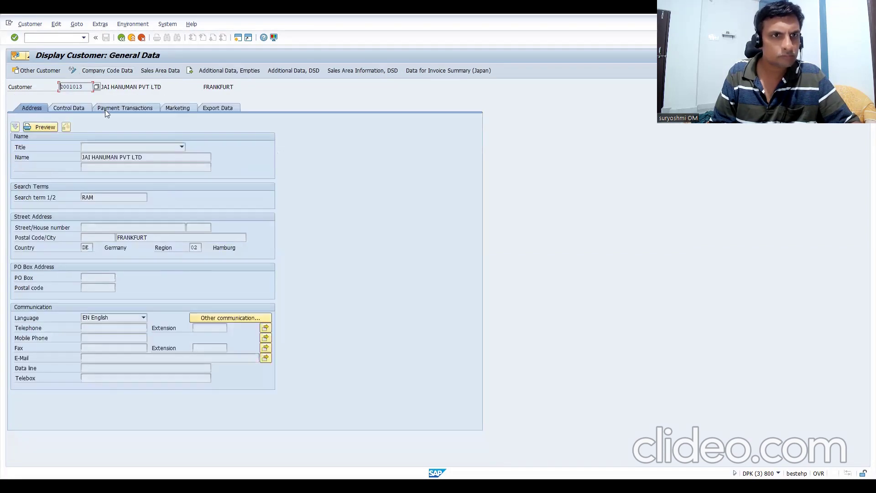
left_click(81, 110)
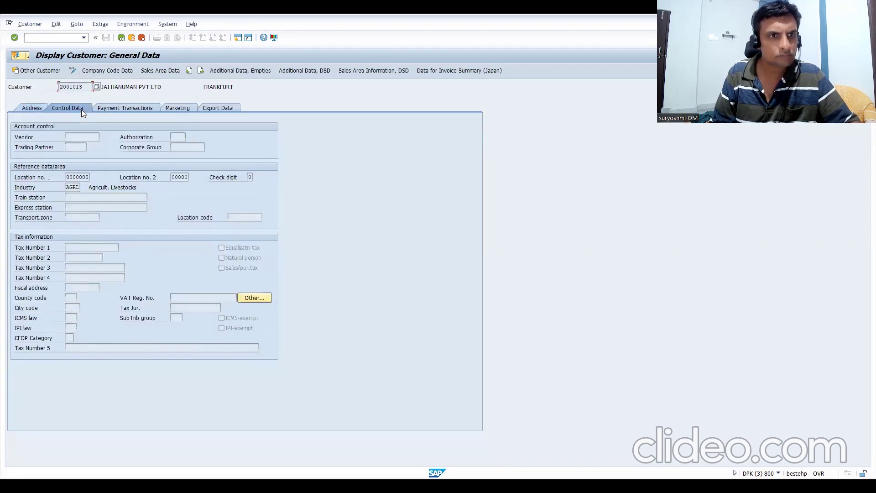
left_click(118, 107)
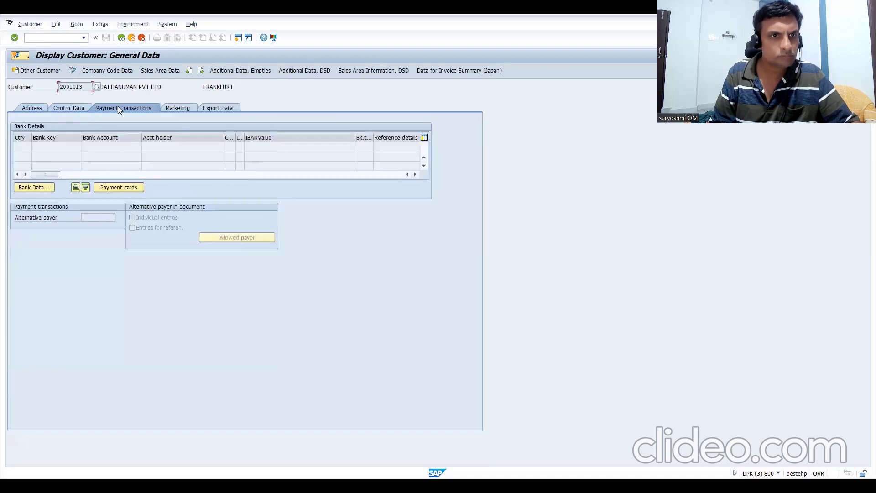
left_click(73, 108)
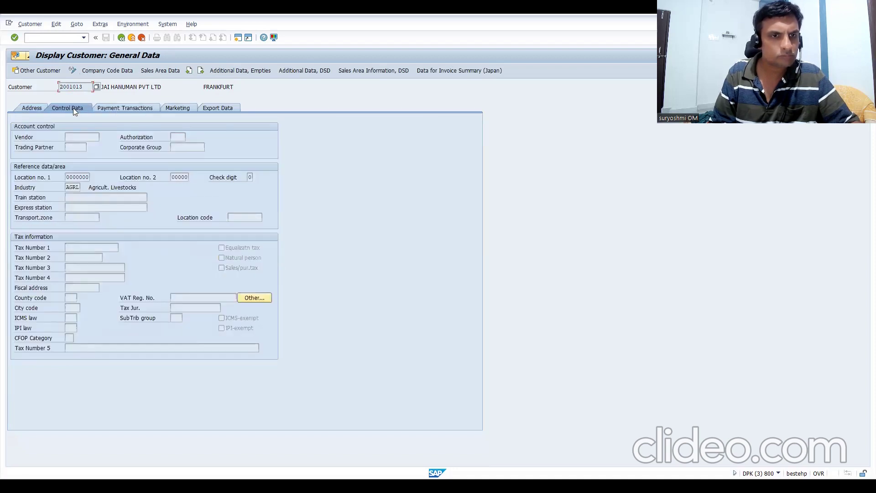
left_click(170, 108)
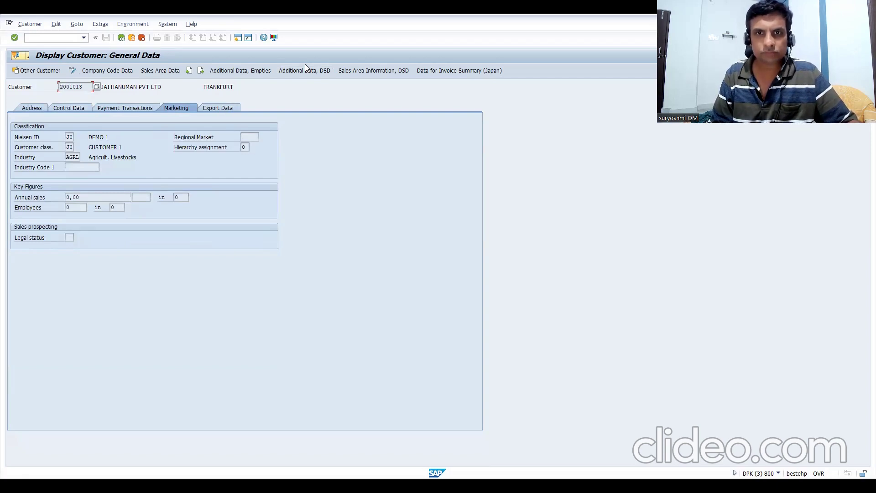
key("alt+Tab")
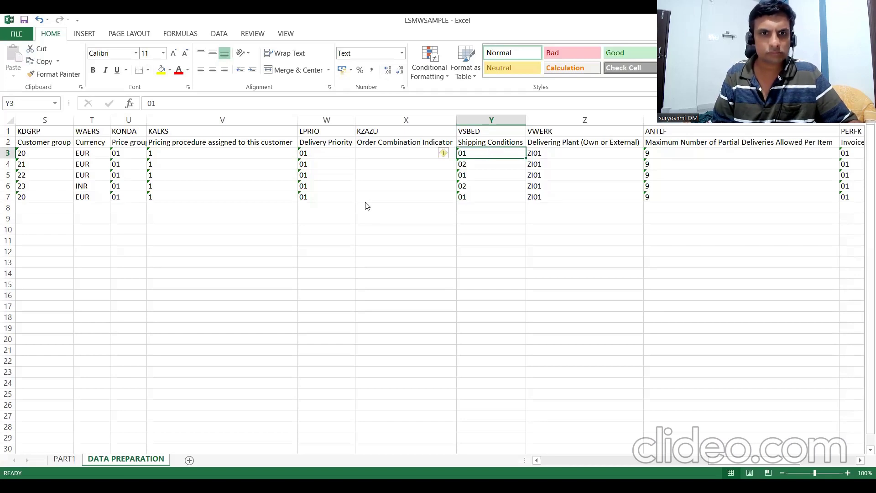
key("alt+Tab")
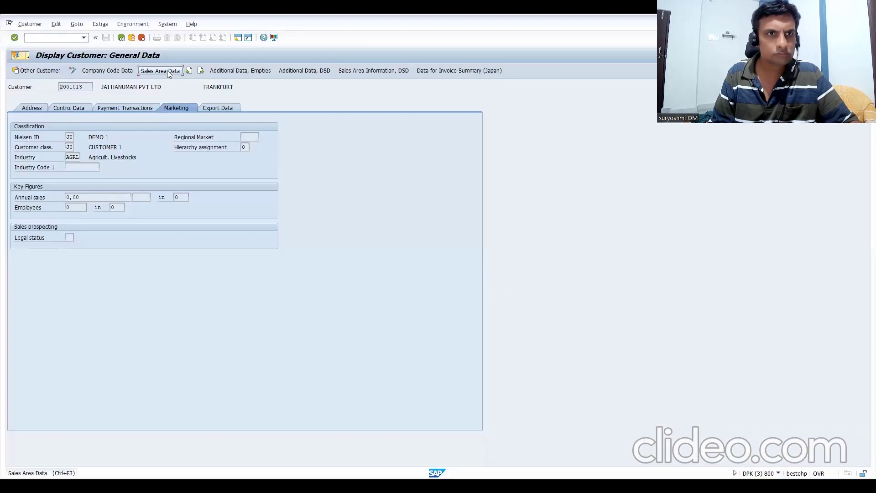
left_click(159, 70)
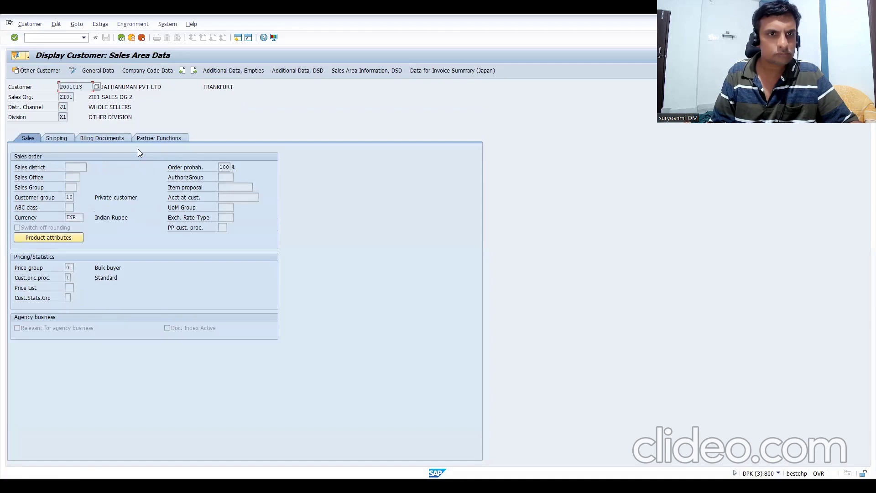
left_click(56, 139)
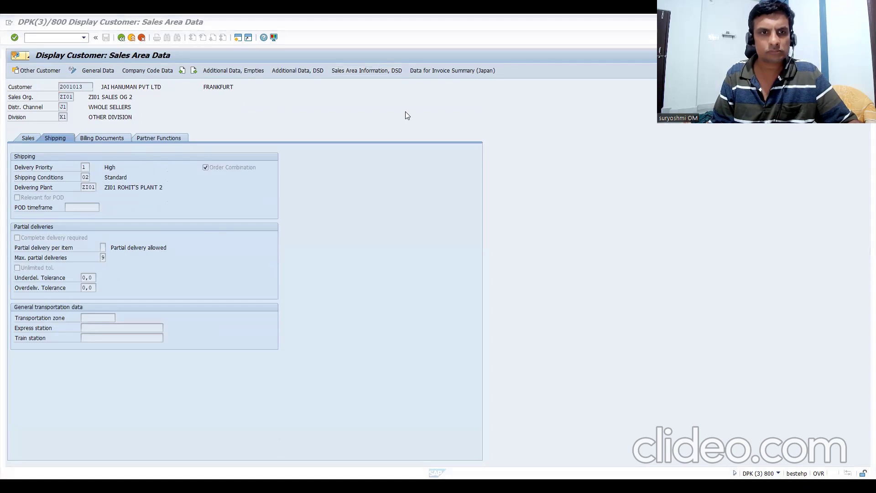
Check row 3's columns out to AD and return to cell A3.
key("alt+Tab")
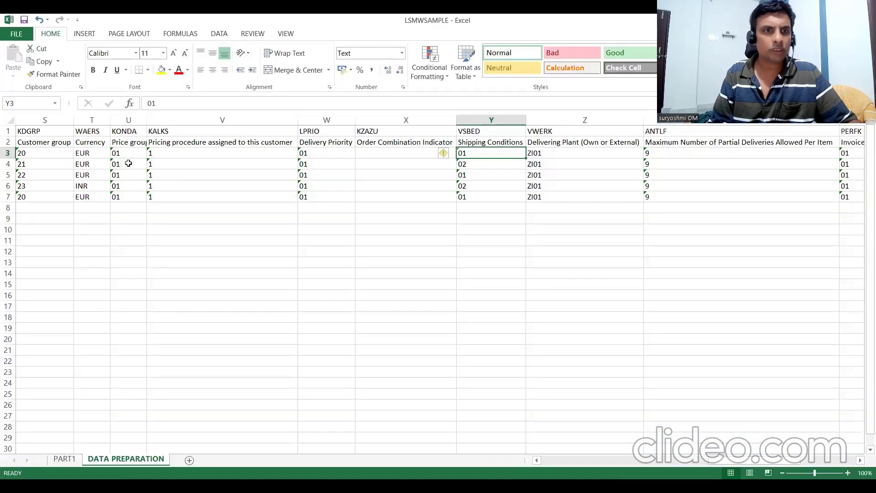
left_click(120, 157)
key("Left")
key("Left")
key("Left")
key("Left")
key("Left")
key("Left")
key("Left")
key("Left")
key("Left")
key("Left")
key("Left")
key("Left")
key("Left")
key("Left")
key("Left")
key("Left")
key("Left")
key("Left")
key("Left")
key("Left")
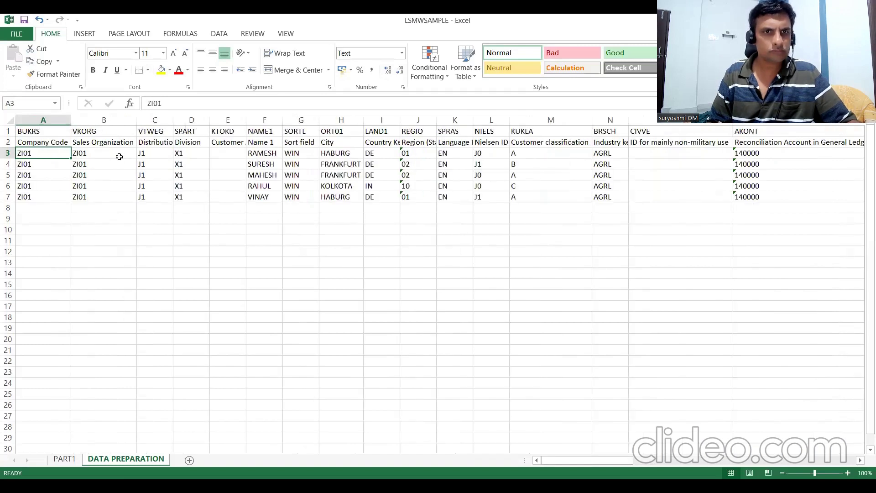
key("Right")
key("Right")
key("Right")
key("Right")
key("Right")
key("Right")
key("Right")
key("Right")
key("Right")
key("Right")
key("Right")
key("Right")
key("Right")
key("Right")
key("Right")
key("Right")
key("Right")
key("Right")
key("Right")
key("Right")
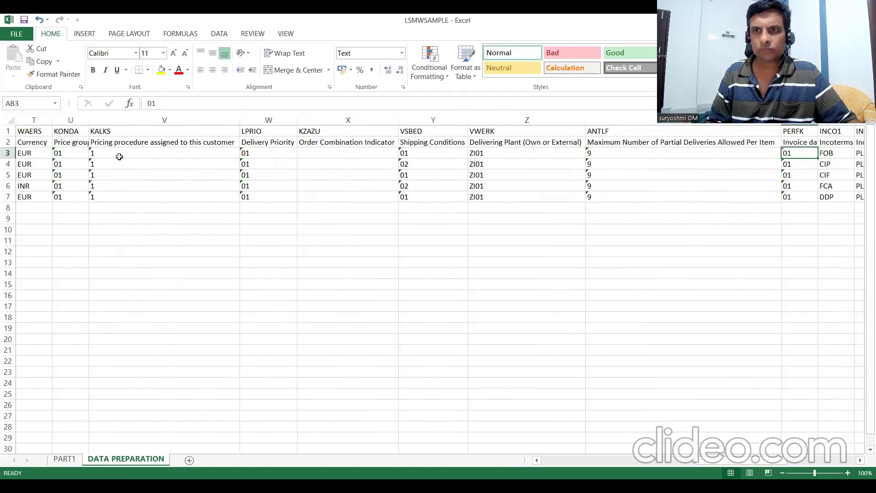
key("Left")
key("Left")
key("Left")
key("Left")
key("Left")
key("Left")
key("Left")
key("Left")
key("Left")
key("Left")
key("Left")
key("Left")
key("Left")
key("Left")
key("Left")
key("Left")
key("Left")
key("Left")
key("Left")
key("Left")
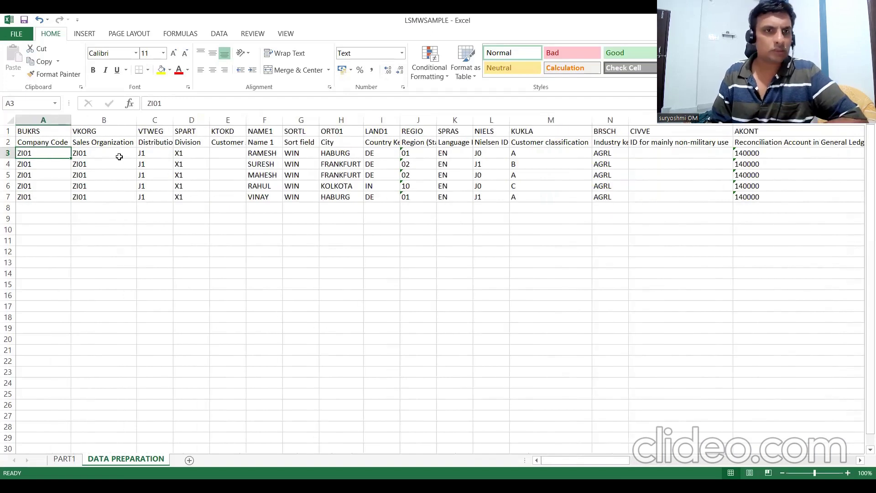
key("Right")
key("Right")
key("Right")
key("Right")
key("Right")
key("Right")
key("Right")
key("Right")
key("Right")
key("Right")
key("Right")
key("Right")
key("Right")
key("Right")
key("Right")
key("Right")
key("Right")
key("Right")
key("Right")
key("Right")
key("Right")
key("Right")
key("Right")
key("Right")
key("Right")
key("Right")
key("Left")
key("Left")
key("Left")
key("Left")
key("Left")
key("Left")
key("Left")
key("Left")
key("Left")
key("Left")
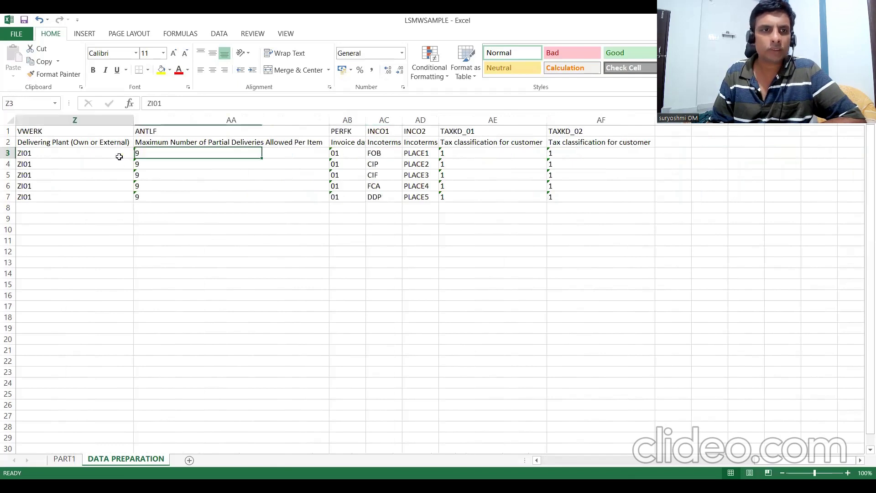
key("Left")
key("Left")
key("Left")
key("Left")
key("Left")
key("Left")
key("Left")
key("Left")
key("Left")
key("Left")
key("Left")
key("Left")
key("Left")
key("Left")
key("Left")
key("Left")
key("Left")
key("Left")
key("Left")
key("Left")
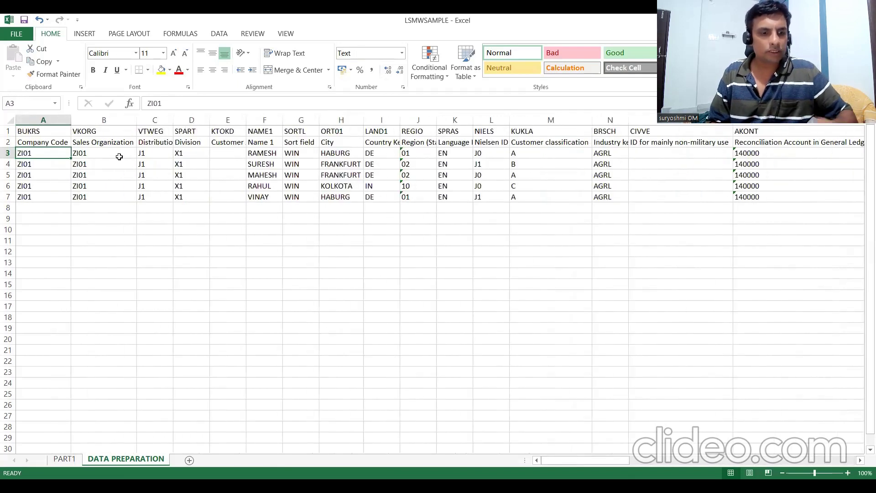
Select the range A3:AF7 covering all five customer rows.
key("shift+Down")
key("shift+Down")
key("shift+Down")
key("shift+Down")
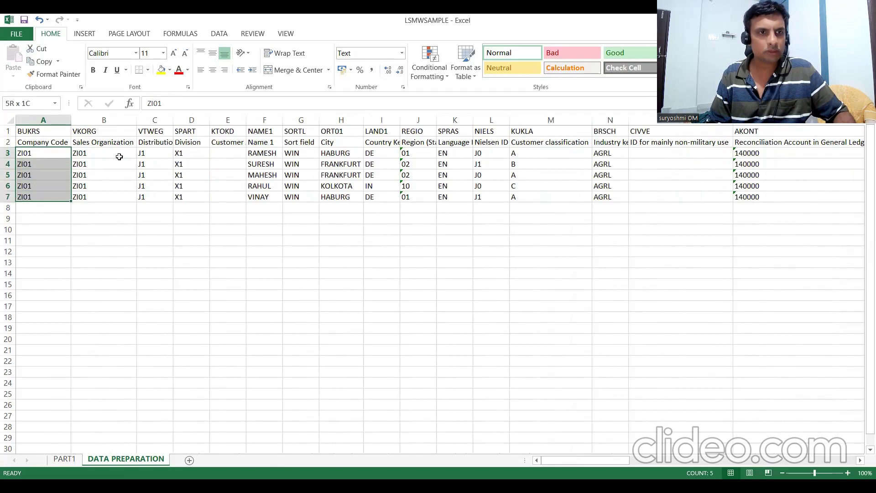
key("shift+Right")
key("shift+Right")
key("shift+Right")
key("shift+Right")
key("shift+Right")
key("shift+Right")
key("shift+Right")
key("shift+Right")
key("shift+Right")
key("shift+Right")
key("shift+Right")
key("shift+Right")
key("shift+Right")
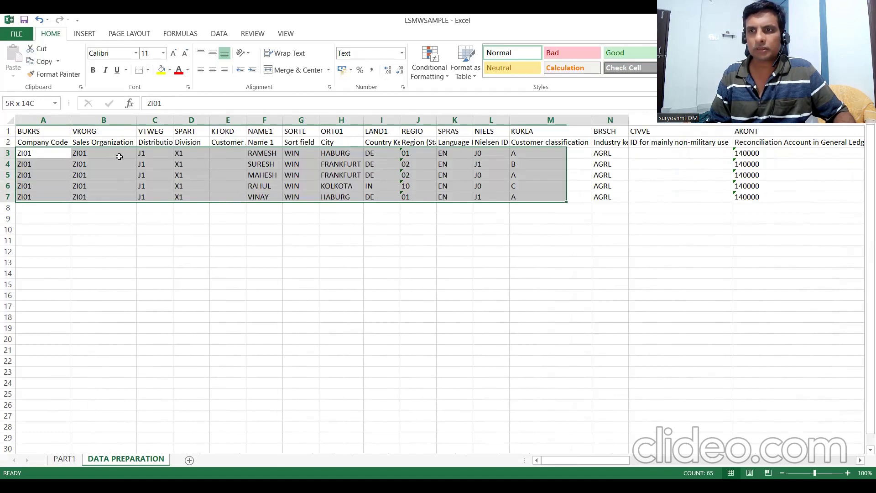
key("shift+Right")
key("shift+Right")
key("shift+Right")
key("shift+Right")
key("shift+Right")
key("shift+Right")
key("shift+Right")
key("shift+Right")
key("shift+Right")
key("shift+Right")
key("shift+Right")
key("shift+Right")
key("shift+Right")
key("shift+Right")
key("shift+Right")
key("shift+Right")
key("shift+Right")
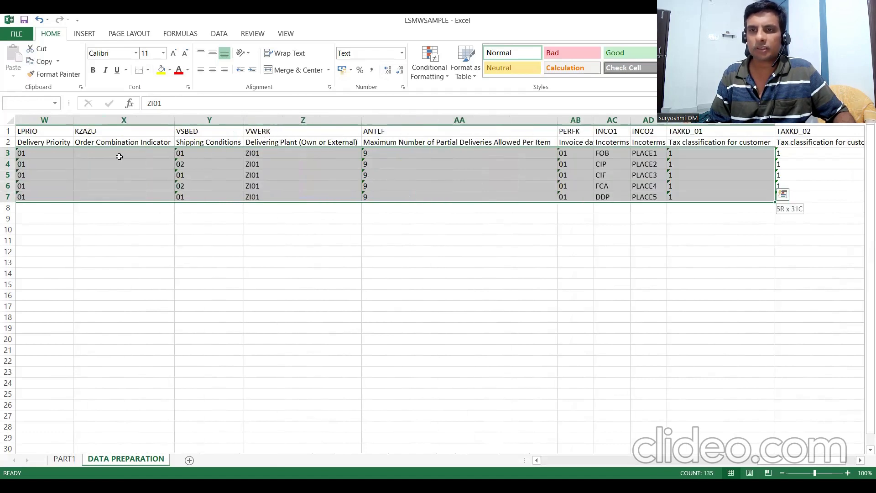
key("shift+Right")
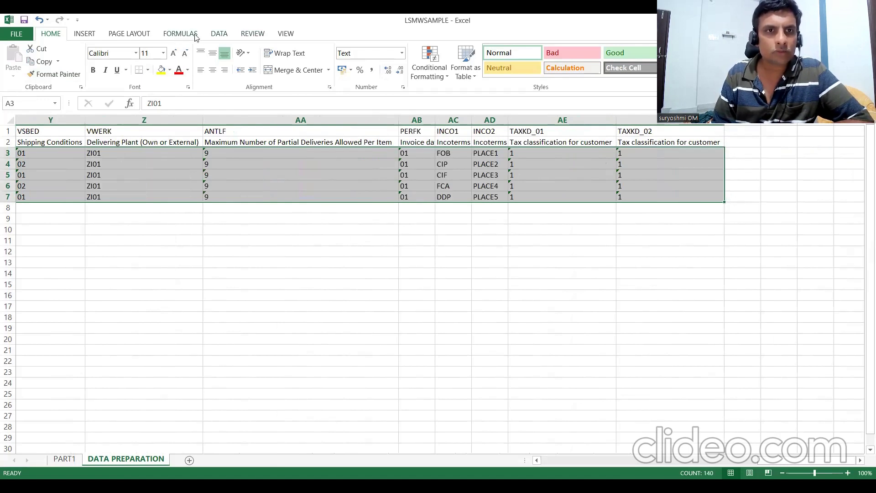
scroll(195, 36, "down", 4)
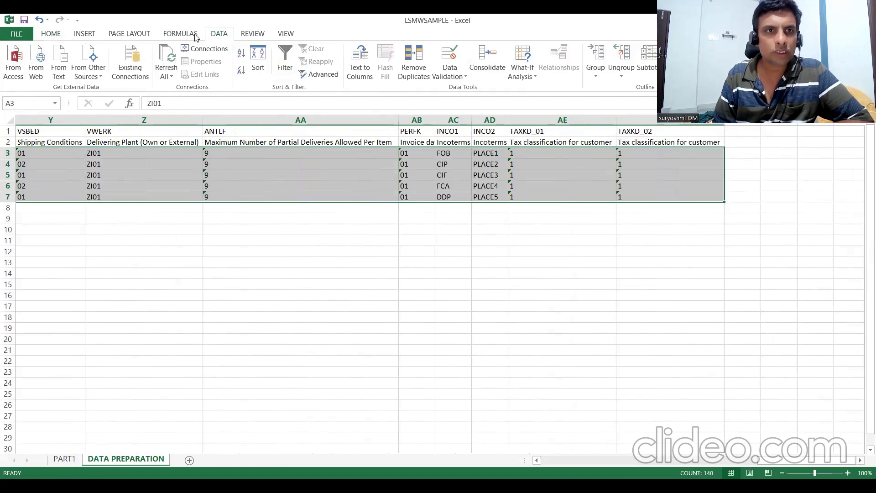
left_click(48, 37)
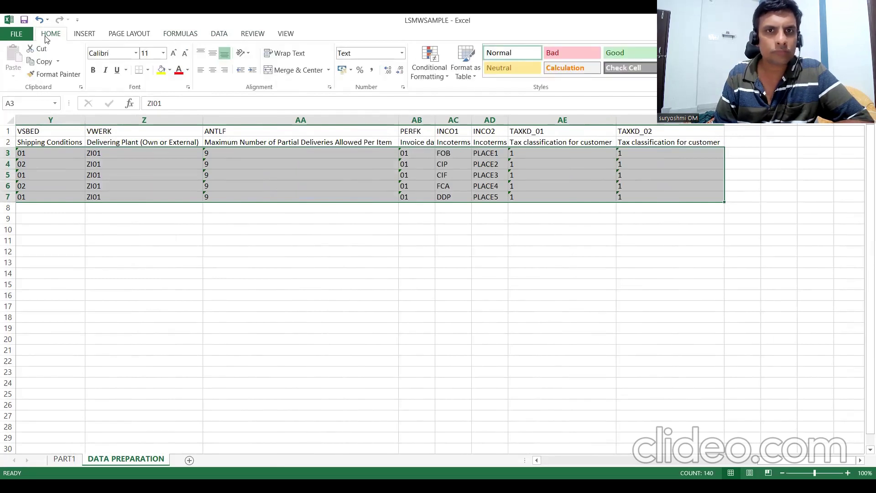